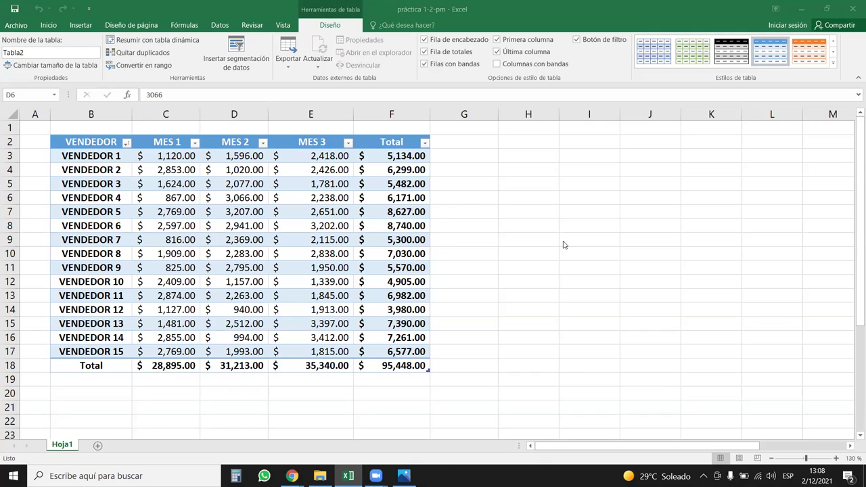
Select various cells and column H in and around the sales table
click(625, 184)
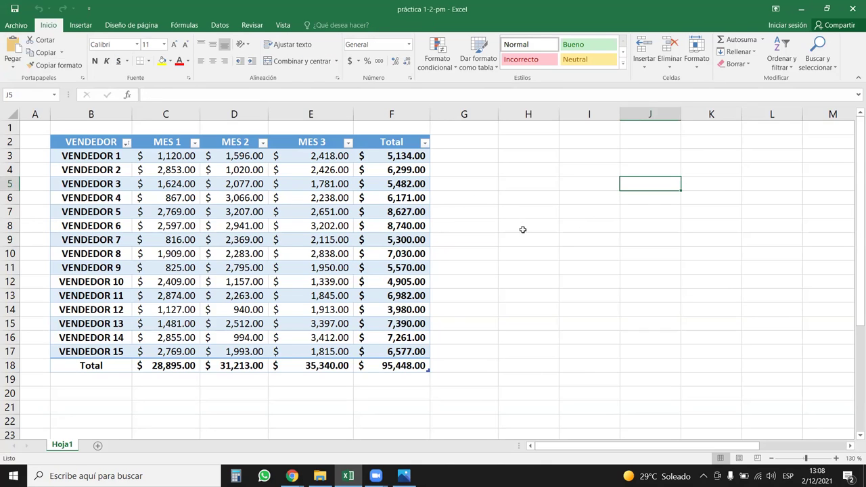
click(291, 226)
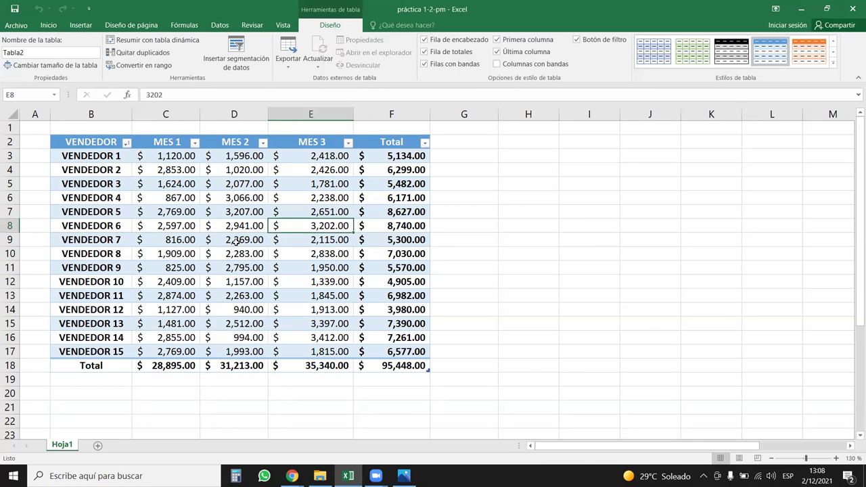
drag(166, 198, 169, 199)
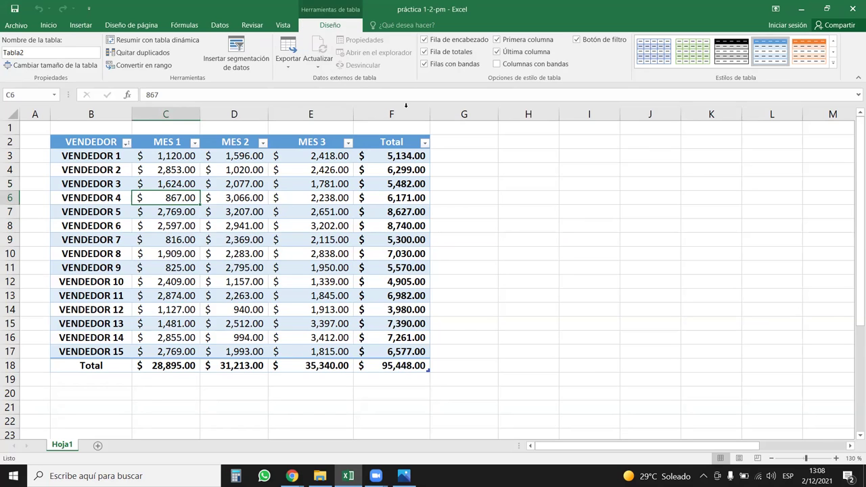
click(527, 113)
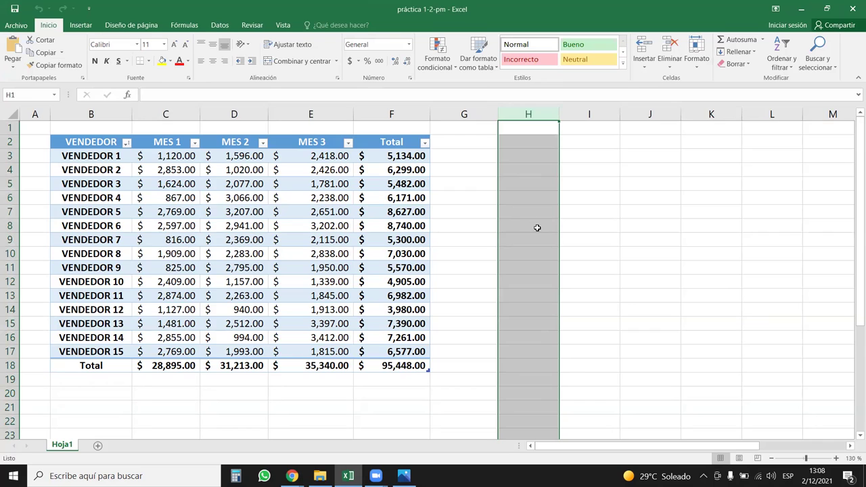
click(600, 227)
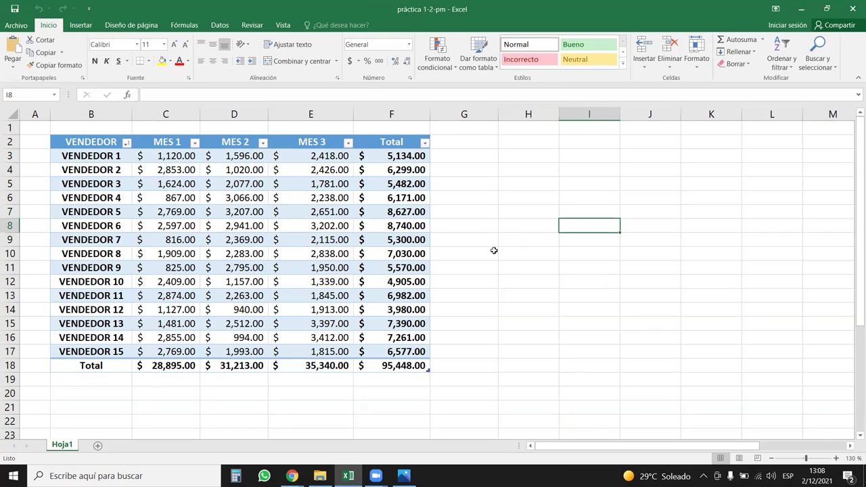
click(315, 253)
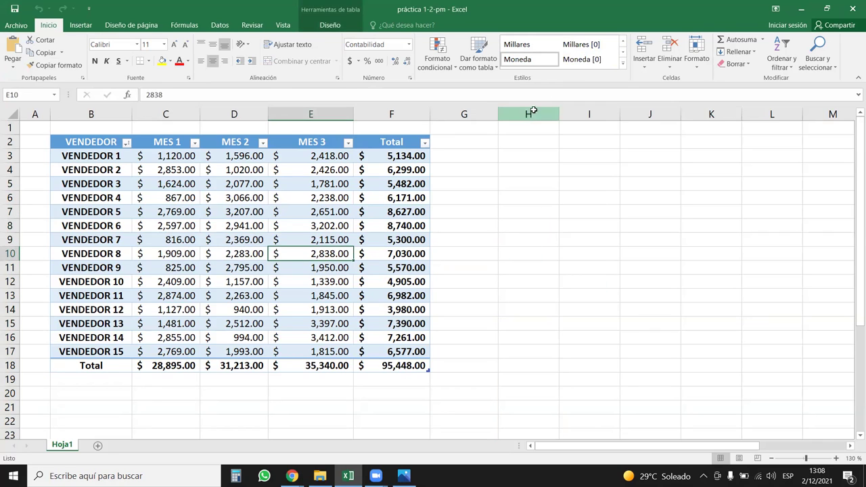
click(533, 111)
click(584, 155)
drag(627, 445, 475, 436)
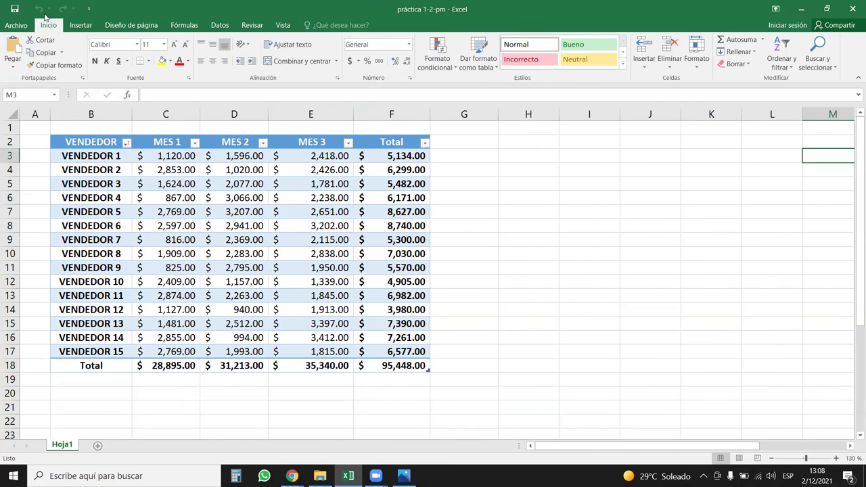
click(563, 281)
Select the whole sales table and check the VENDEDOR column's filter options
click(234, 240)
click(124, 146)
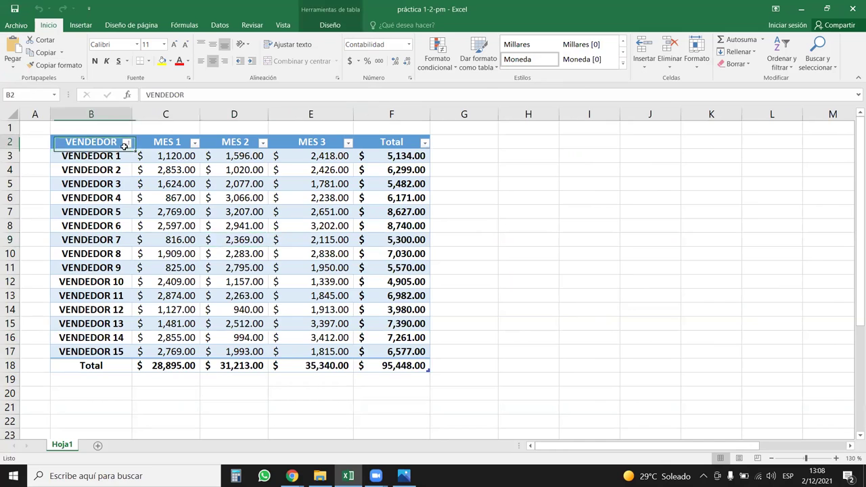
key(ctrl+a)
click(127, 143)
key(Escape)
click(191, 170)
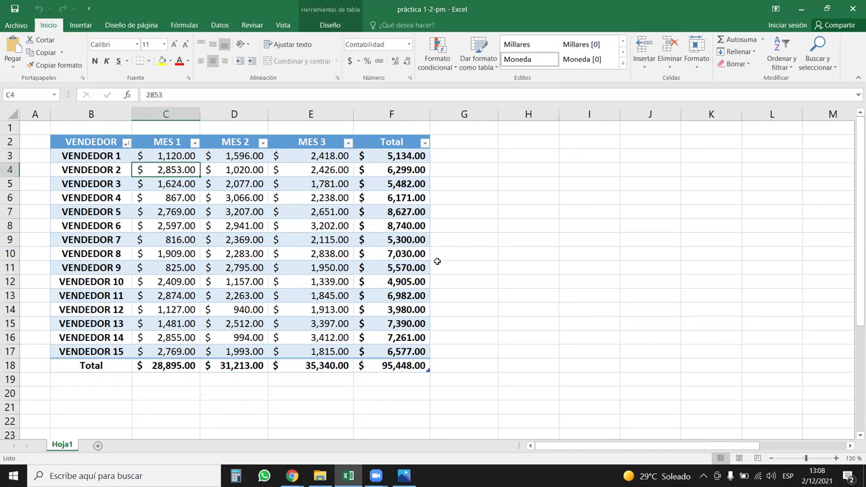
click(147, 211)
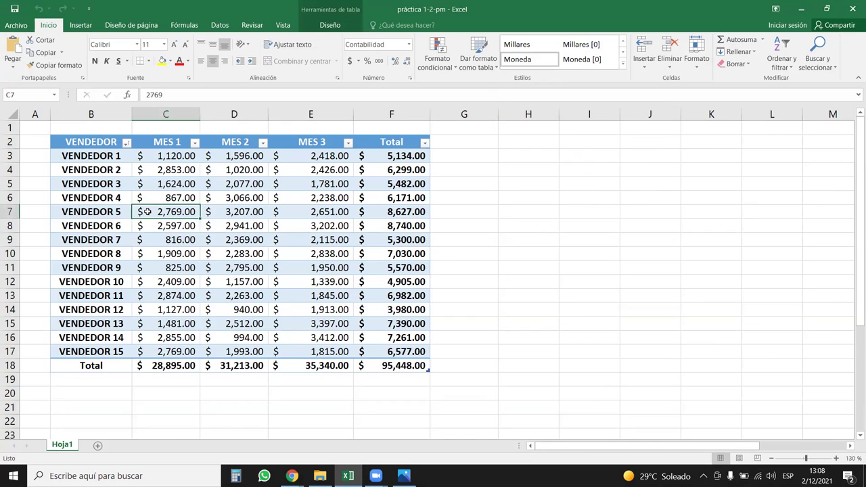
Replace the table's blue banded style with the plain first Claro style (none)
click(331, 27)
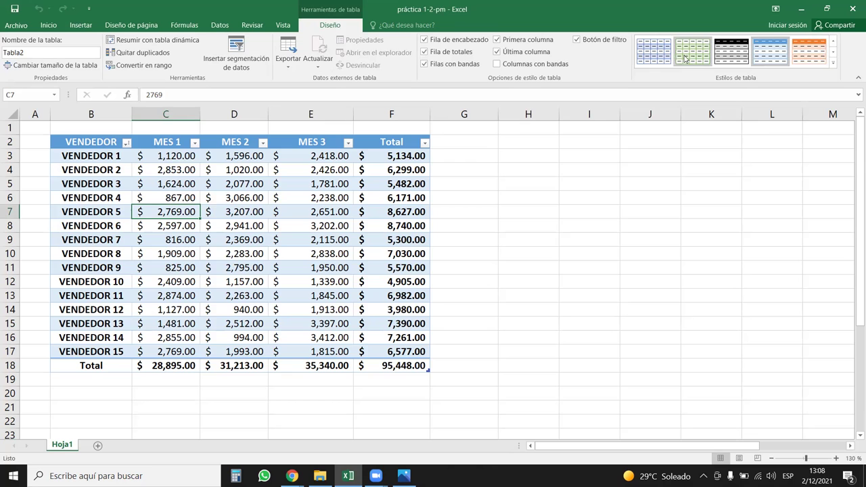
click(832, 62)
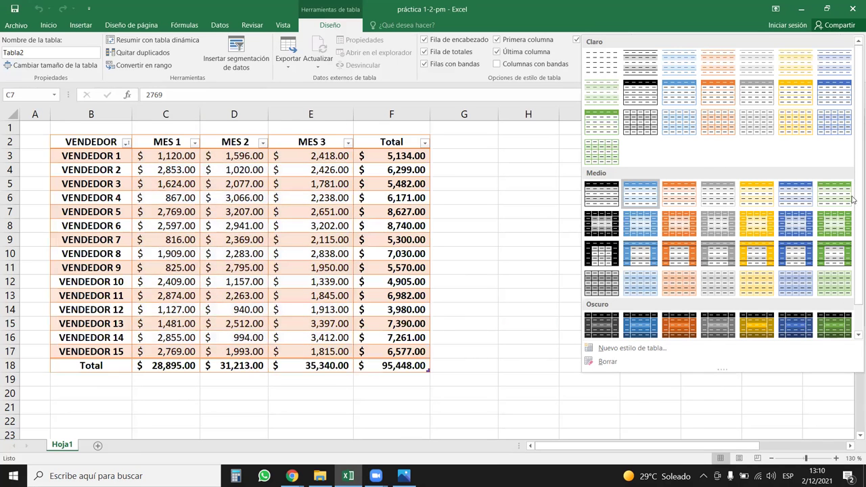
scroll(852, 199, down, 1)
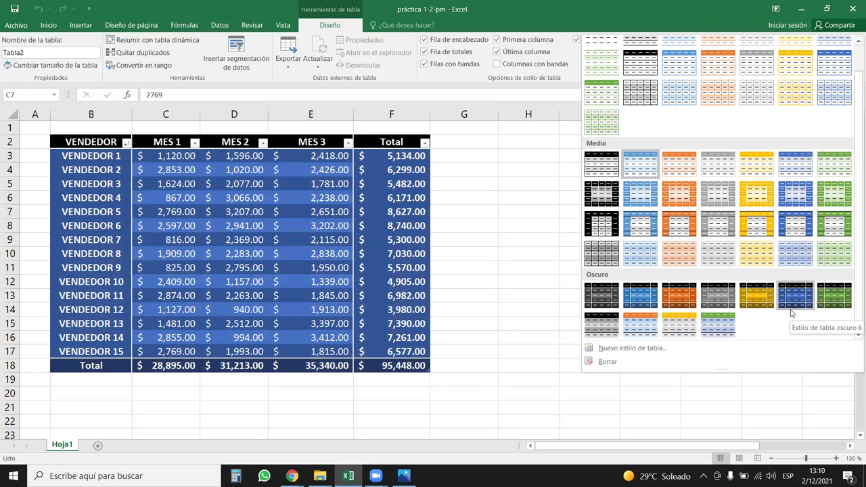
scroll(795, 249, up, 1)
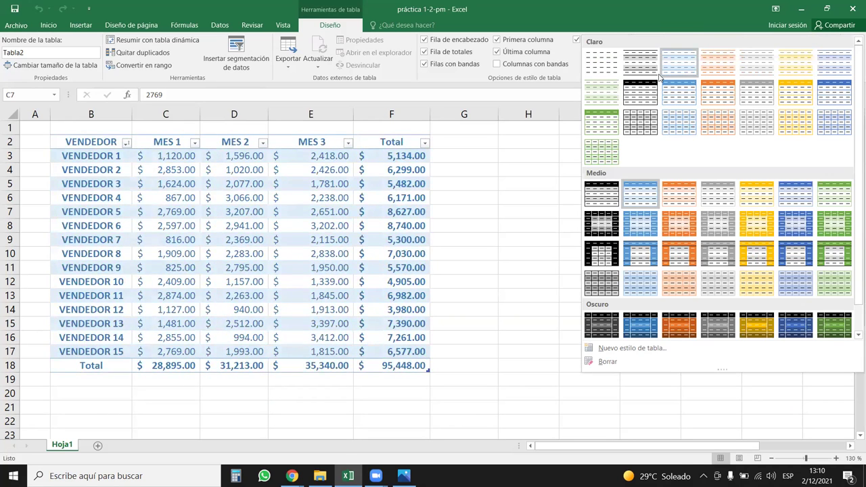
click(595, 67)
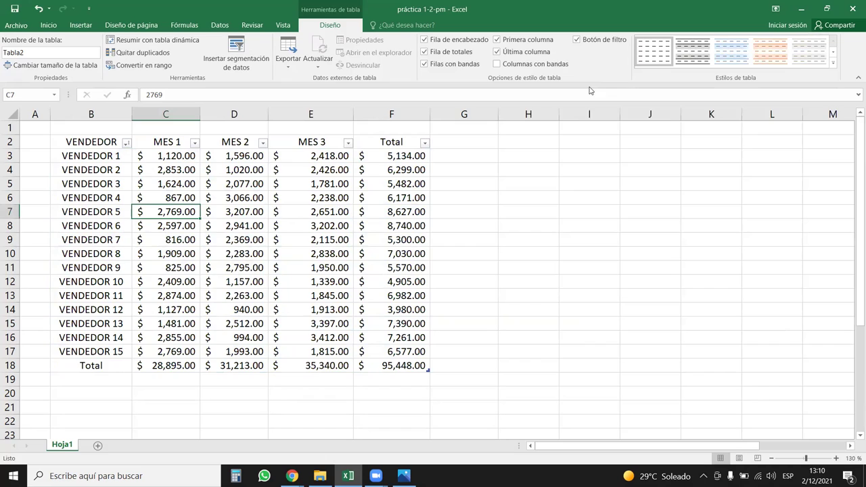
click(229, 229)
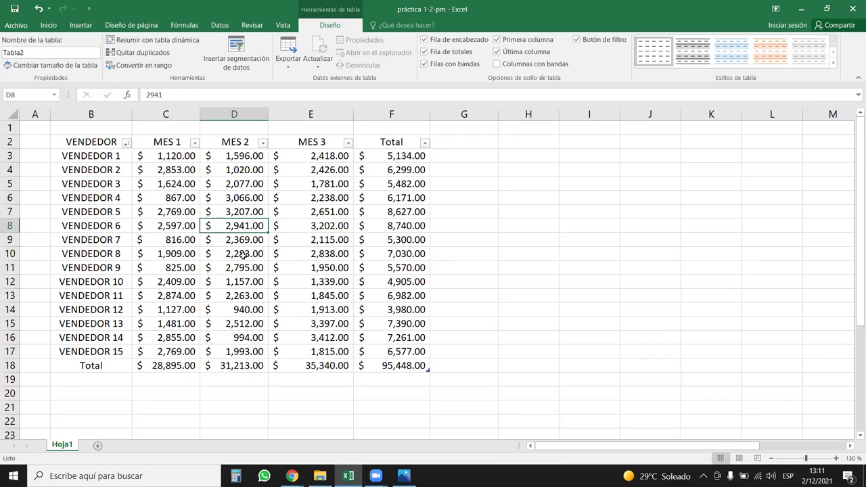
drag(98, 141, 178, 142)
drag(231, 144, 416, 142)
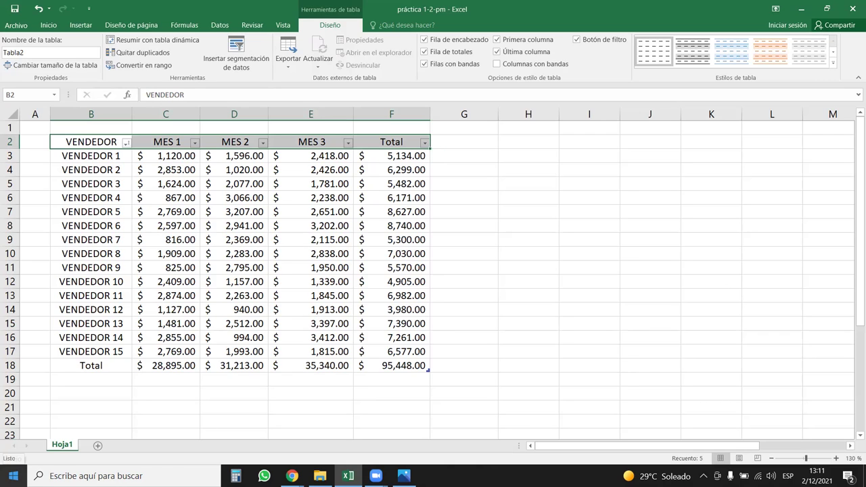
mouse_move(88, 365)
mouse_down()
mouse_move(409, 365)
mouse_move(386, 366)
mouse_up()
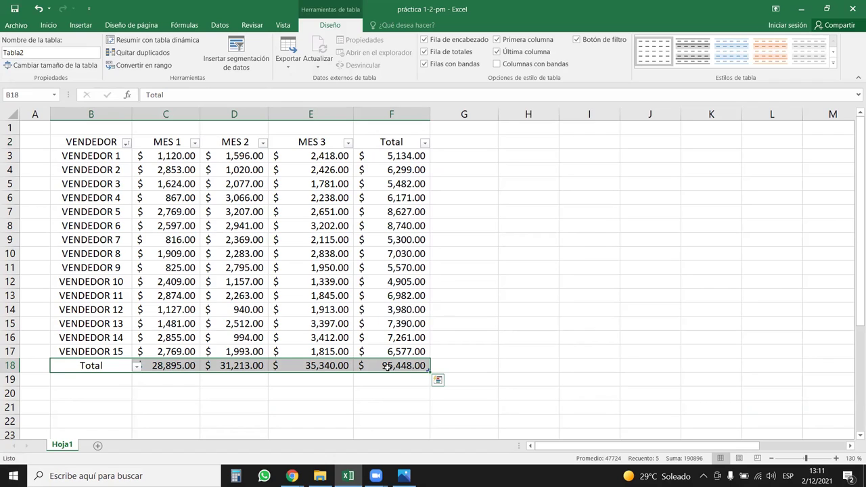
click(135, 366)
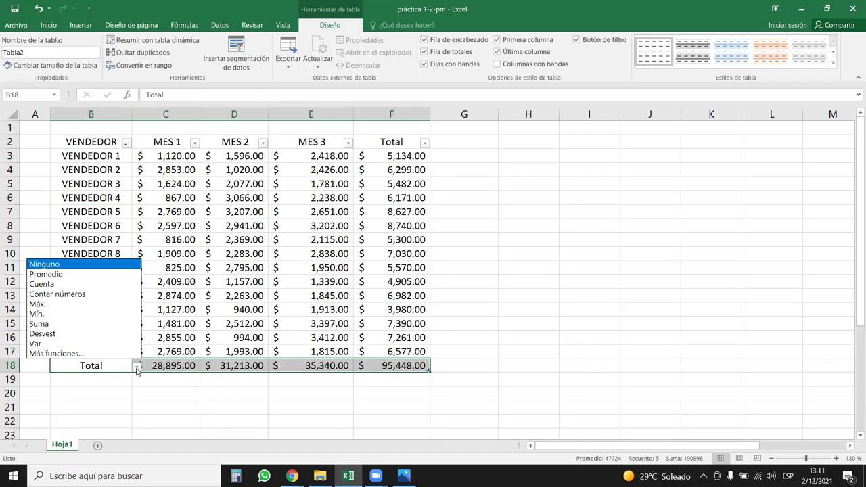
click(44, 285)
click(136, 366)
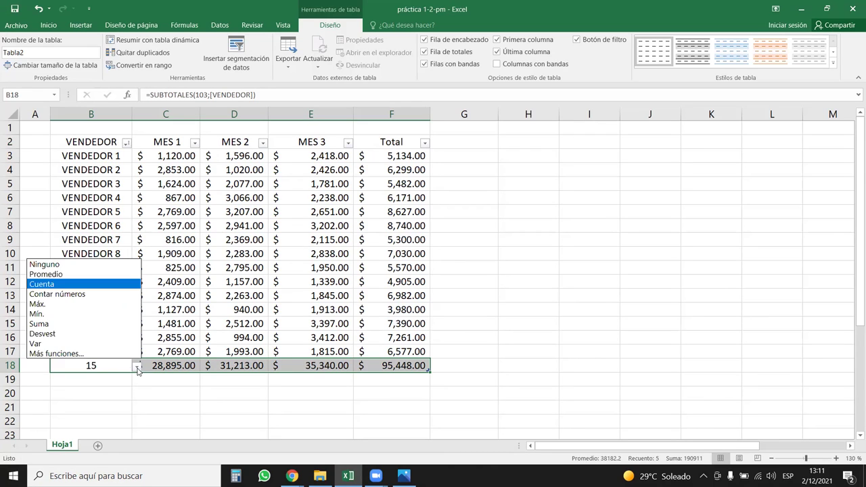
click(60, 265)
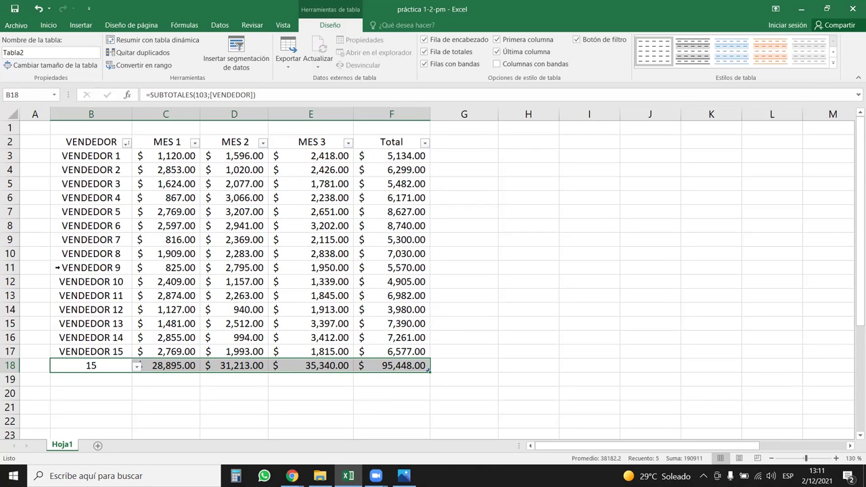
click(138, 367)
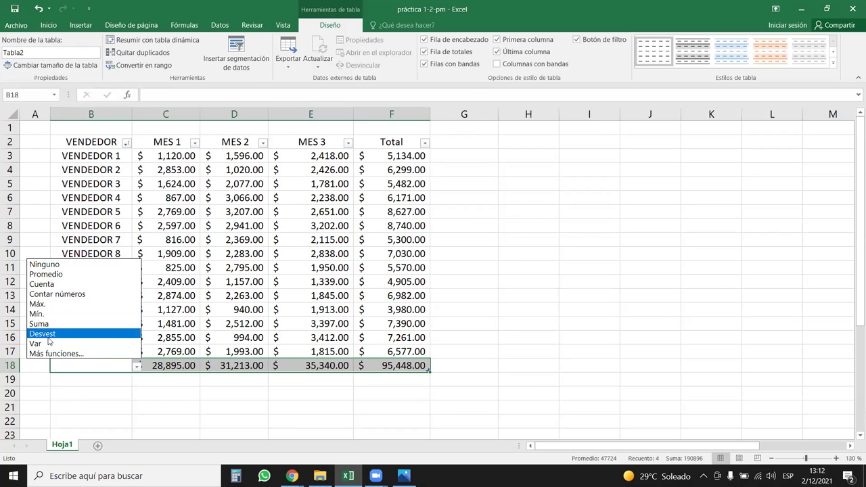
click(35, 344)
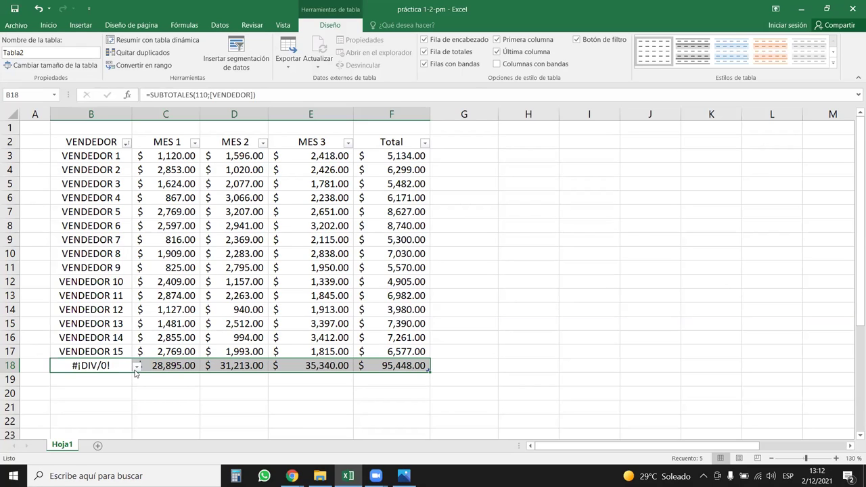
click(136, 366)
click(50, 326)
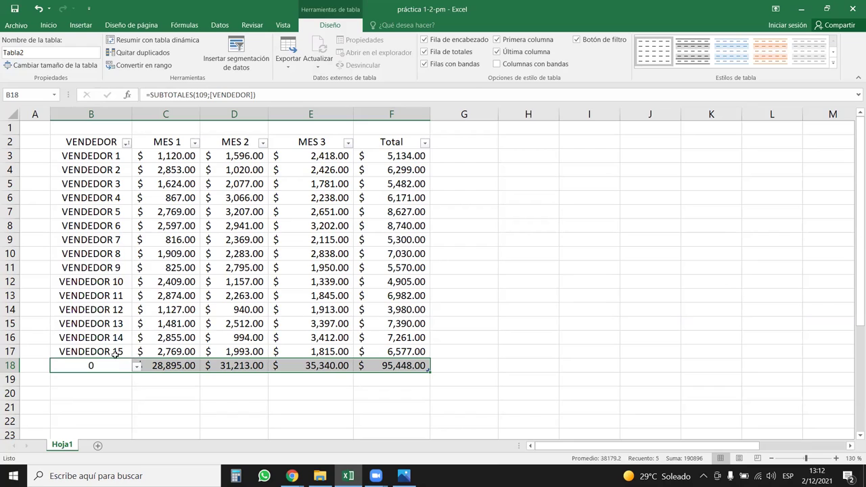
click(137, 366)
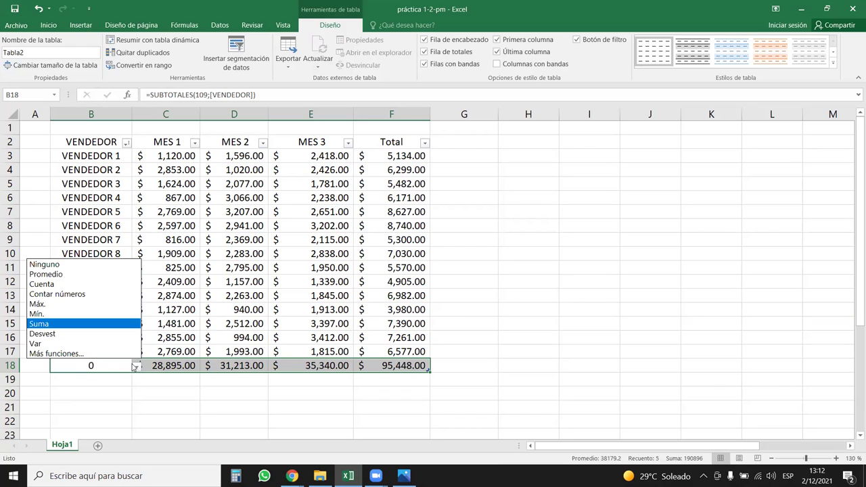
click(47, 295)
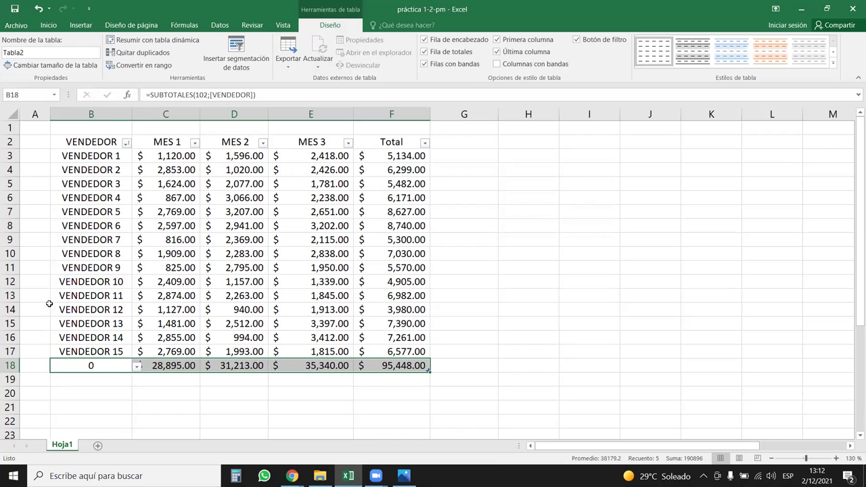
click(137, 367)
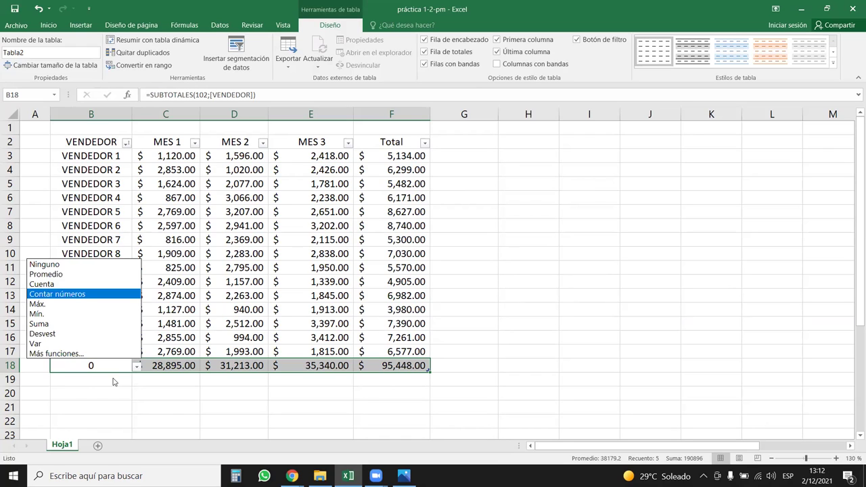
click(61, 275)
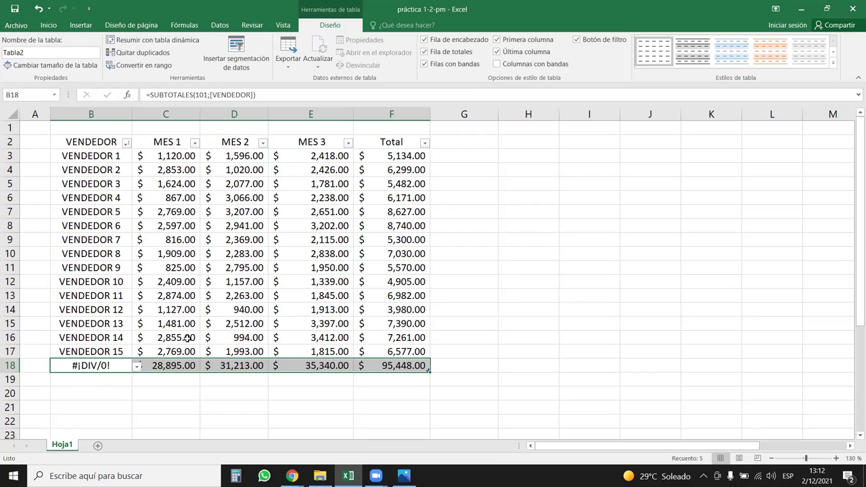
key(ctrl+z)
key(ctrl+z)
key(ctrl+z)
key(ctrl+z)
key(ctrl+z)
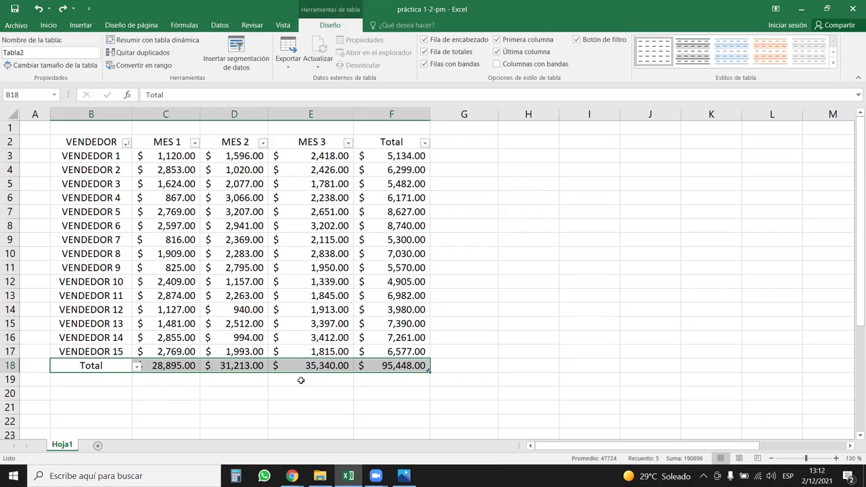
click(246, 268)
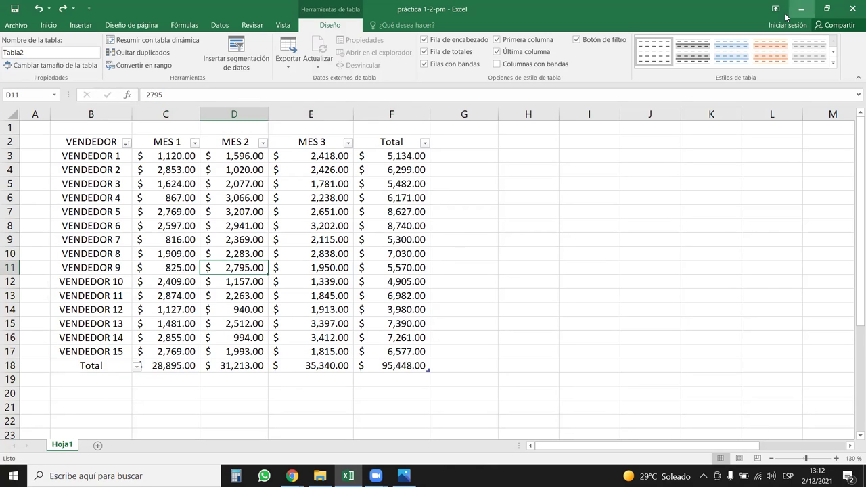
Start a new custom table style, Estilo de tabla 1, from the styles gallery
click(833, 62)
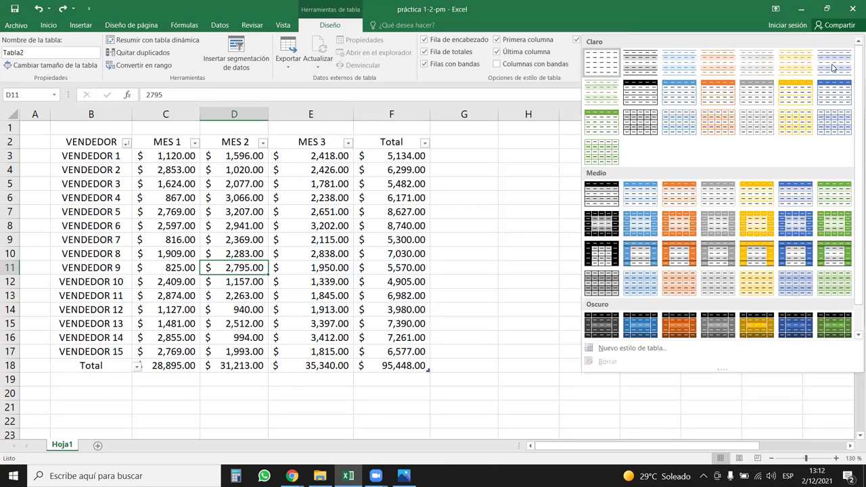
scroll(719, 152, down, 1)
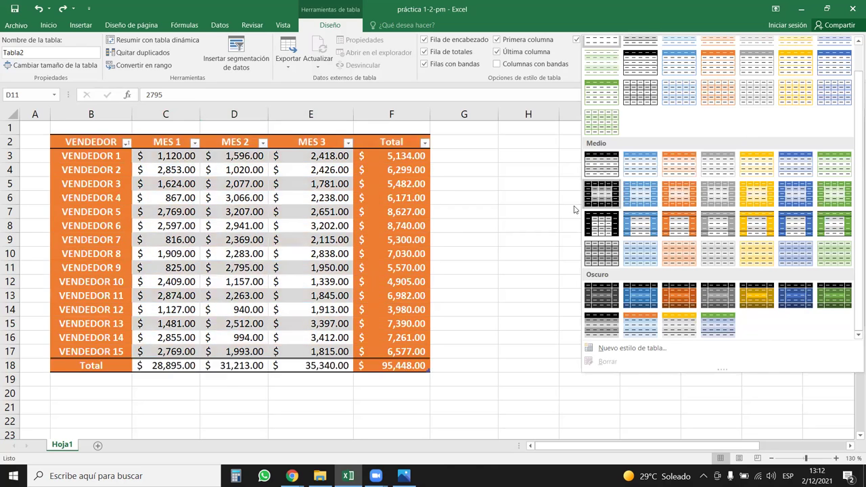
click(630, 353)
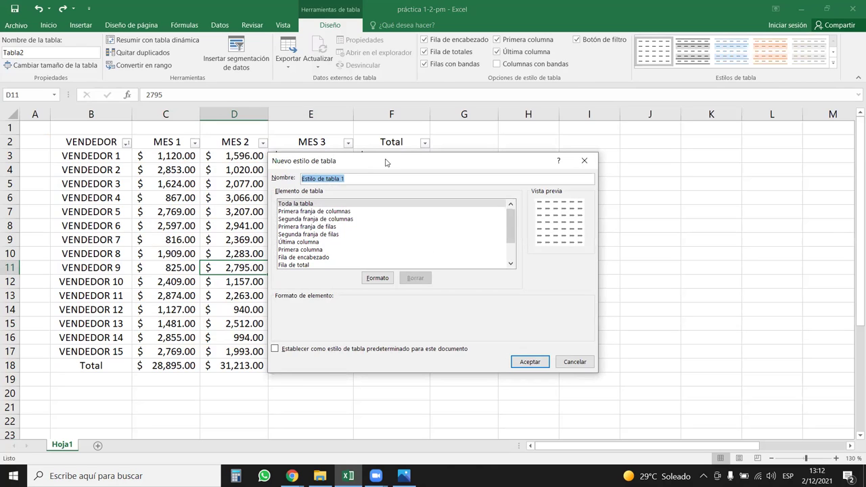
drag(386, 162, 563, 71)
Browse the column stripe, row stripe and header row elements of the new style
click(478, 128)
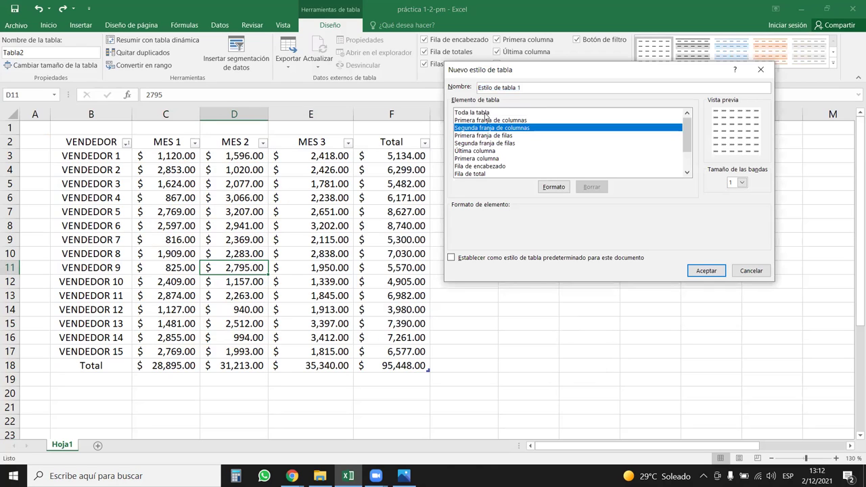
click(487, 120)
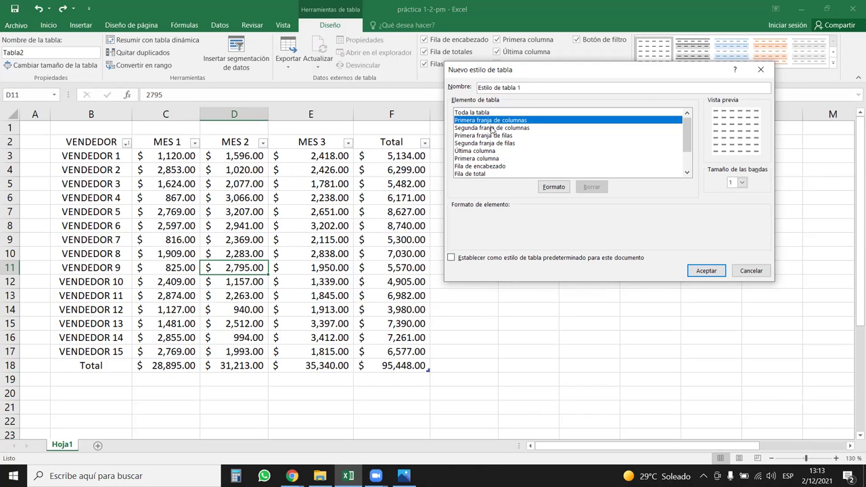
click(491, 129)
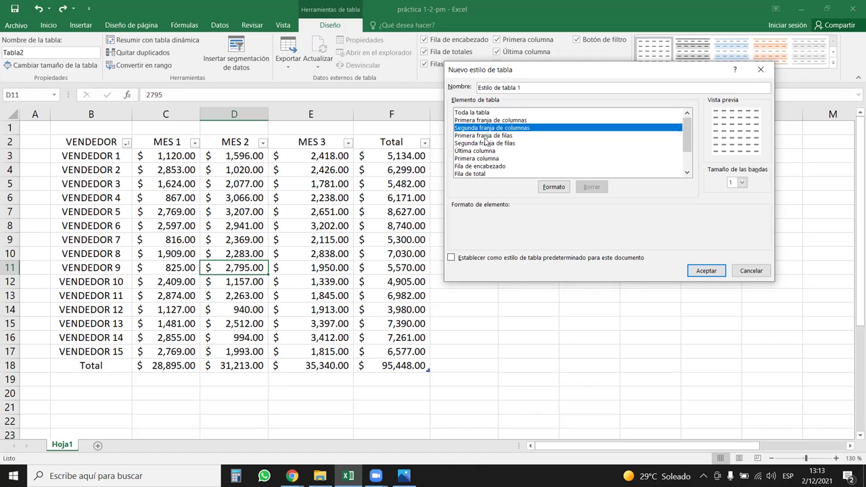
click(485, 136)
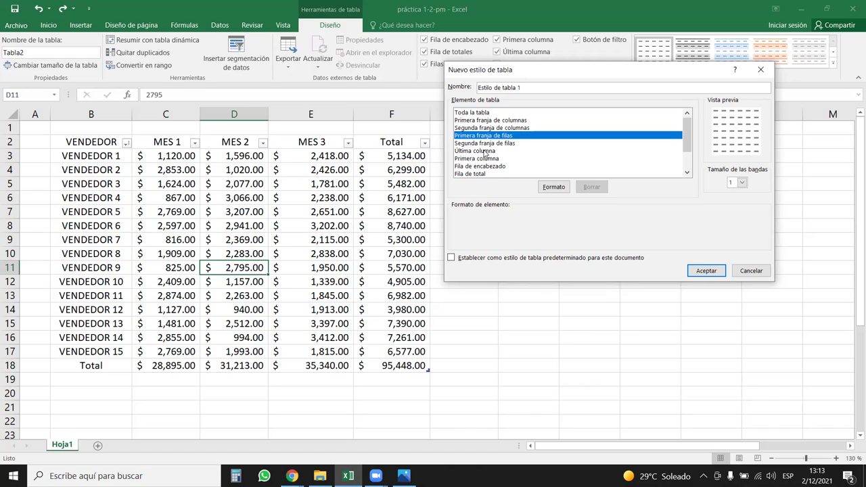
click(484, 151)
click(487, 166)
scroll(488, 166, down, 1)
scroll(489, 167, up, 1)
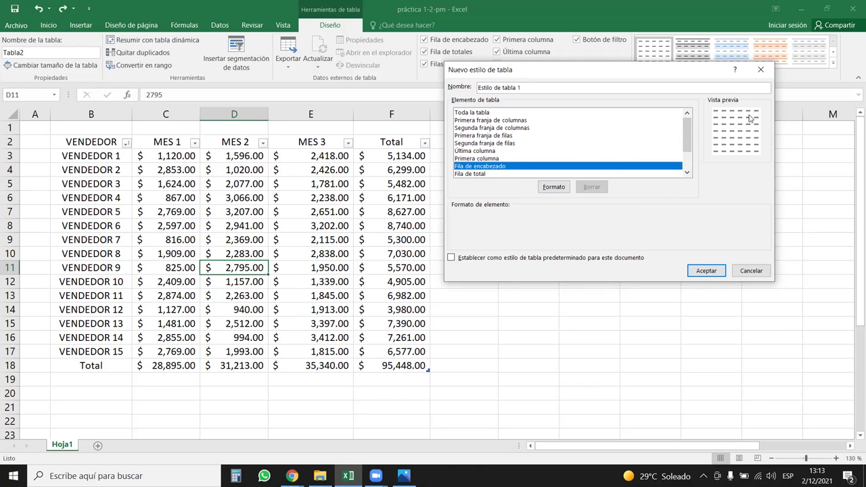
Select the Toda la tabla element and open its formatting settings
click(560, 193)
click(579, 115)
click(580, 120)
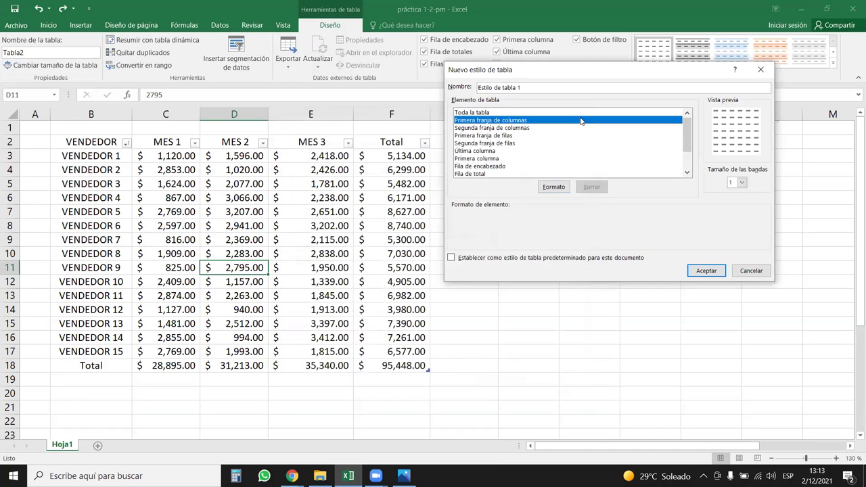
click(480, 114)
click(553, 186)
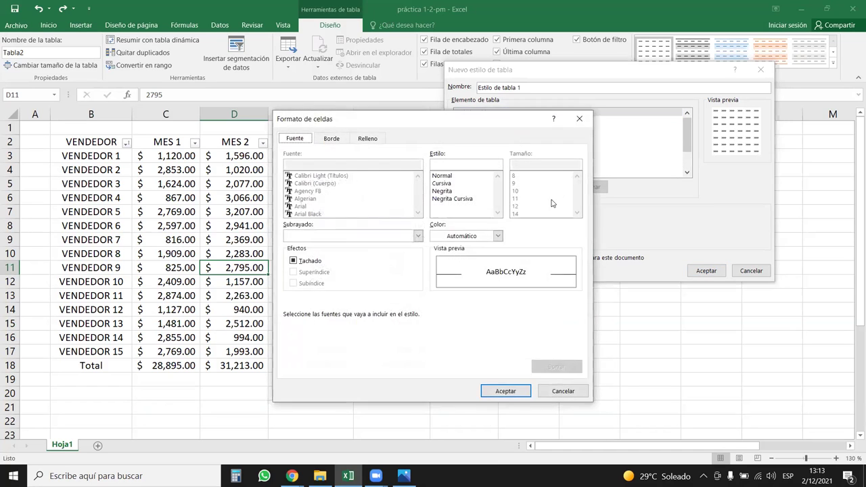
Draw a thick outline border with thin solid inner vertical and horizontal lines
click(341, 139)
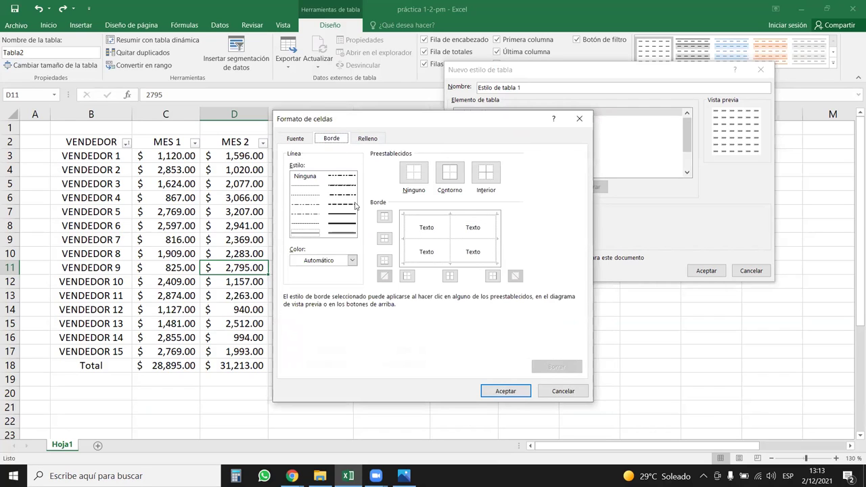
click(342, 224)
click(405, 234)
click(431, 215)
click(497, 240)
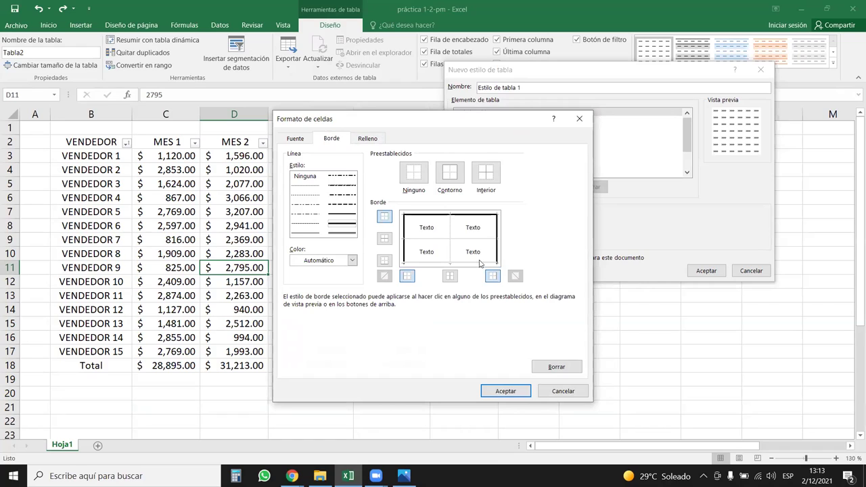
click(445, 266)
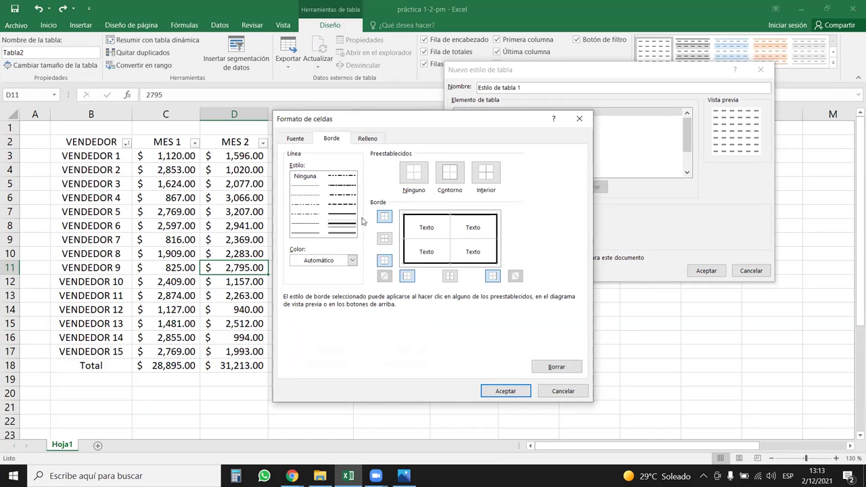
click(311, 224)
click(451, 232)
click(441, 242)
click(468, 242)
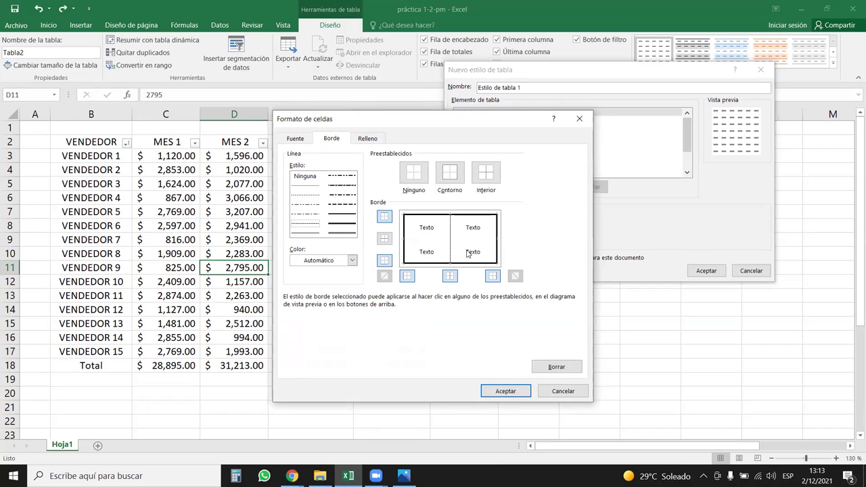
click(305, 235)
click(443, 243)
click(452, 237)
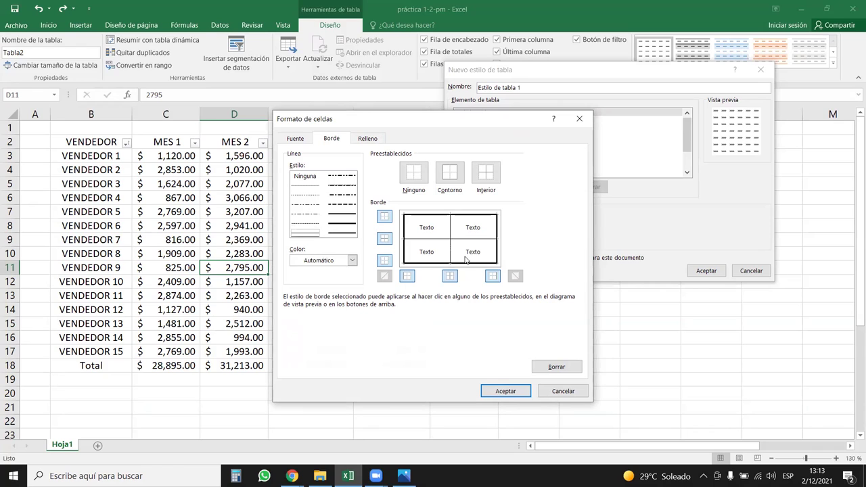
Recolour the thick outline and thin inner borders red
click(349, 261)
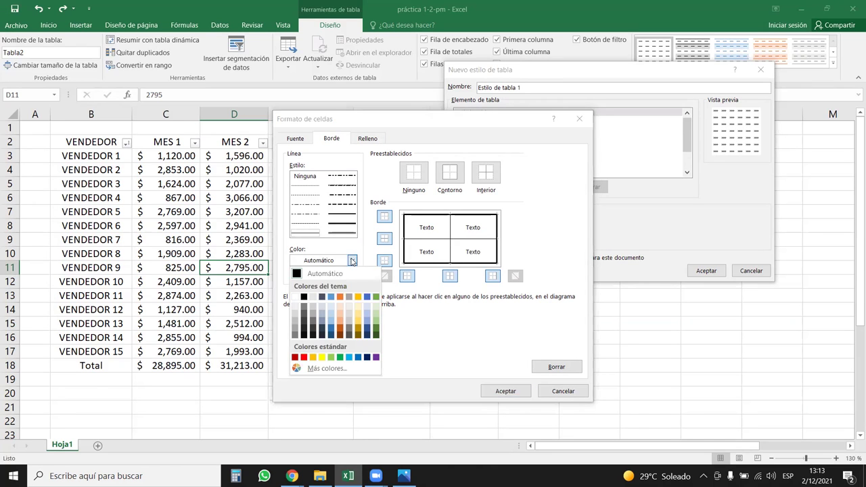
click(304, 358)
click(404, 237)
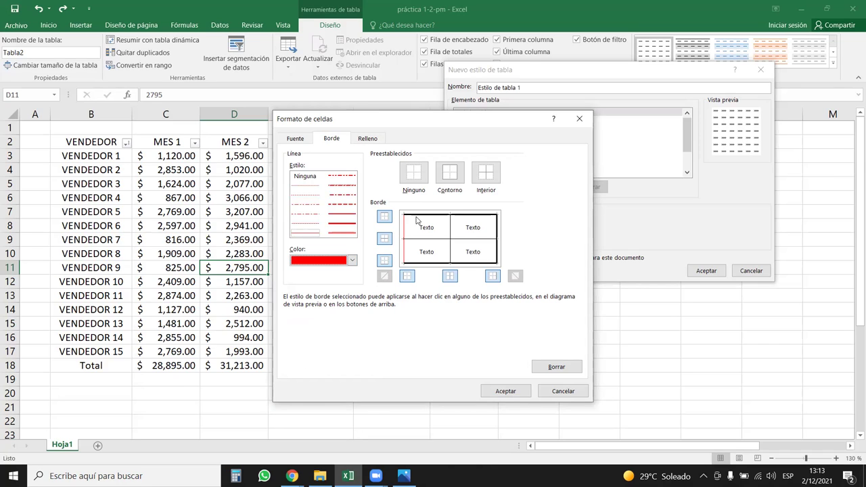
click(343, 227)
click(405, 238)
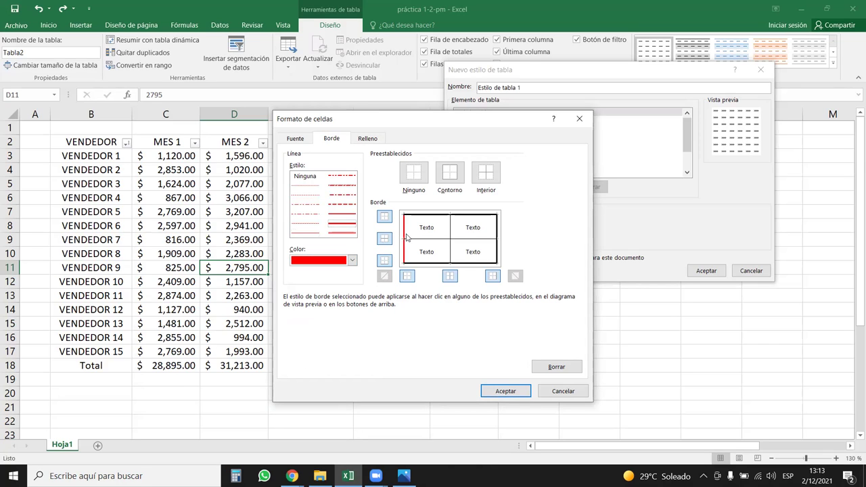
click(418, 215)
click(497, 237)
click(454, 264)
click(306, 234)
click(454, 245)
click(457, 240)
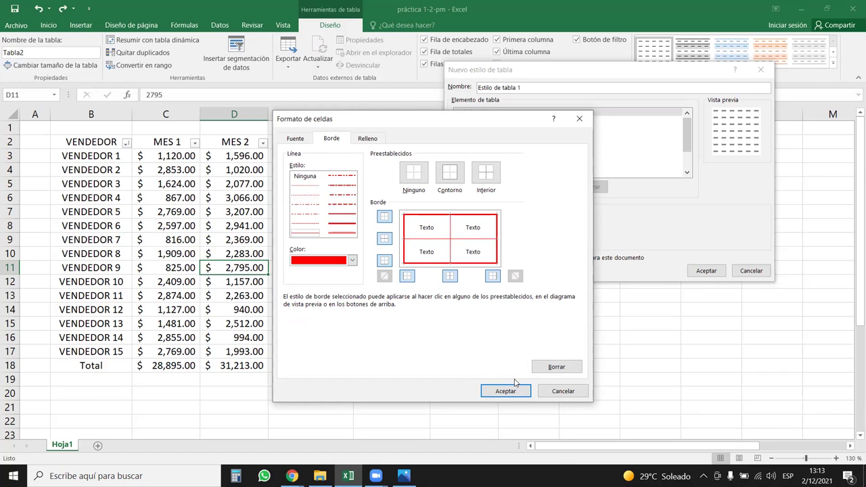
Set the font style to Normal, keeping the Automático font colour
click(299, 141)
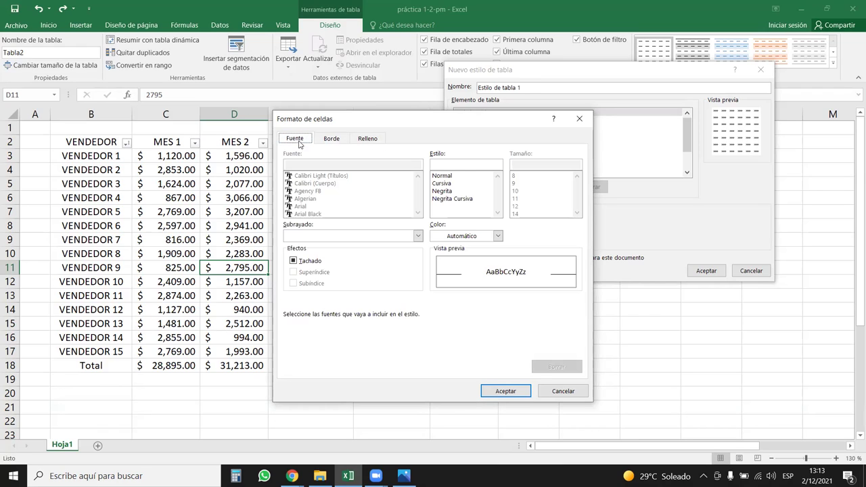
click(447, 176)
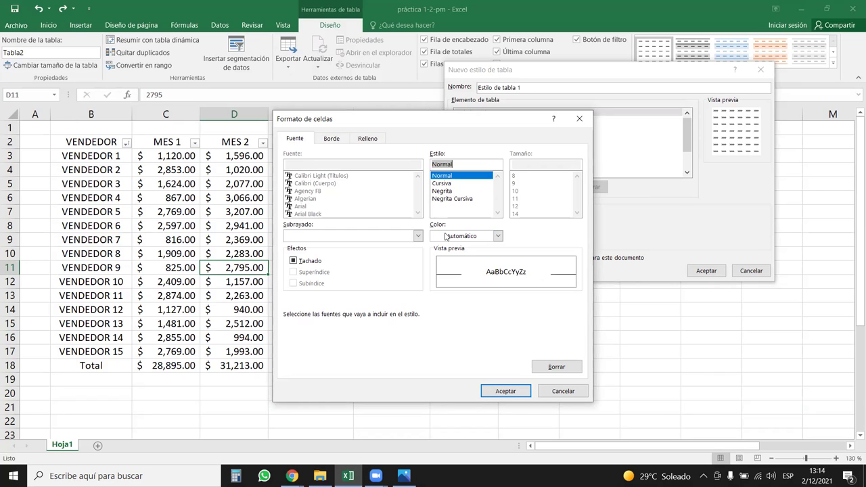
click(498, 235)
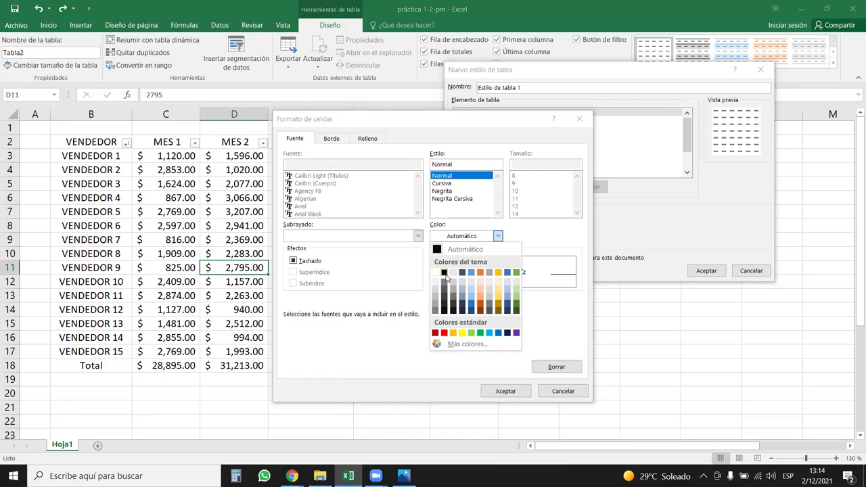
click(498, 234)
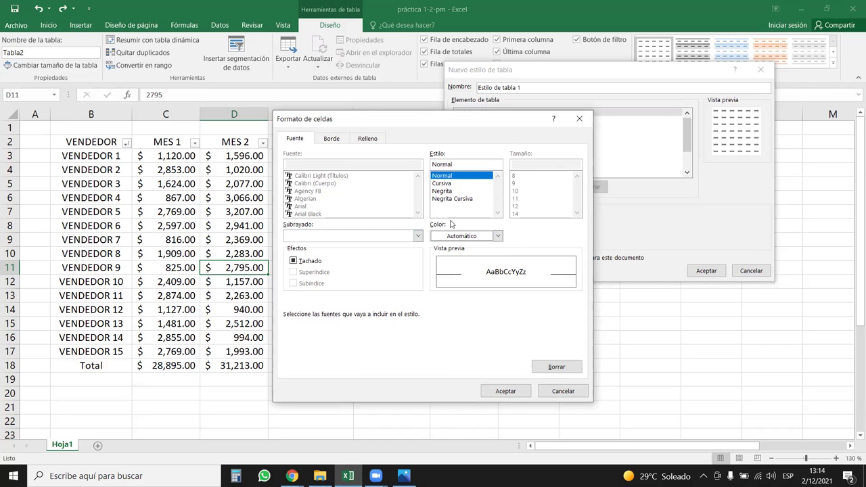
click(369, 138)
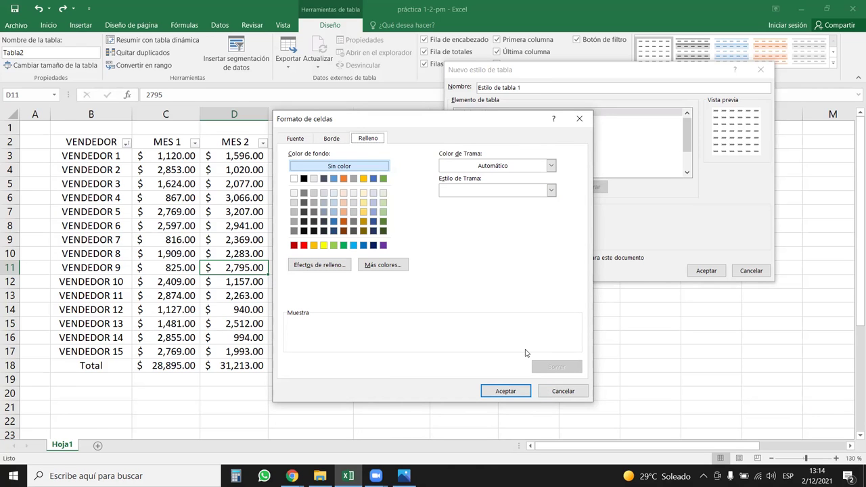
Confirm the whole-table borders, save Estilo de tabla 1 and apply it to the table
click(519, 393)
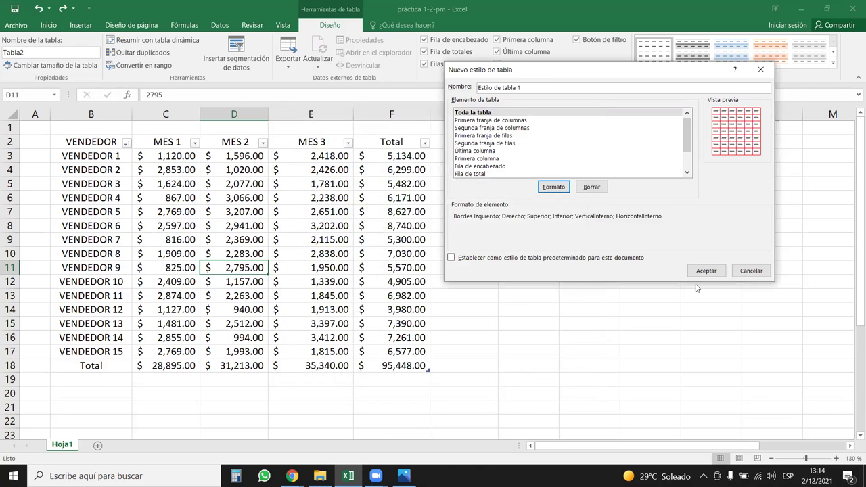
click(715, 272)
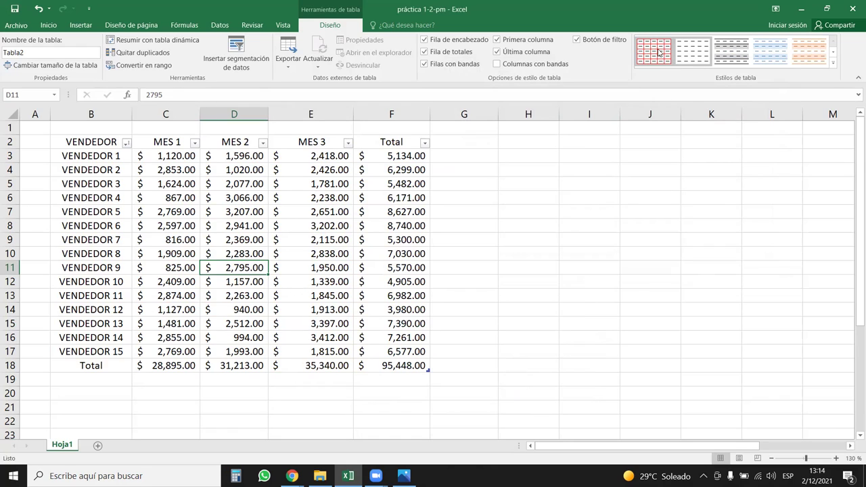
click(660, 53)
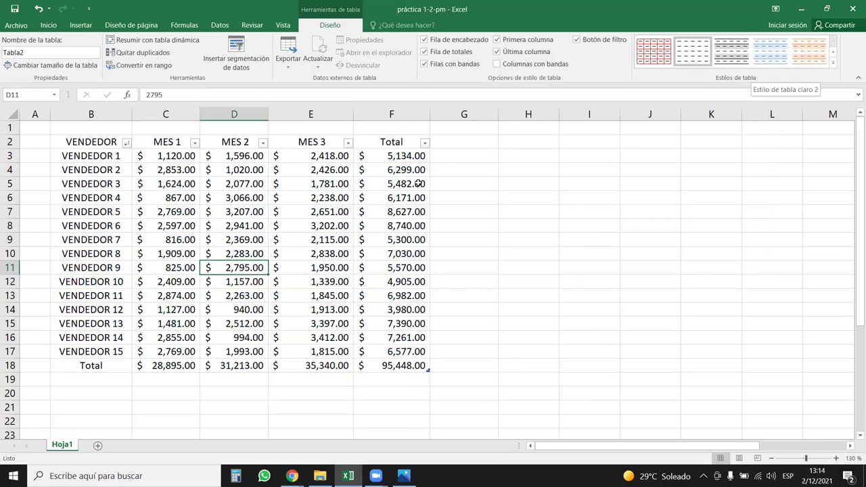
Reselect the table and check the custom style in the table styles gallery
click(581, 170)
scroll(578, 208, down, 1)
scroll(578, 208, up, 1)
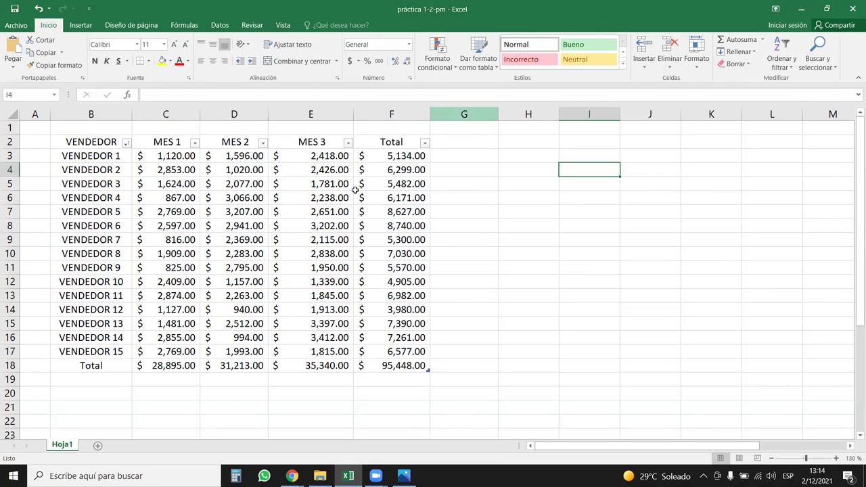
click(318, 240)
click(340, 29)
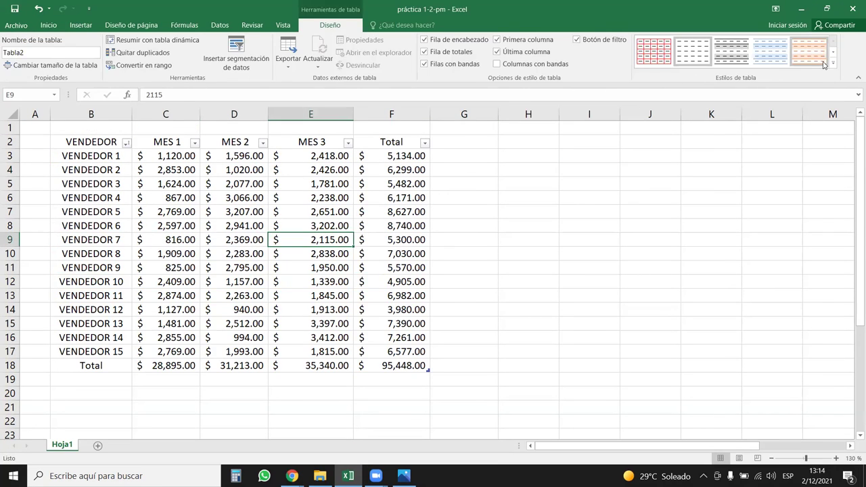
click(845, 65)
scroll(758, 189, down, 2)
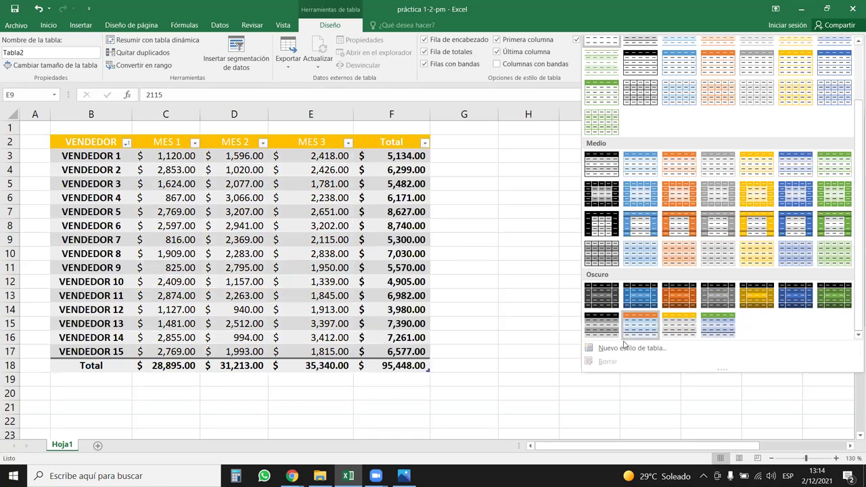
click(338, 233)
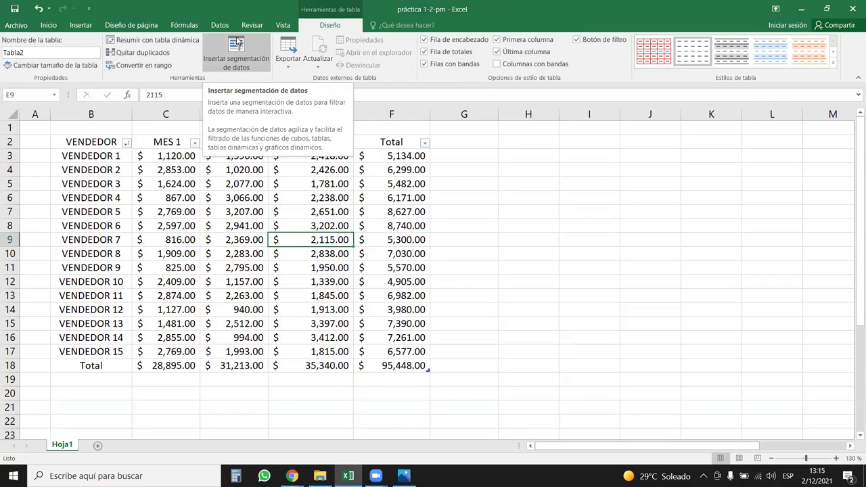
Insert slicers for the VENDEDOR, MES 1, MES 2 and MES 3 fields of the sales table
click(237, 63)
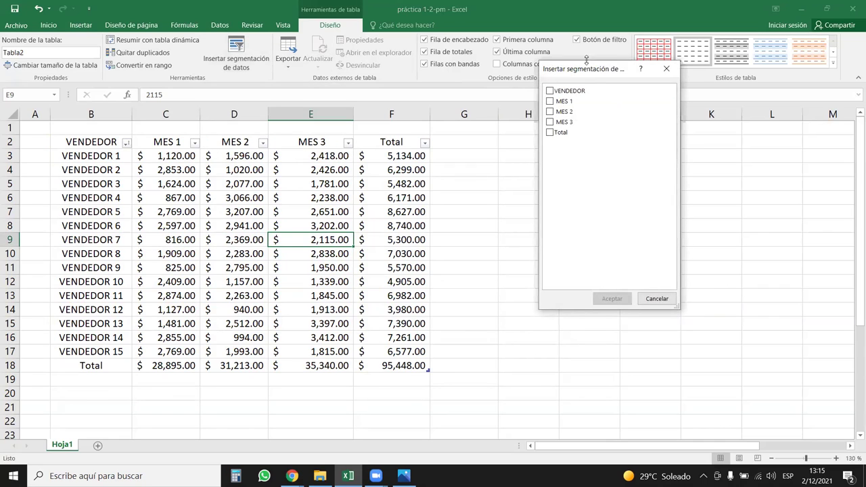
drag(586, 76, 569, 115)
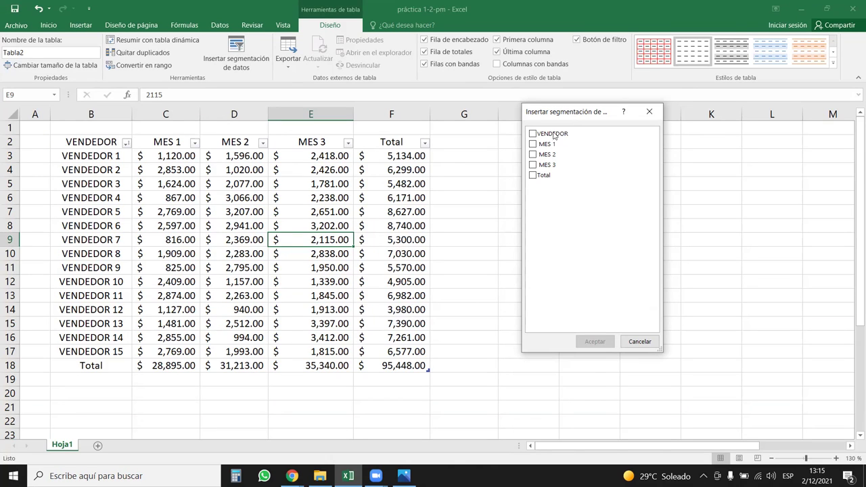
click(532, 135)
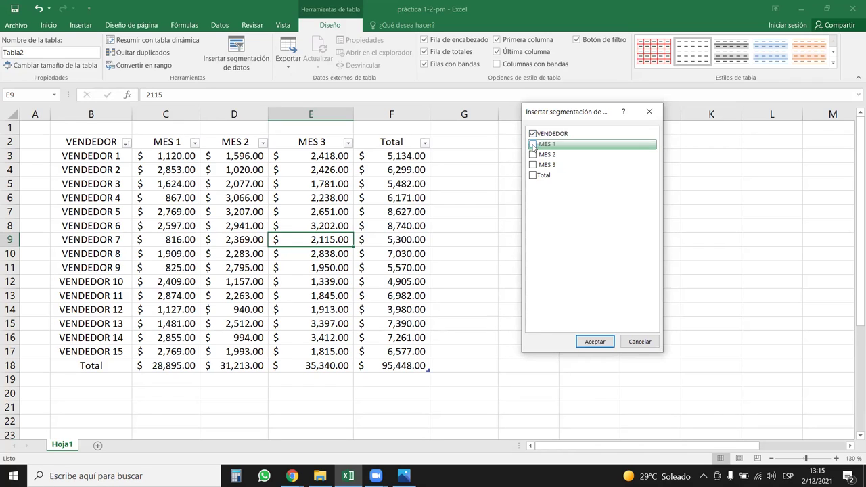
click(532, 145)
click(532, 154)
click(532, 165)
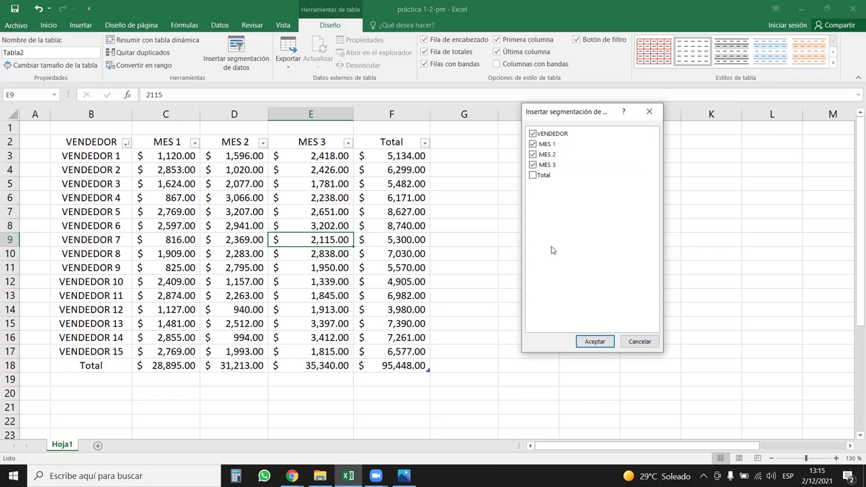
click(599, 343)
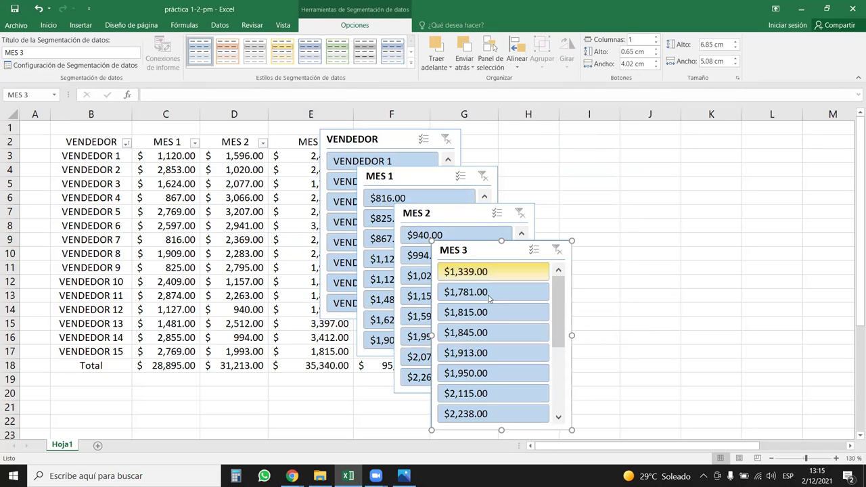
Select the MES 1, MES 2 and MES 3 slicers together and delete them
right_click(462, 217)
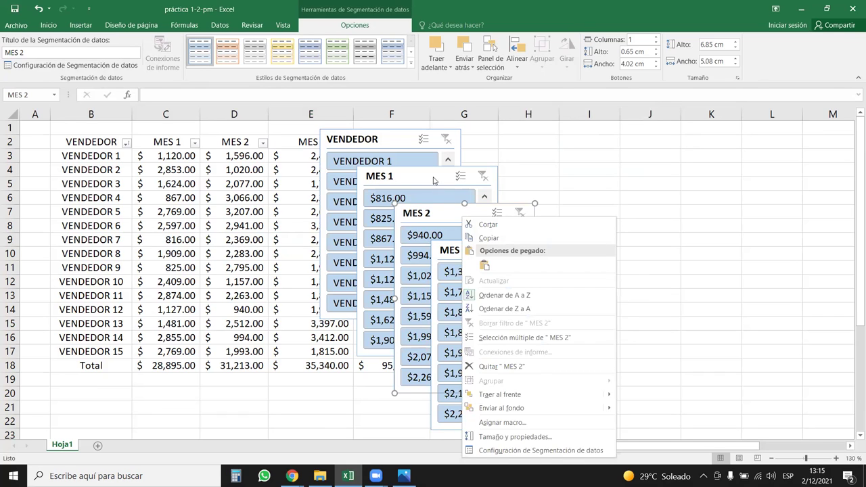
right_click(434, 177)
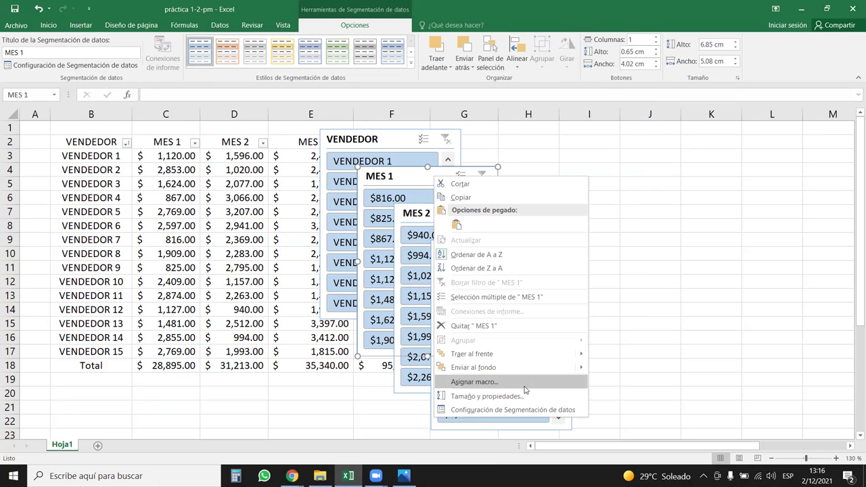
click(400, 184)
ctrl+click(458, 214)
ctrl+click(513, 262)
key(Delete)
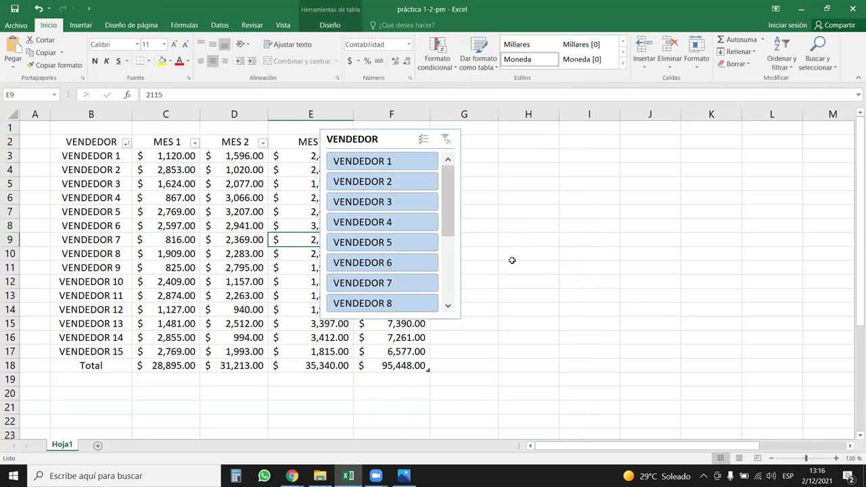
Move the VENDEDOR slicer beside the table over columns G–I and make it wider
drag(391, 142, 553, 154)
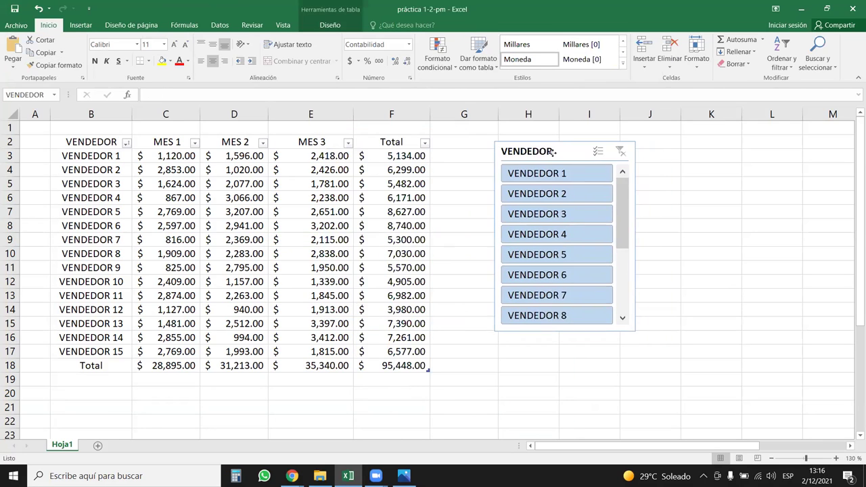
drag(622, 330, 704, 303)
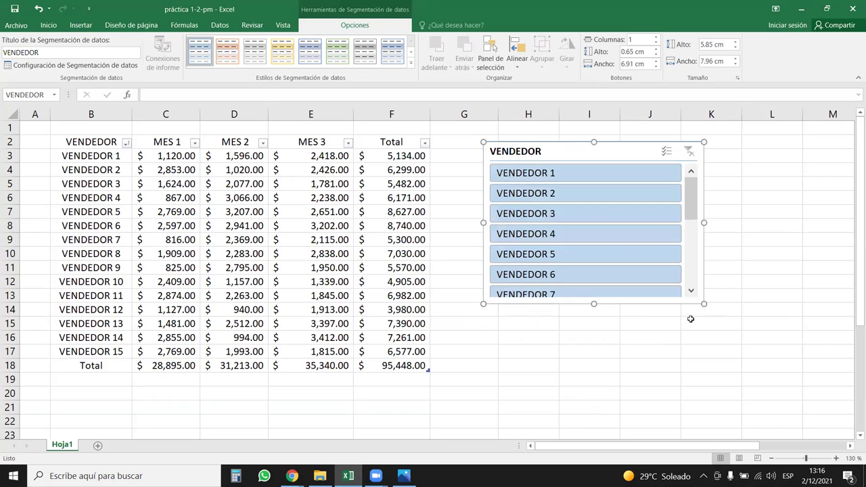
mouse_move(697, 219)
mouse_down()
mouse_move(692, 290)
mouse_move(693, 146)
mouse_up()
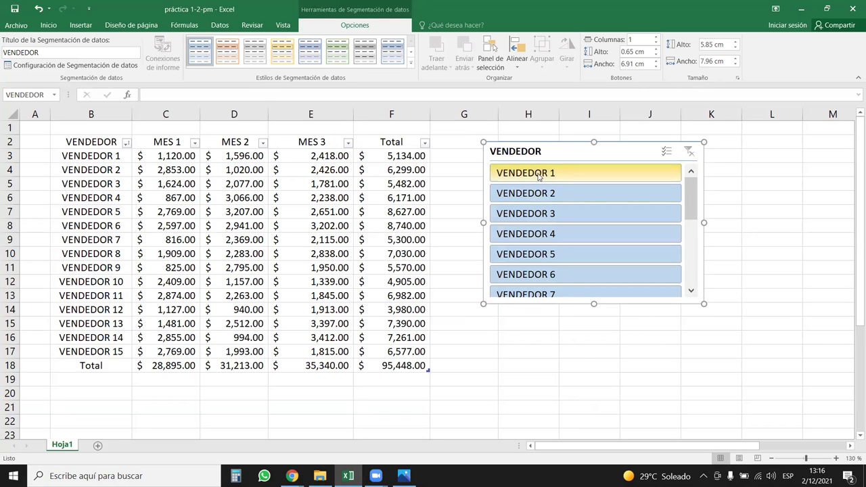
Filter the table in turn to VENDEDOR 1 through VENDEDOR 7 with the slicer
click(558, 175)
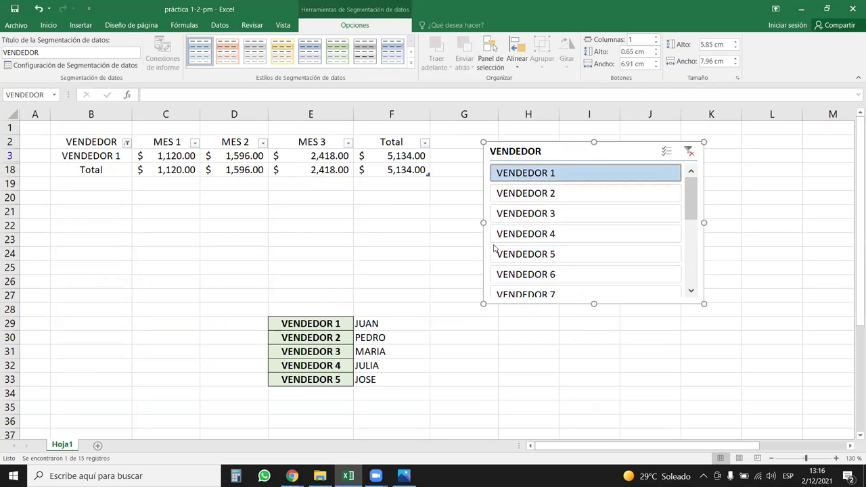
click(586, 195)
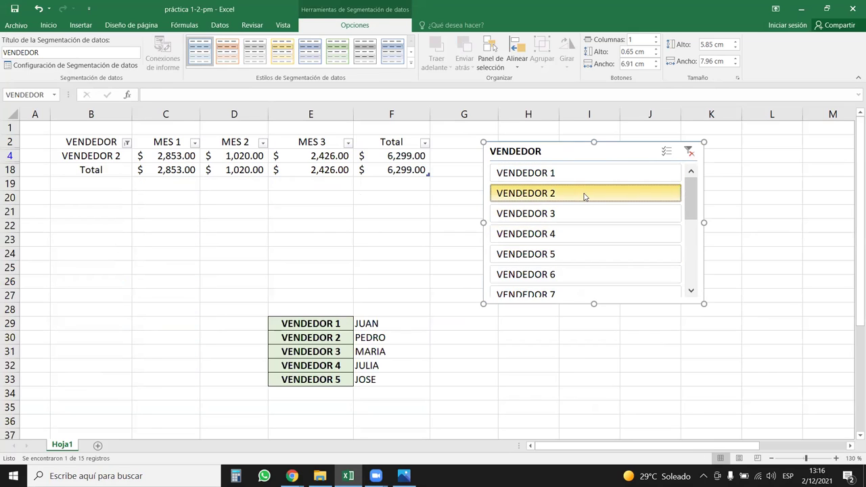
click(552, 215)
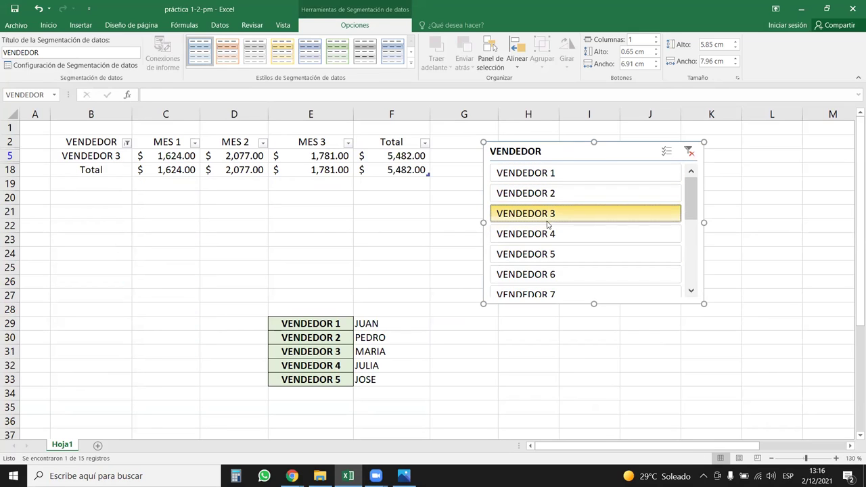
click(541, 234)
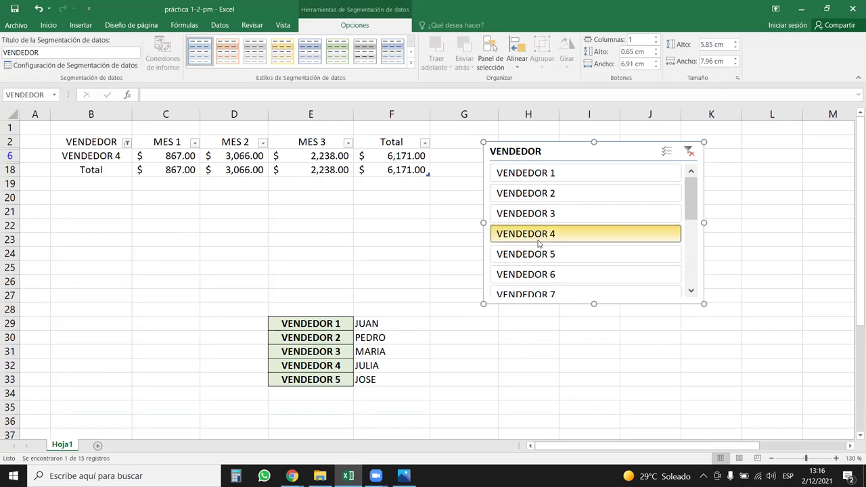
click(539, 255)
click(539, 283)
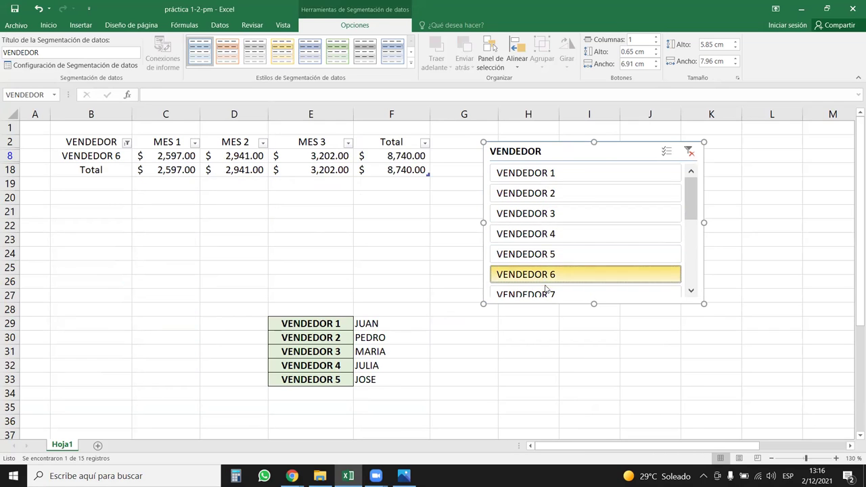
click(549, 293)
scroll(567, 223, down, 3)
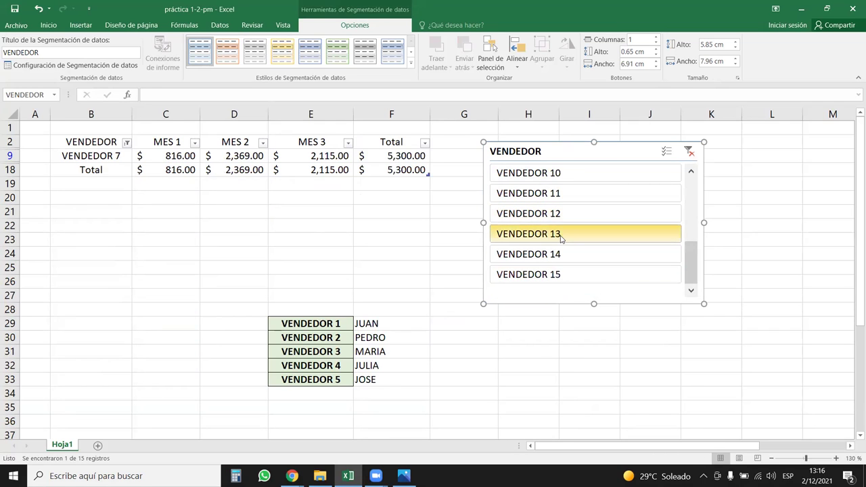
scroll(561, 234, up, 1)
Test VENDEDOR 8 to 13 filters, finish on VENDEDOR 5, and select its name in B7
click(534, 274)
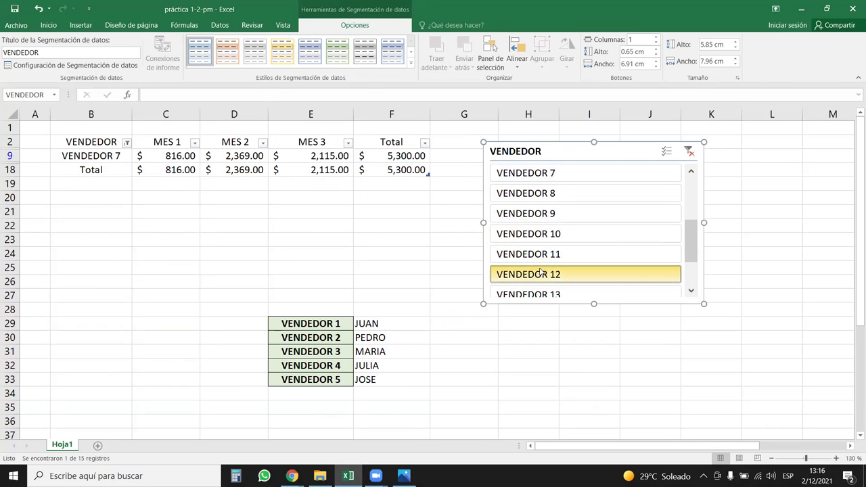
click(548, 255)
click(552, 237)
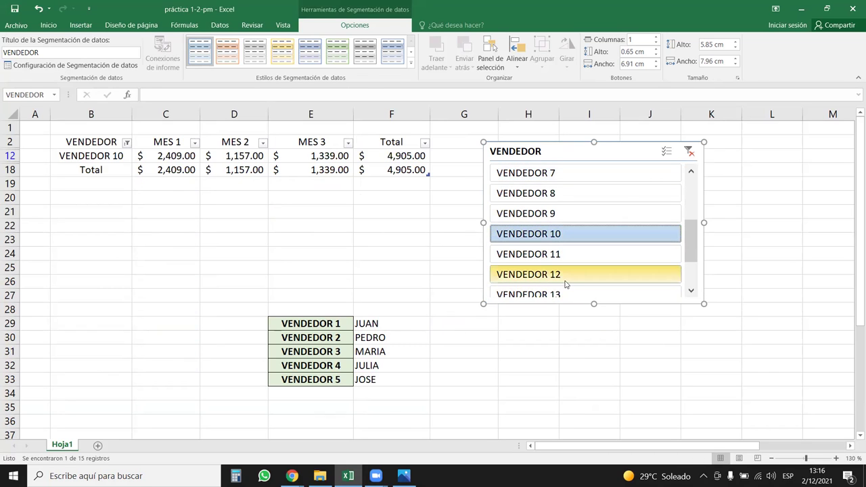
click(556, 292)
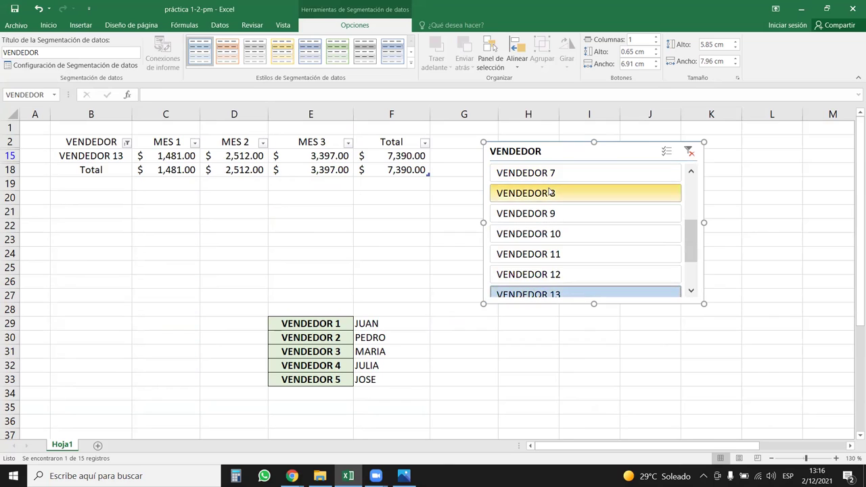
click(524, 192)
click(552, 174)
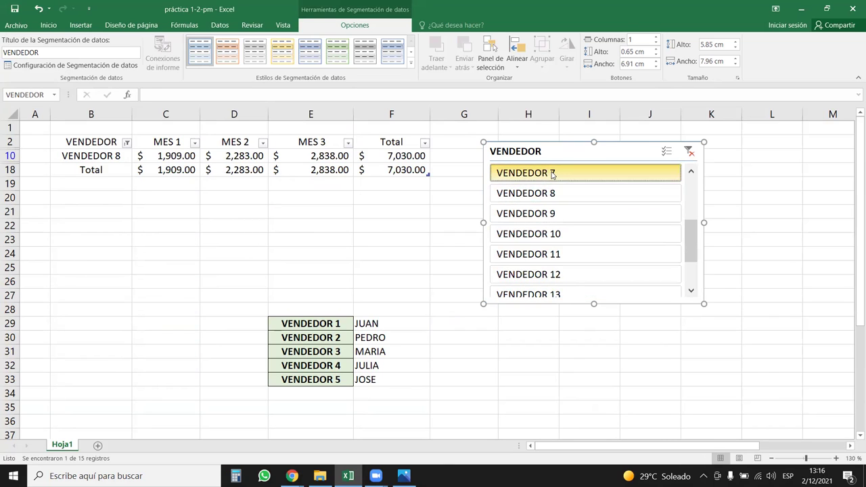
click(550, 238)
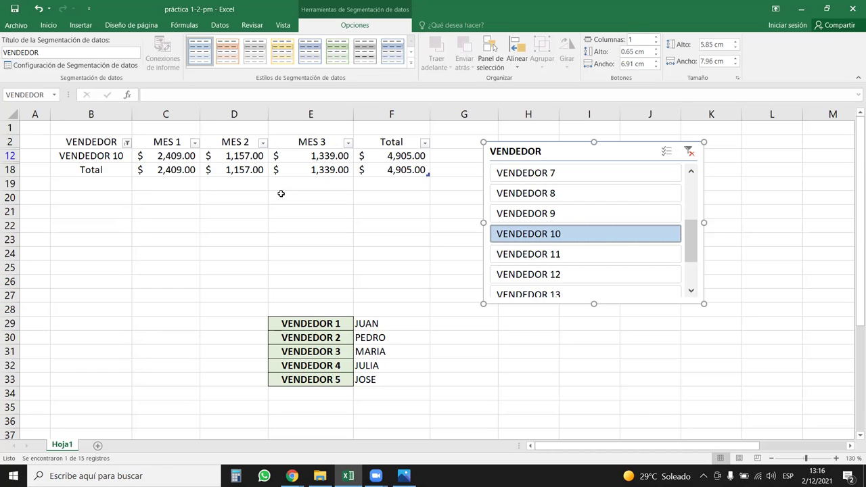
click(553, 215)
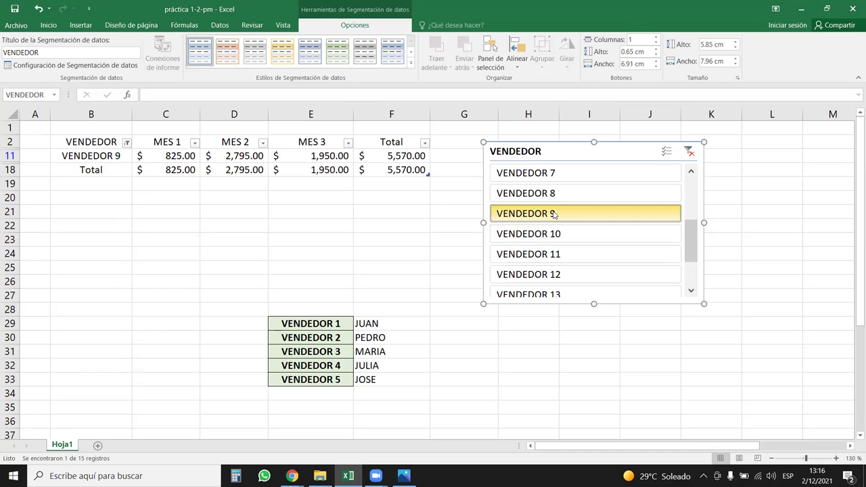
scroll(596, 210, up, 3)
click(565, 190)
click(555, 173)
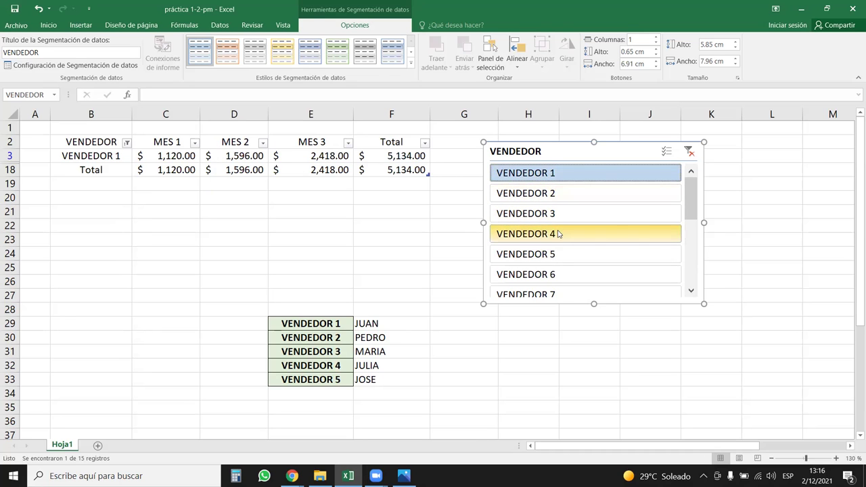
click(558, 257)
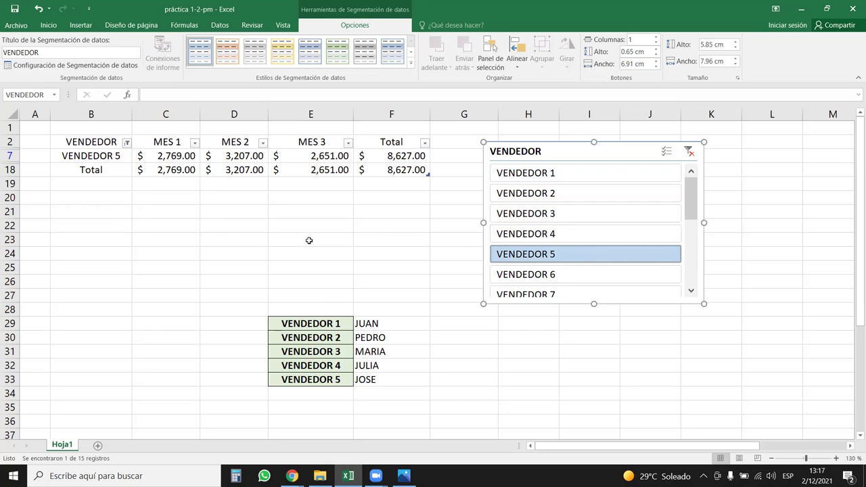
click(100, 155)
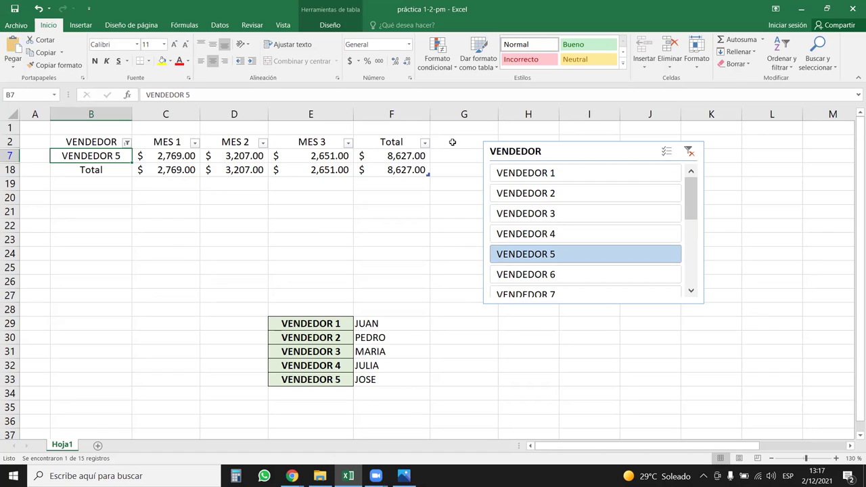
Select the VENDEDOR 5 row, B7:F7, in the filtered table
click(13, 170)
click(91, 155)
key(ctrl+shift+End)
key(shift+Up)
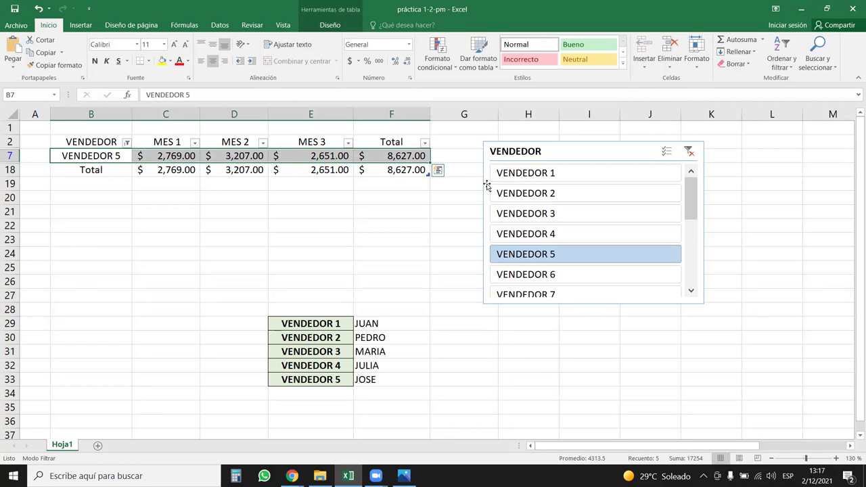
Reposition the VENDEDOR slicer beside the table and make it narrower and taller
mouse_move(568, 161)
mouse_down()
mouse_move(515, 133)
mouse_move(554, 148)
mouse_up()
drag(692, 300, 633, 320)
click(243, 167)
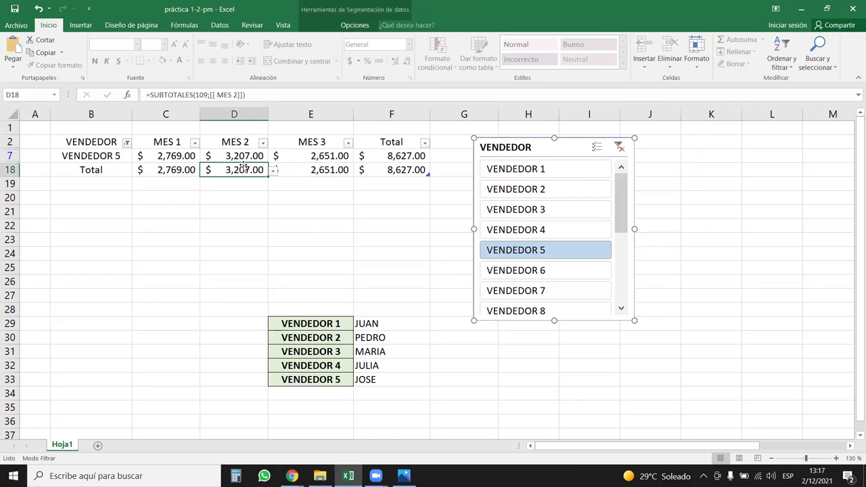
drag(595, 147, 602, 148)
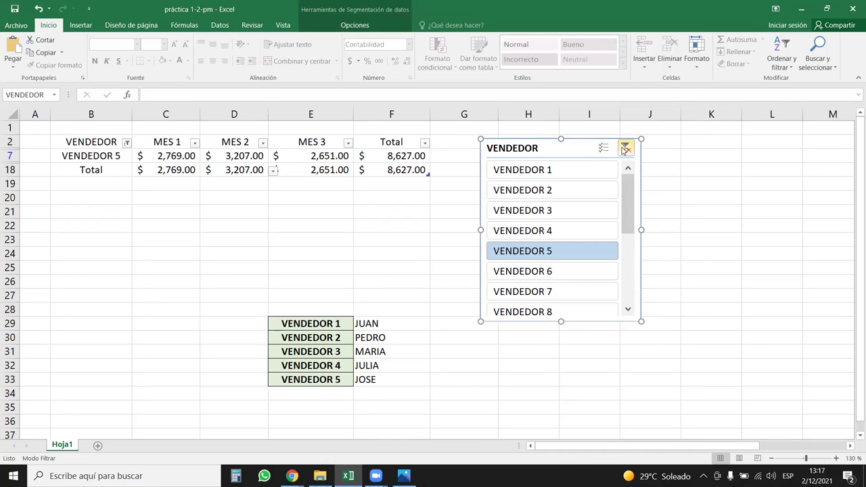
Clear the VENDEDOR filter, stretch the slicer to list VENDEDOR 1–10, and show its options
click(624, 148)
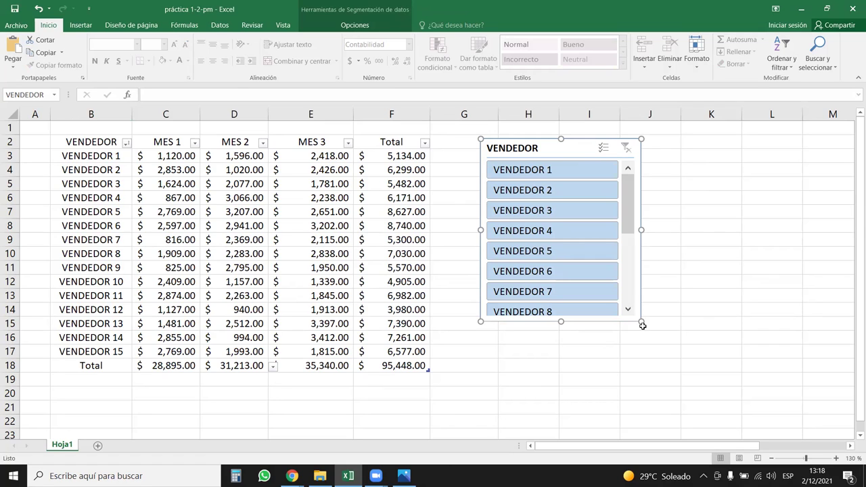
drag(642, 326, 635, 375)
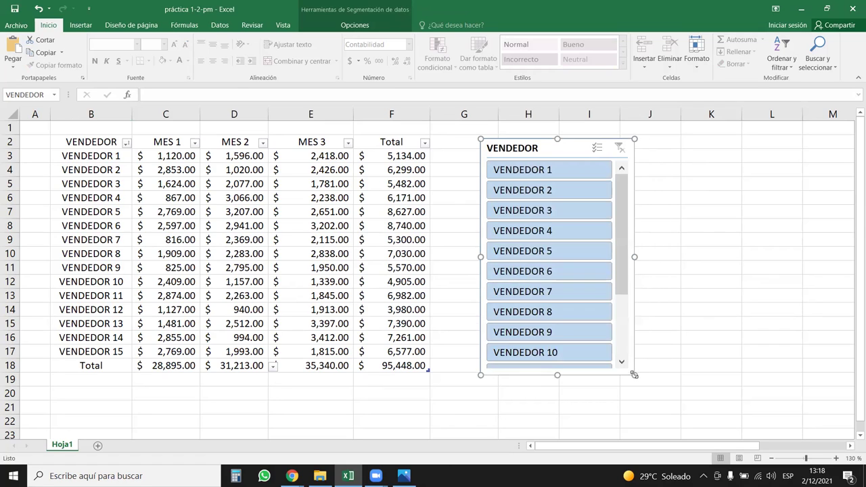
drag(568, 147, 585, 129)
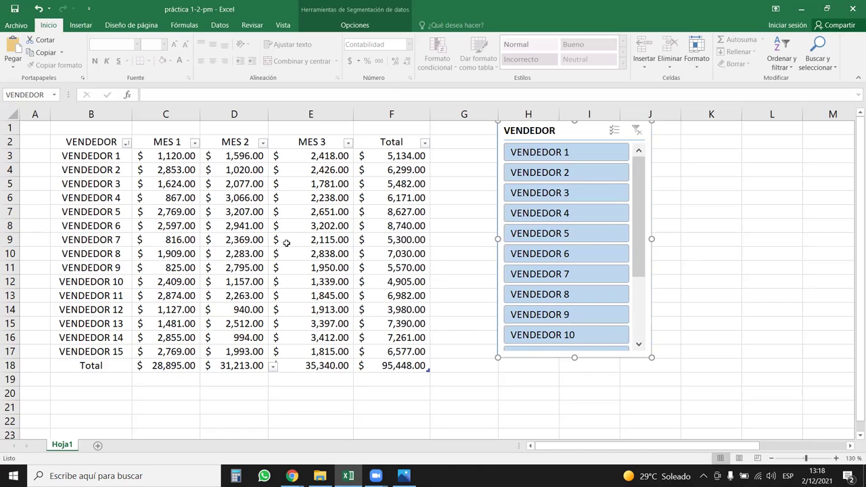
click(359, 27)
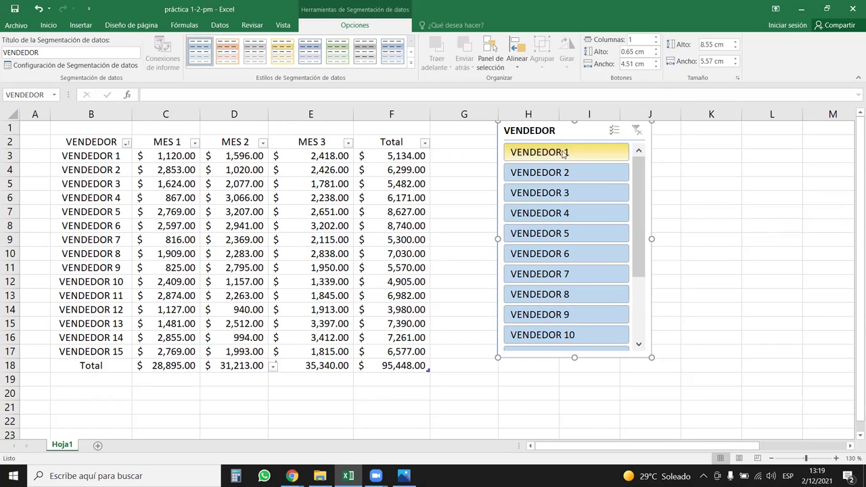
drag(638, 169, 624, 145)
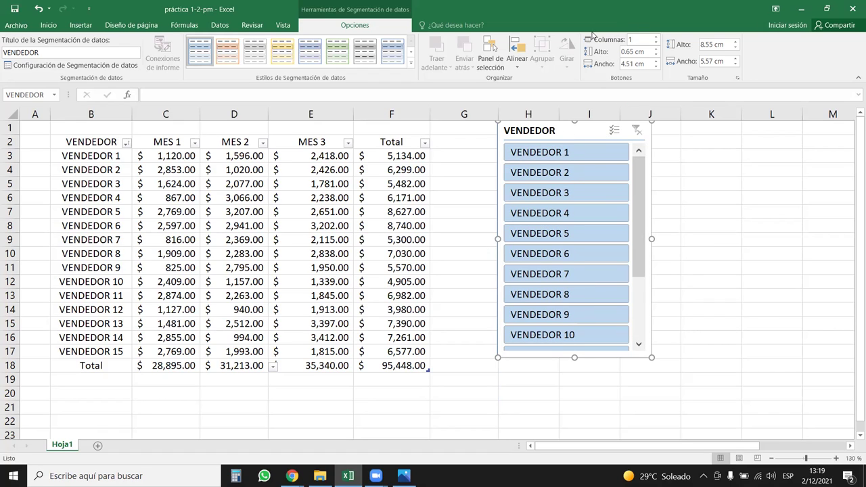
Set the VENDEDOR slicer to display its buttons in 3 columns
click(631, 40)
text(2)
key(Return)
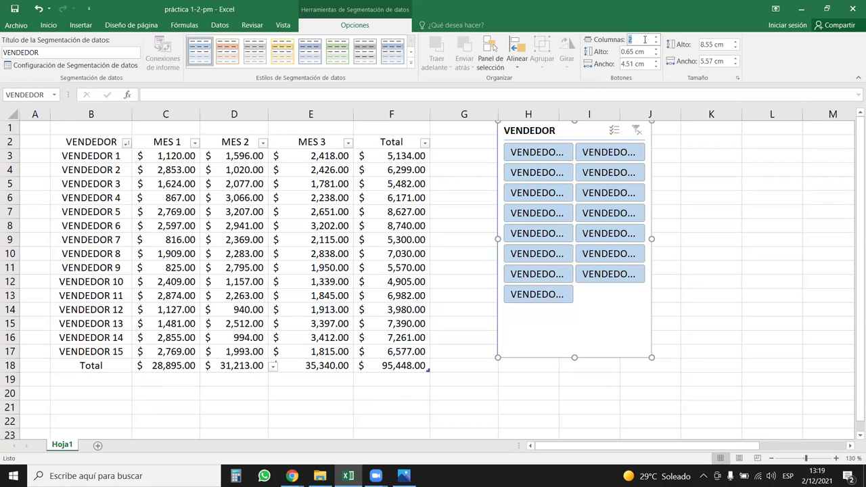
text(3)
key(Return)
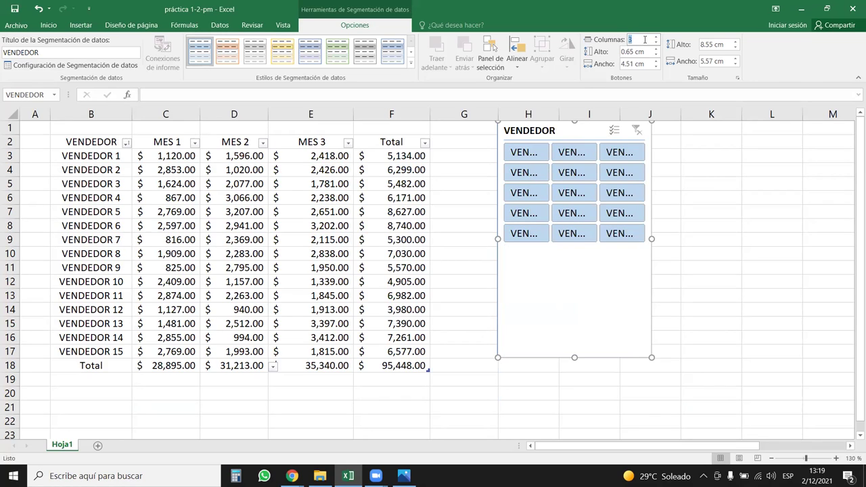
click(575, 354)
Shorten and widen the slicer so full vendor names show, placing it at column G
drag(575, 355, 577, 253)
mouse_move(689, 186)
mouse_down()
mouse_move(796, 187)
mouse_move(777, 213)
mouse_up()
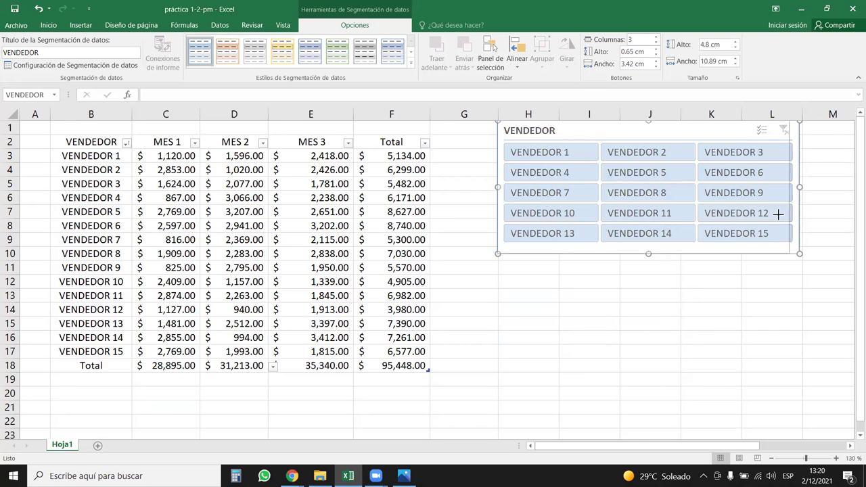
drag(777, 214, 805, 213)
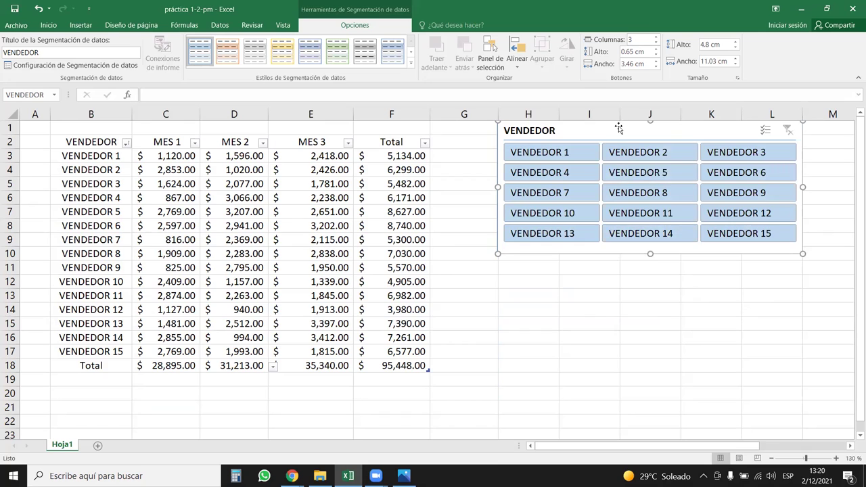
drag(618, 129, 560, 150)
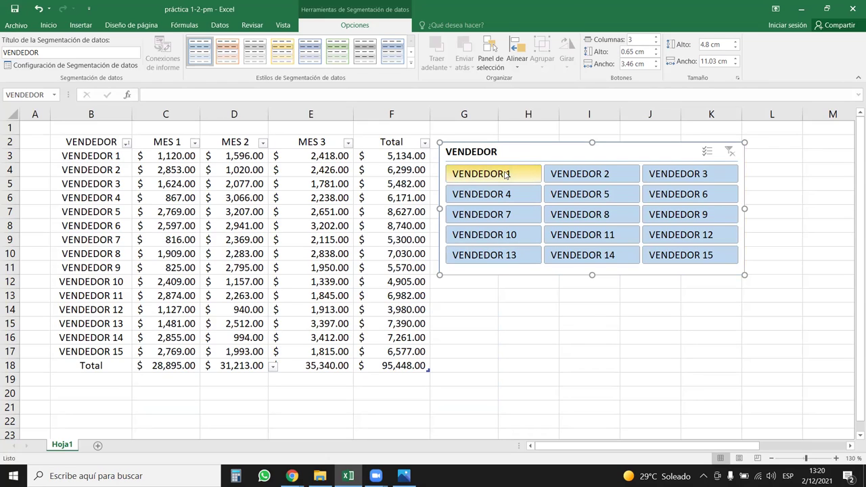
Filter the table to VENDEDOR 1, 2 and 3 in the slicer, for a grand total of 16,915.00
click(506, 174)
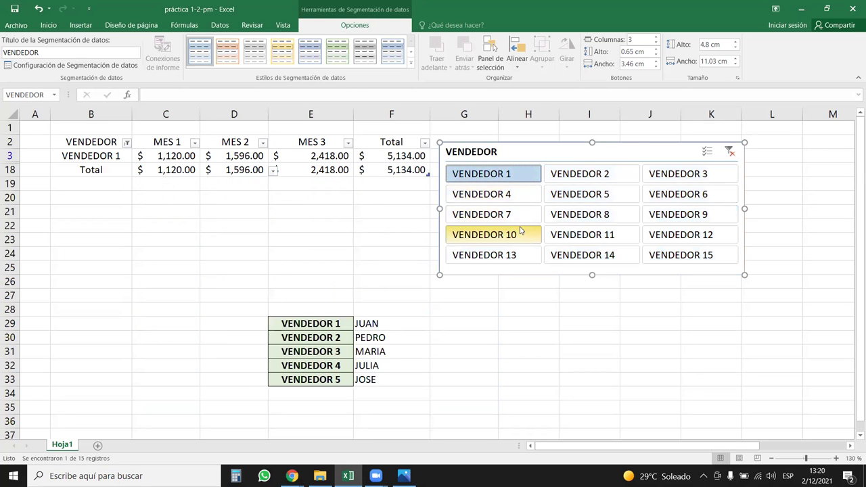
ctrl+click(579, 174)
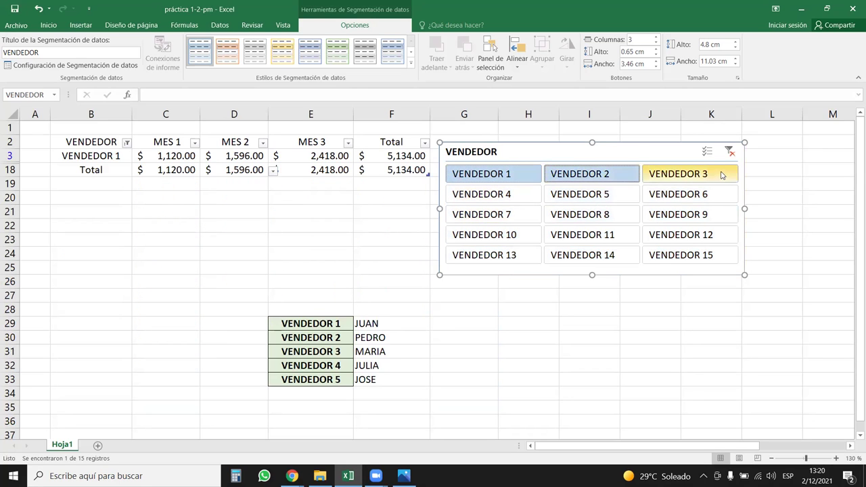
ctrl+click(719, 174)
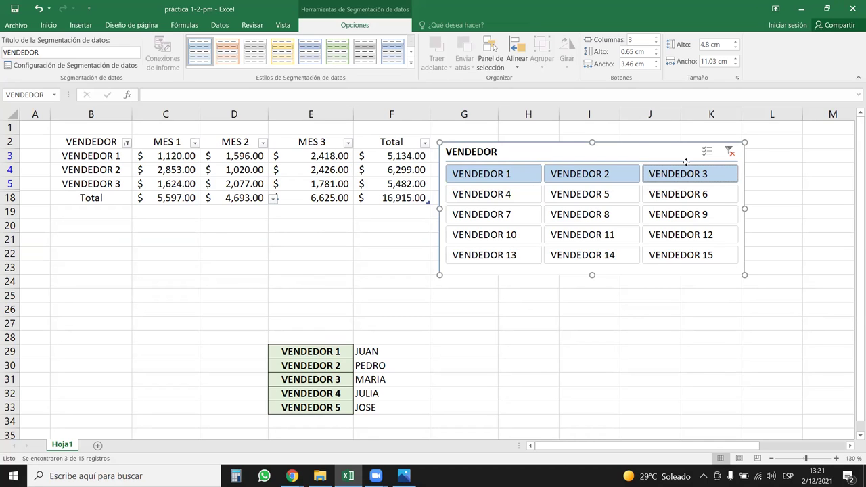
Nudge the slicer right and try the dark yellow and blue slicer styles
drag(443, 151, 485, 151)
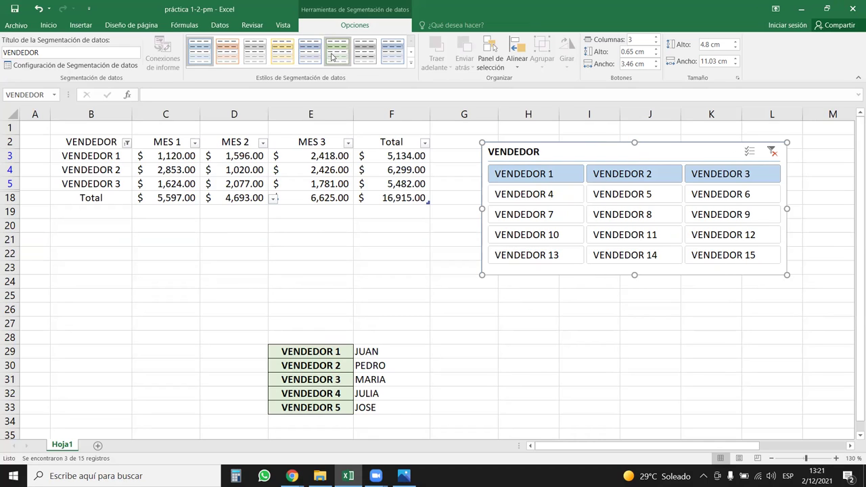
click(410, 62)
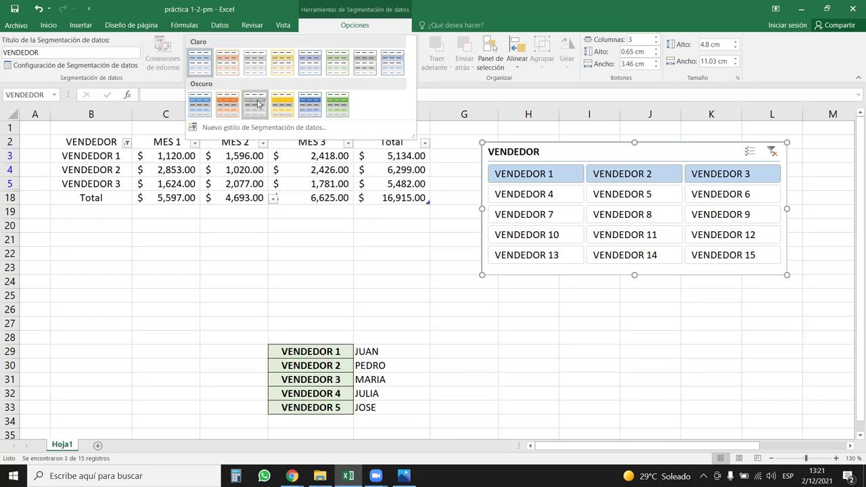
click(283, 96)
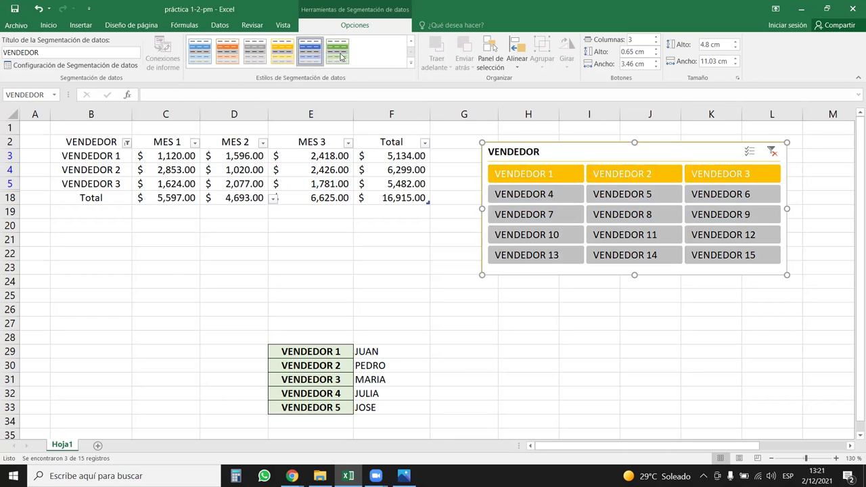
click(199, 58)
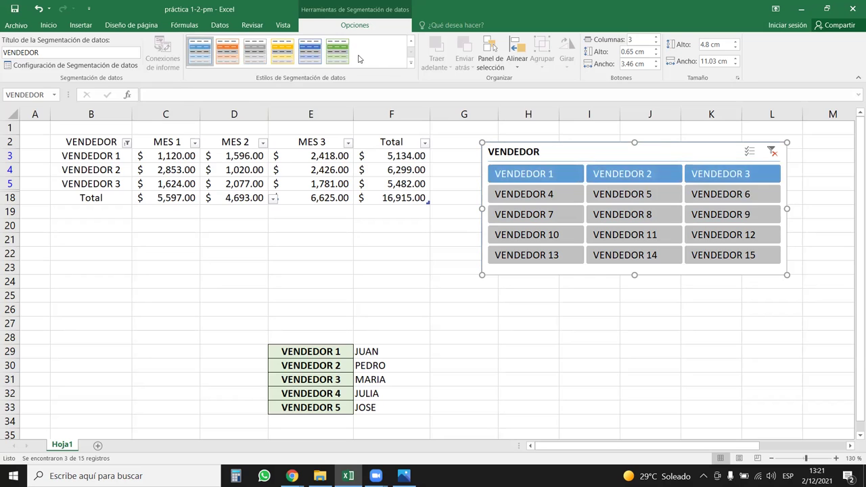
click(409, 62)
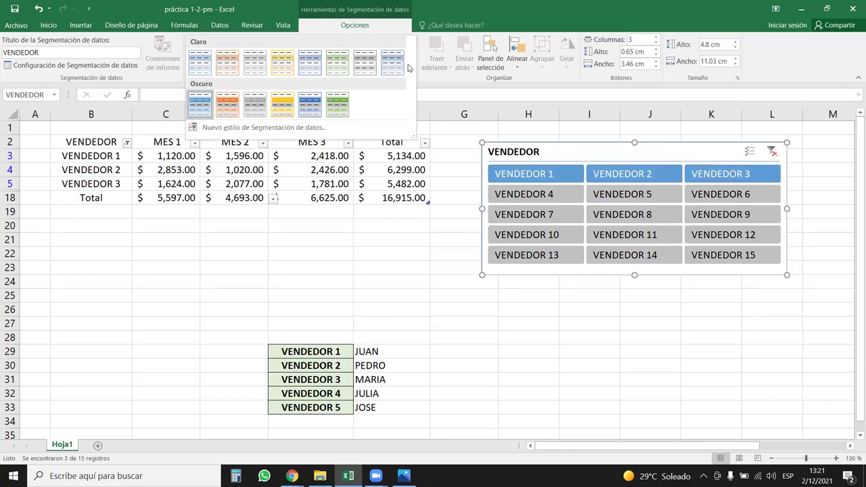
Start a new custom slicer style and give its Encabezado (header) a red fill
click(230, 127)
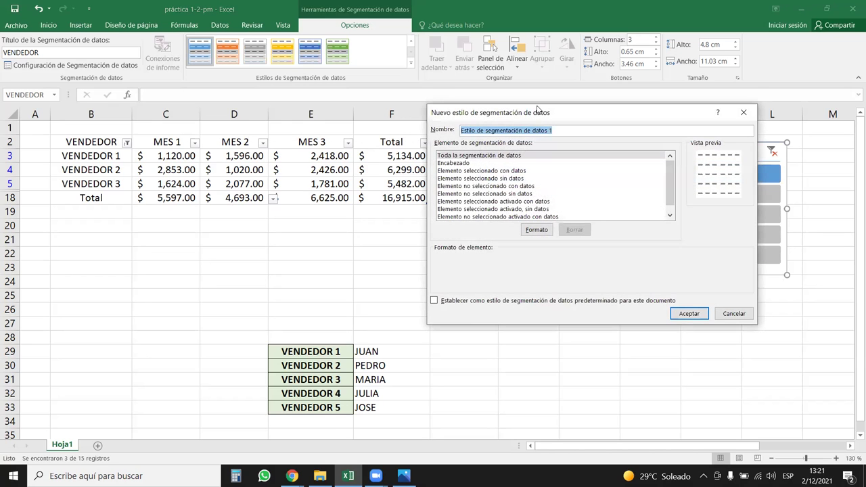
drag(541, 109, 208, 102)
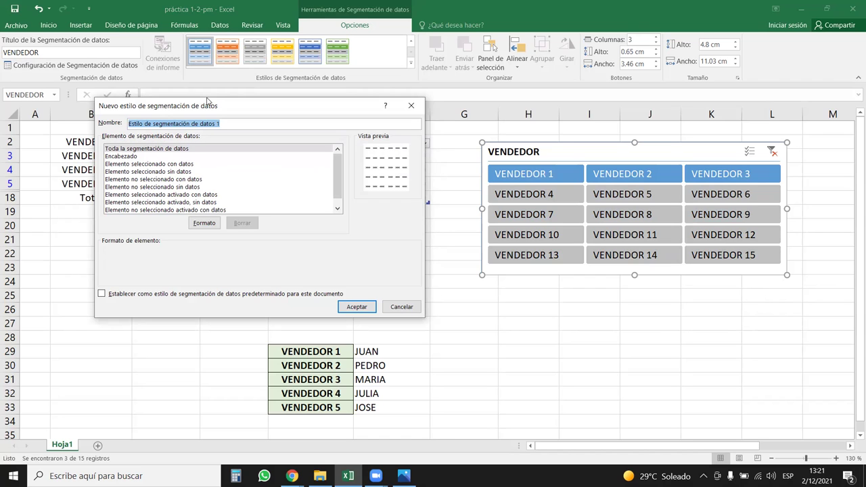
click(141, 158)
click(215, 224)
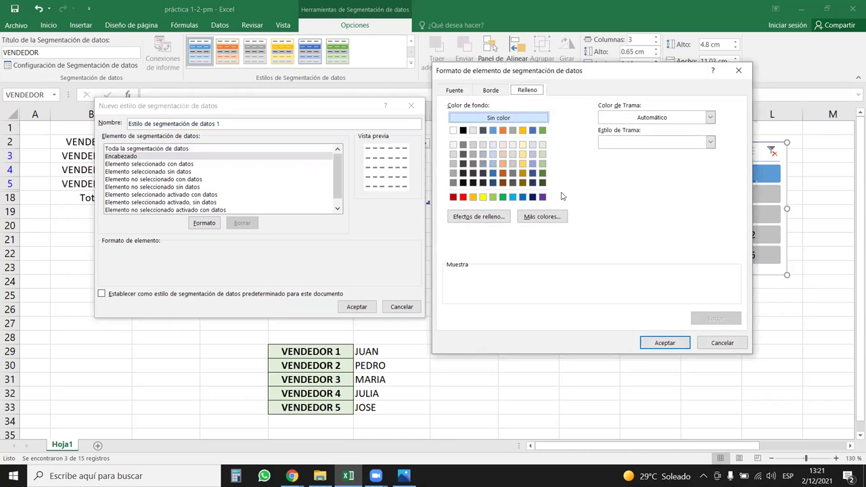
click(492, 197)
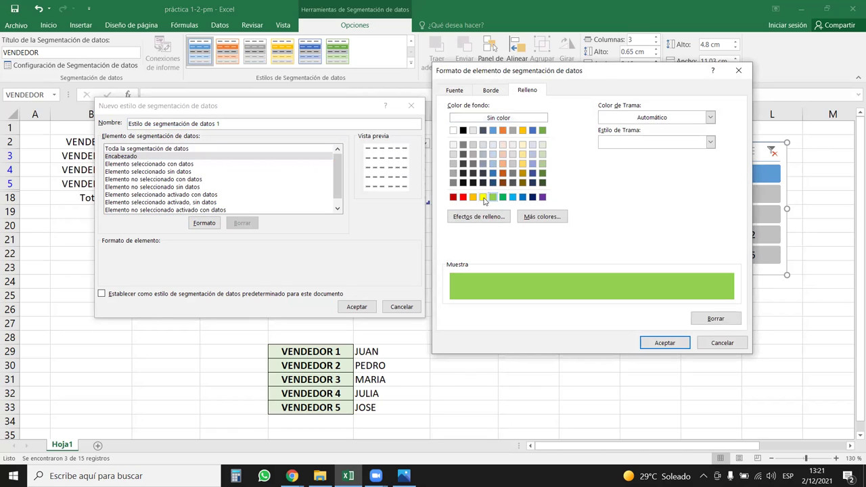
click(463, 197)
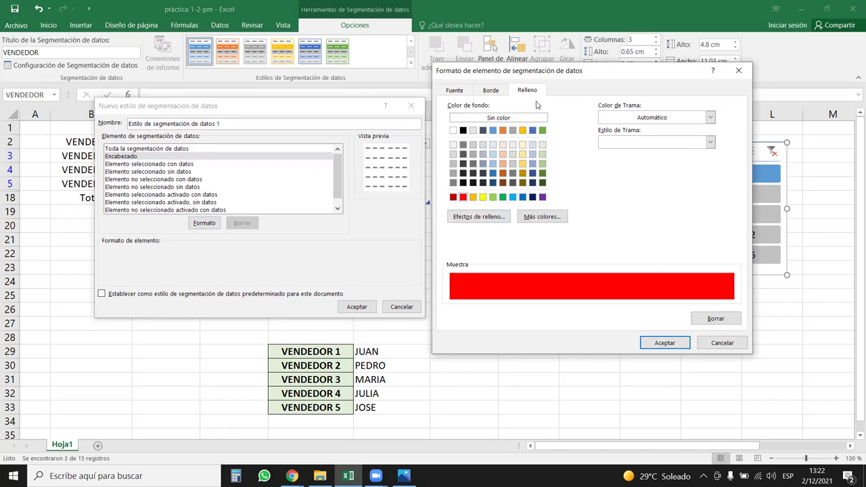
Make the header font white, save the new style, and shift the slicer left
click(453, 90)
click(656, 188)
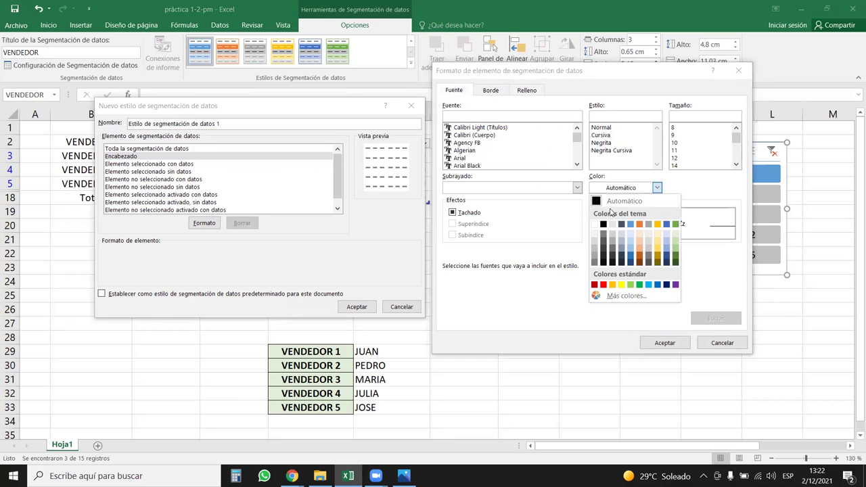
click(596, 201)
click(657, 188)
click(594, 224)
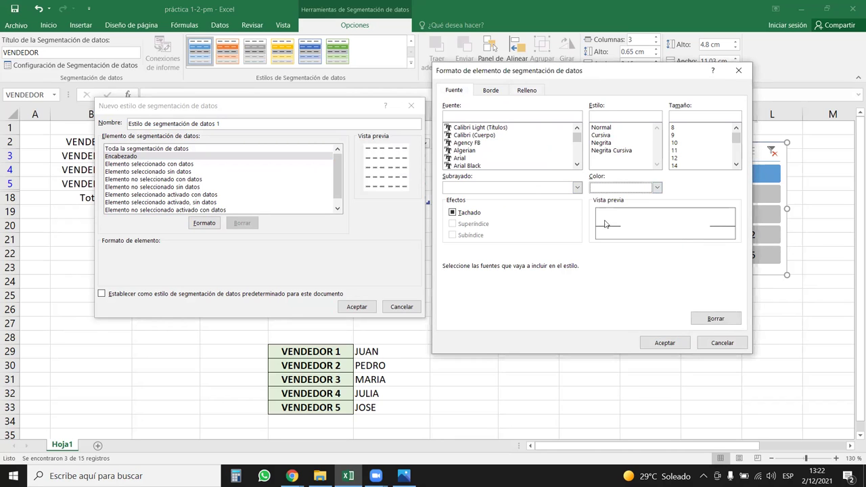
click(661, 344)
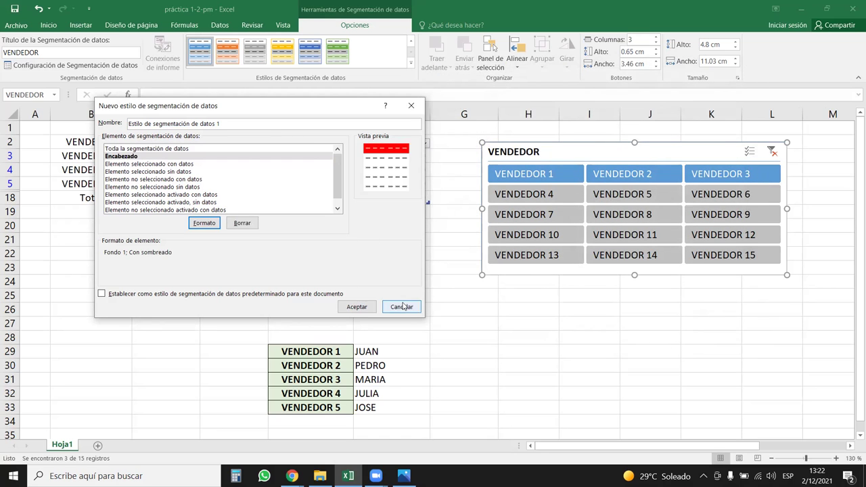
click(353, 307)
drag(633, 158, 538, 173)
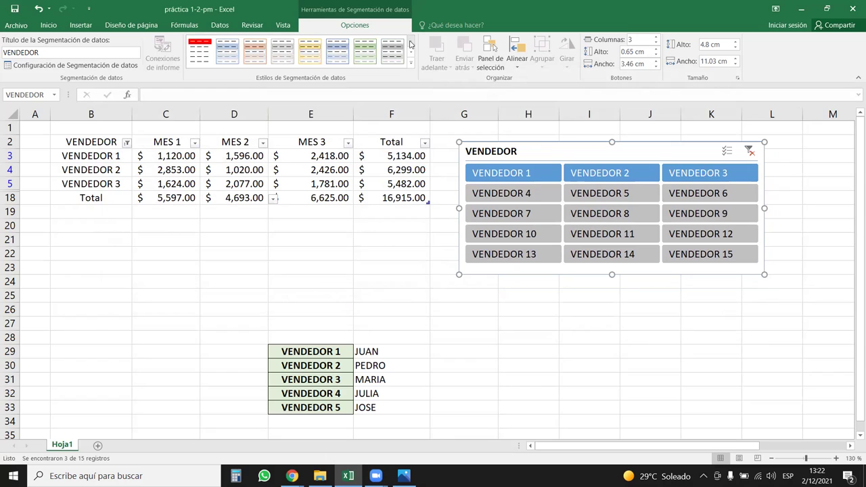
Apply the custom red-header style Estilo de segmentación de datos 1 to the VENDEDOR slicer
click(187, 46)
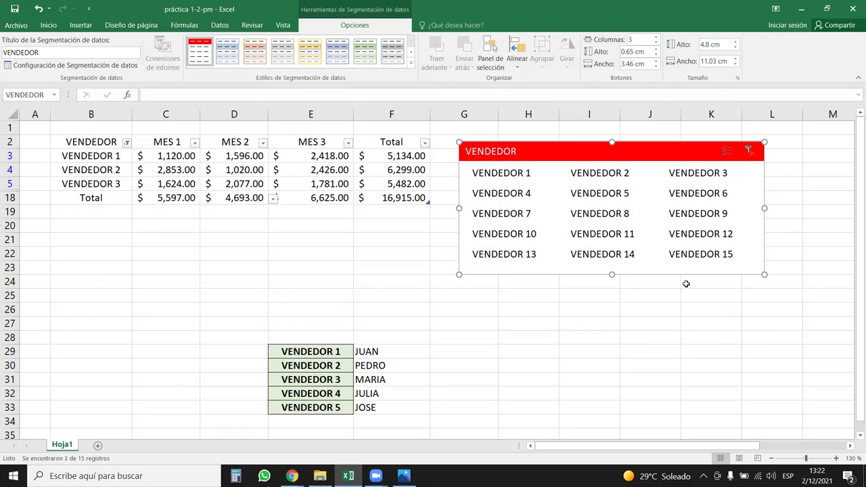
click(64, 51)
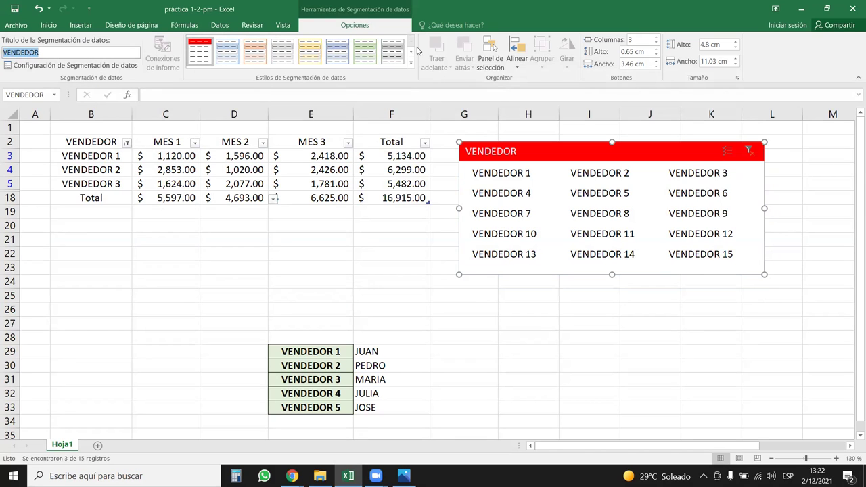
click(410, 53)
click(410, 42)
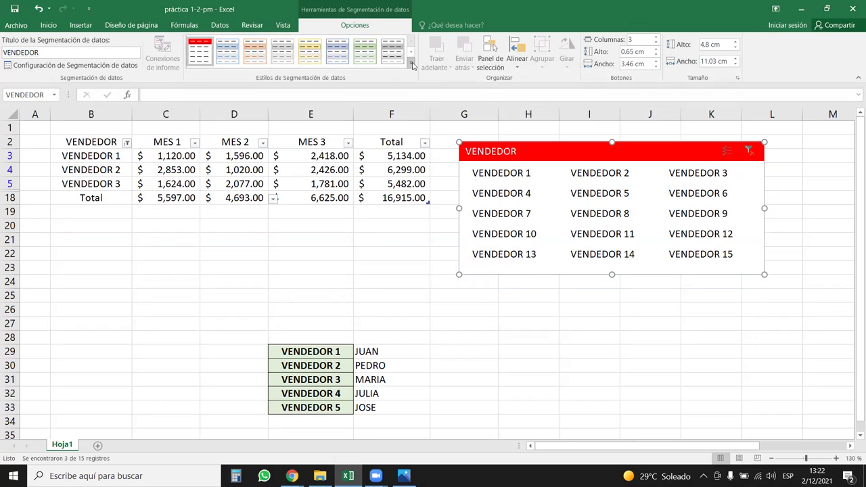
click(411, 60)
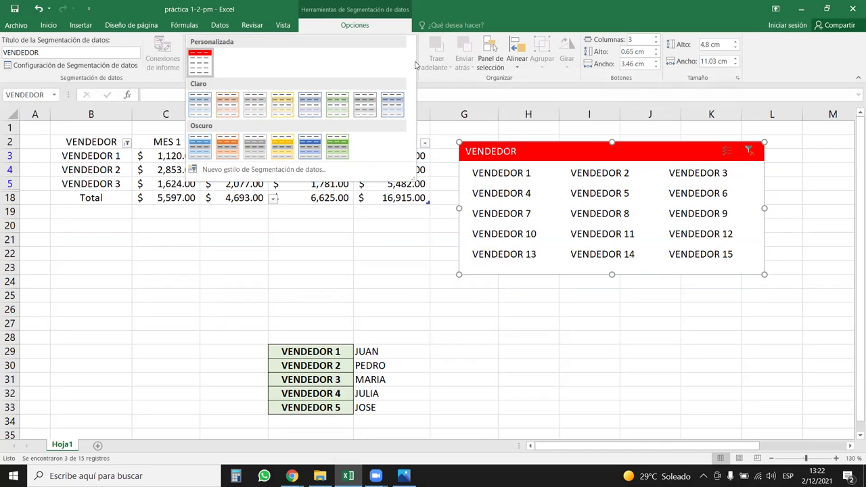
click(449, 78)
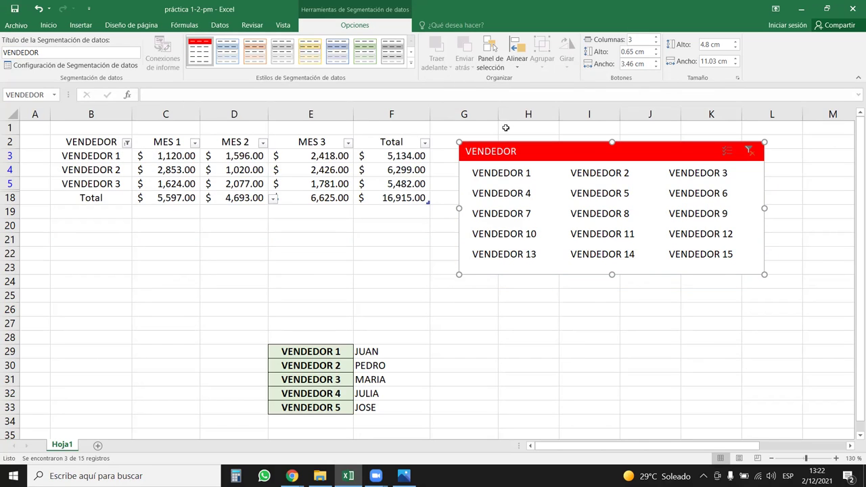
Turn on View Gridlines for alignment and hide all sheet objects from the Selection Pane
drag(586, 162, 598, 175)
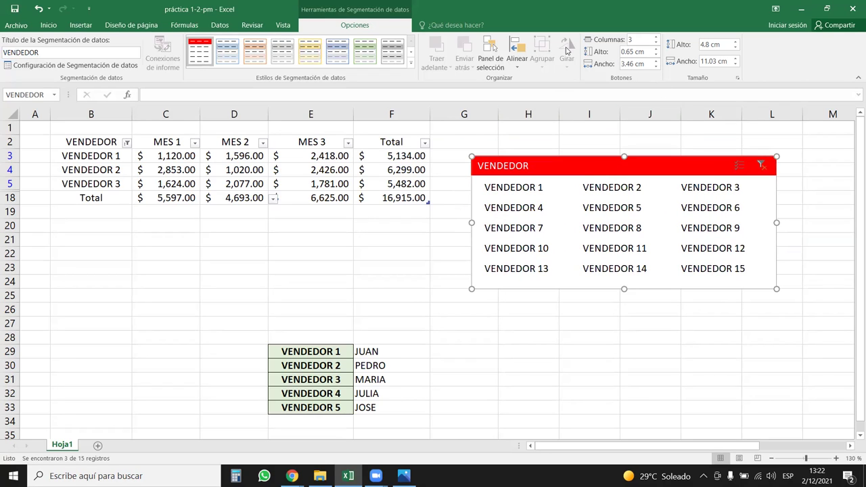
click(517, 66)
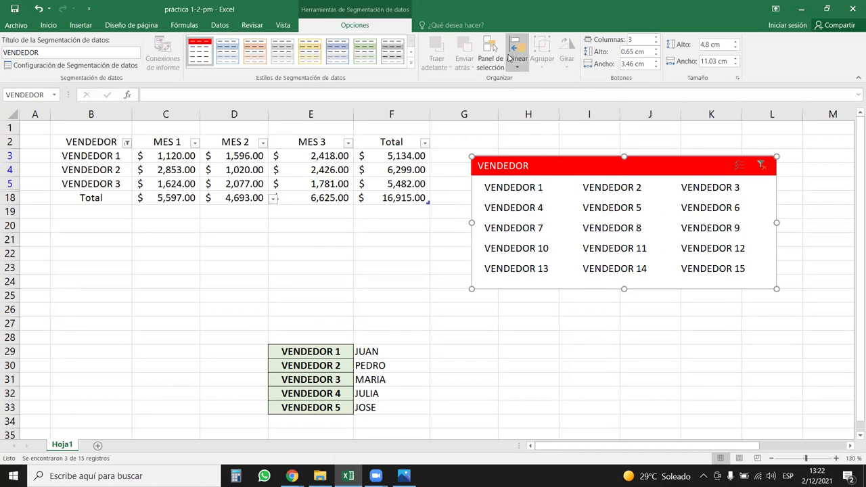
click(515, 59)
click(545, 217)
click(515, 60)
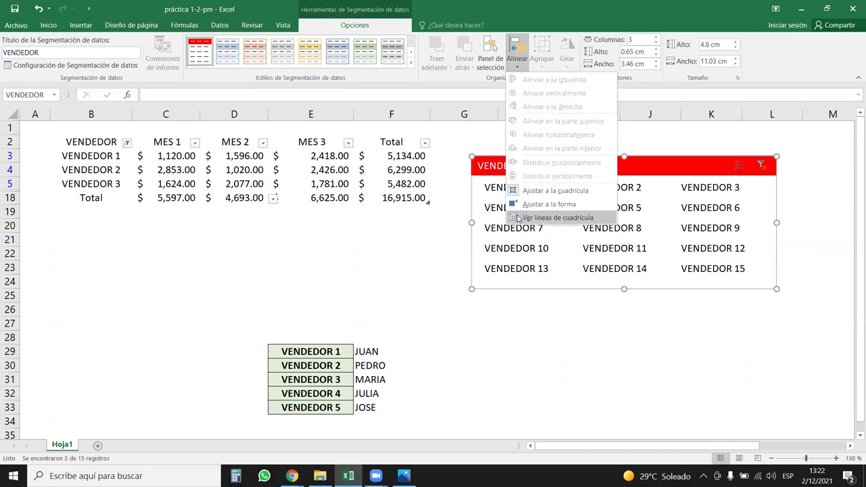
click(546, 217)
click(490, 61)
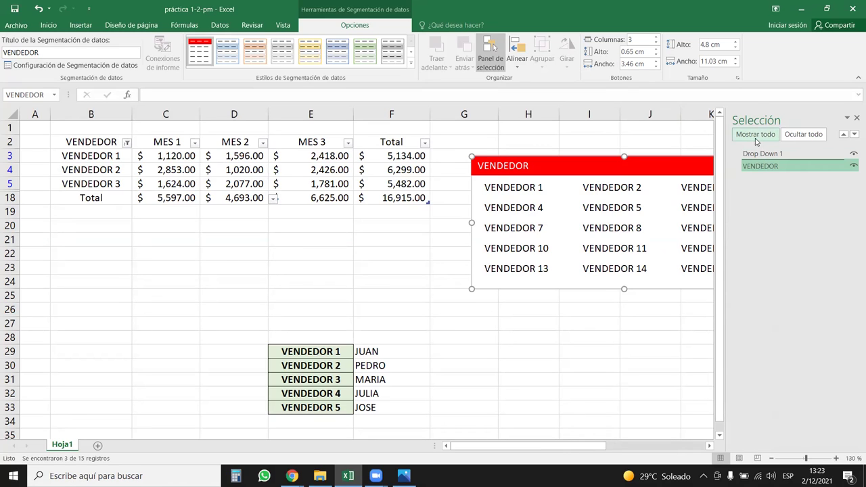
click(803, 134)
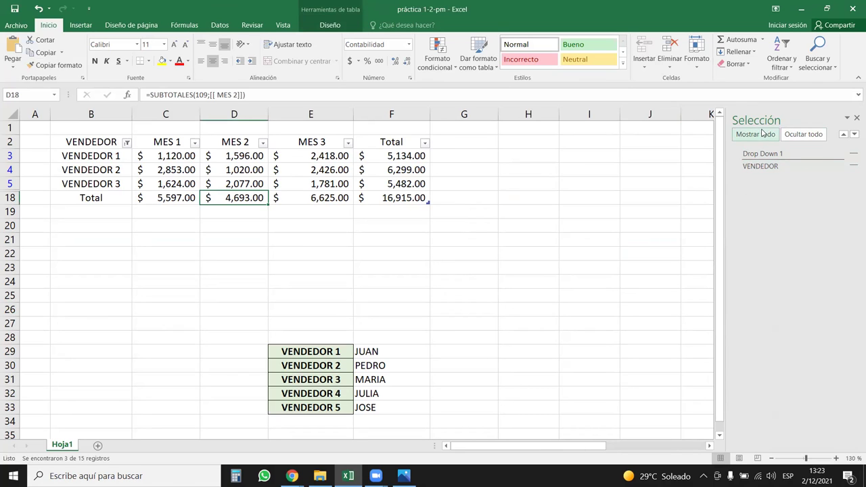
Show all hidden objects again, close the Selection Pane, and move the VENDEDOR slicer beside the table
click(759, 134)
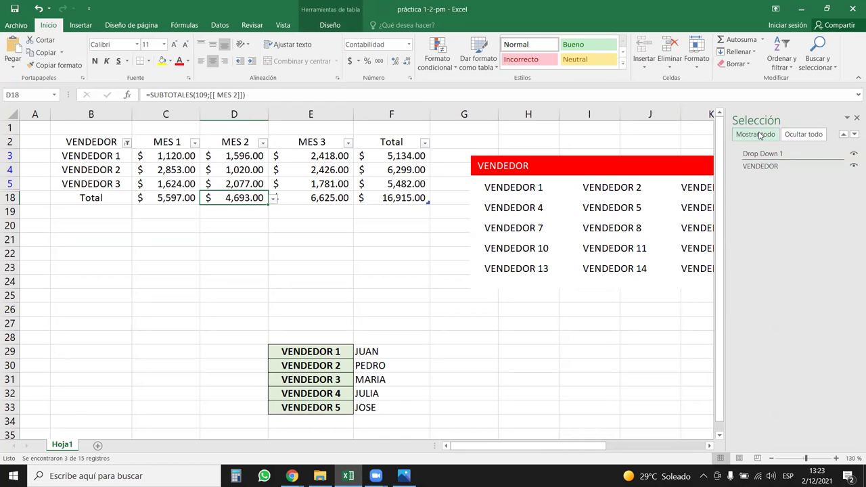
click(856, 118)
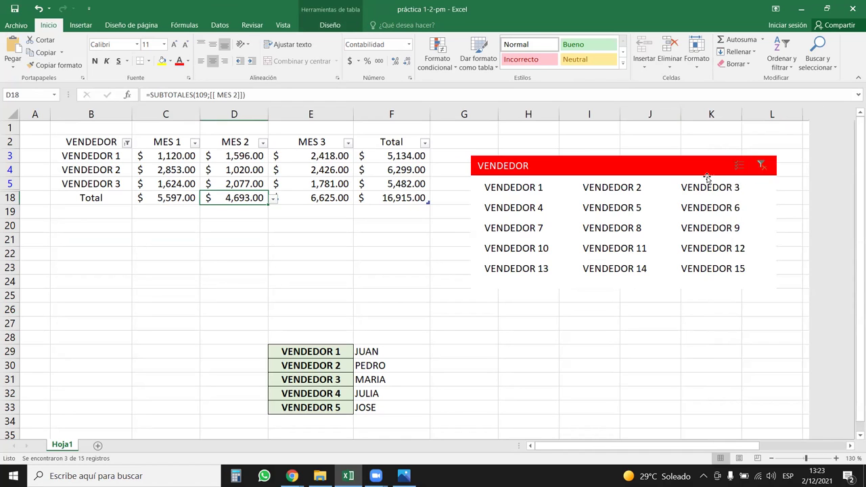
drag(706, 177, 671, 149)
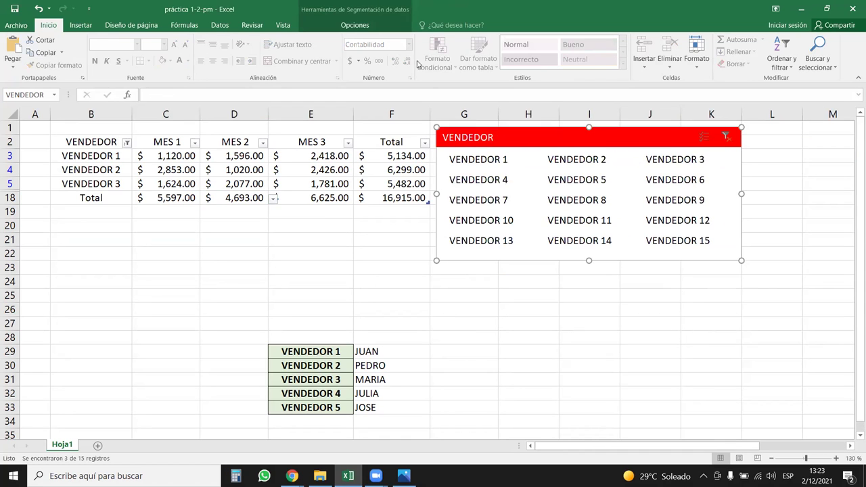
click(342, 31)
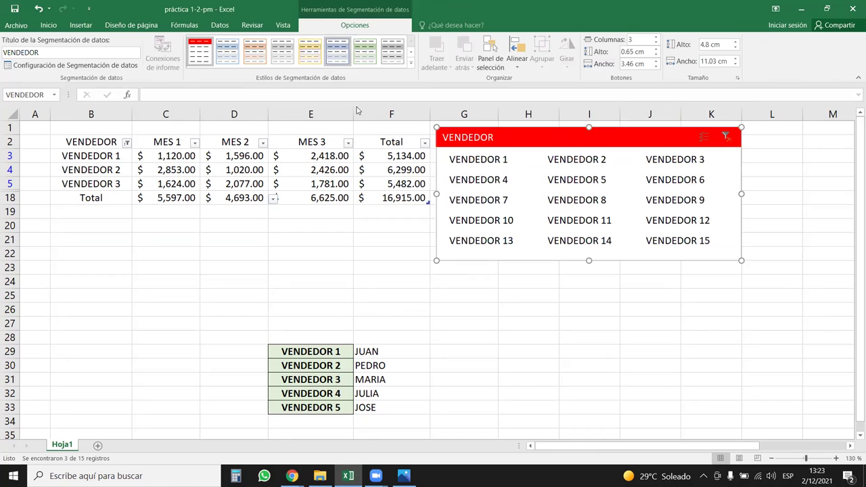
click(259, 157)
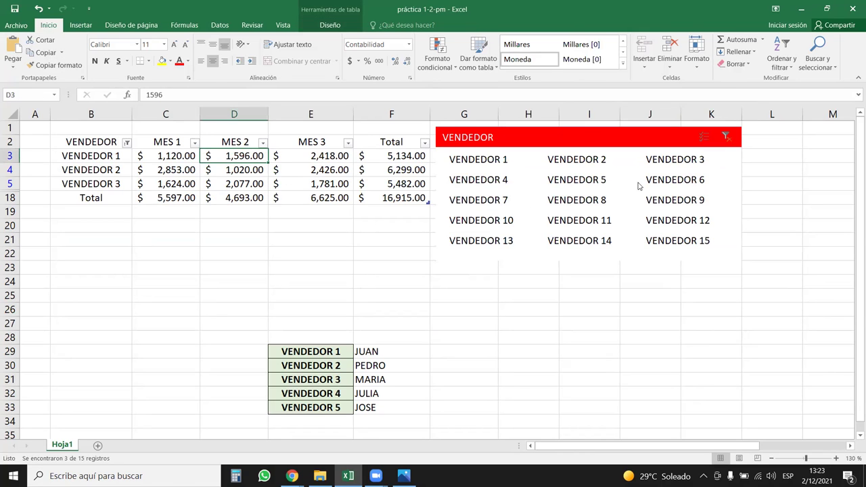
click(318, 169)
click(328, 30)
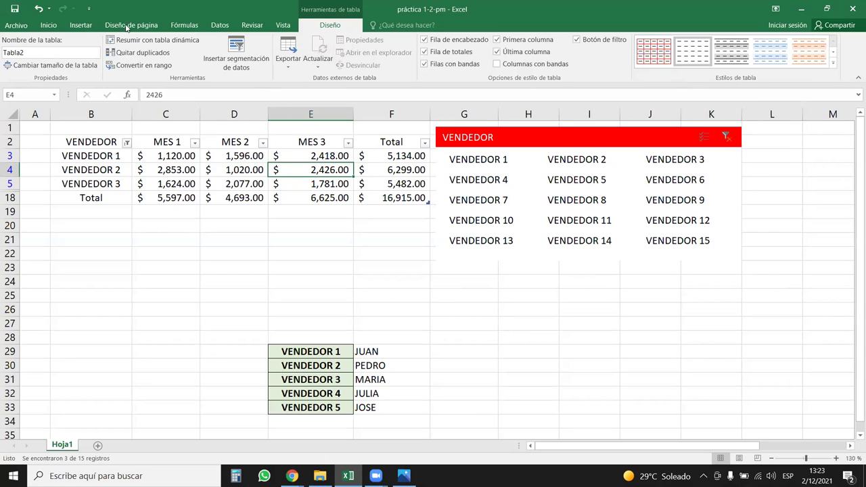
Fine-tune the slicer's position right of the table and add a new blank sheet
drag(564, 135, 565, 142)
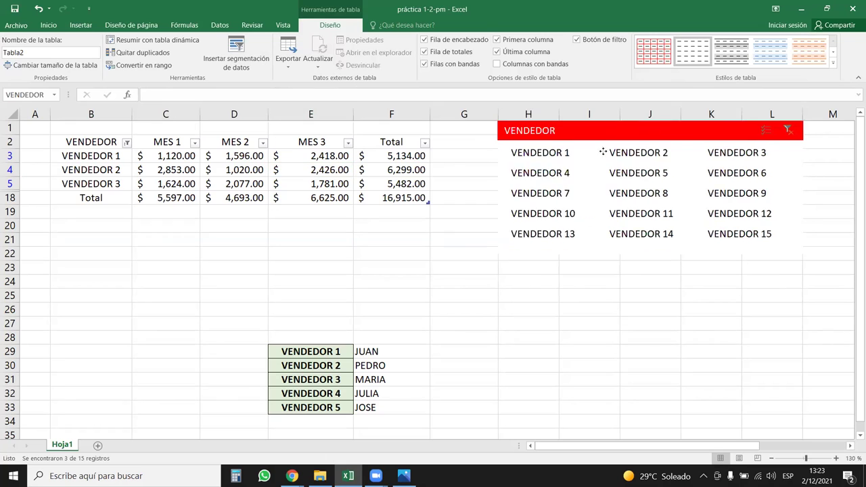
click(220, 189)
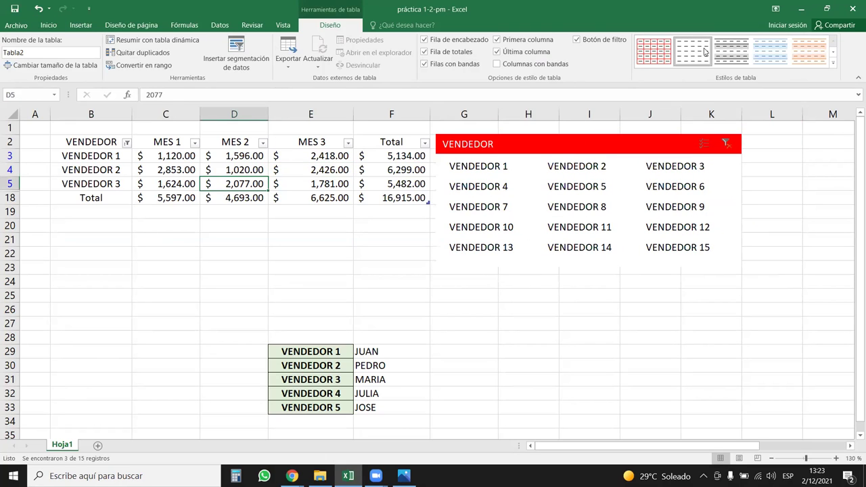
click(419, 308)
drag(509, 151, 541, 160)
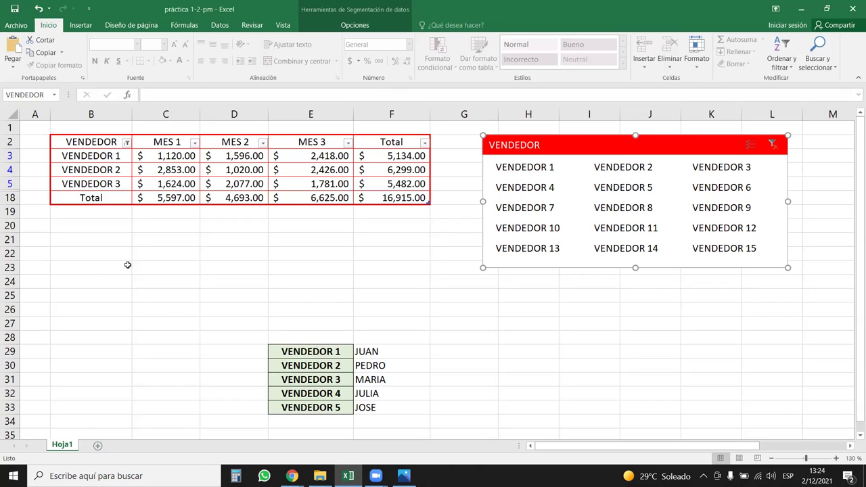
click(99, 445)
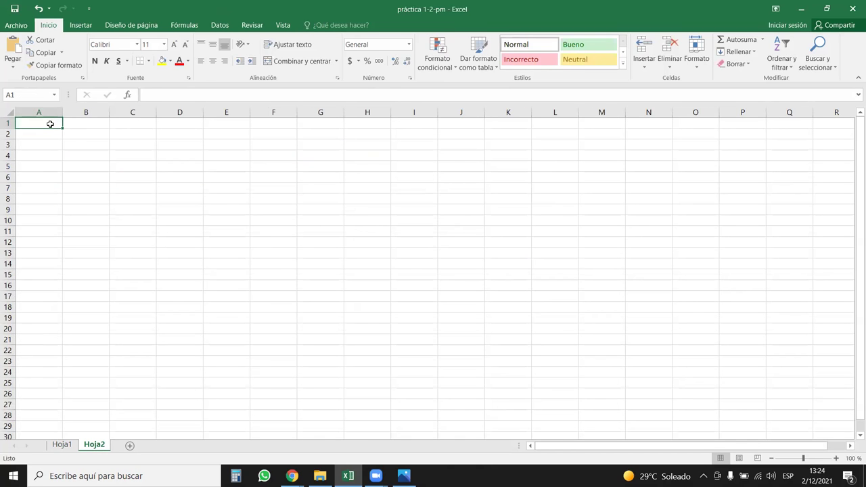
Enter the headers FECHA, VENDEDOR, RUTA, CANTIDAD and TOTAL across A1:E1 of Hoja2
text(fecha)
key(BackSpace)
key(BackSpace)
key(BackSpace)
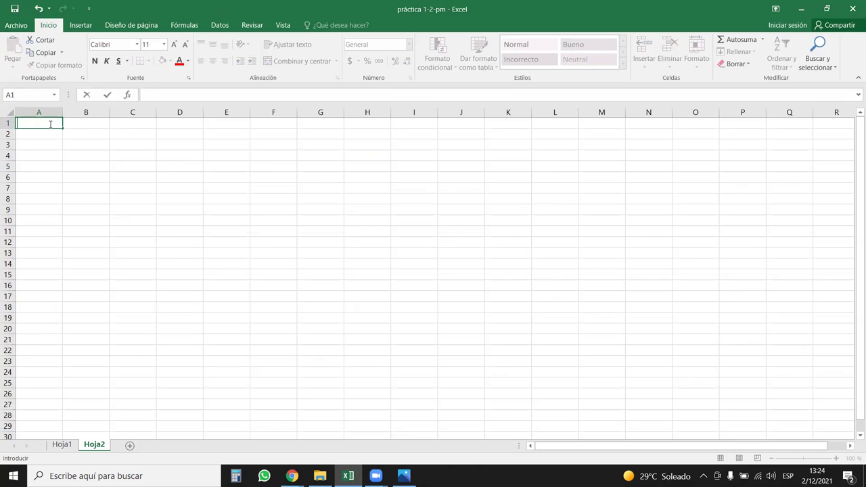
text(ECHA)
key(Tab)
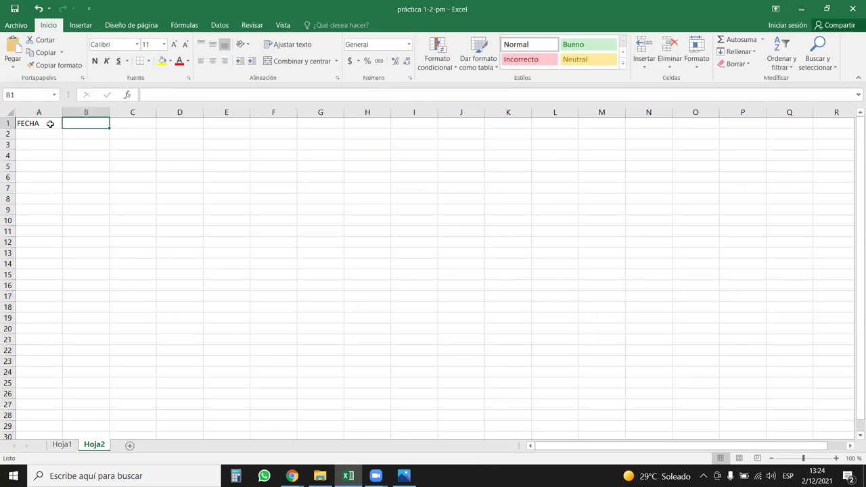
text(VENDEDOR)
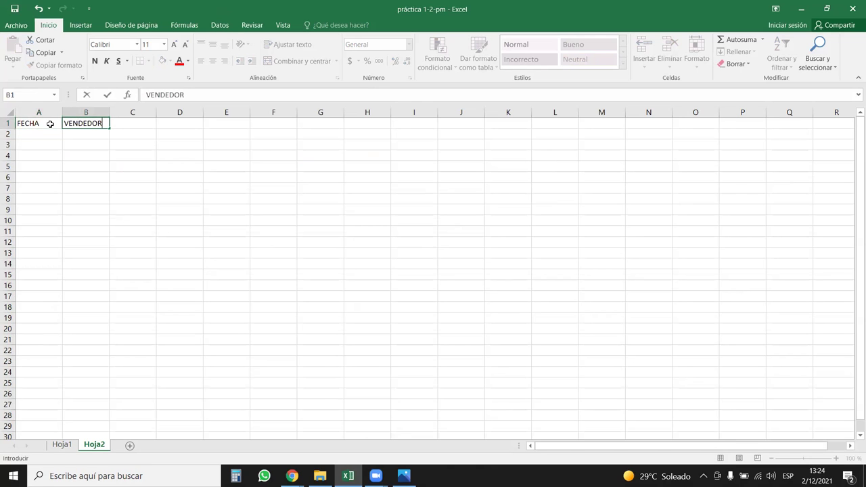
key(Tab)
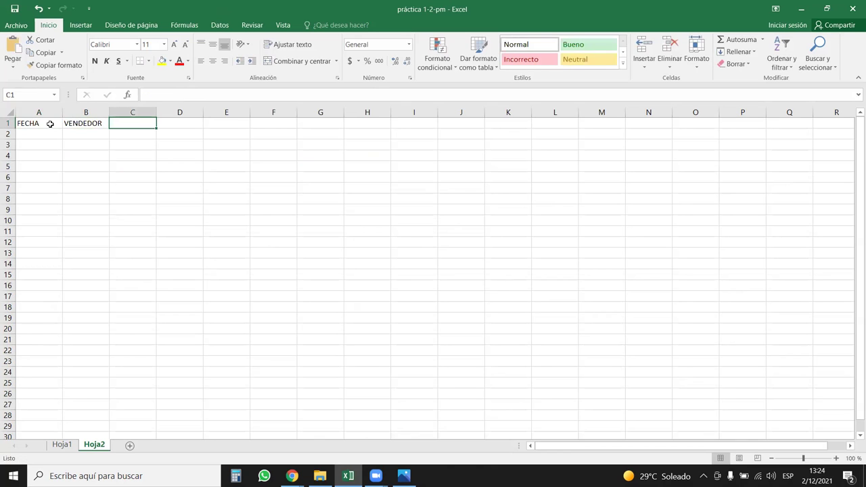
text(RUTA)
key(Tab)
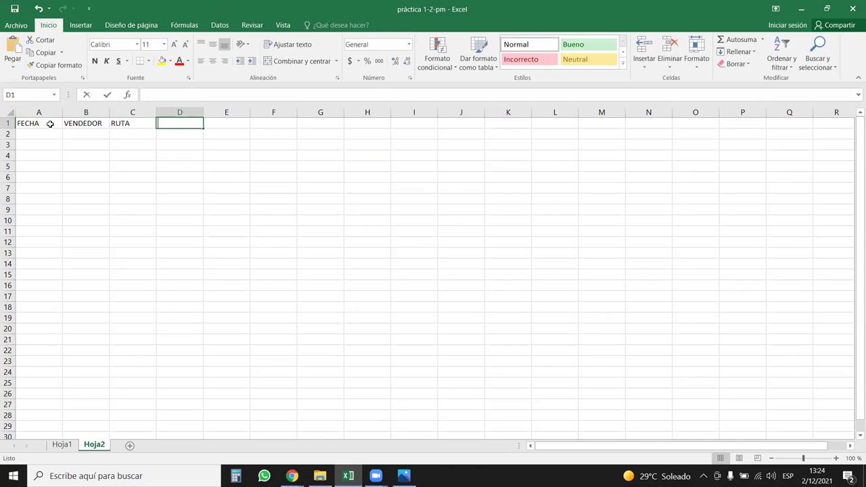
text(CANTIDAD)
key(Tab)
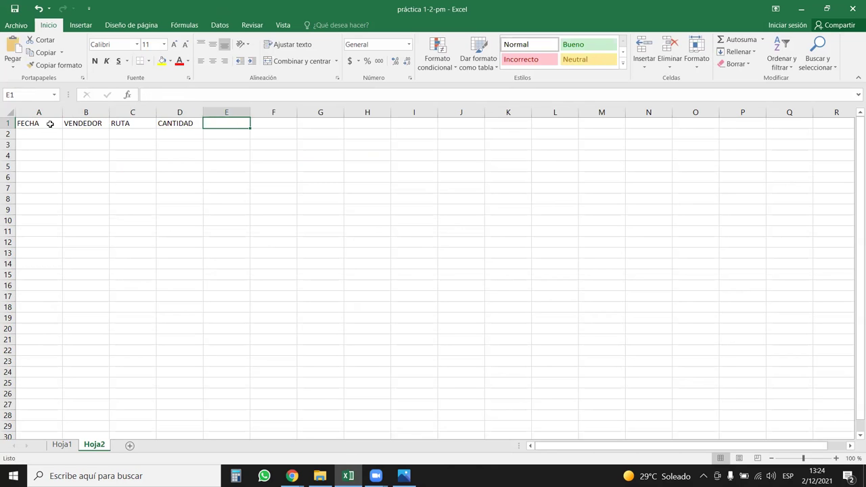
text(TOTAL)
key(Return)
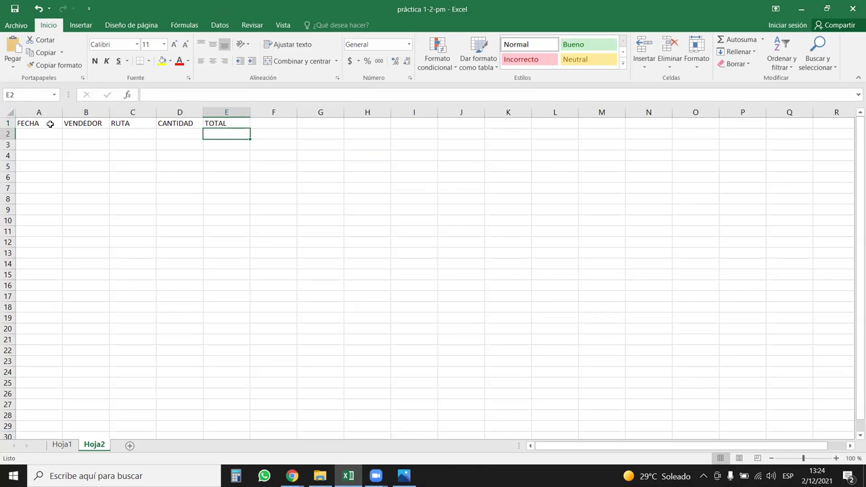
click(52, 132)
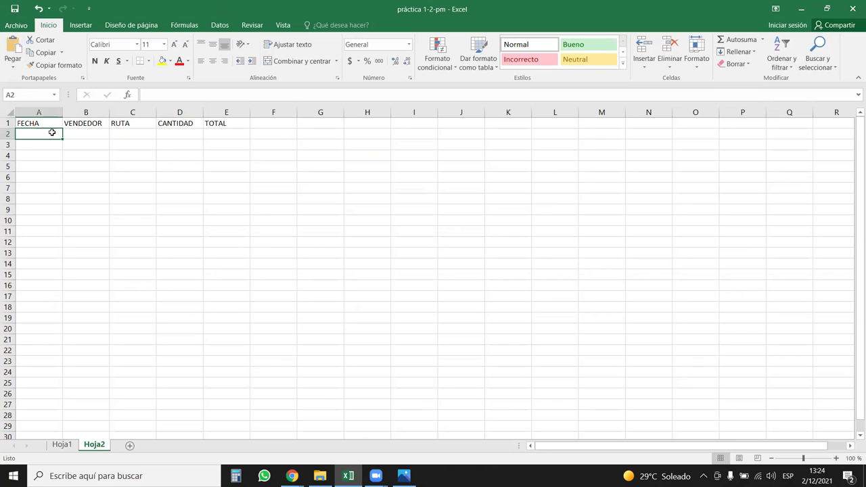
Enter 01/10/2021 in A2 and fill a daily date series down column A to 02/12/2021
text(01/)
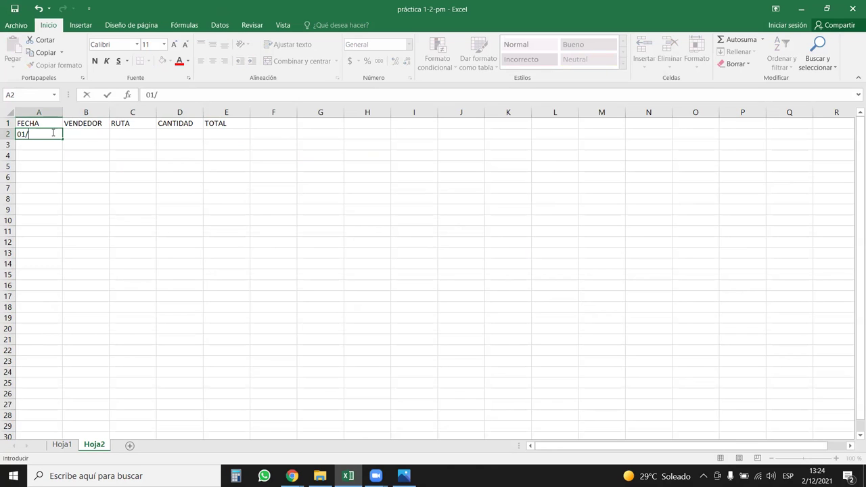
text(10/2021)
key(Return)
click(53, 133)
key(ctrl+shift+Down)
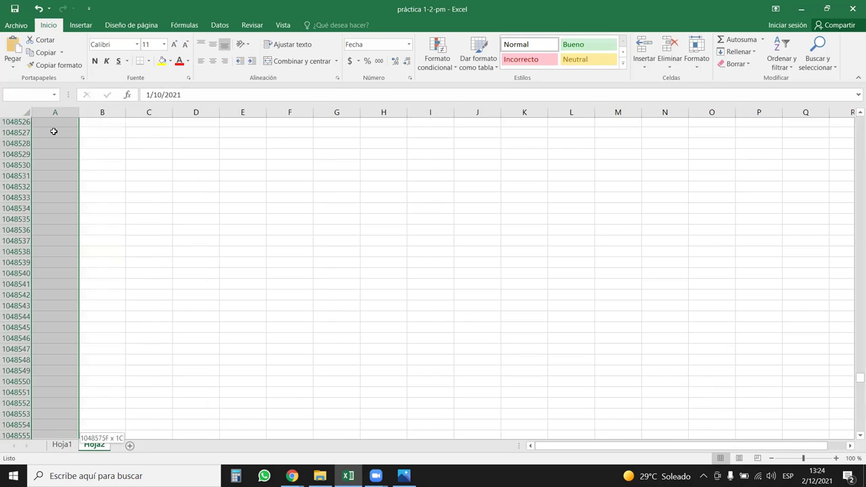
click(737, 51)
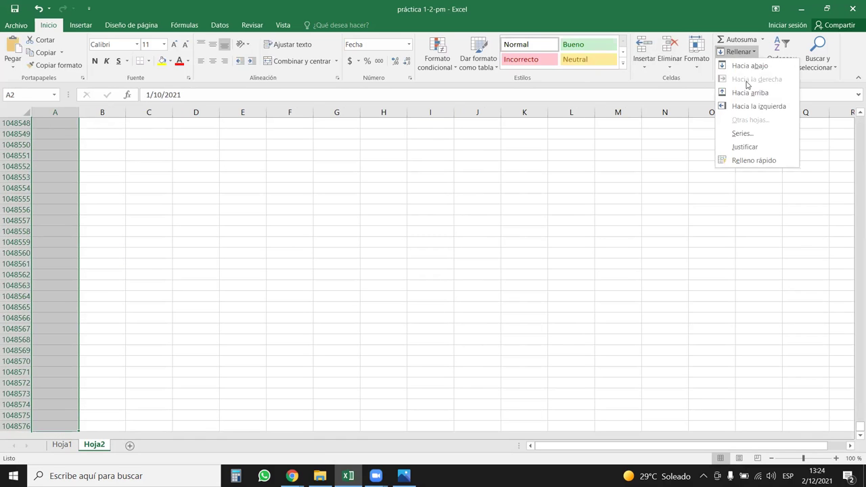
click(744, 133)
text(02/12/202)
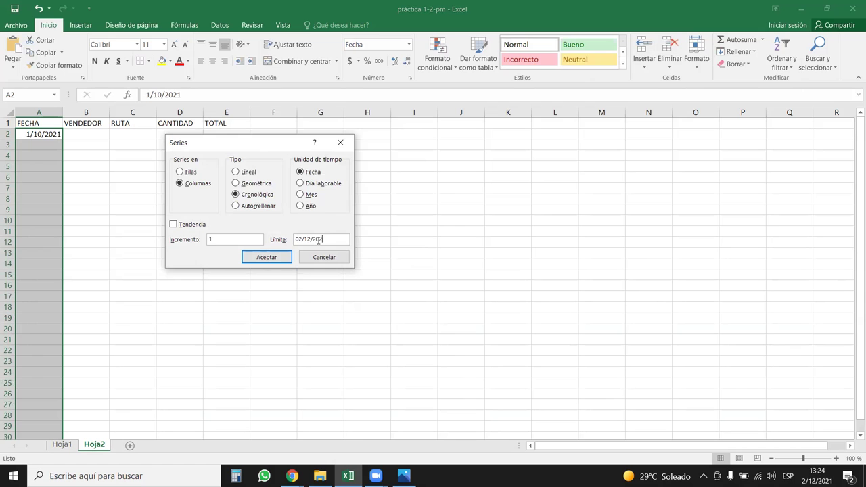
key(Return)
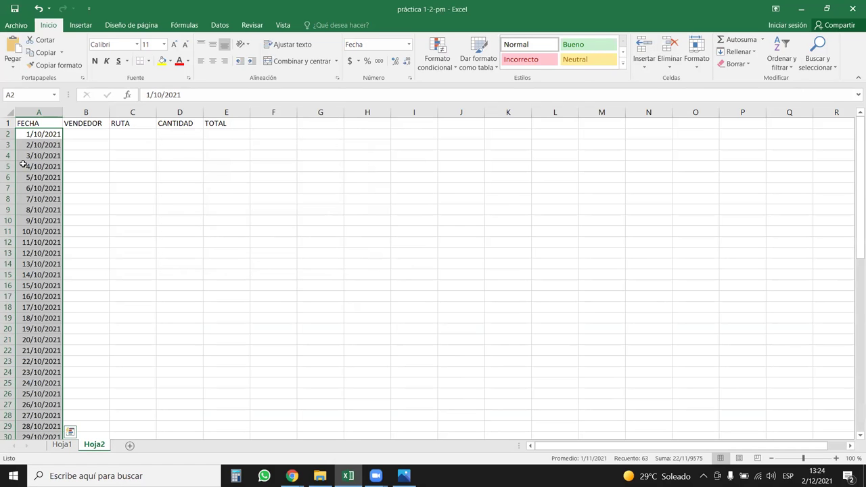
Check that the dates end at 2/12/2021, then move to cell B2
key(ctrl+Down)
key(ctrl+Up)
key(Down)
key(Up)
key(ctrl+Down)
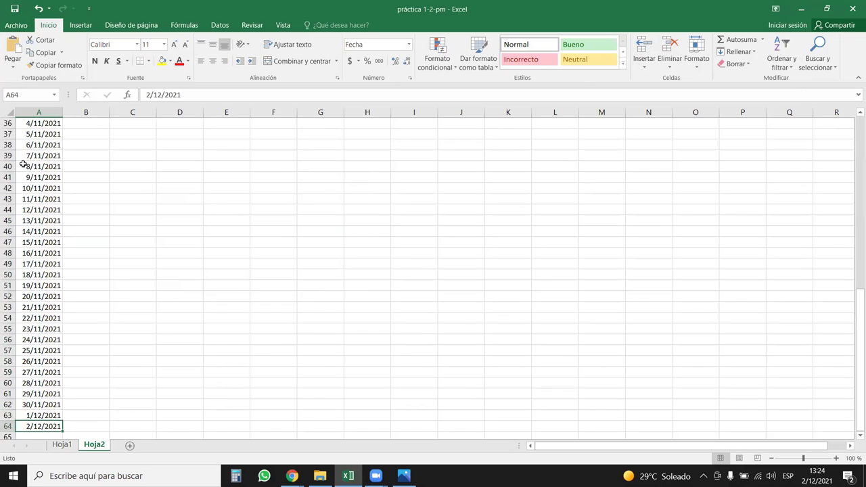
key(ctrl+Up)
key(Right)
key(Down)
Abandon an ALEATORIO.ENTRE formula, enter VENDEDOR 1 in B2 and fill it down column B
text(=)
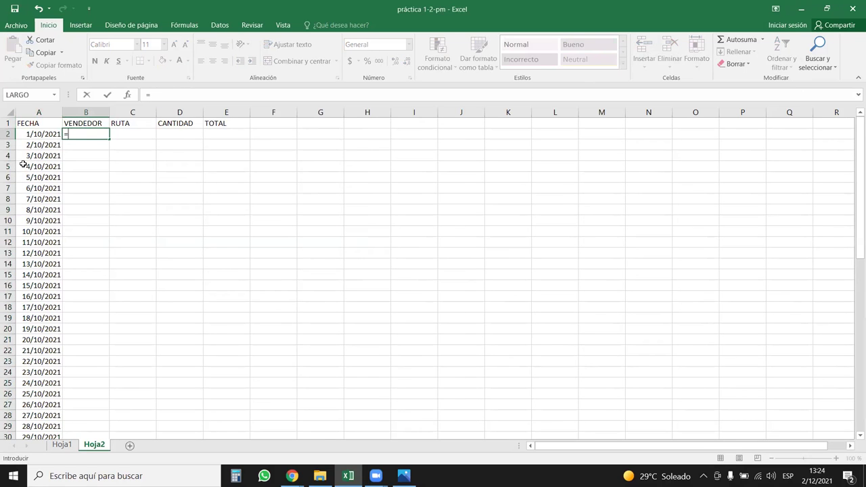
text(ALEAT)
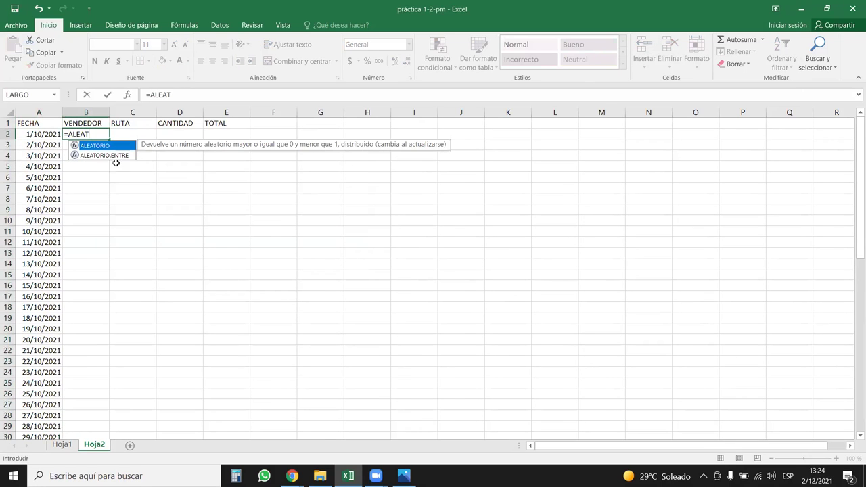
double_click(132, 155)
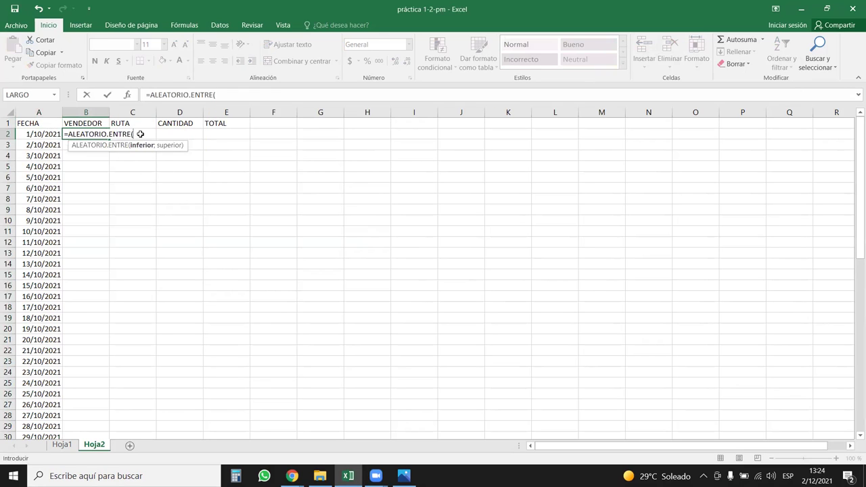
key(Escape)
click(108, 151)
click(94, 132)
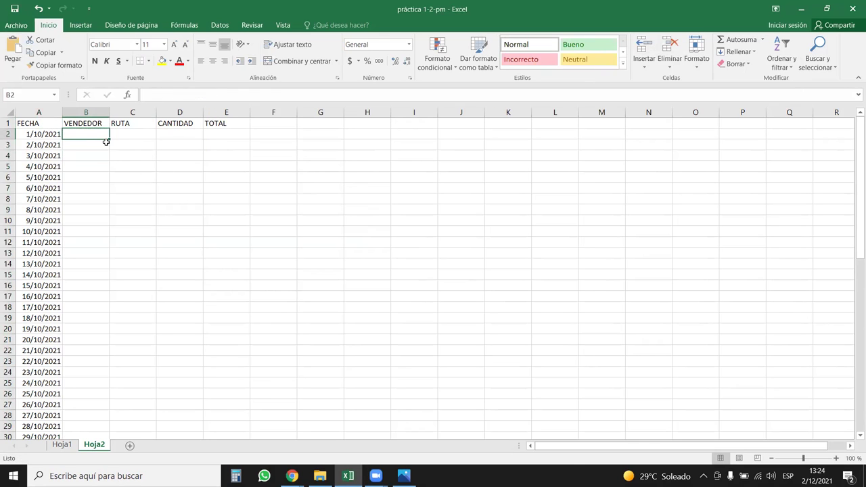
text(vENDD)
key(BackSpace)
key(BackSpace)
key(BackSpace)
key(BackSpace)
key(BackSpace)
key(BackSpace)
text(ENDEDOR)
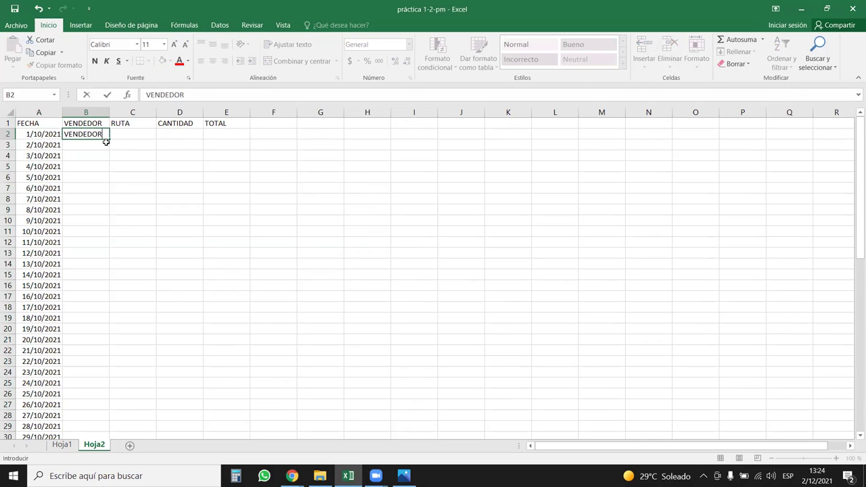
key(Return)
click(95, 134)
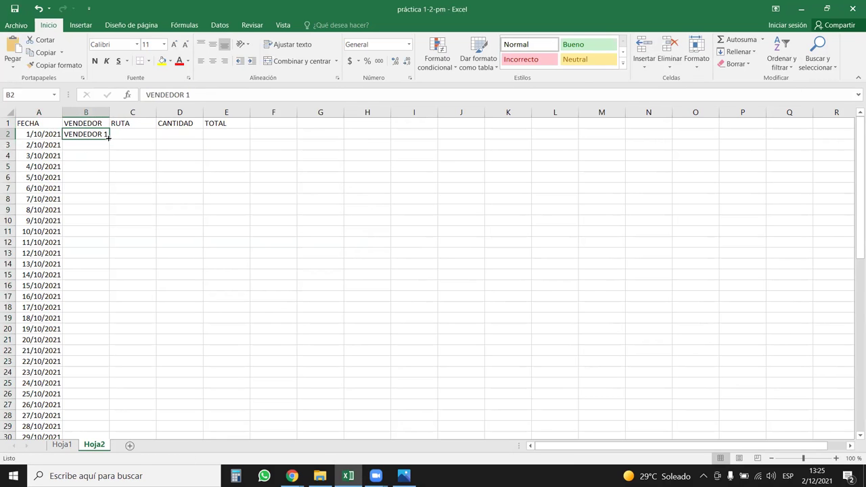
double_click(109, 137)
Widen column B and copy VENDEDOR 1 into B3, filling down so every row repeats VENDEDOR 1
drag(110, 112, 135, 112)
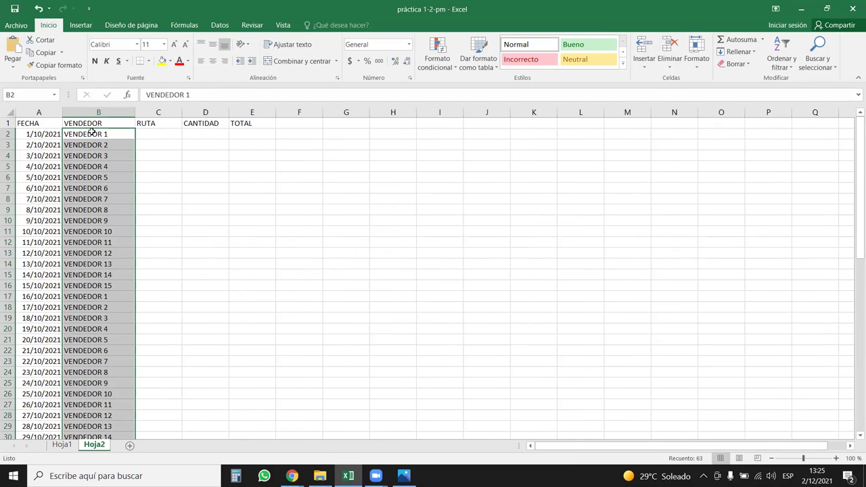
click(93, 133)
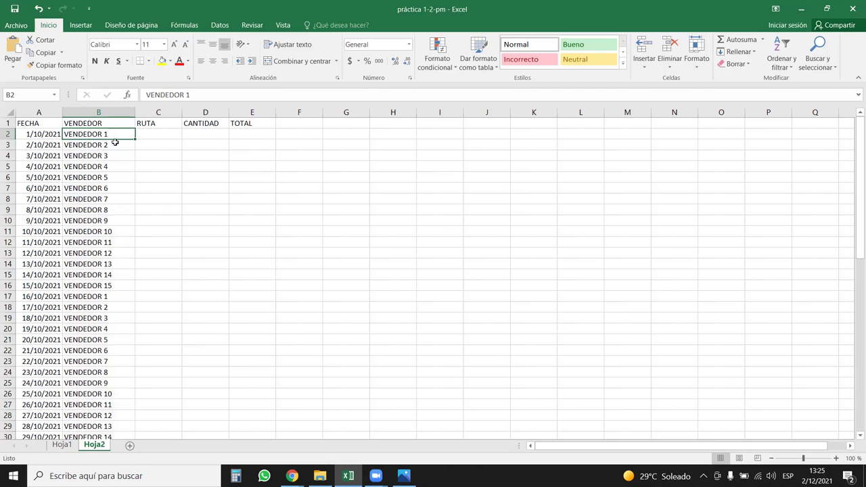
key(ctrl+c)
click(114, 143)
key(ctrl+v)
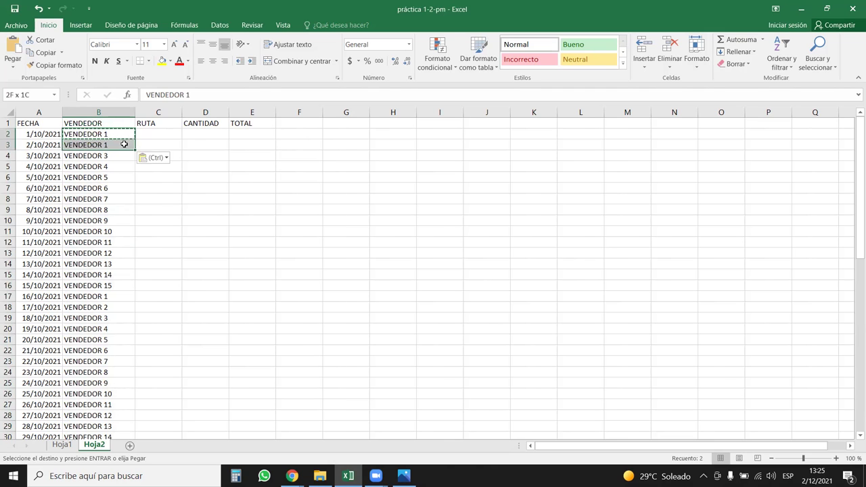
double_click(135, 149)
click(157, 198)
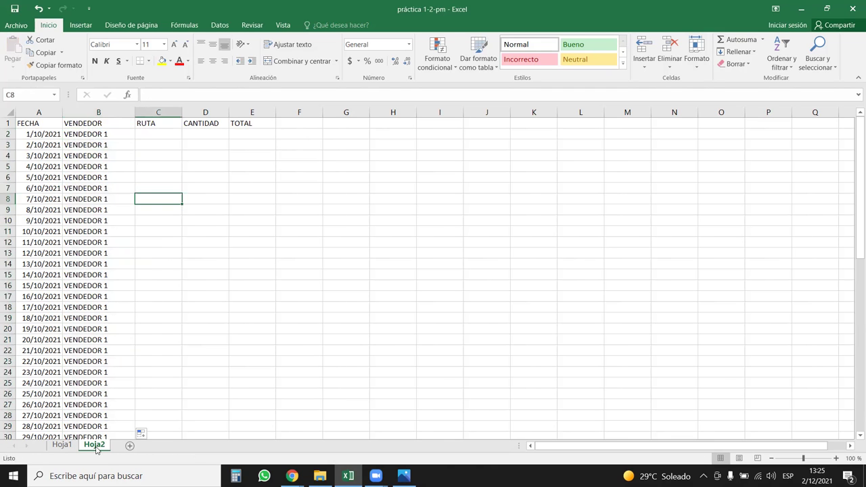
Copy the Hoja2 sheet using Mover o copiar with Crear una copia ticked
click(161, 135)
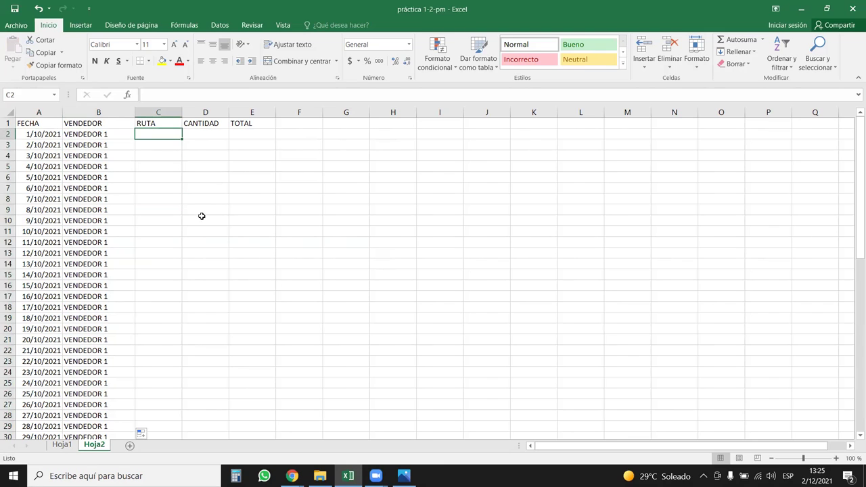
right_click(101, 447)
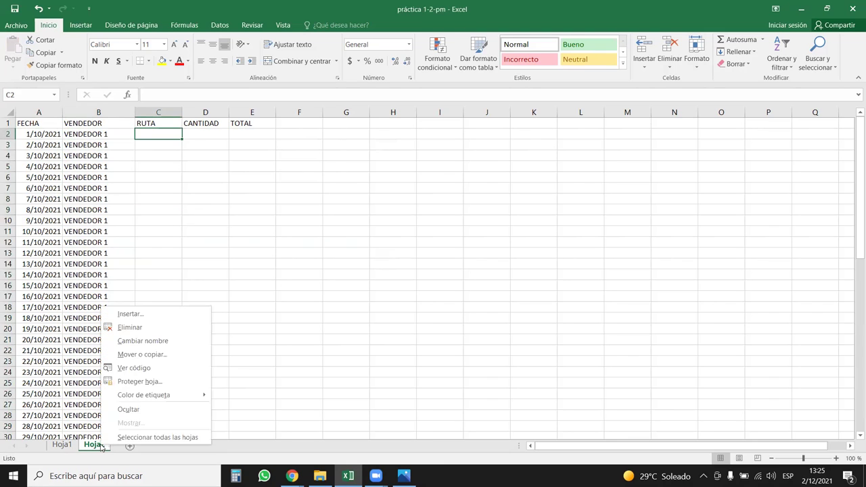
click(146, 354)
click(85, 396)
click(153, 412)
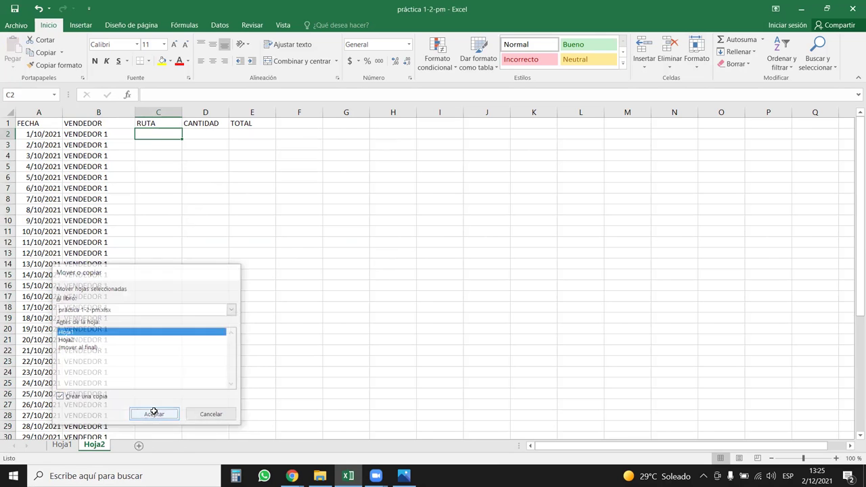
Compare Hoja2 with the Hoja2 (2) copy and check its VENDEDOR column
click(105, 446)
mouse_move(139, 445)
mouse_down()
mouse_move(101, 448)
mouse_move(159, 447)
mouse_up()
click(93, 446)
click(130, 445)
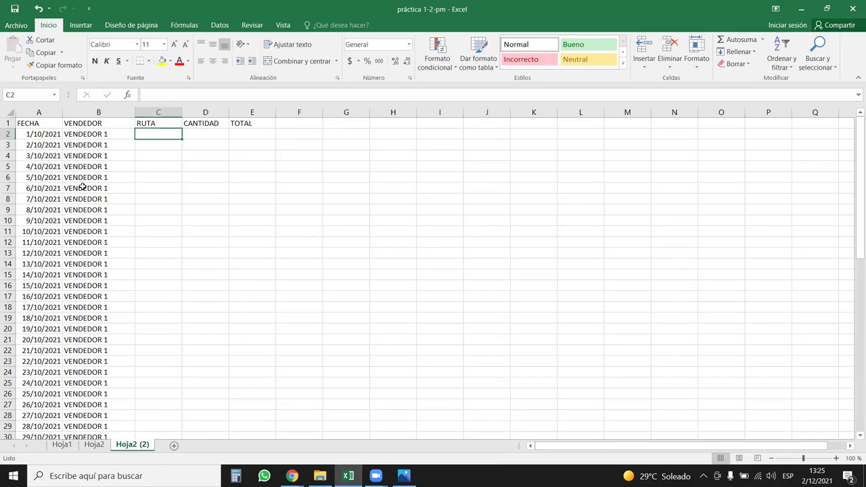
click(98, 134)
key(ctrl+Down)
click(108, 134)
scroll(113, 164, up, 9)
scroll(112, 164, up, 5)
scroll(116, 151, up, 2)
Change B2 on Hoja2 (2) to VENDEDOR 2 and fill it down the whole column
double_click(120, 134)
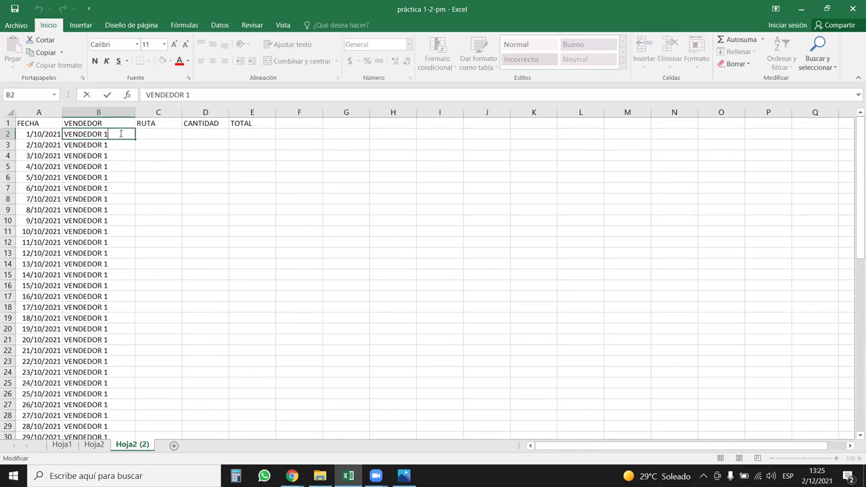
text(2)
key(Return)
click(121, 134)
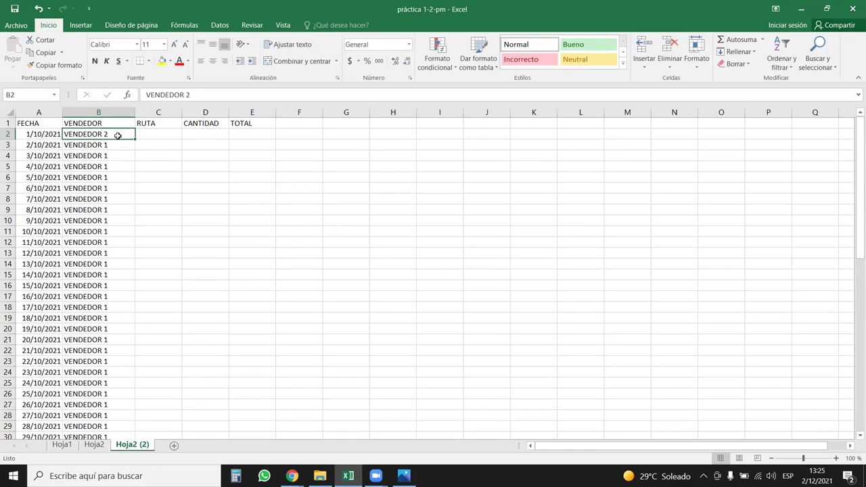
click(116, 142)
click(117, 135)
drag(135, 139, 135, 157)
double_click(133, 153)
Group Hoja2 with Hoja2 (2) and copy both, creating Hoja2 (3) and Hoja2 (4)
key(ctrl+shift+Page_Up)
right_click(121, 446)
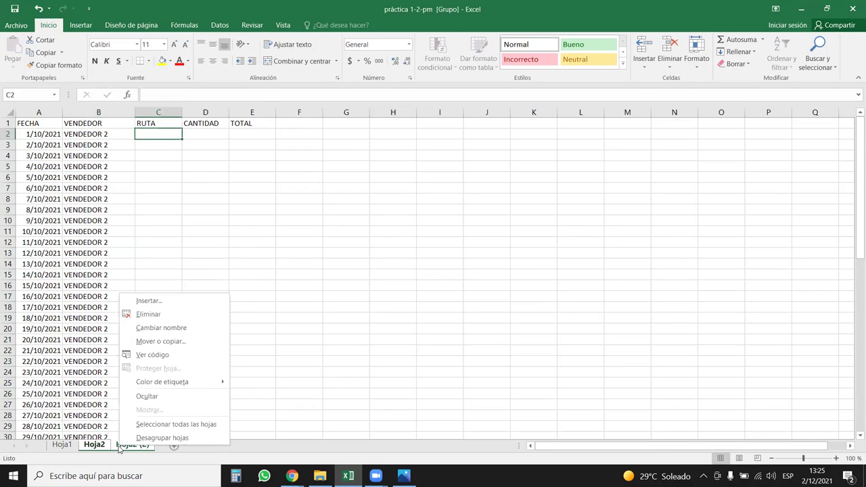
click(160, 340)
click(107, 387)
click(169, 404)
Move Hoja1 to the front and rename Hoja2 and Hoja2 (2) to 1 and 2
drag(150, 445, 46, 445)
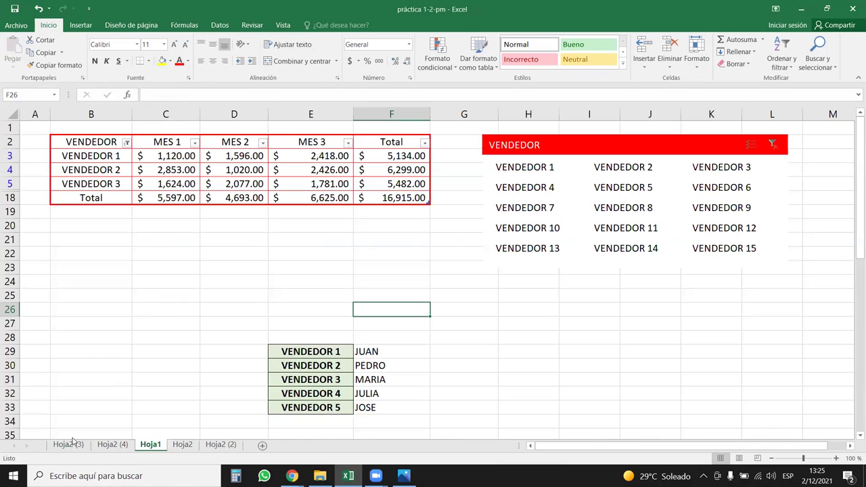
click(192, 446)
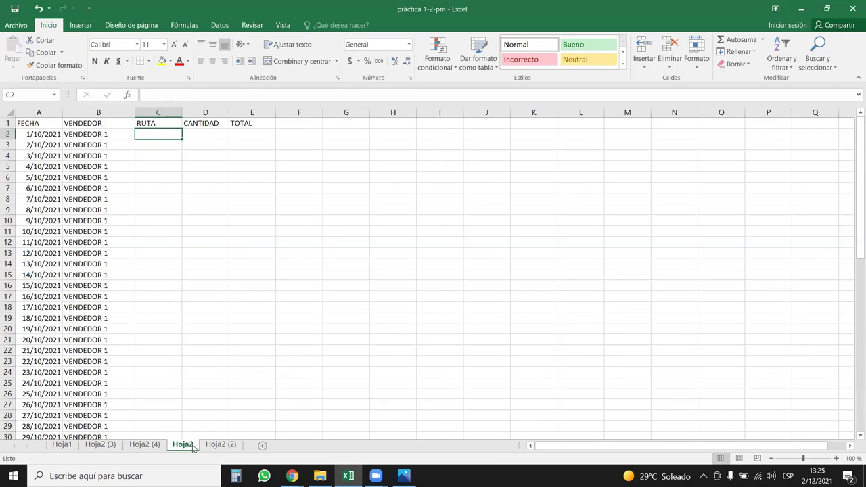
double_click(193, 445)
text(1)
double_click(200, 447)
text(2)
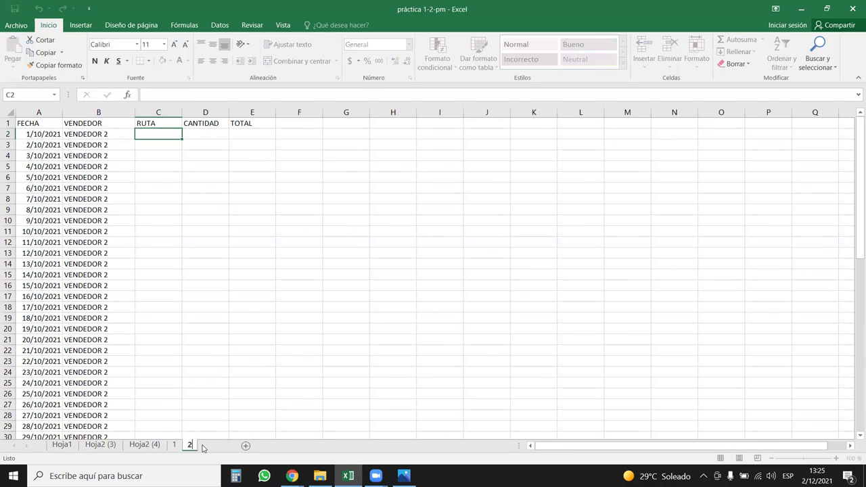
click(62, 445)
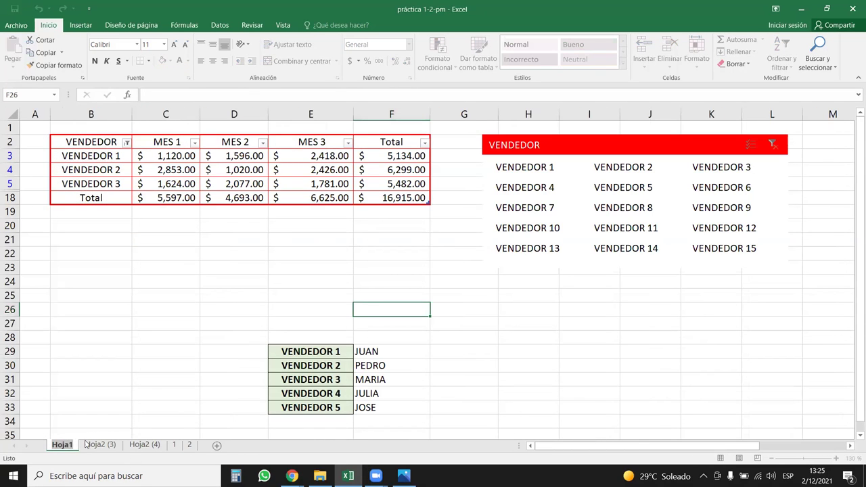
Rename the remaining copies 3 and 4, fixing a duplicate name, and drag the tabs into order
double_click(98, 444)
text(3)
click(125, 444)
double_click(128, 445)
text(3)
key(Return)
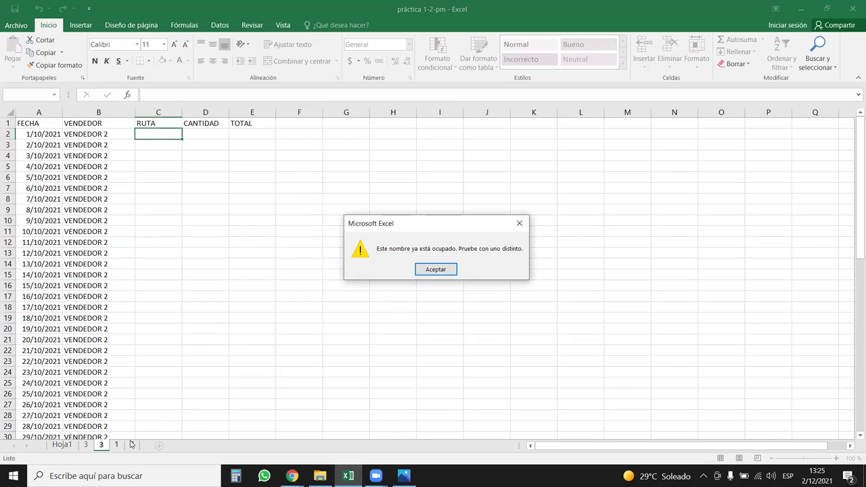
key(Return)
text(4)
key(Return)
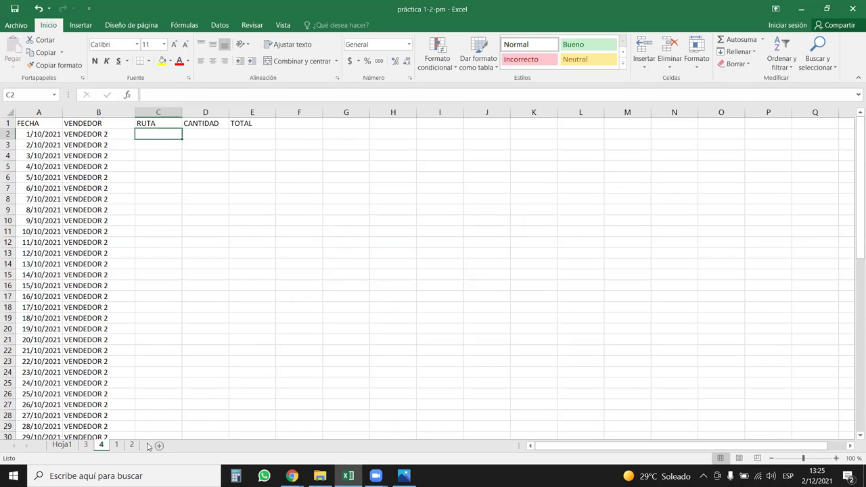
drag(104, 446, 155, 448)
drag(86, 445, 131, 446)
On sheet 3, change B2 to VENDEDOR 3 and fill it down the whole VENDEDOR column
click(116, 138)
key(ctrl+Down)
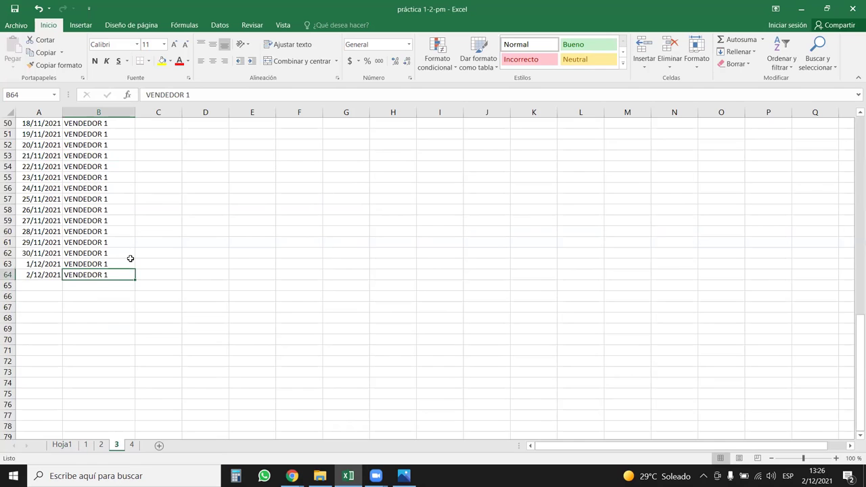
scroll(129, 271, up, 5)
scroll(130, 305, up, 8)
scroll(130, 313, up, 4)
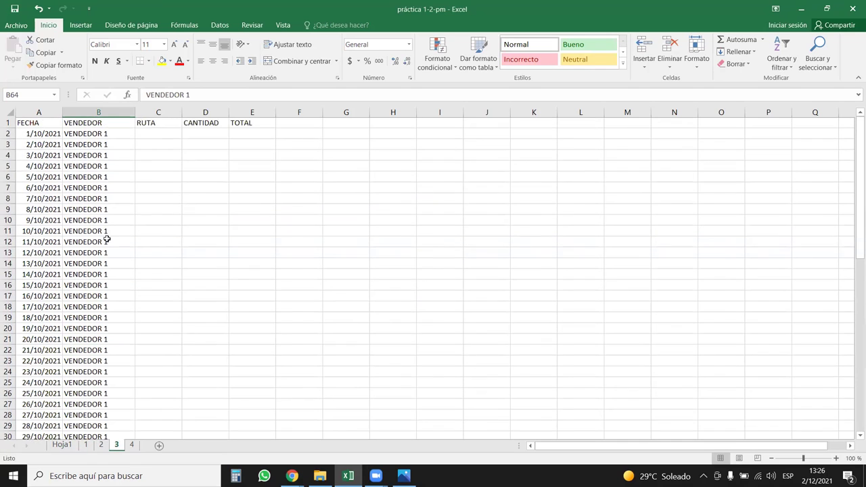
double_click(120, 134)
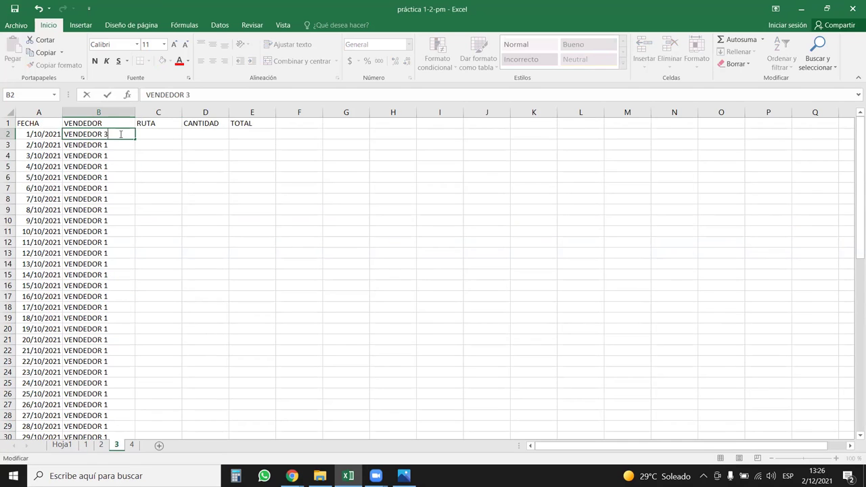
key(Return)
click(120, 134)
key(ctrl+c)
shift+click(121, 143)
key(ctrl+v)
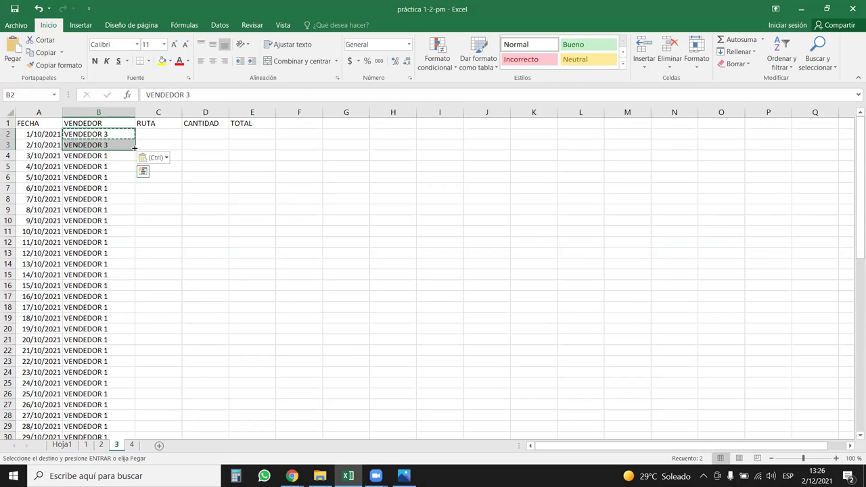
double_click(135, 147)
On sheet 4, change B2 to VENDEDOR 4 and fill it down the whole VENDEDOR column
click(129, 445)
double_click(117, 134)
key(Return)
click(119, 135)
key(ctrl+c)
click(122, 144)
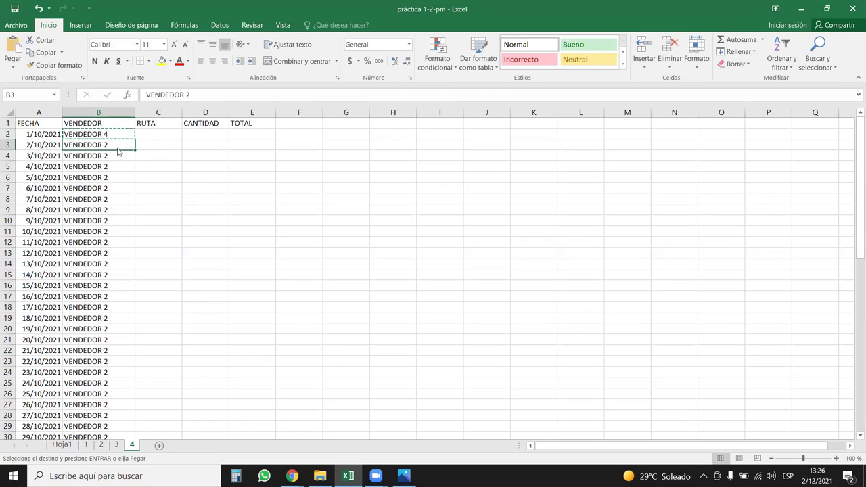
right_click(98, 145)
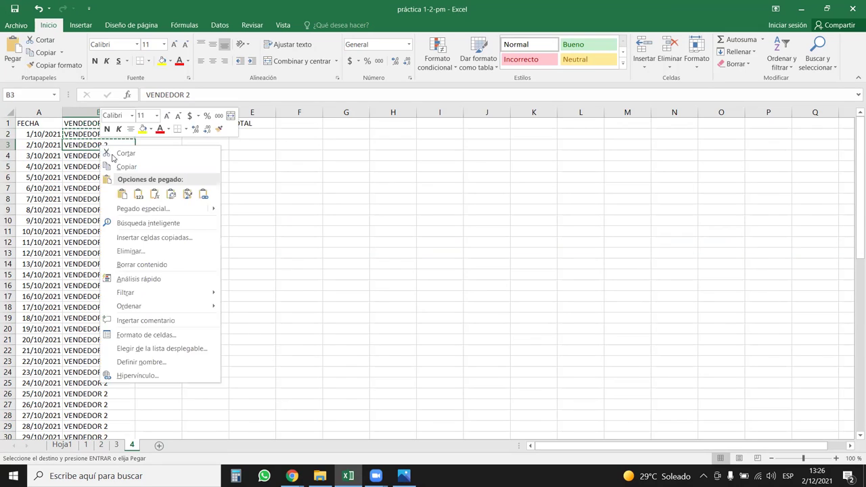
click(141, 193)
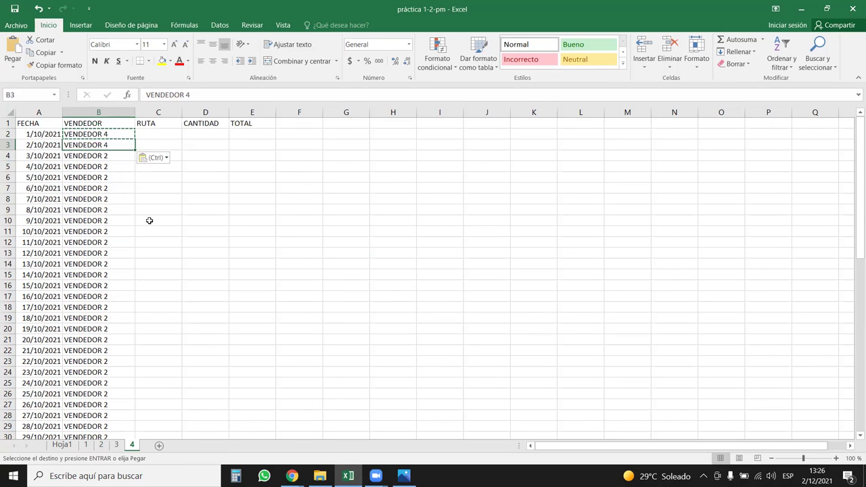
drag(120, 134, 120, 145)
double_click(135, 150)
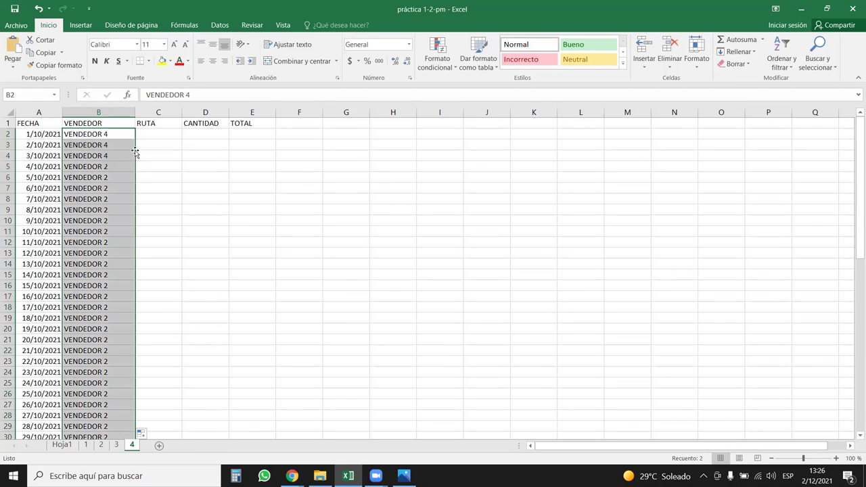
click(87, 446)
On sheet 1, enter SAN SALVADOR in C2 and fill it down the RUTA column
text(ZON)
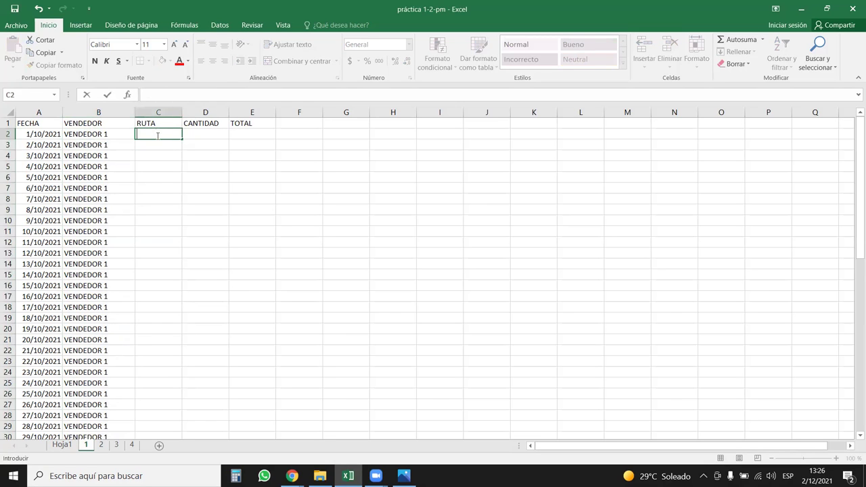
text(SALVADOR)
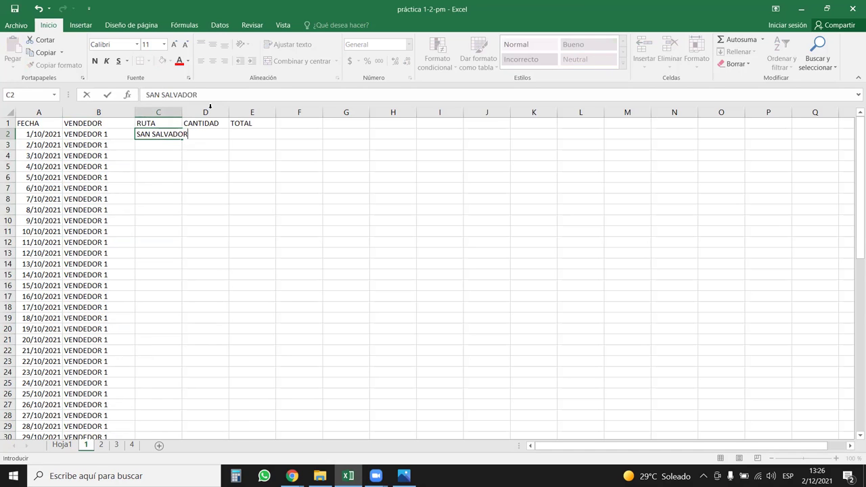
click(206, 112)
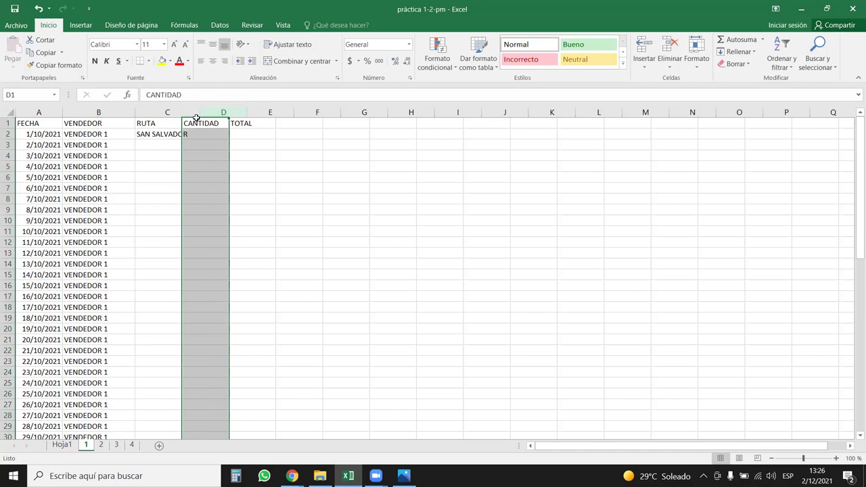
key(ctrl+z)
double_click(201, 139)
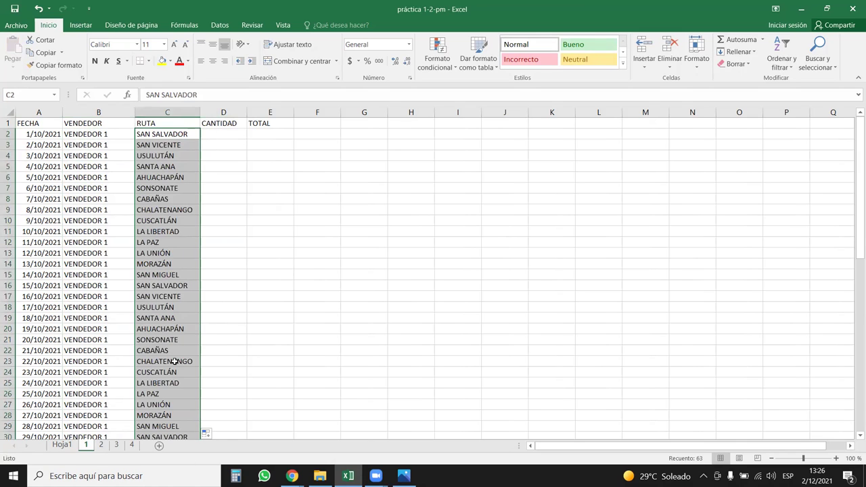
key(ctrl+z)
key(ctrl+c)
drag(169, 135, 170, 144)
key(ctrl+v)
double_click(200, 149)
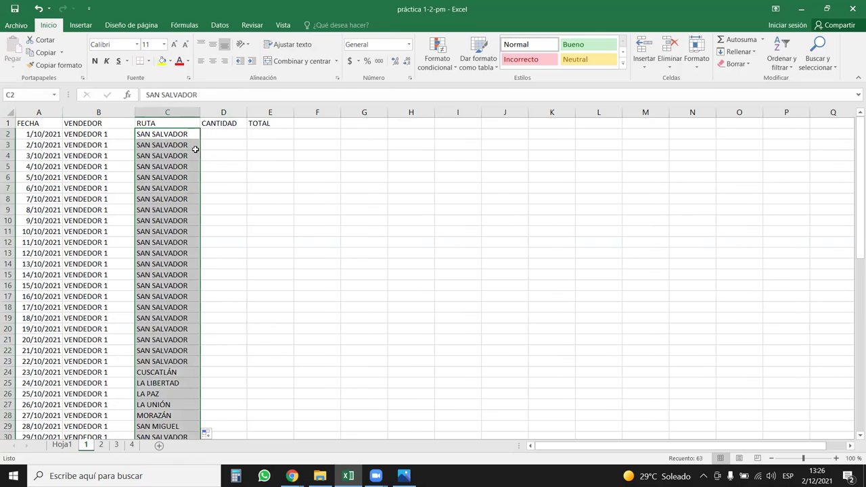
On sheet 2, enter LA LIBERTAD in C2 and fill it down the RUTA column
click(101, 445)
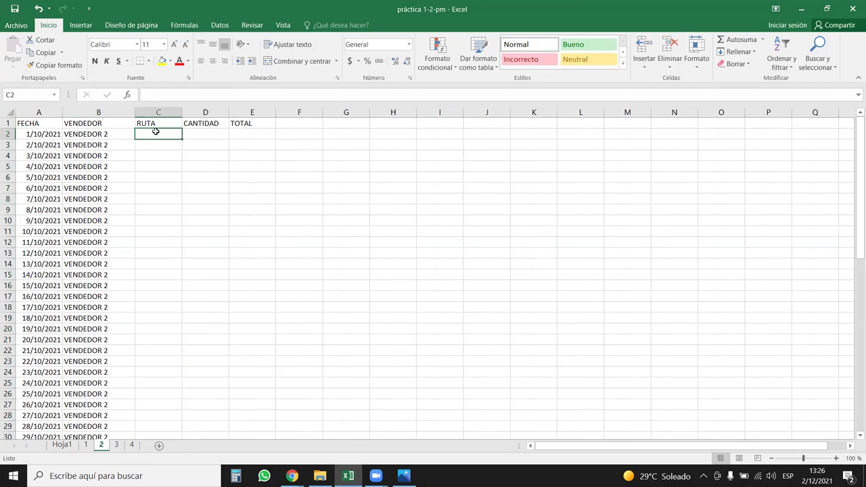
double_click(156, 132)
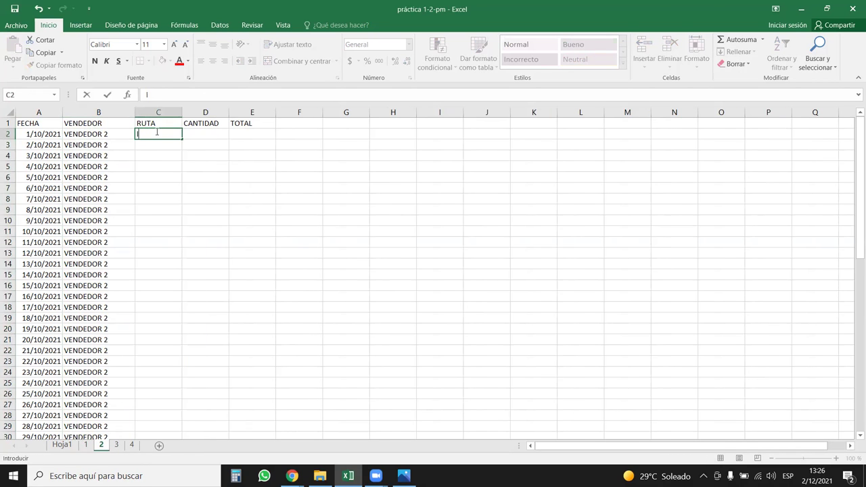
text(LA IIB)
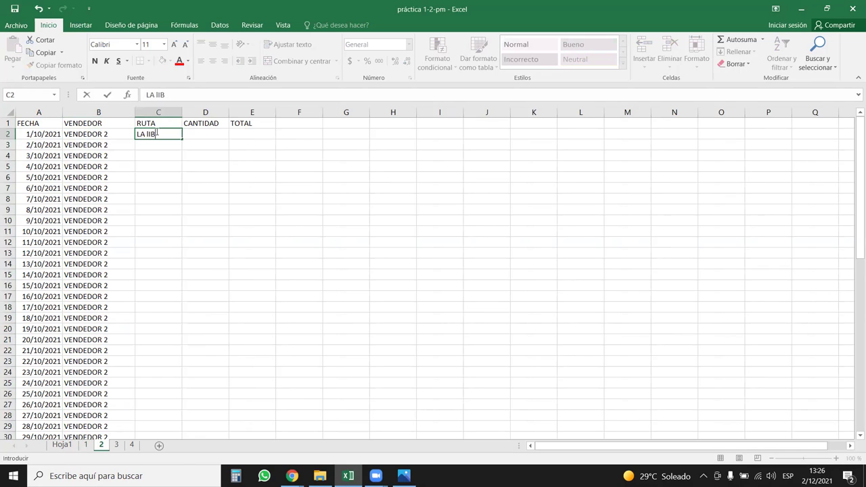
text(ERTA)
key(Return)
click(156, 135)
key(ctrl+c)
click(159, 145)
key(ctrl+v)
drag(158, 135, 174, 145)
double_click(181, 150)
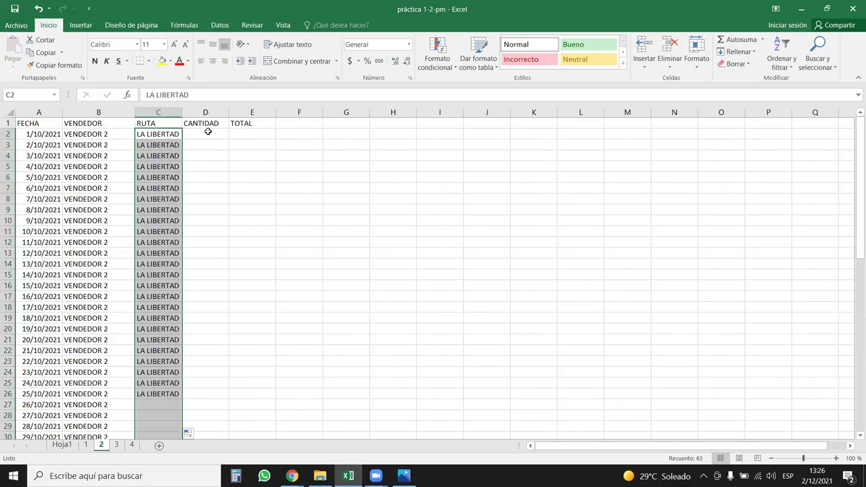
click(205, 133)
On sheet 3, enter SANTA ANA in C2 and copy it into C3
click(116, 444)
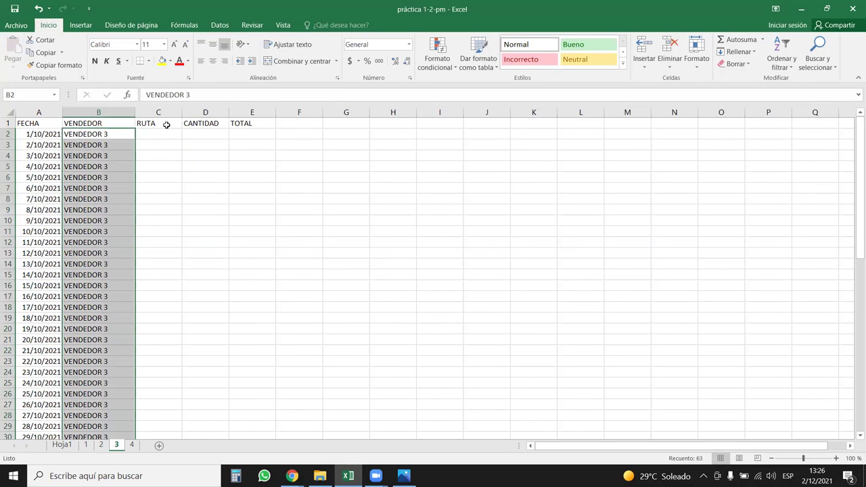
click(165, 125)
click(166, 137)
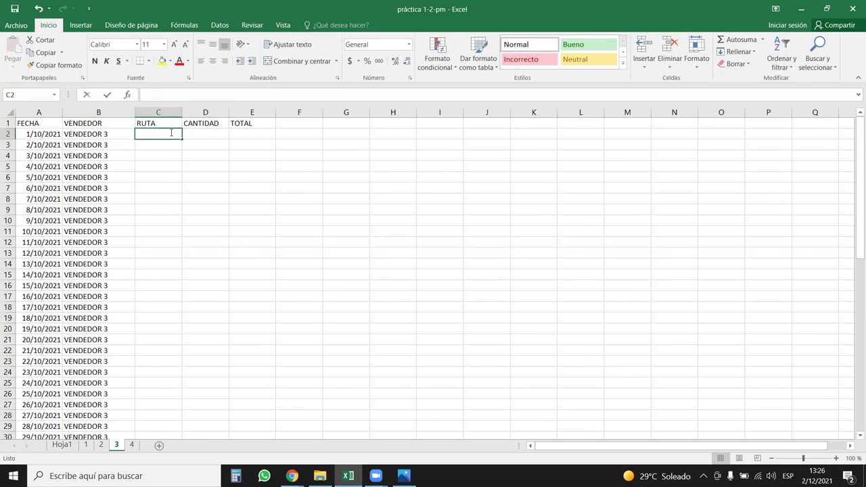
text(SANTA AN)
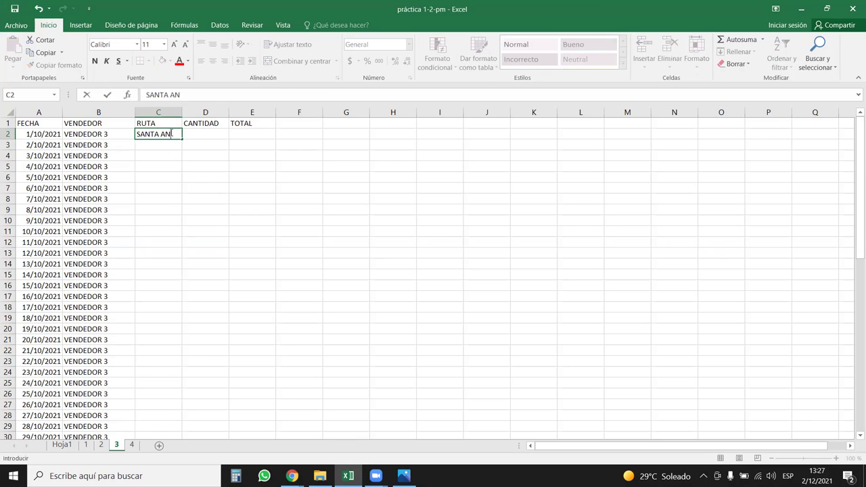
key(Return)
click(168, 135)
key(ctrl+c)
click(155, 144)
key(ctrl+v)
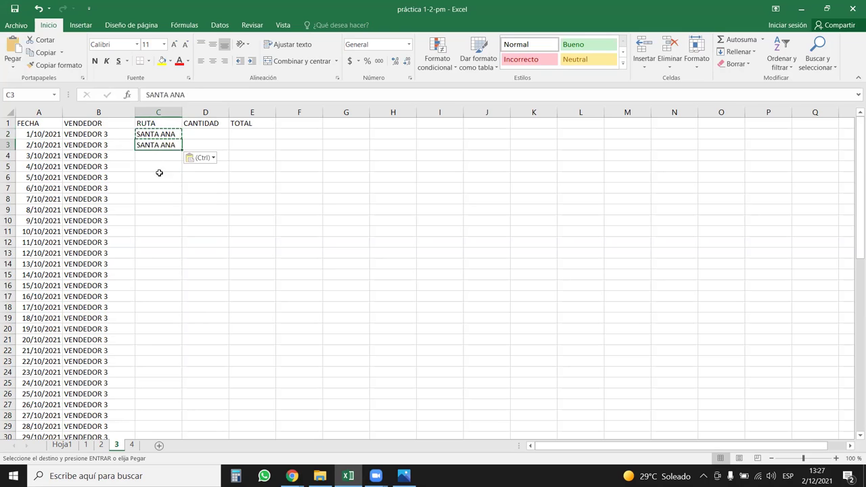
On sheet 4, put SAN MIGUEL in C2:C3, then fill routes down sheets 3 and 4 together
click(132, 444)
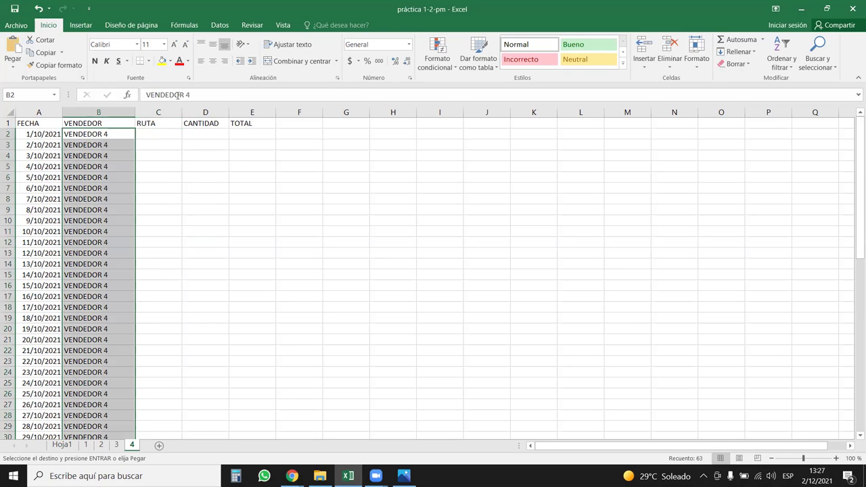
click(163, 136)
text(SAN M)
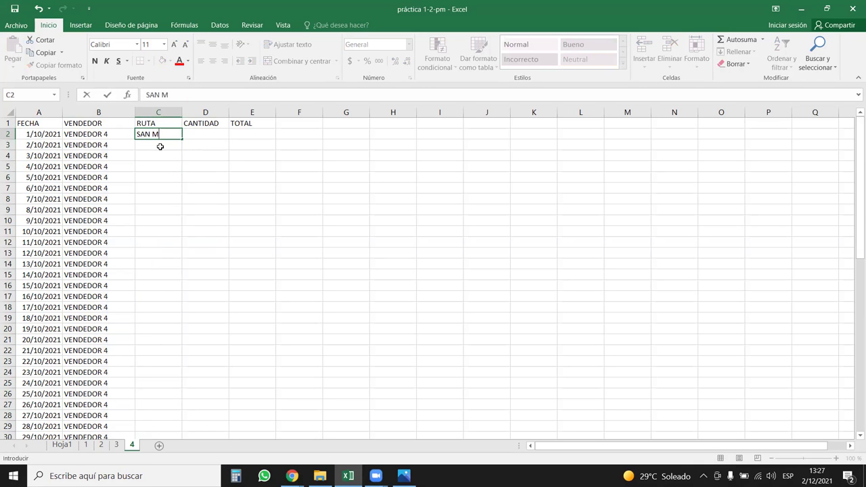
key(Return)
click(161, 137)
key(ctrl+c)
click(161, 143)
key(ctrl+v)
drag(159, 134, 159, 145)
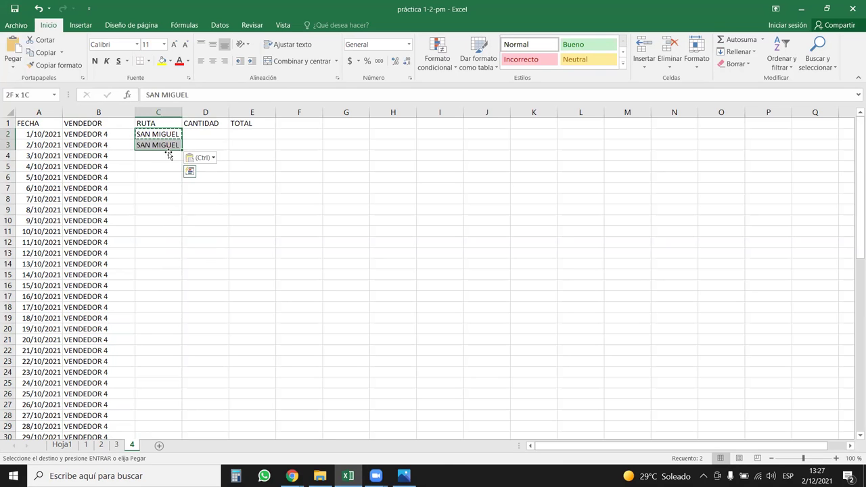
ctrl+click(115, 445)
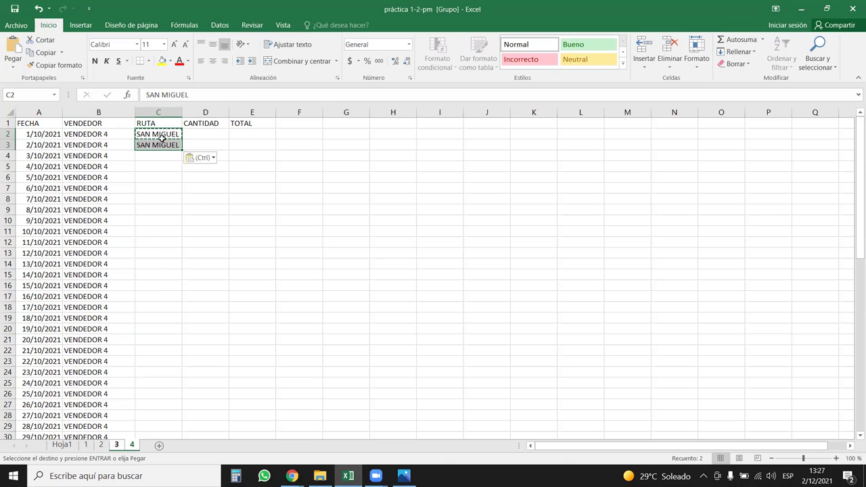
double_click(182, 150)
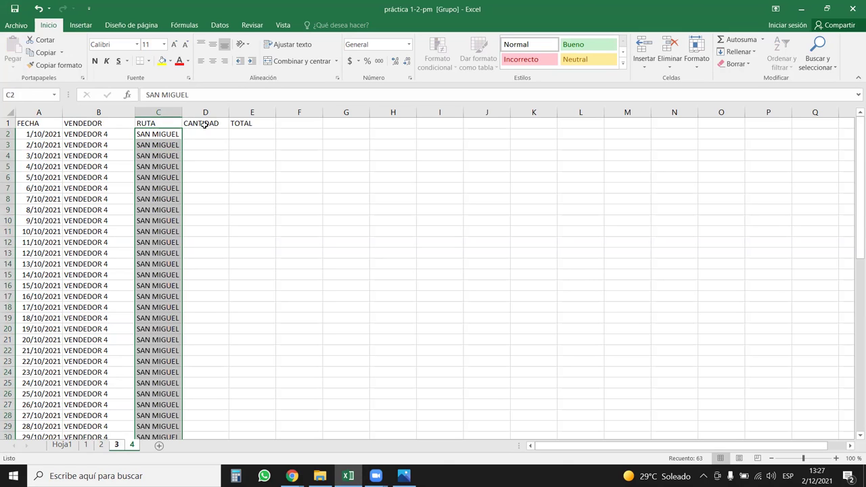
click(101, 445)
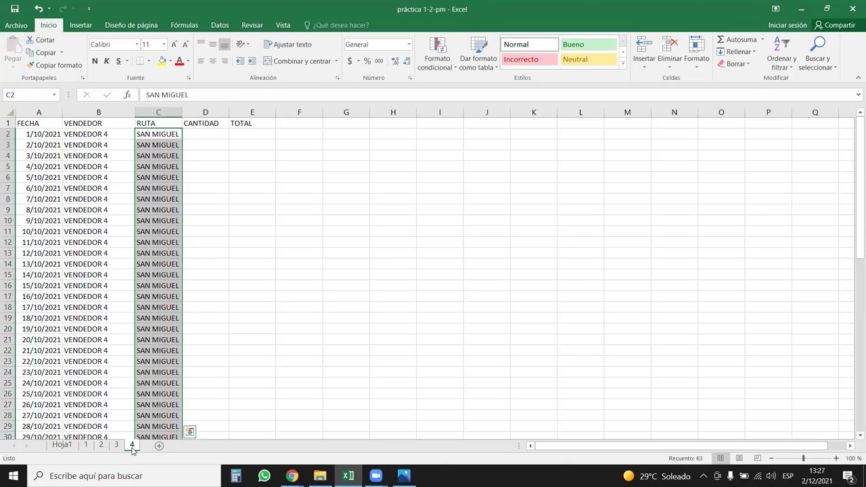
Group sheets 1–4 and fill CANTIDAD with an ALEATORIO.ENTRE random quantity from 5 to 45
click(86, 445)
ctrl+click(99, 445)
ctrl+click(117, 445)
ctrl+click(131, 445)
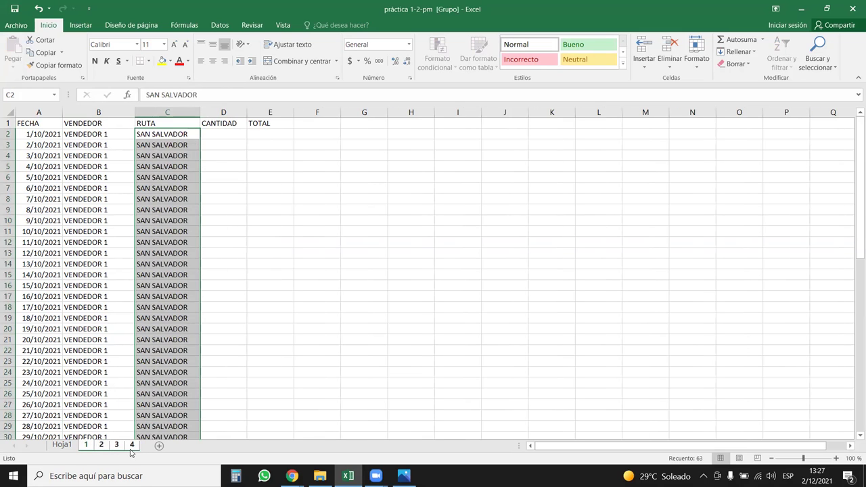
click(229, 133)
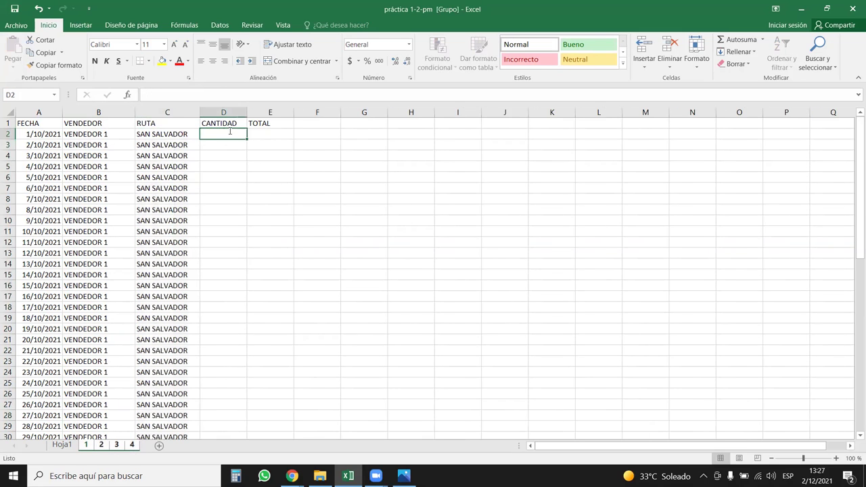
text(=ALEATO)
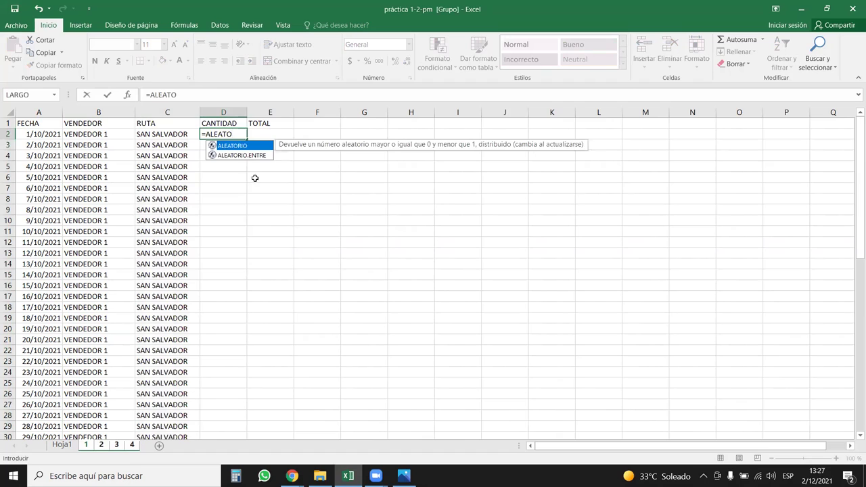
double_click(247, 156)
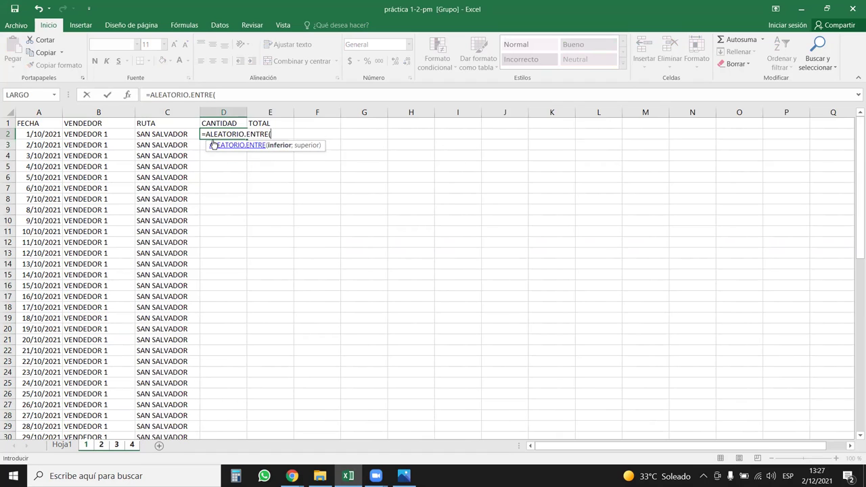
text(;45)
key(Return)
text(.)
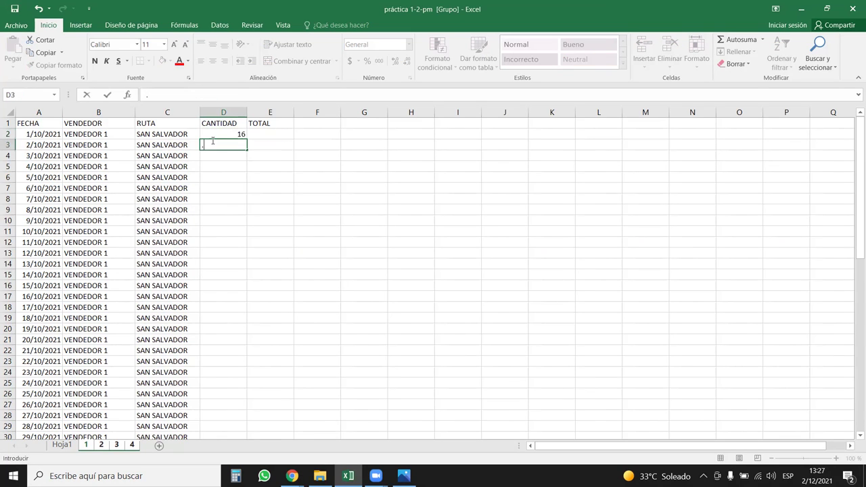
key(BackSpace)
click(238, 132)
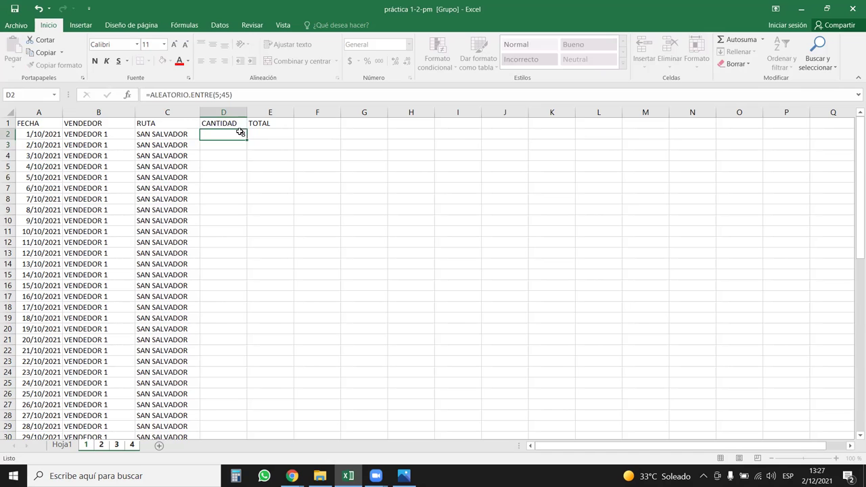
double_click(246, 139)
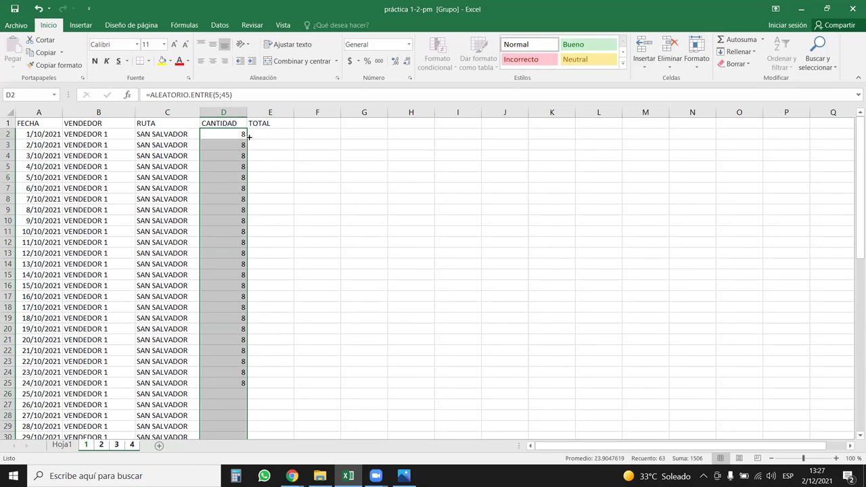
Fill TOTAL with an ALEATORIO.ENTRE random amount from 50 to 450
click(241, 133)
key(ctrl+c)
click(281, 134)
key(ctrl+v)
double_click(284, 133)
click(213, 95)
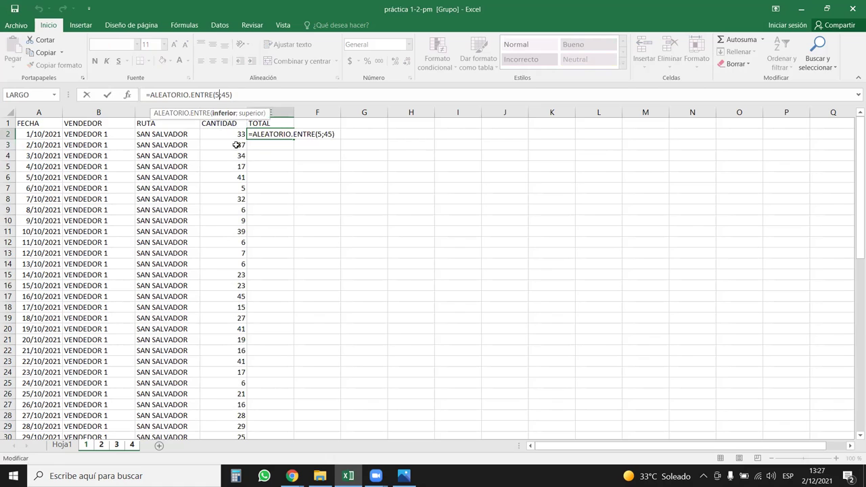
text(0)
text(0)
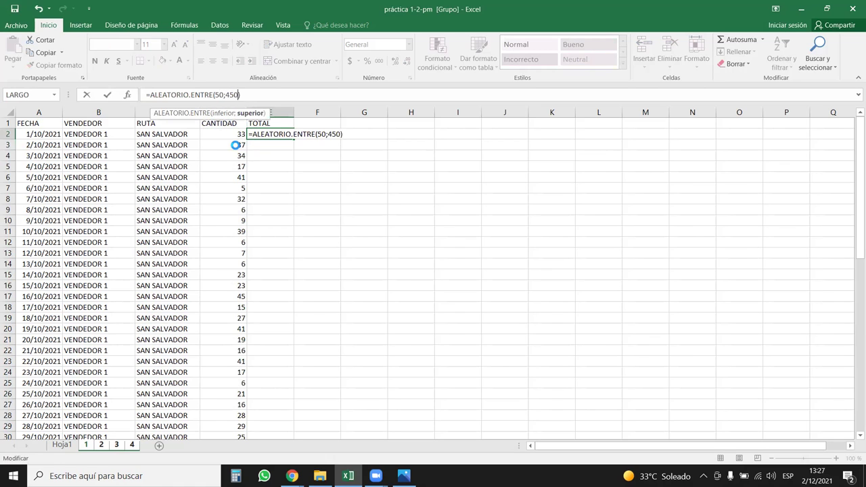
key(Return)
click(285, 135)
double_click(293, 138)
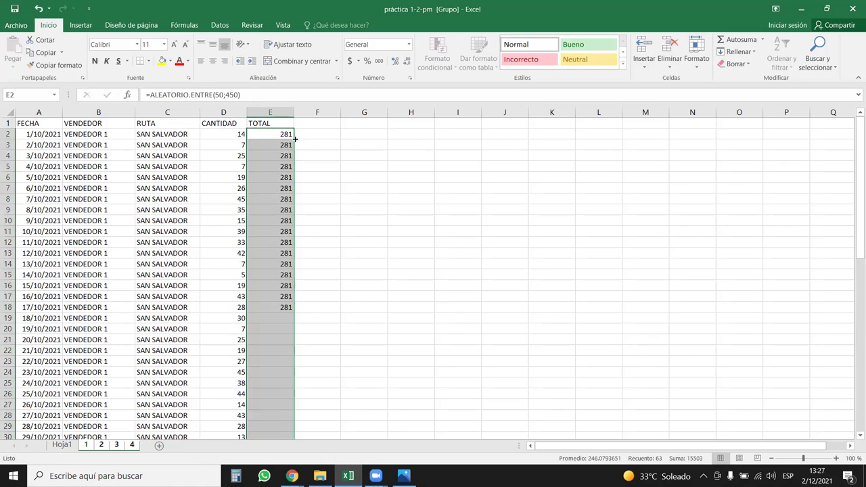
Convert the CANTIDAD and TOTAL random formulas into fixed values
drag(236, 134, 271, 134)
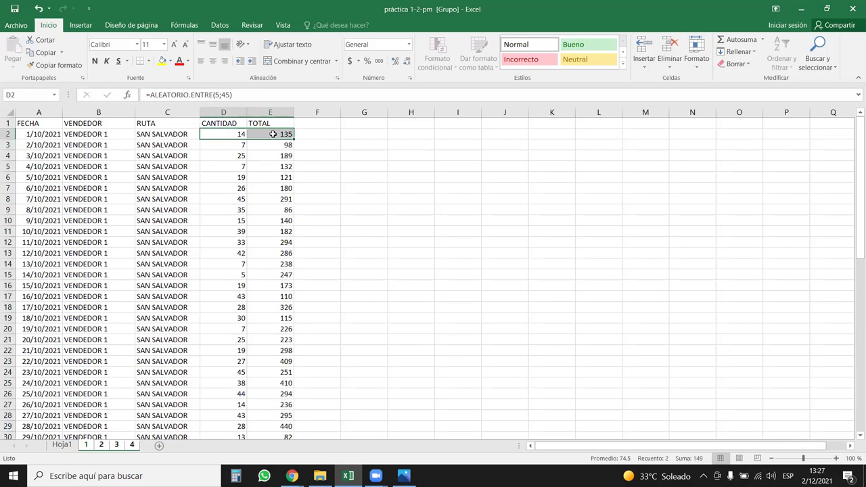
key(ctrl+shift+Down)
key(ctrl+c)
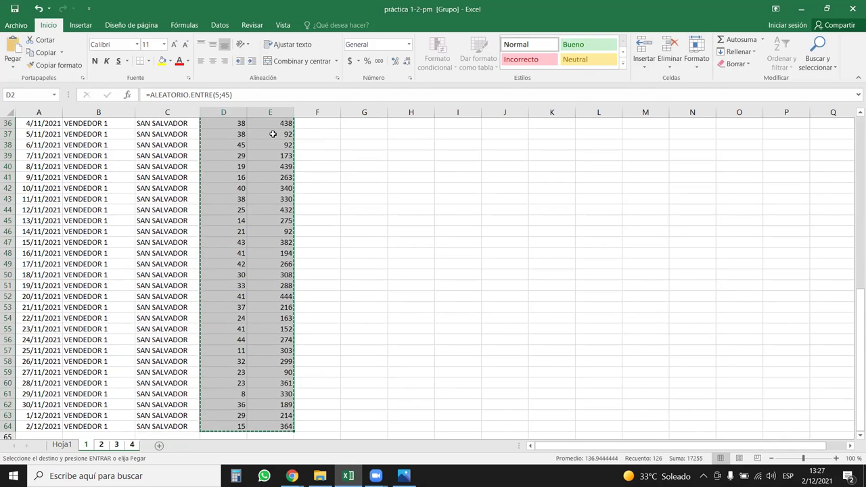
scroll(273, 134, up, 12)
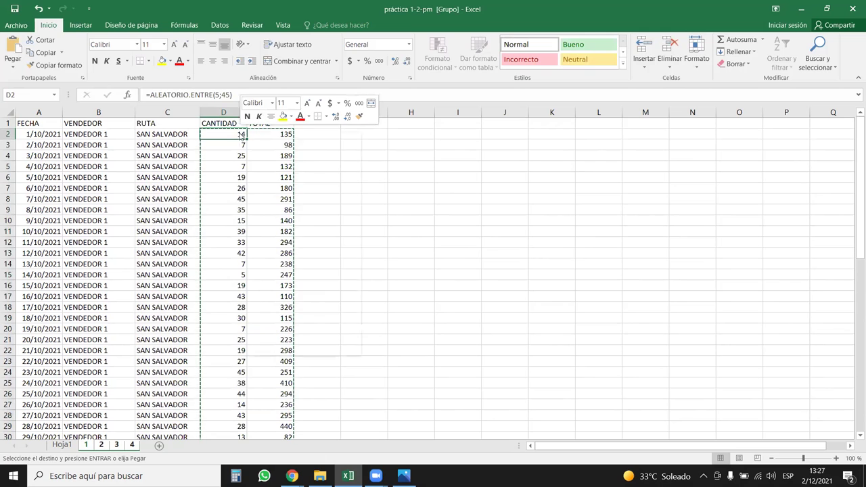
right_click(240, 135)
click(275, 183)
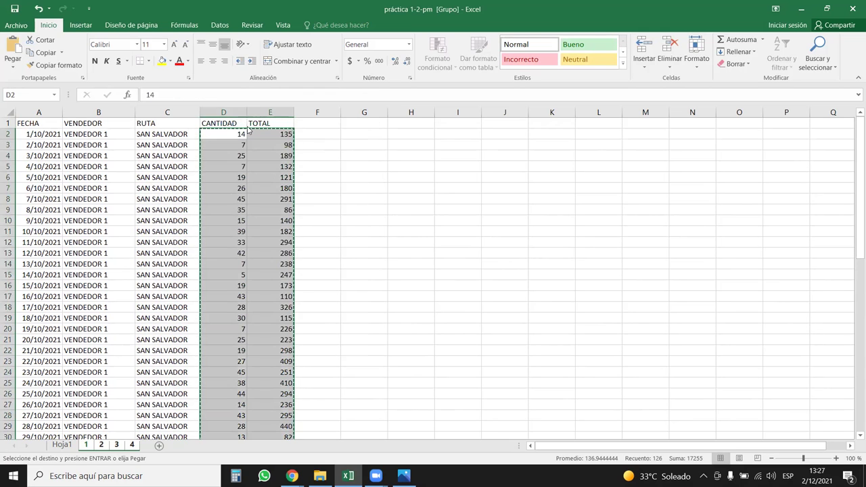
Center-align columns D to F and restore the formula bar to its normal height
drag(284, 102, 283, 113)
drag(223, 123, 318, 123)
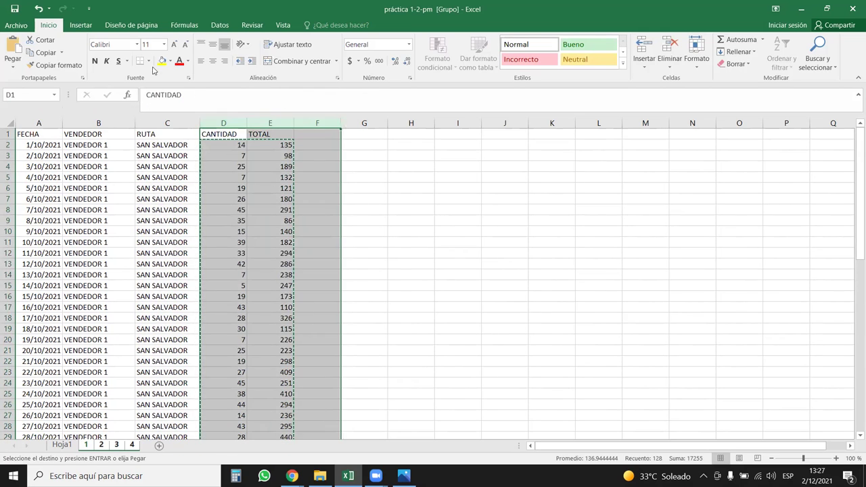
click(212, 62)
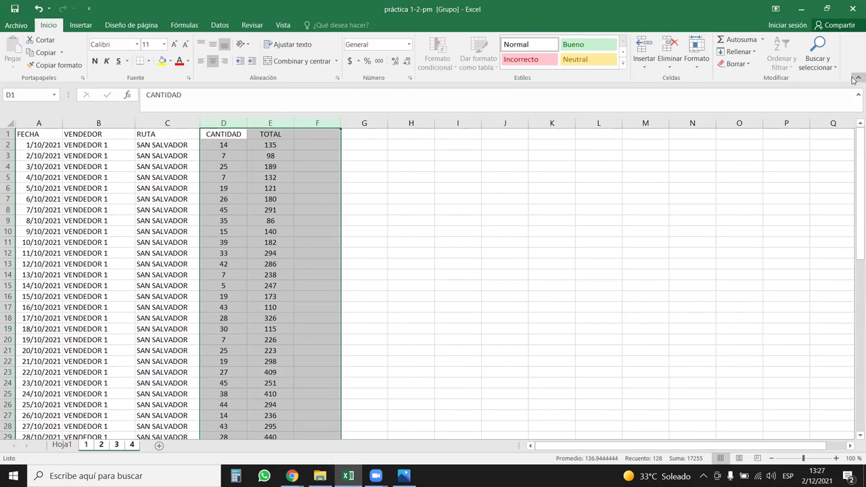
drag(808, 115, 807, 104)
click(328, 200)
click(263, 211)
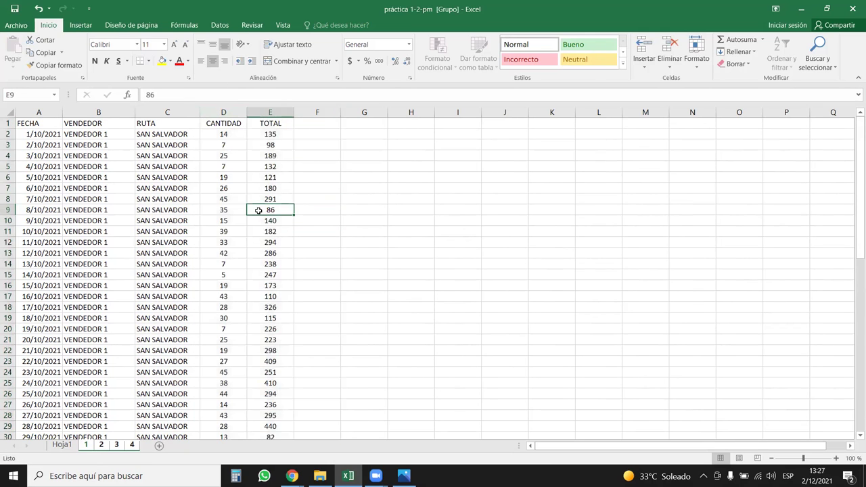
key(ctrl+Down)
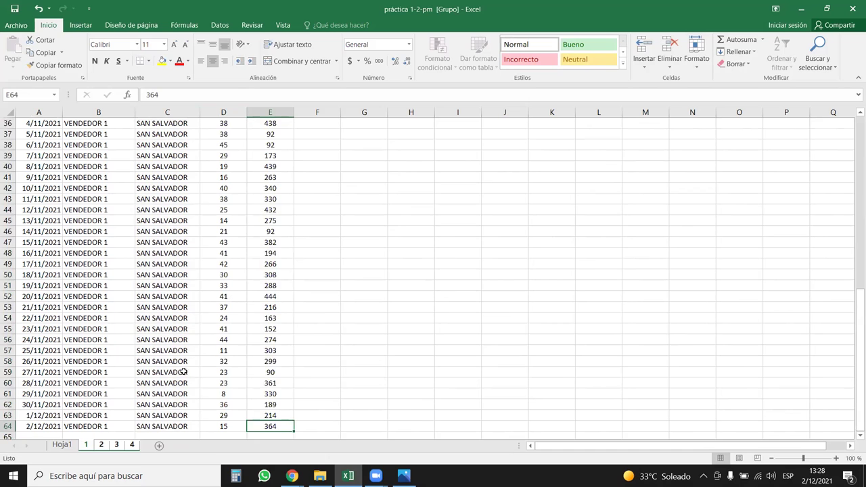
Add a new sheet and name it TD
click(160, 447)
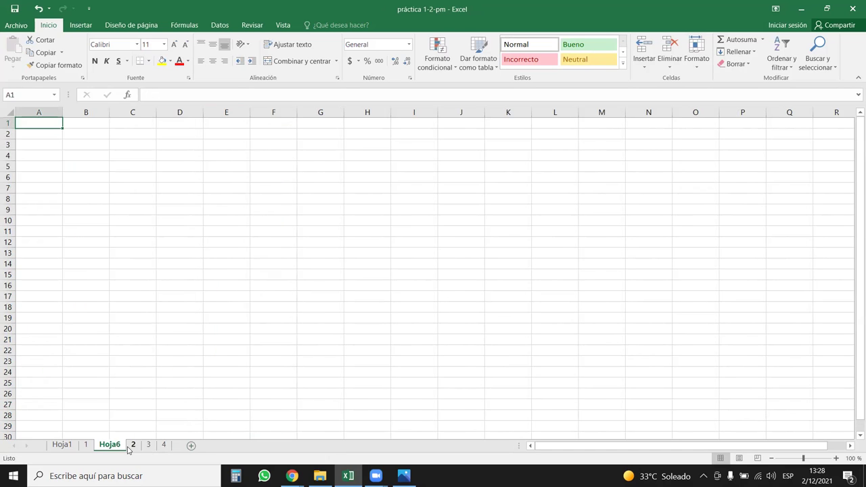
click(149, 445)
click(163, 445)
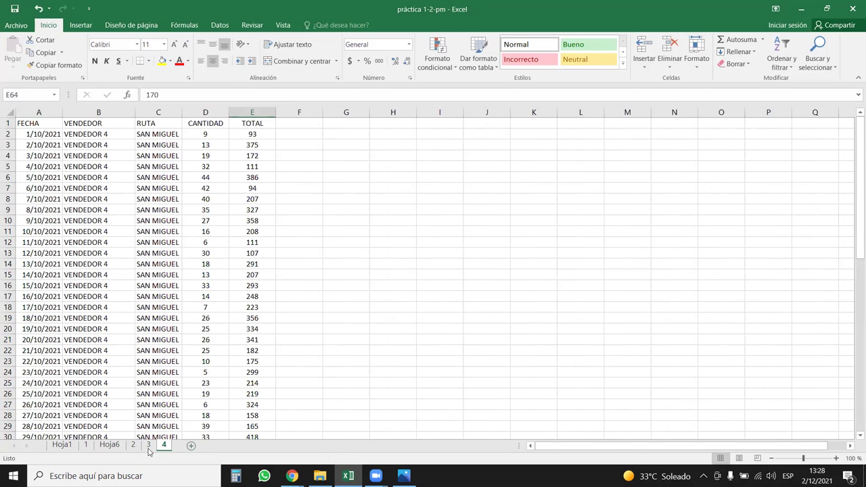
click(70, 445)
click(109, 445)
double_click(108, 445)
text(TA)
key(BackSpace)
text(D)
key(Return)
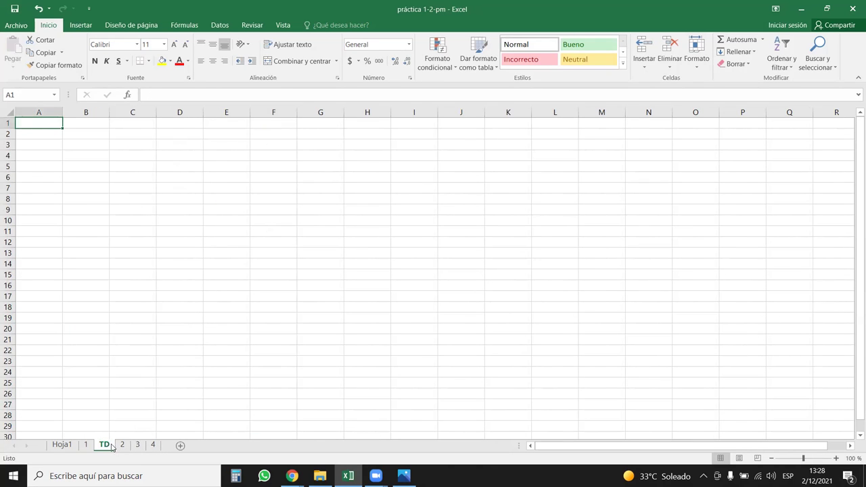
Copy sheet 1's data block A1:E64 and paste it into the new sheet at A1
click(90, 445)
click(116, 156)
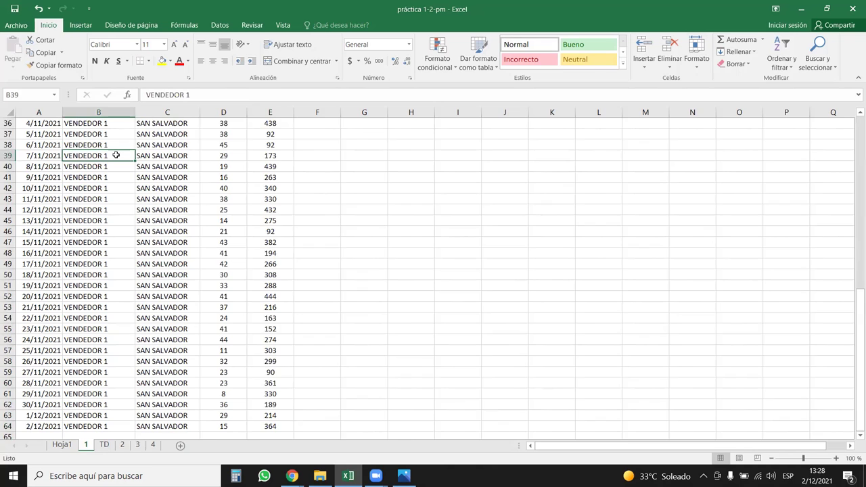
key(ctrl+Up)
key(Left)
key(Up)
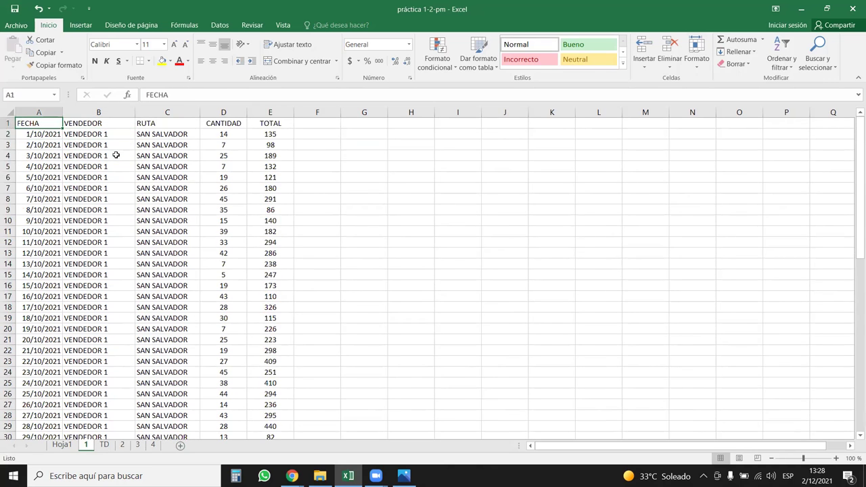
key(ctrl+shift+End)
key(ctrl+c)
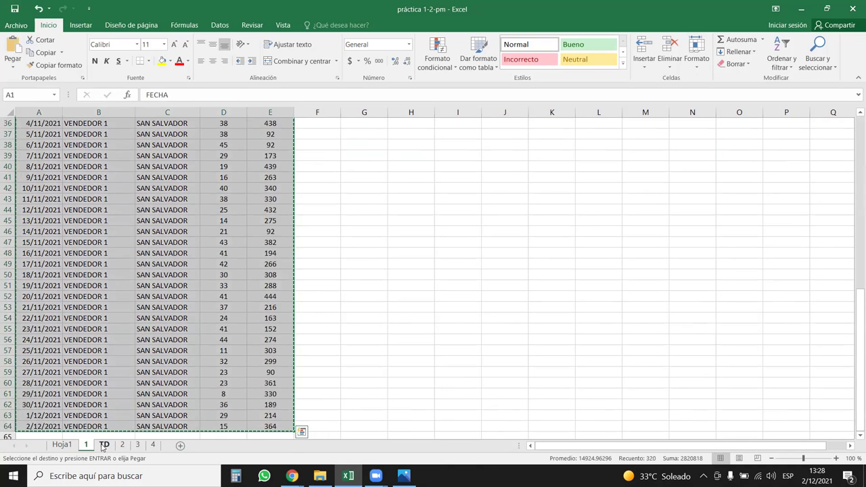
click(103, 445)
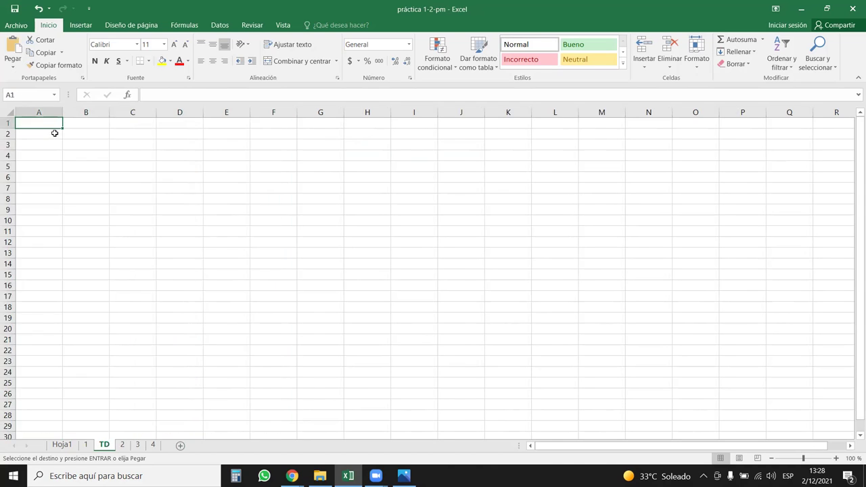
key(ctrl+v)
double_click(105, 445)
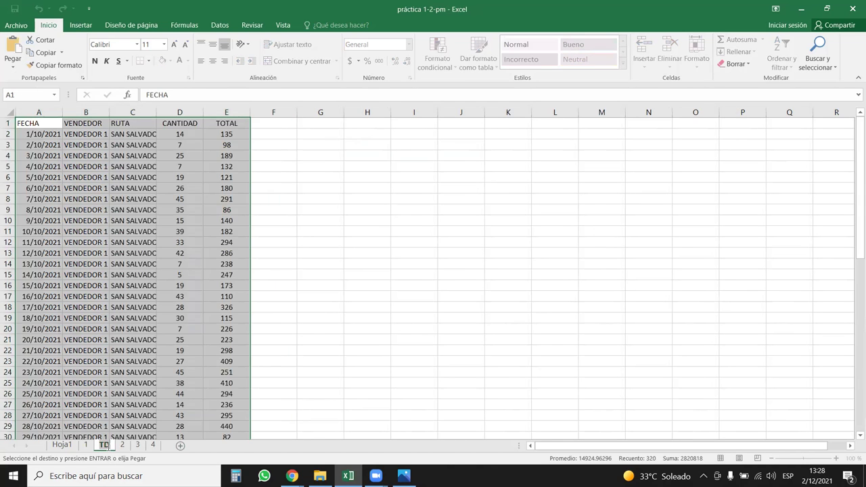
Name the new consolidated sheet BD
text(BD)
click(115, 407)
click(122, 445)
Copy sheet 2's VENDEDOR 2 rows A2:E64 and paste them into BD at A65
click(32, 213)
key(ctrl+Down)
key(ctrl+Up)
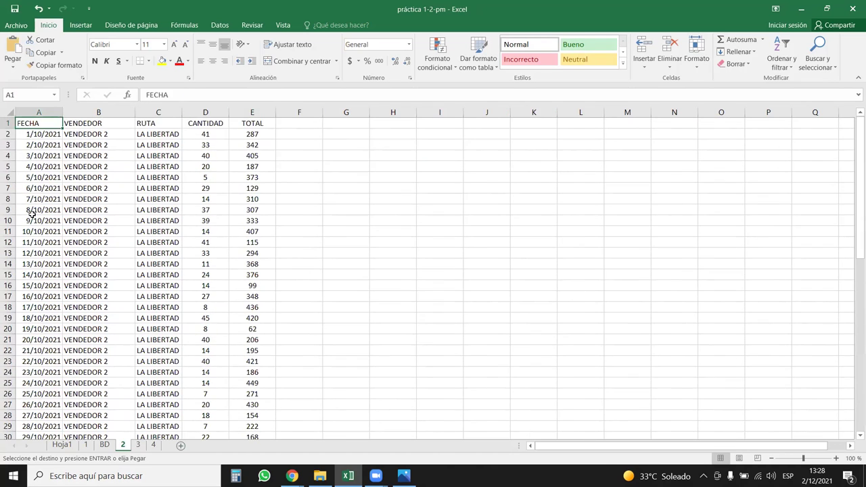
key(Down)
key(ctrl+shift+Right)
key(ctrl+shift+Down)
key(ctrl+c)
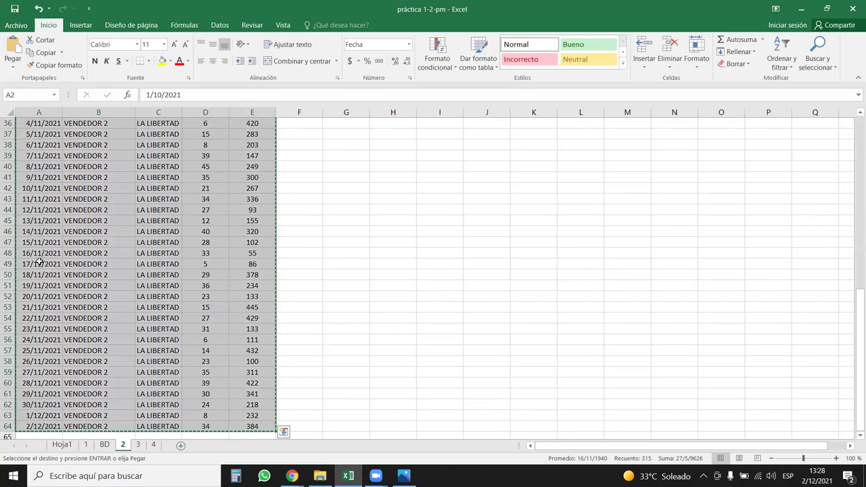
click(104, 444)
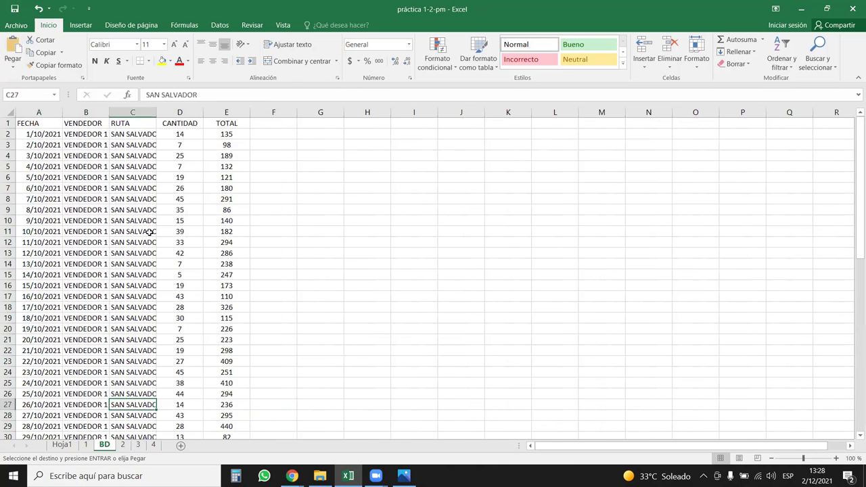
click(25, 253)
key(ctrl+Down)
key(Down)
key(ctrl+v)
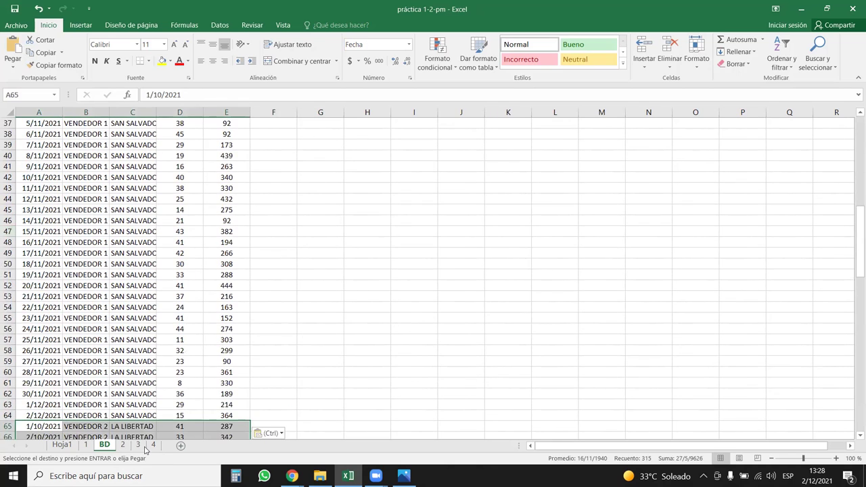
Copy sheet 3's VENDEDOR 3 rows A2:E64 and paste them into BD at A128
click(138, 445)
click(25, 337)
key(ctrl+Up)
key(Down)
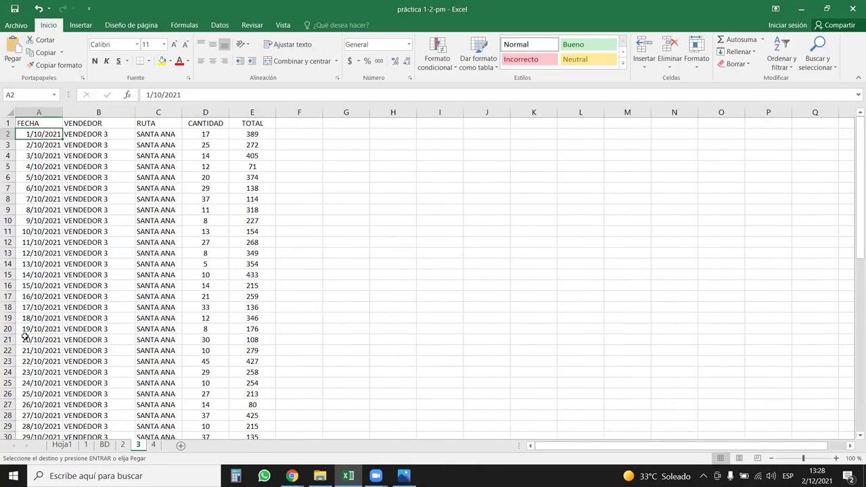
key(ctrl+shift+Right)
key(ctrl+shift+Down)
key(ctrl+c)
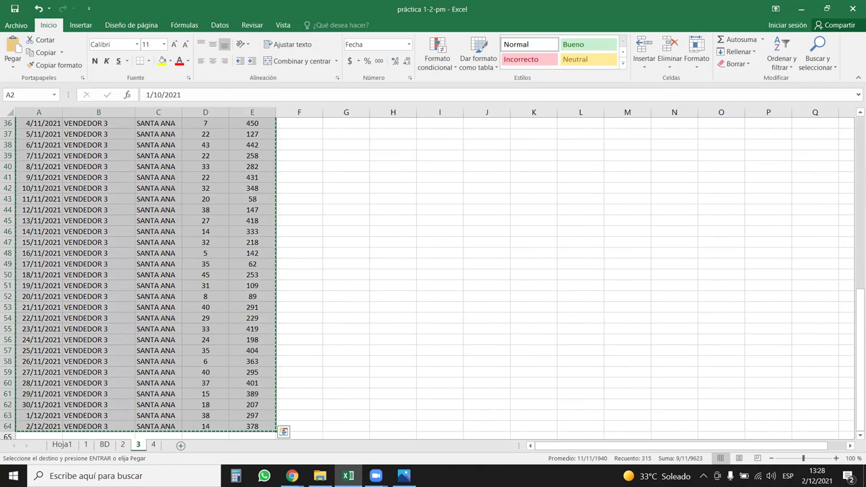
click(103, 444)
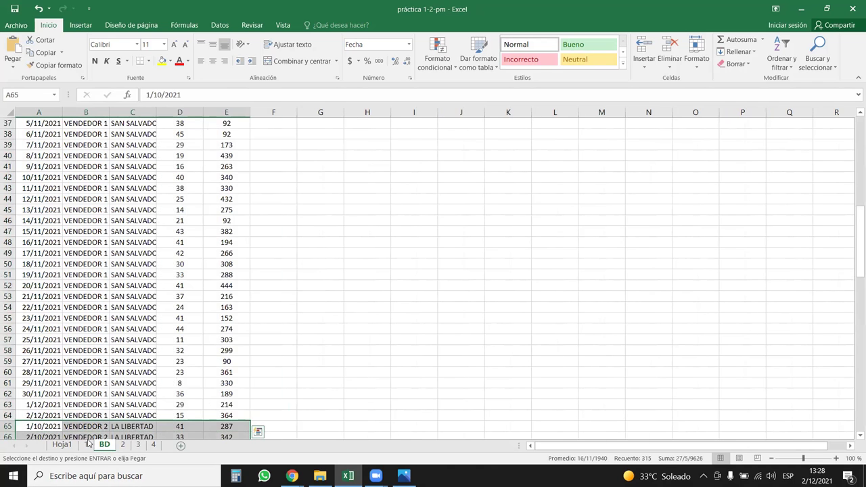
key(ctrl+Down)
key(ctrl+Down)
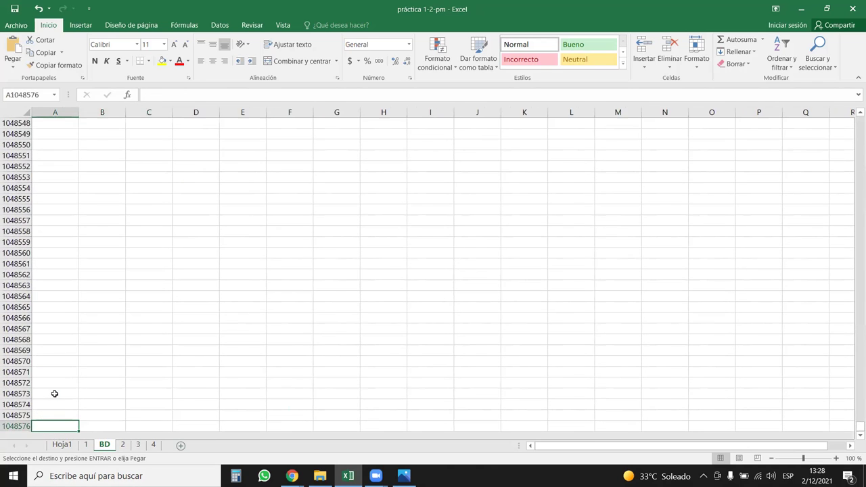
key(ctrl+Up)
key(Down)
key(ctrl+v)
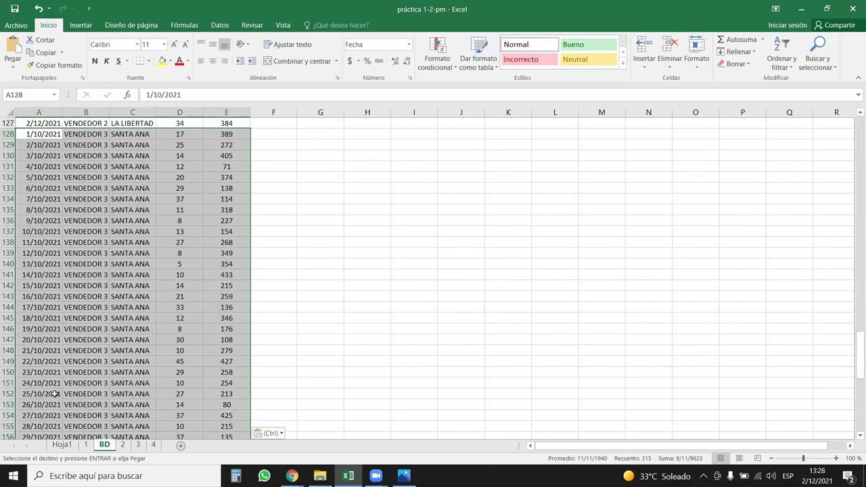
key(Down)
key(Down)
key(Down)
key(ctrl+Down)
Copy sheet 4's VENDEDOR 4 rows A2:E64 and paste them into BD at A191
key(Down)
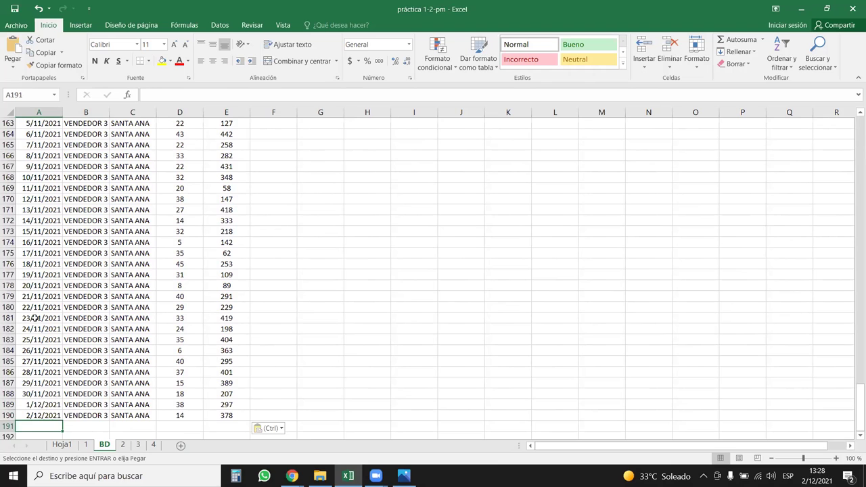
click(154, 445)
click(49, 331)
key(ctrl+Up)
key(Down)
key(ctrl+shift+Right)
key(ctrl+shift+Down)
key(ctrl+c)
key(Down)
key(Down)
key(Down)
key(Down)
key(Down)
key(Down)
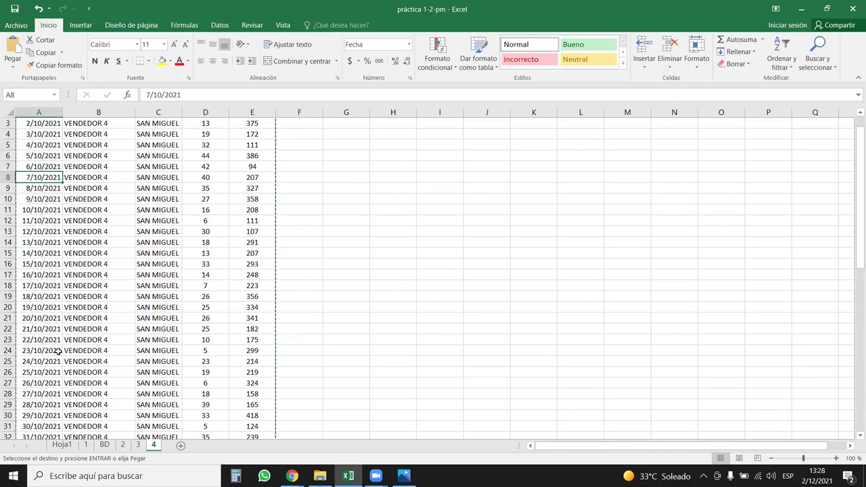
click(106, 445)
click(75, 380)
key(Down)
key(Down)
key(Down)
key(Down)
key(ctrl+v)
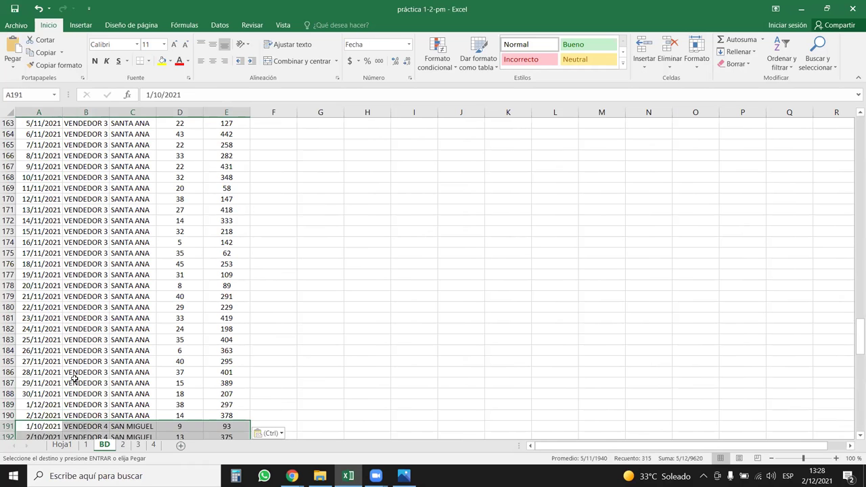
Turn on AutoFilter for BD's FECHA–TOTAL headers with Ctrl+Shift+L
click(175, 351)
key(ctrl+Down)
key(ctrl+Up)
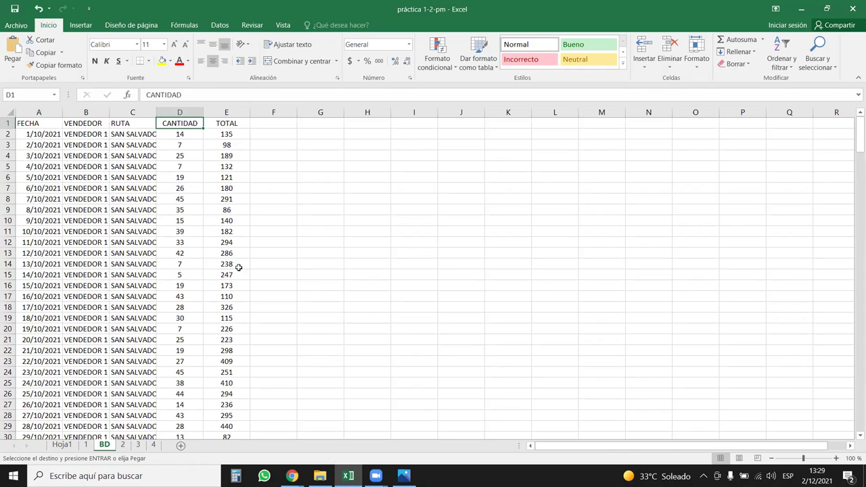
key(ctrl+shift+l)
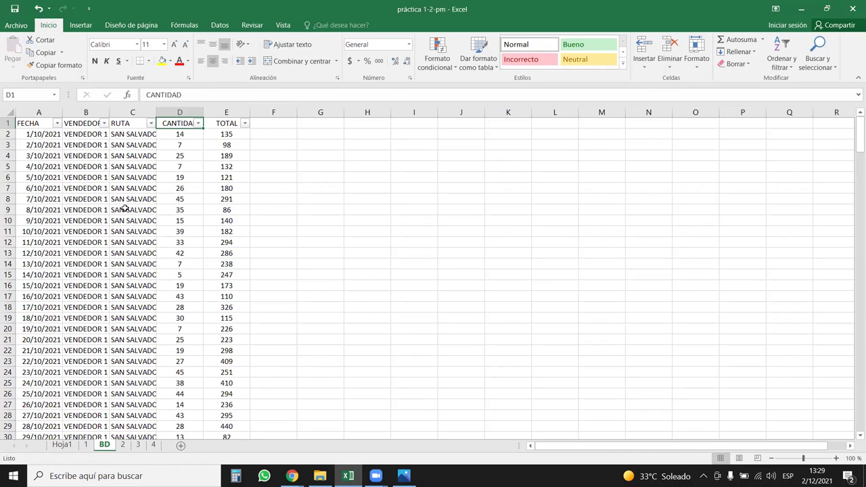
Sort the BD data by FECHA from oldest to newest
click(58, 125)
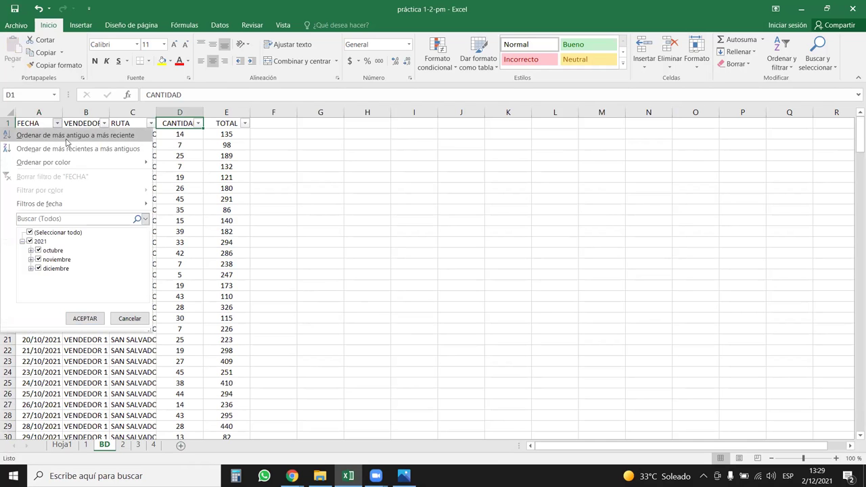
click(80, 135)
click(371, 177)
Widen column B for vendor names and check the sorted VENDEDOR, RUTA and TOTAL values
drag(109, 112, 193, 112)
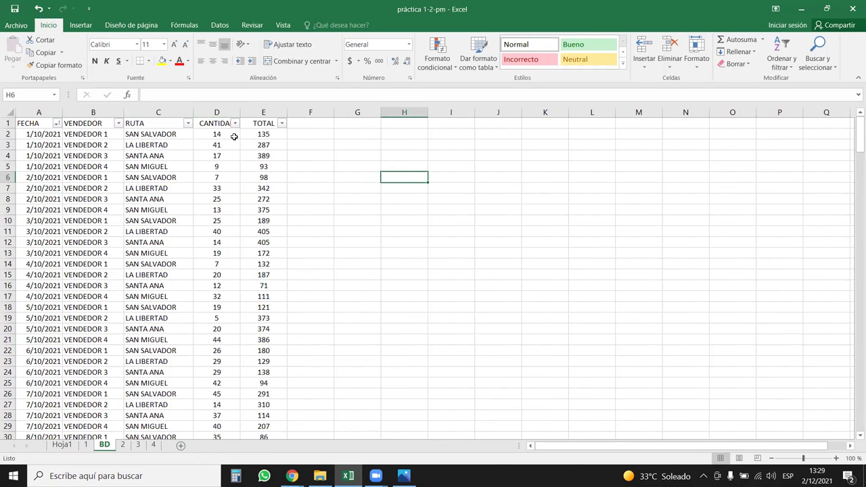
drag(228, 149, 270, 210)
click(267, 144)
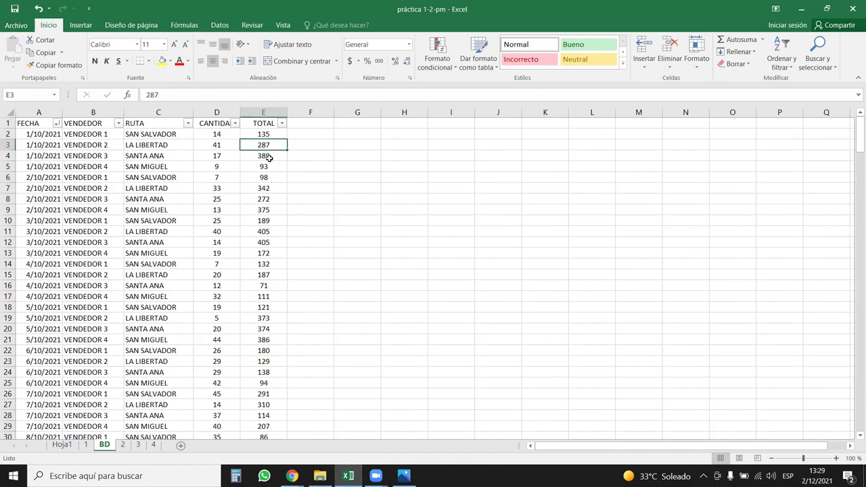
drag(269, 157, 277, 249)
click(159, 178)
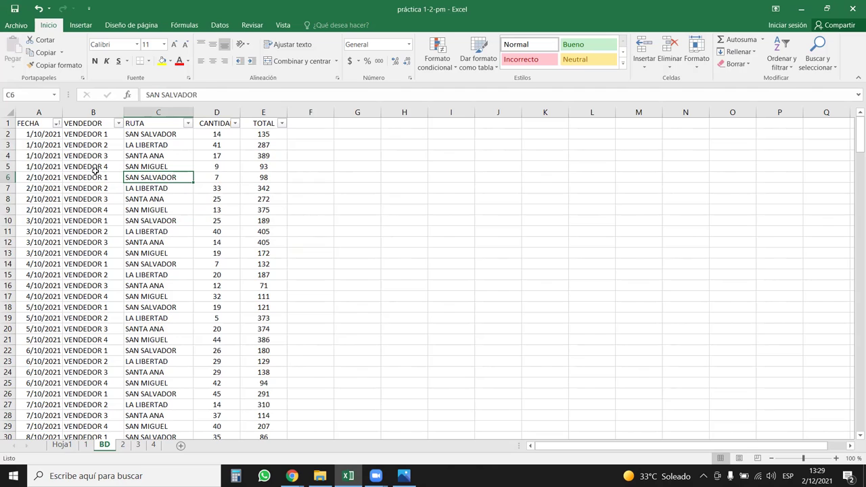
drag(95, 169, 91, 177)
click(119, 230)
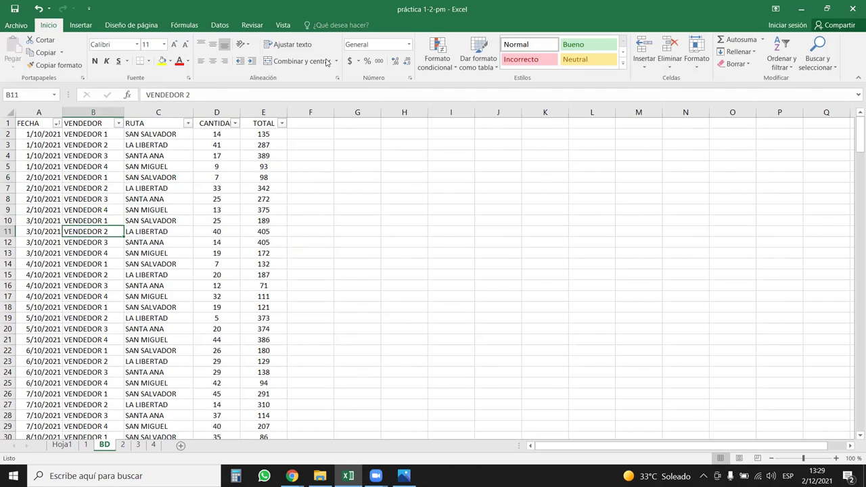
click(135, 232)
drag(30, 188, 169, 242)
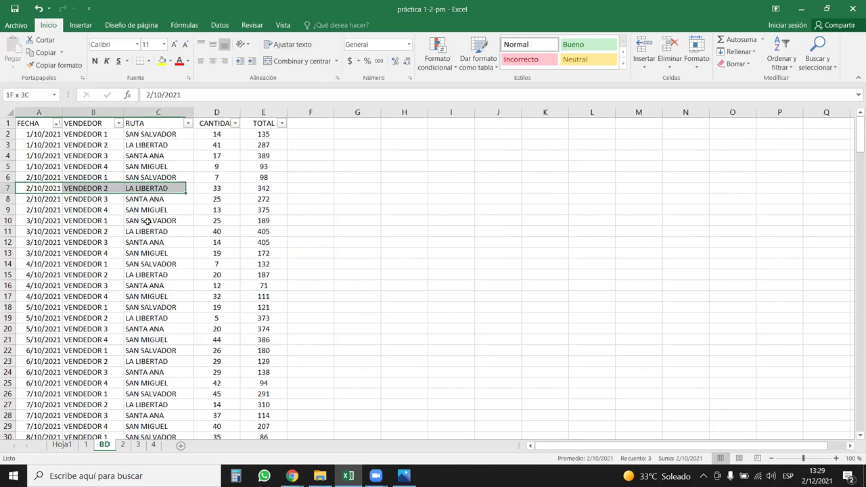
click(77, 222)
Convert the BD data into a table with headers using the red-bordered table style
click(79, 27)
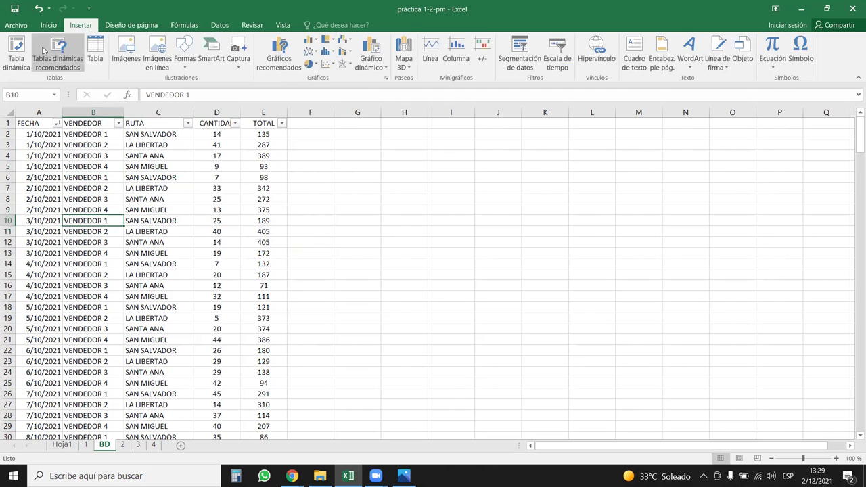
click(94, 54)
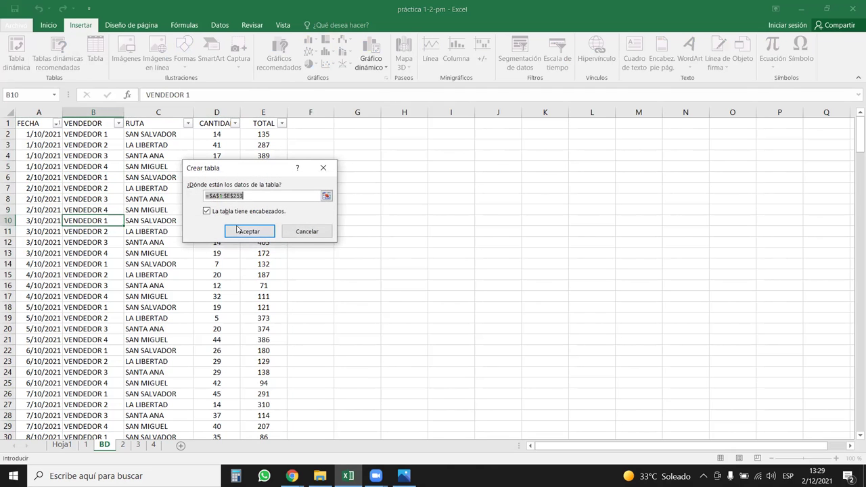
click(238, 231)
scroll(498, 424, down, 1)
scroll(498, 433, down, 9)
scroll(499, 433, up, 3)
scroll(498, 433, up, 6)
scroll(482, 362, up, 1)
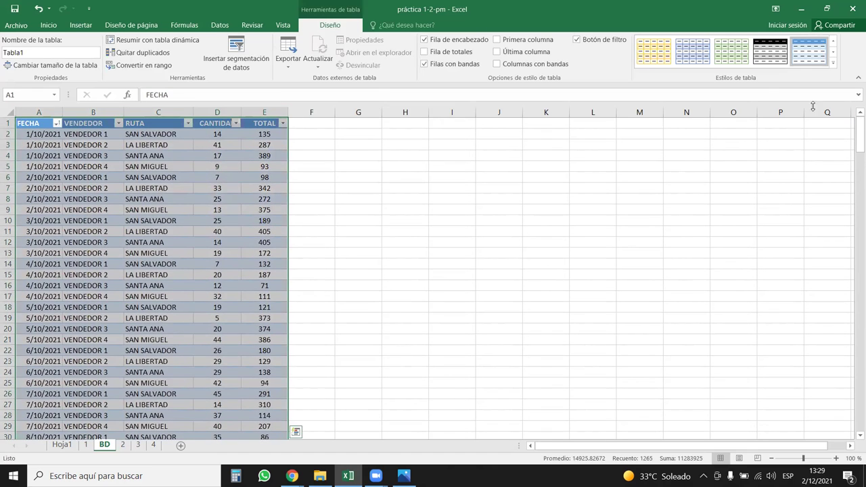
click(832, 53)
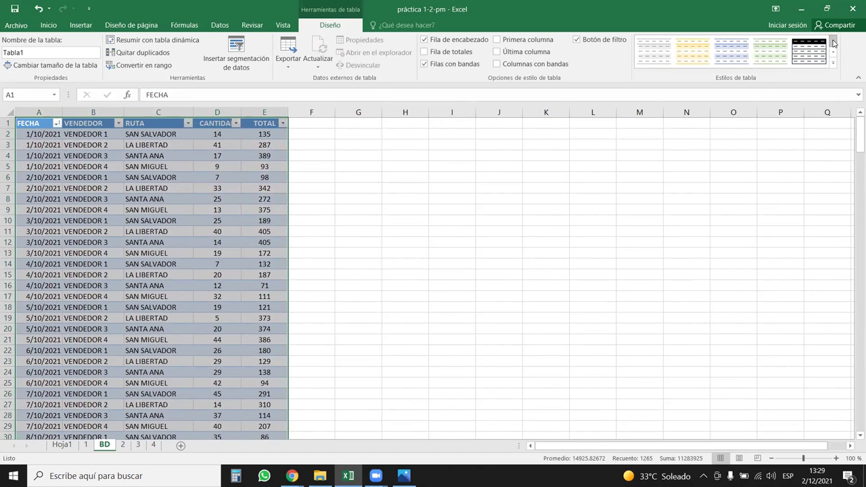
click(654, 51)
Center the contents of columns A–E and widen column D so CANTIDAD fits
click(159, 232)
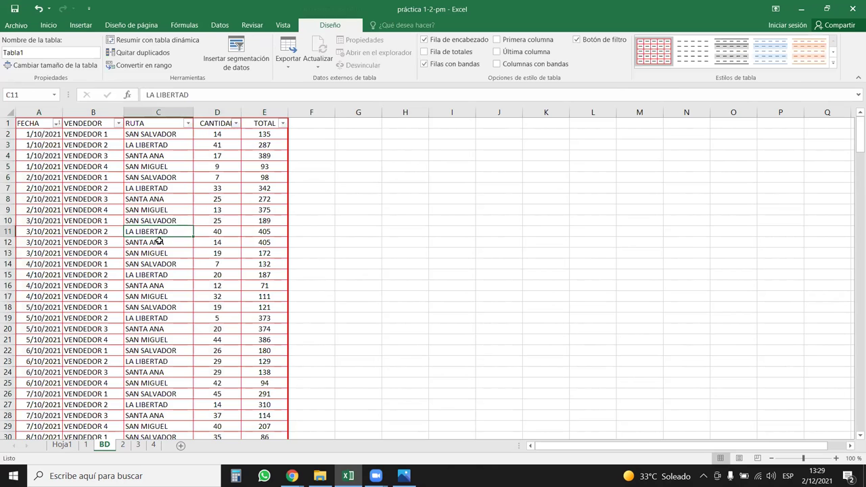
drag(39, 112, 256, 134)
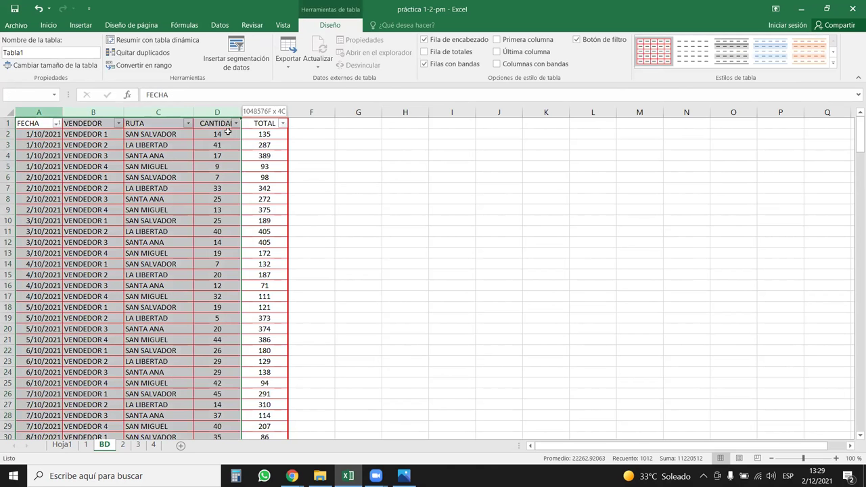
click(48, 25)
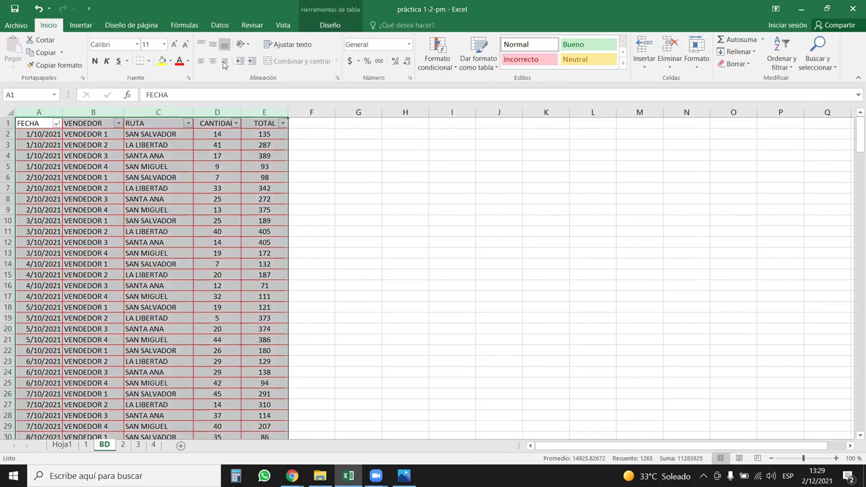
click(212, 61)
click(216, 220)
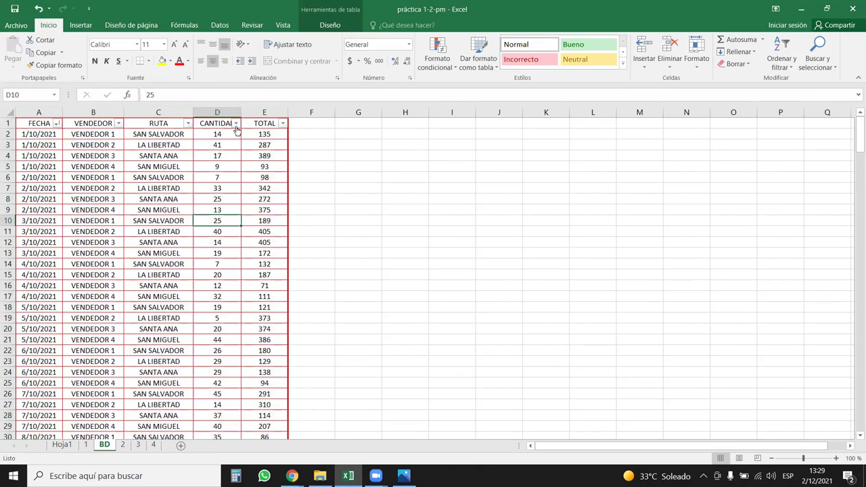
drag(241, 113, 252, 112)
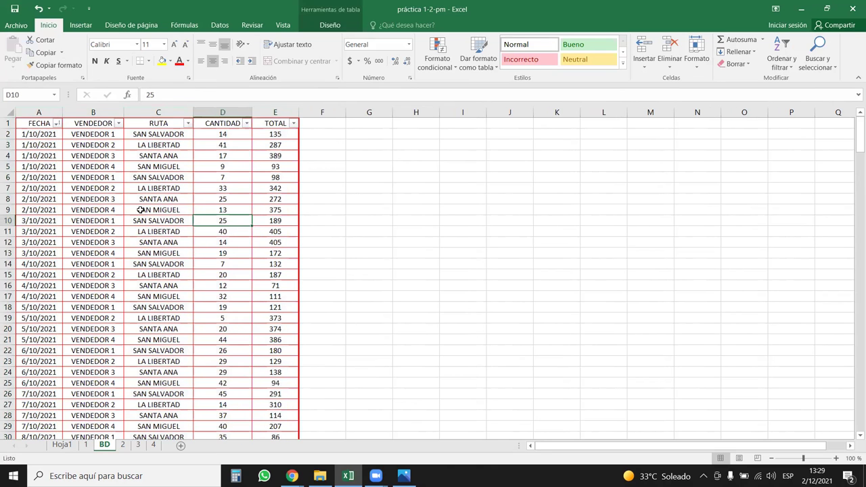
click(121, 187)
click(331, 25)
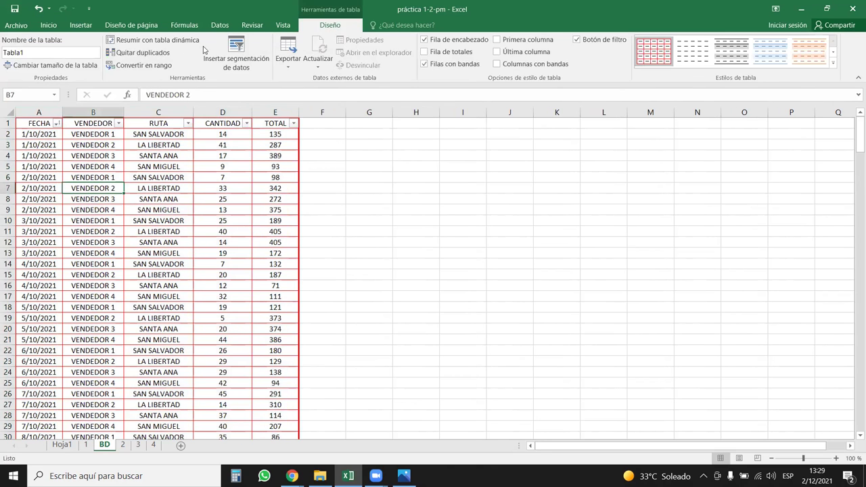
Insert slicers for the FECHA, VENDEDOR and RUTA columns
click(236, 54)
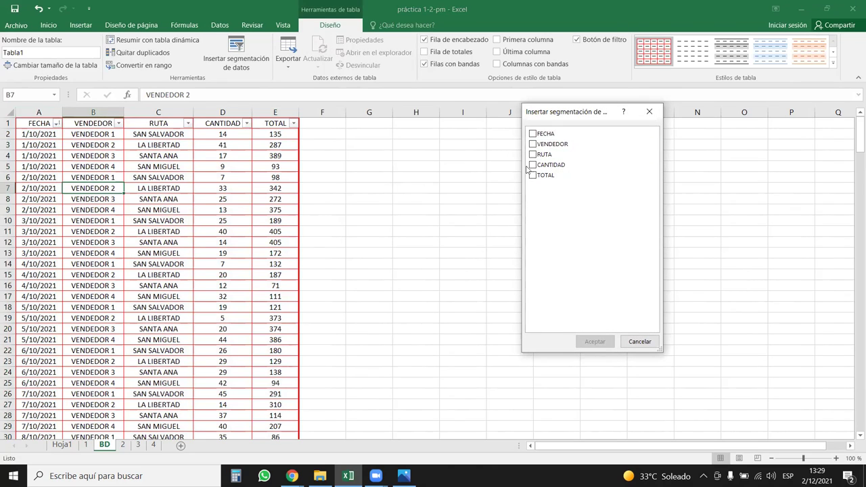
click(532, 133)
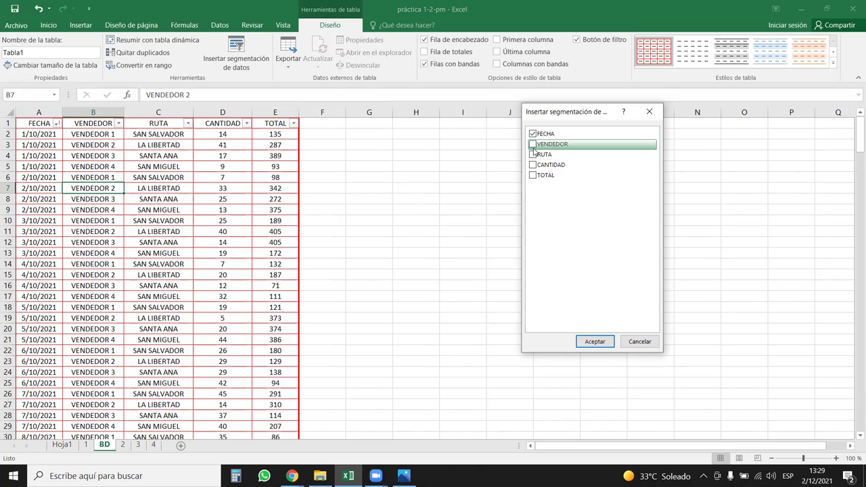
click(532, 145)
click(532, 154)
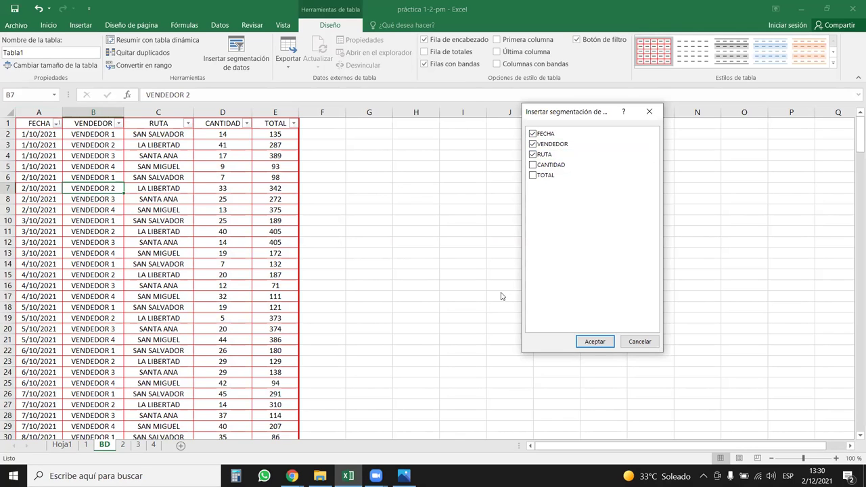
click(592, 341)
Arrange the RUTA, VENDEDOR and FECHA slicers beside the table and enlarge FECHA
mouse_move(506, 238)
mouse_down()
mouse_move(624, 236)
mouse_move(698, 163)
mouse_up()
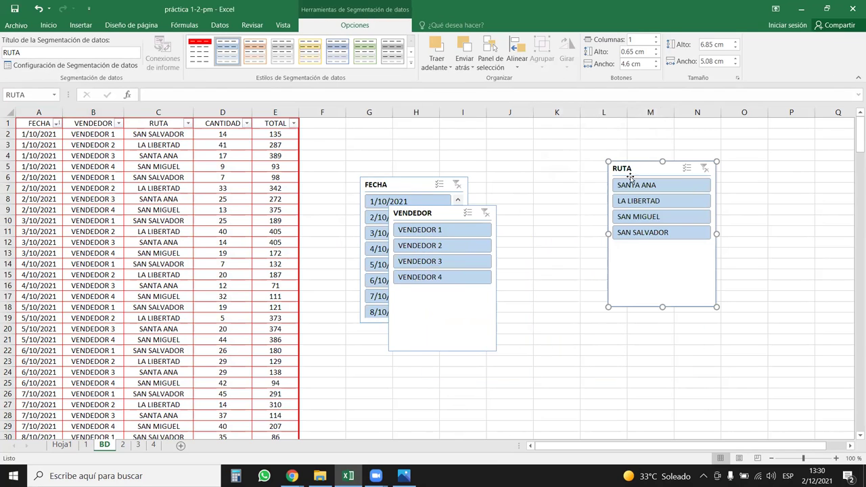
drag(434, 218, 564, 189)
mouse_move(418, 191)
mouse_down()
mouse_move(405, 135)
mouse_move(361, 130)
mouse_up()
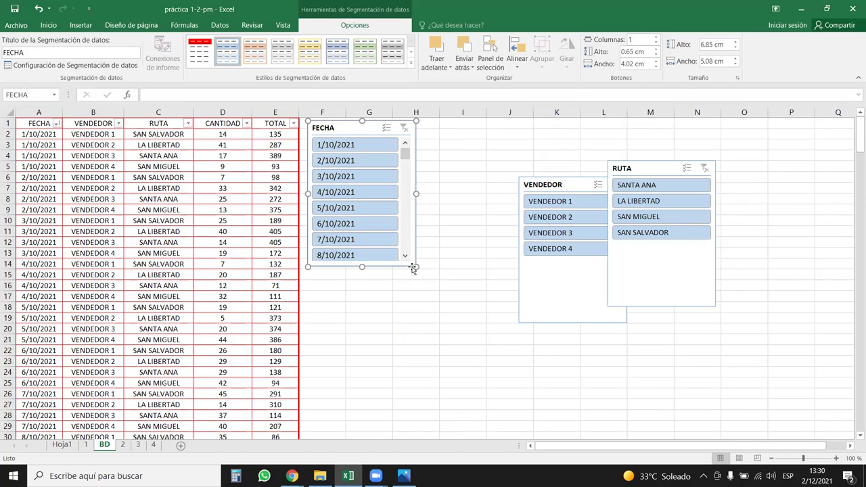
drag(415, 268, 441, 312)
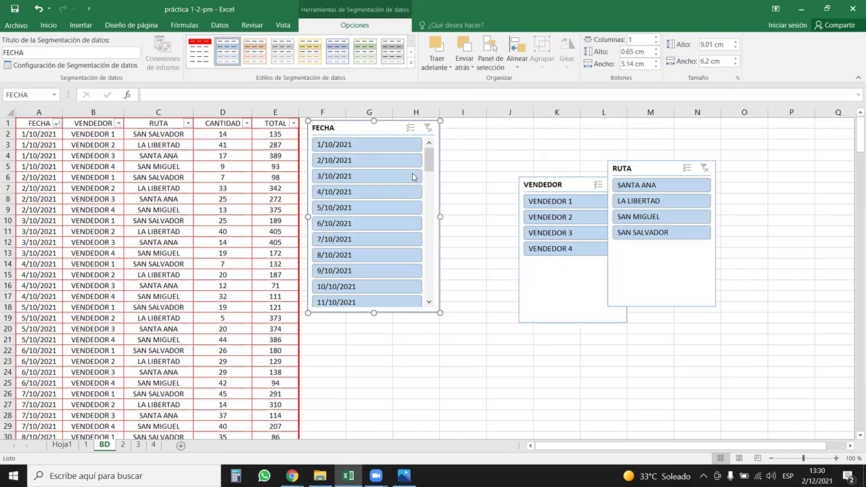
right_click(378, 129)
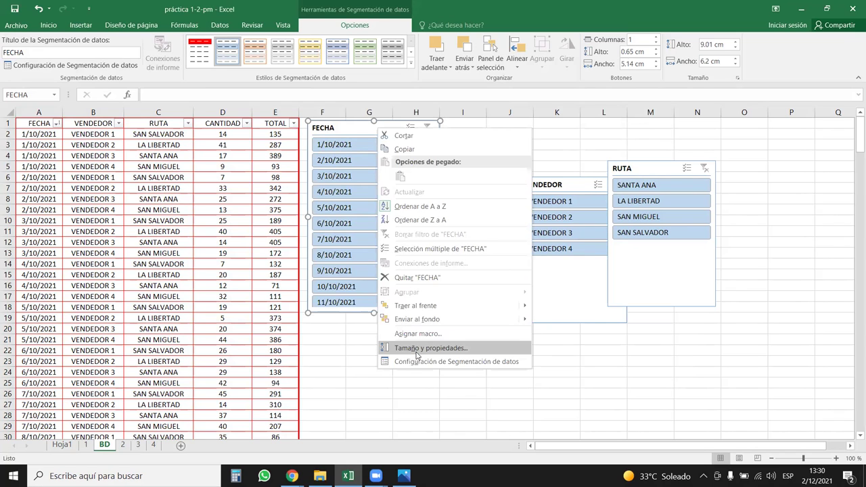
click(417, 361)
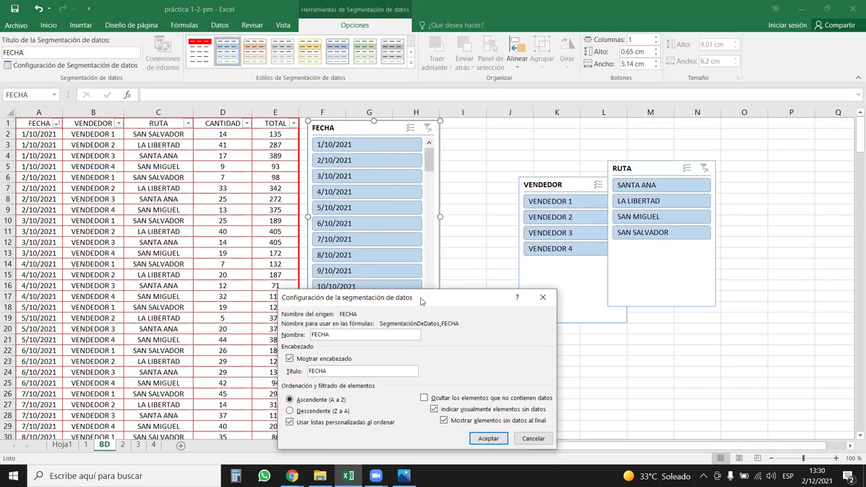
drag(424, 298, 460, 182)
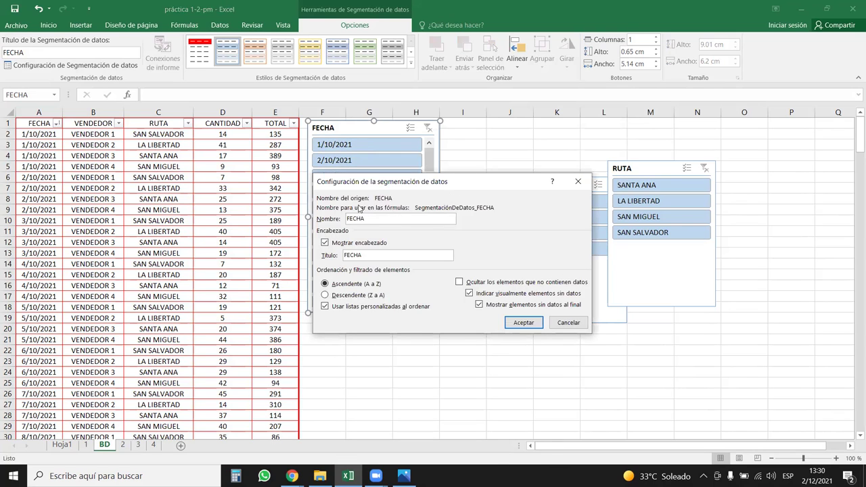
click(578, 182)
mouse_move(429, 160)
mouse_down()
mouse_move(438, 313)
mouse_move(429, 153)
mouse_up()
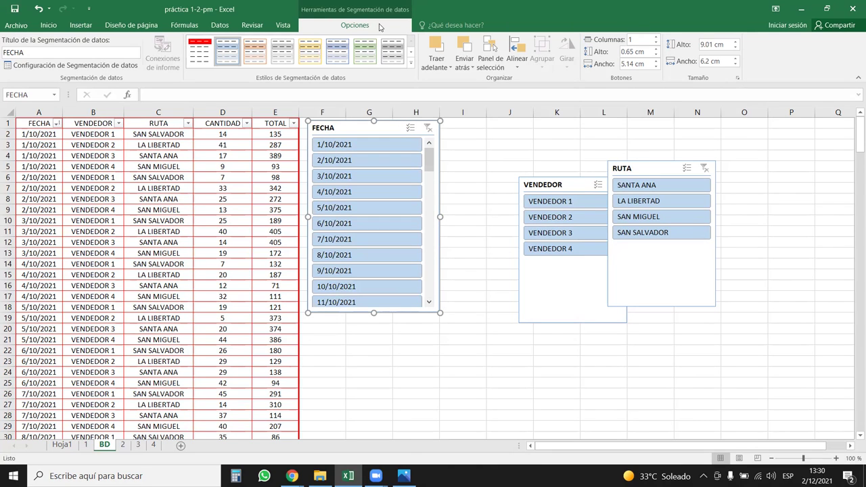
right_click(372, 135)
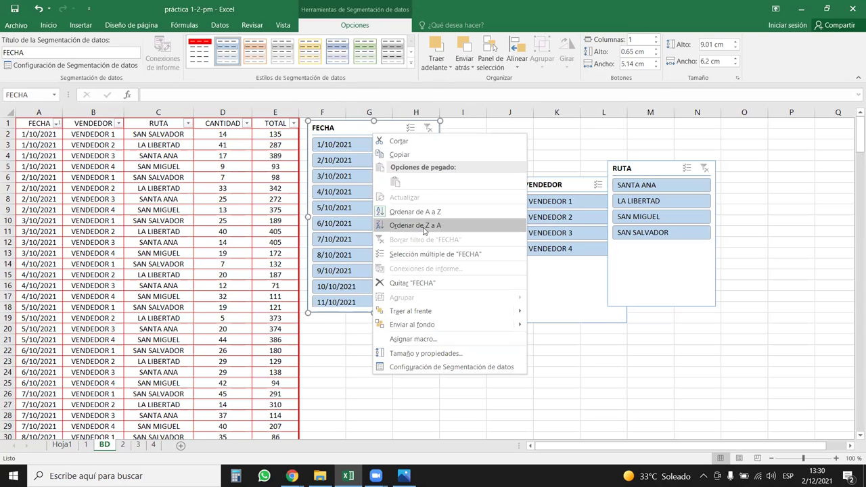
click(426, 254)
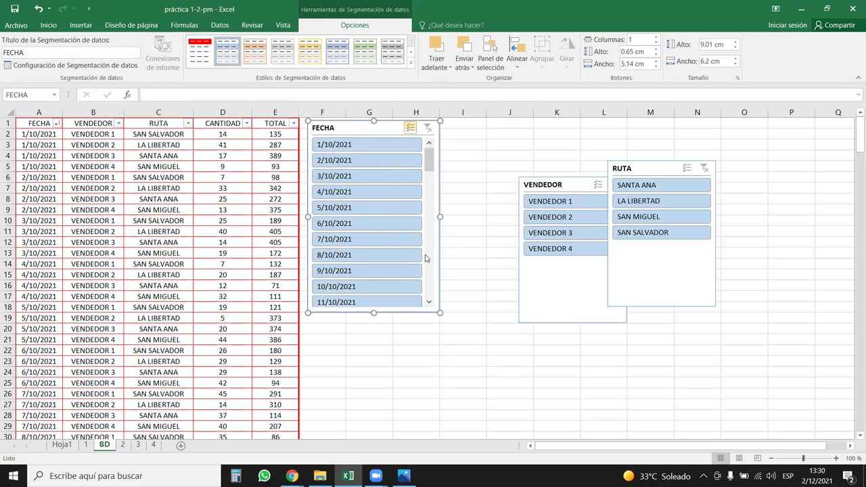
right_click(393, 128)
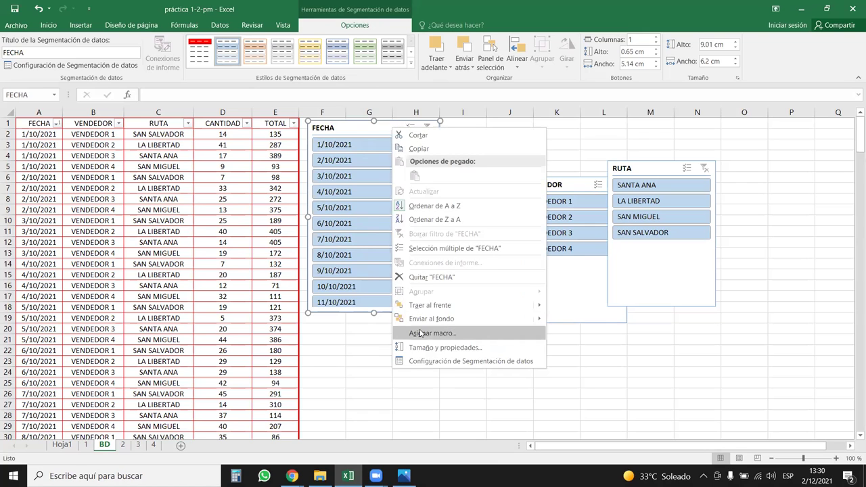
mouse_move(426, 319)
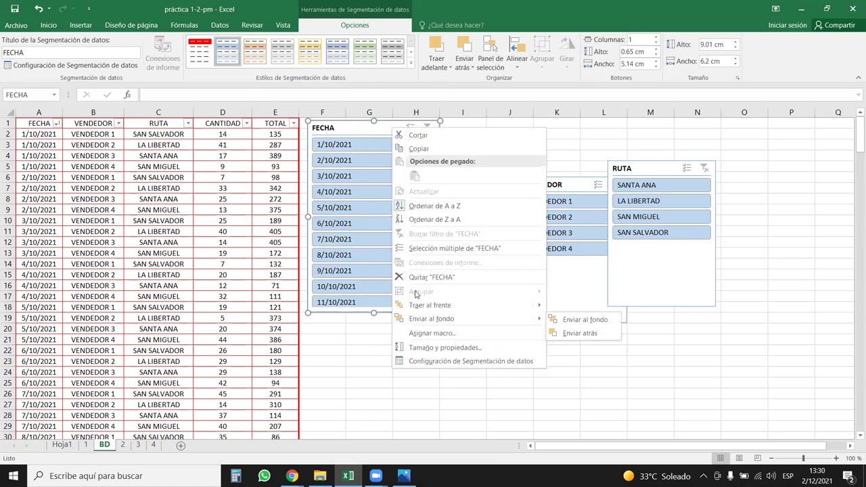
click(446, 347)
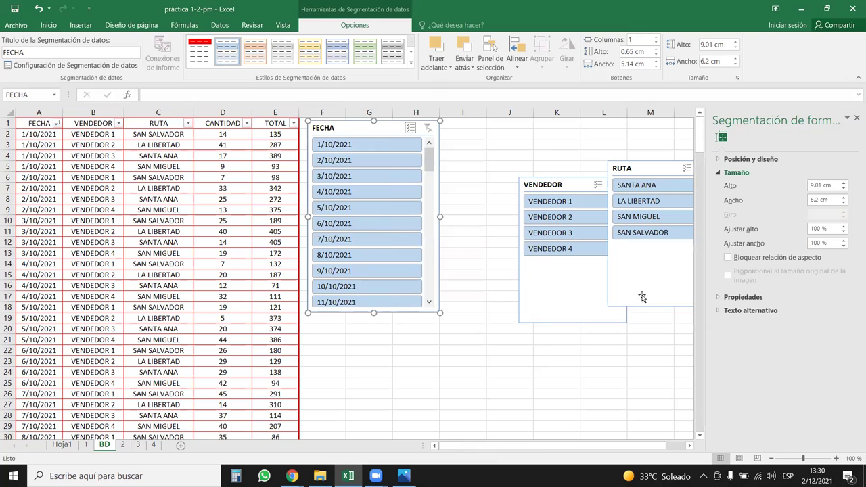
click(722, 298)
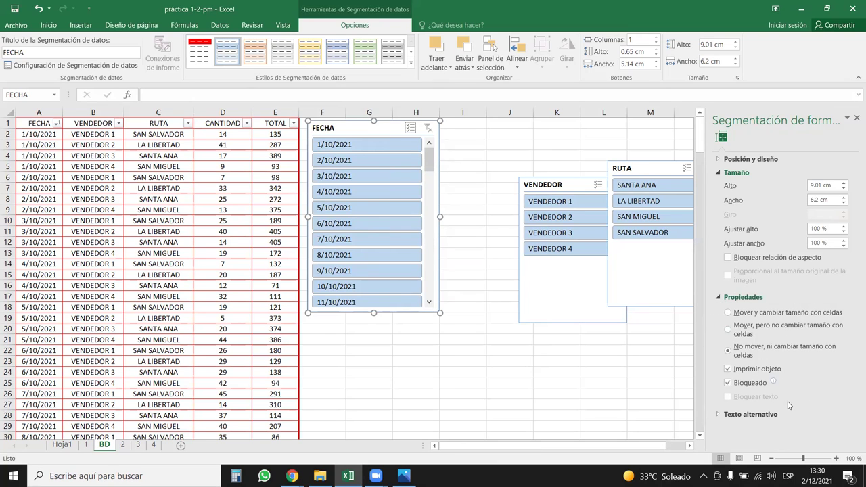
click(855, 119)
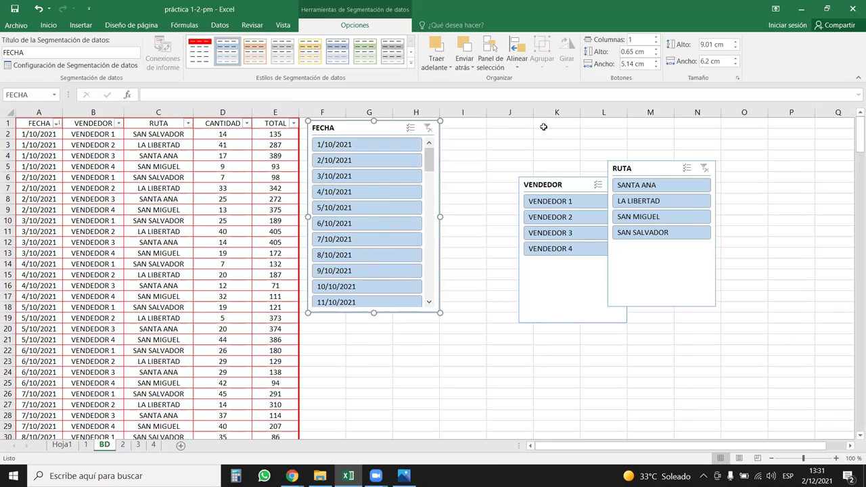
Place VENDEDOR and RUTA slicers side by side and filter to VENDEDOR 1 and 4
drag(581, 185, 535, 147)
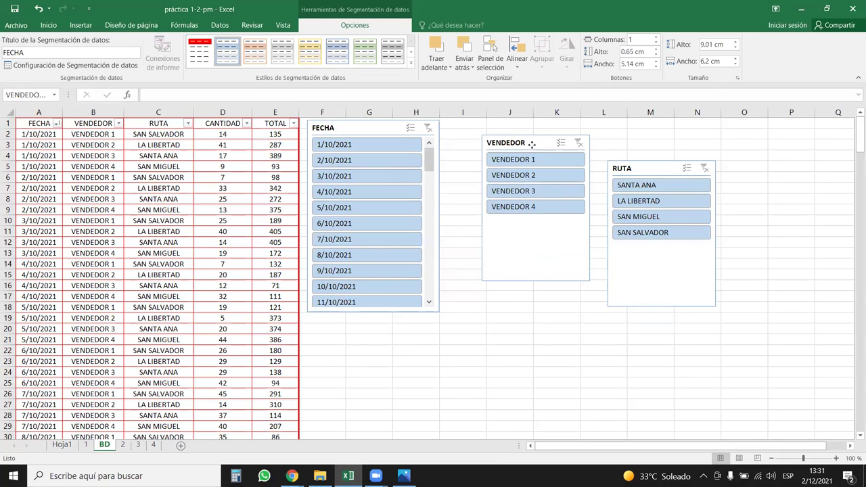
mouse_move(633, 170)
mouse_down()
mouse_move(606, 148)
mouse_move(639, 153)
mouse_up()
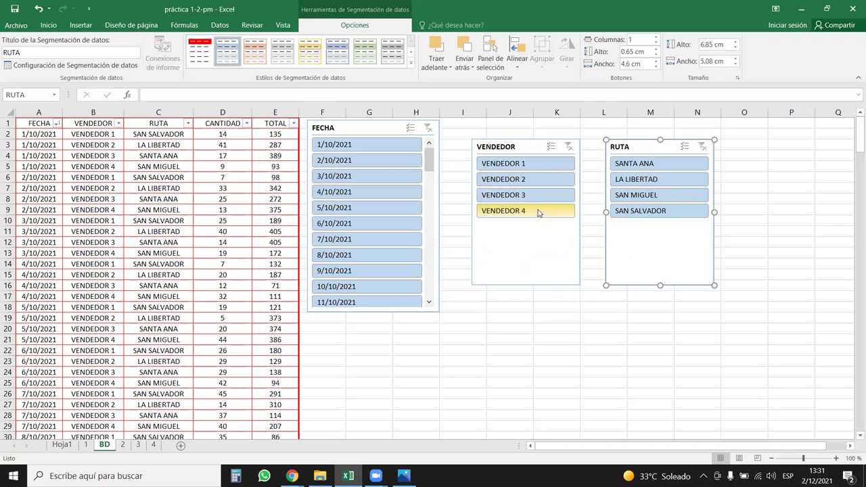
click(525, 164)
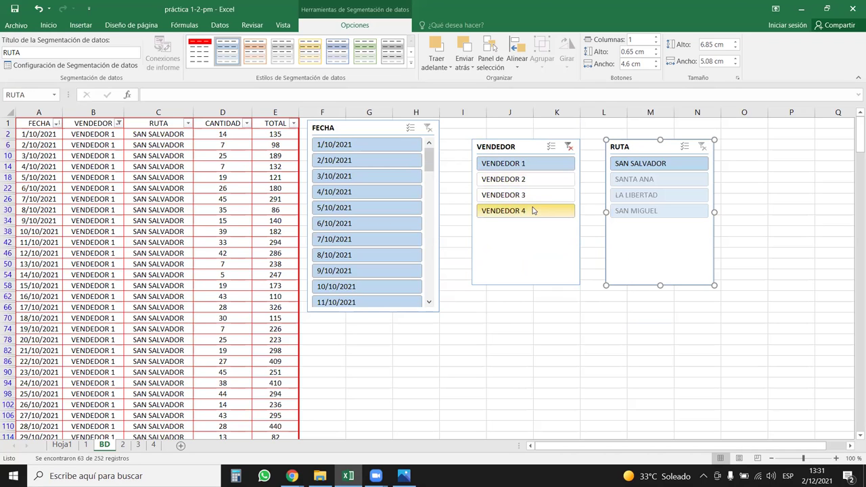
ctrl+click(532, 210)
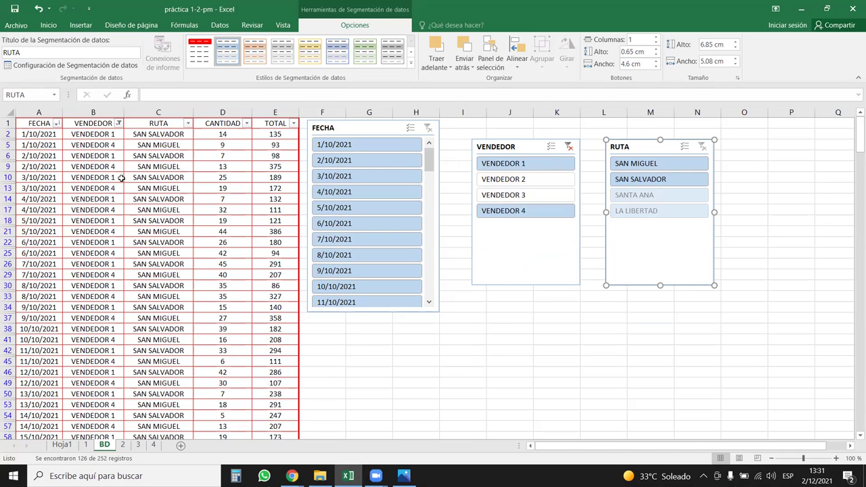
drag(141, 138, 169, 338)
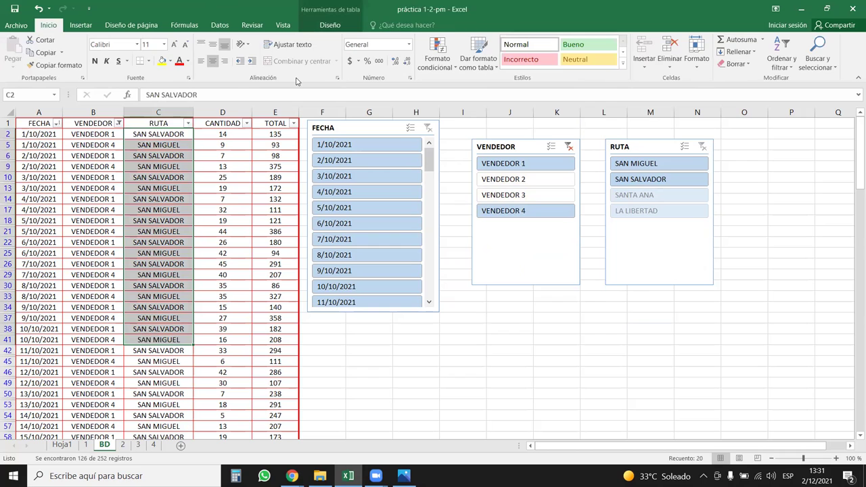
click(153, 177)
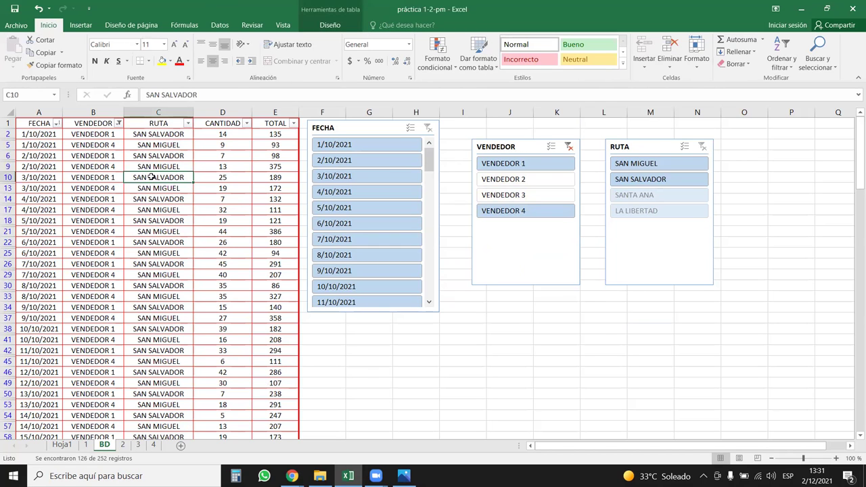
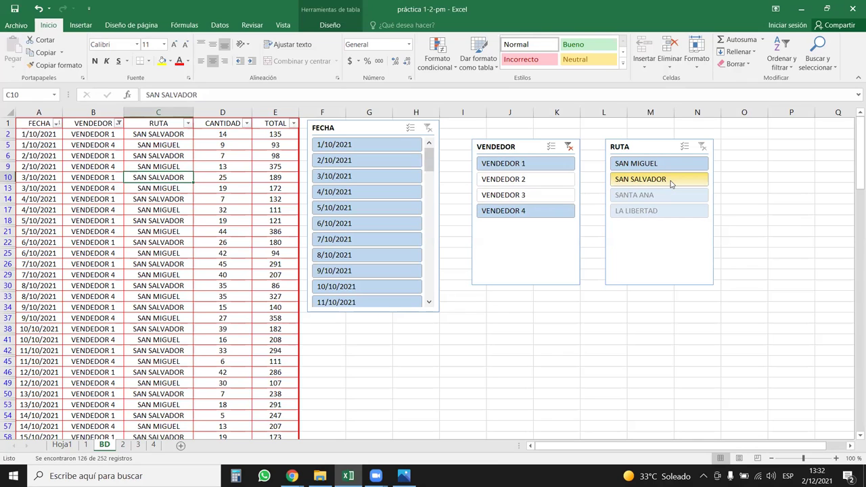
Filter the BD table to VENDEDOR 1 only with the VENDEDOR slicer
click(521, 165)
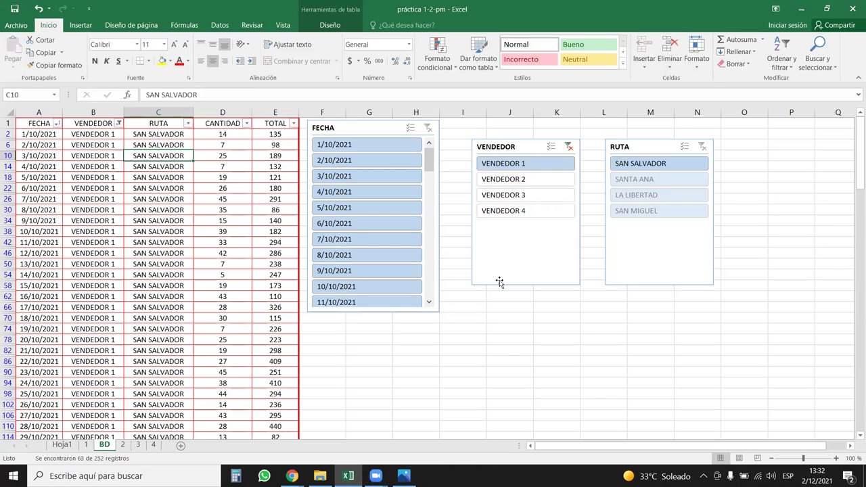
Filter the FECHA slicer to 1/10/2021 alone and reposition the slicer slightly lower
click(395, 130)
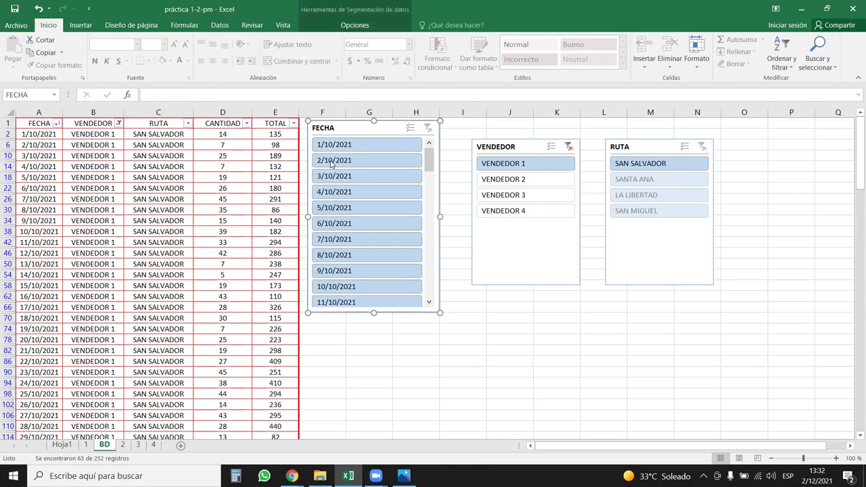
click(411, 127)
click(356, 148)
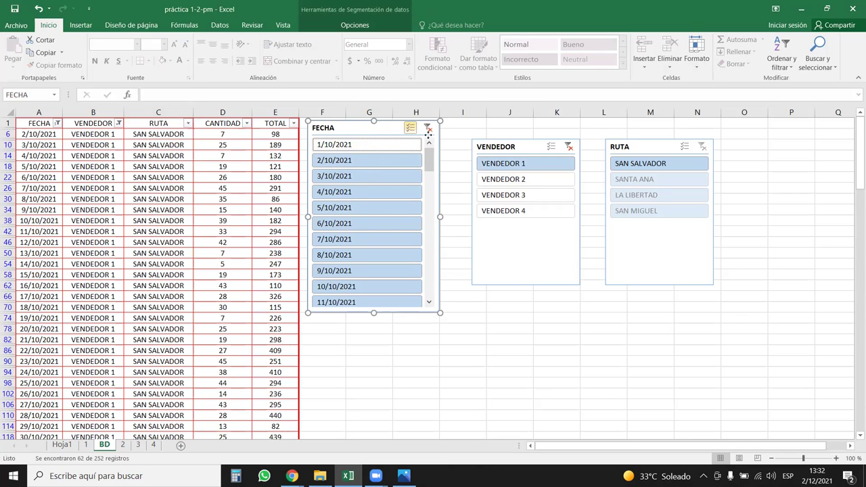
click(410, 127)
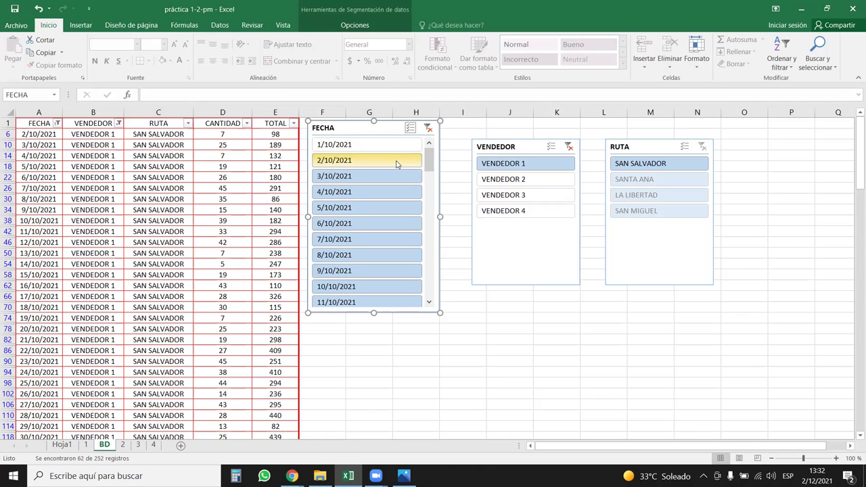
mouse_move(425, 158)
mouse_down()
mouse_move(434, 156)
mouse_move(415, 100)
mouse_up()
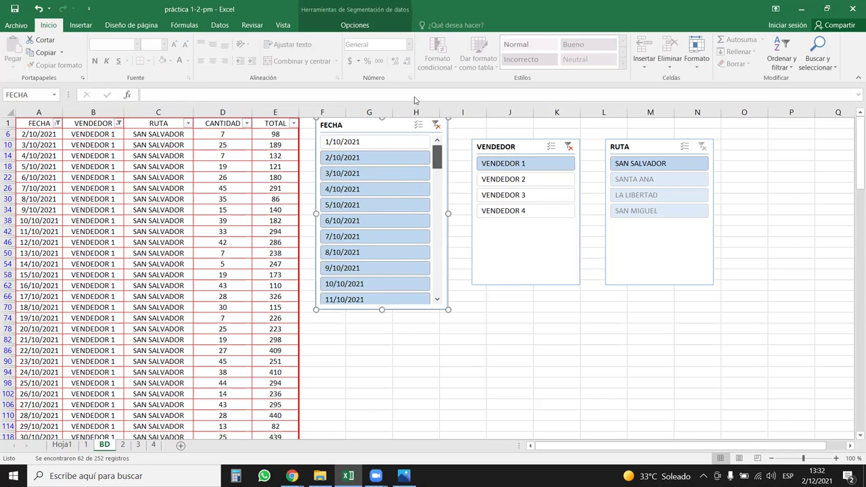
click(390, 143)
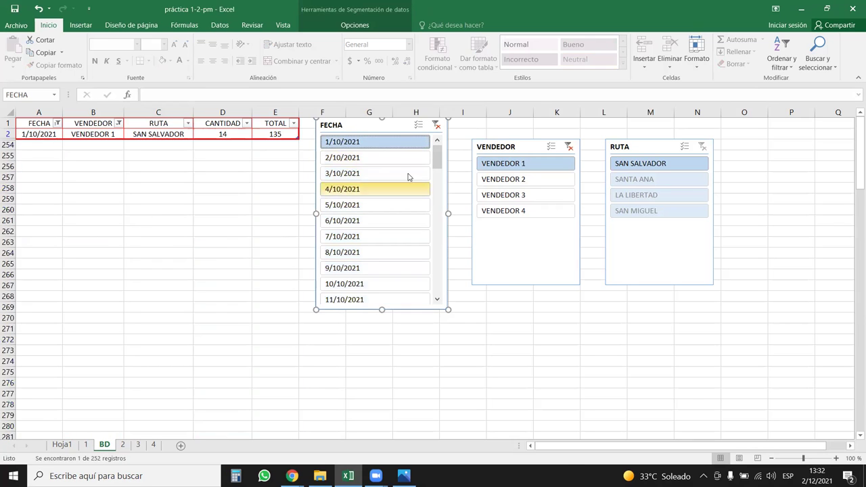
drag(383, 130, 387, 141)
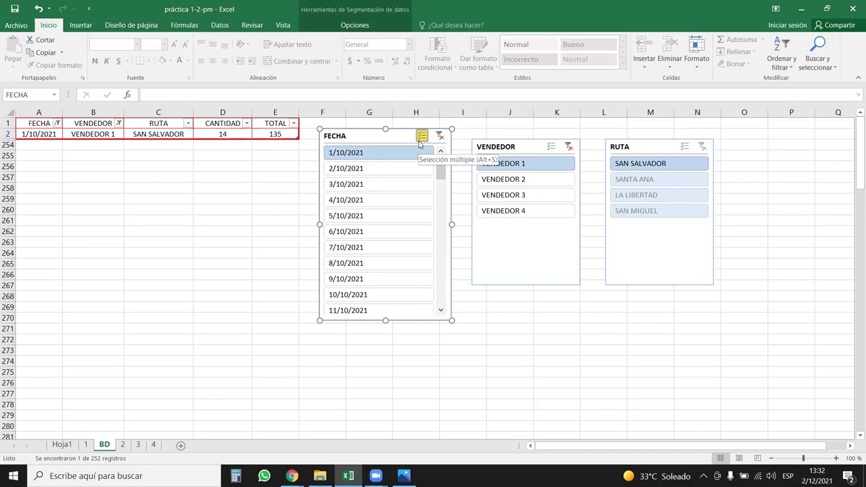
Use Multi-Select to add 2/10 through 5/10/2021, then clear the VENDEDOR filter
click(419, 141)
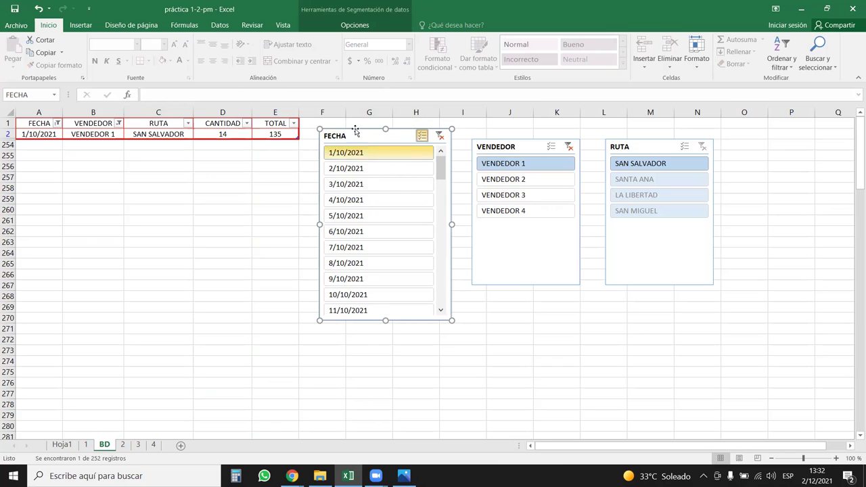
click(366, 170)
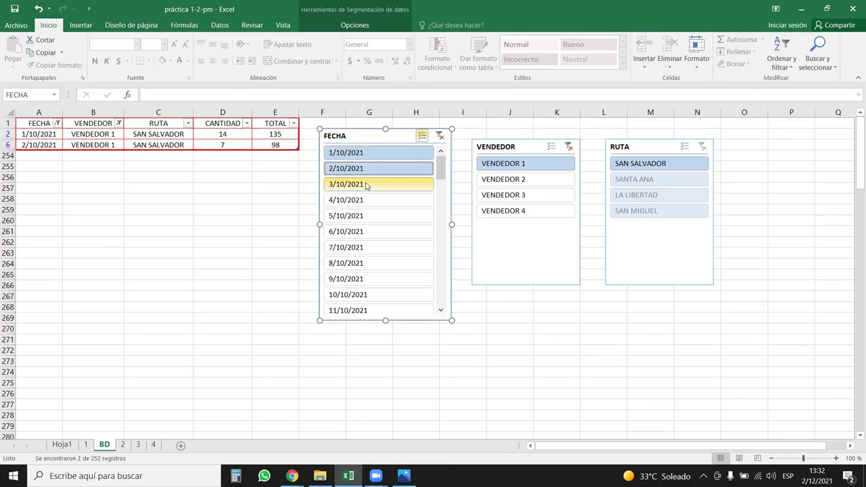
click(366, 185)
click(364, 200)
click(364, 215)
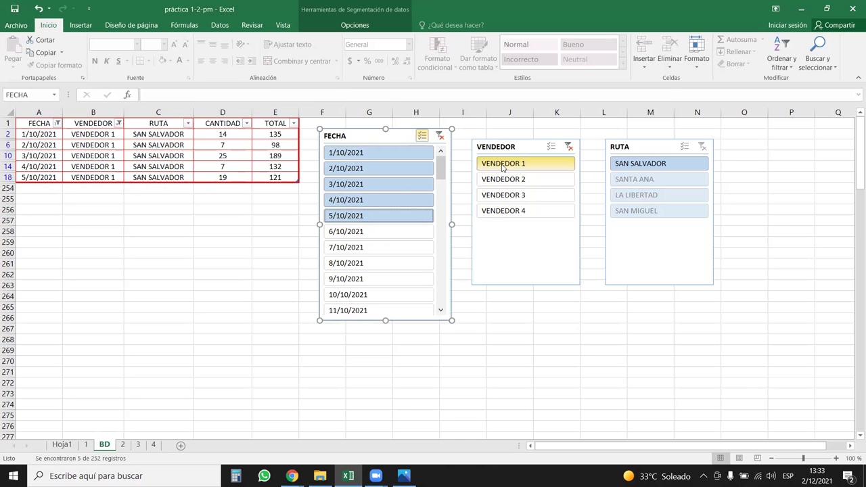
click(569, 147)
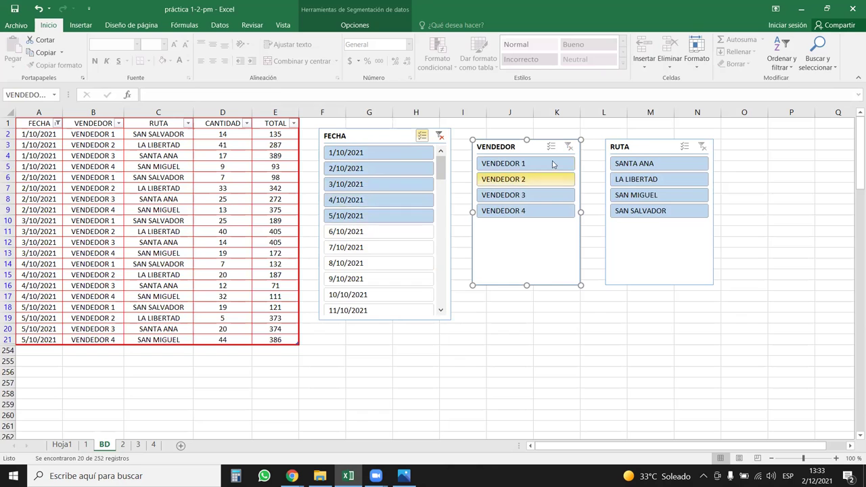
Move the RUTA slicer right, filter to VENDEDOR 1, and nudge the VENDEDOR slicer right
click(279, 177)
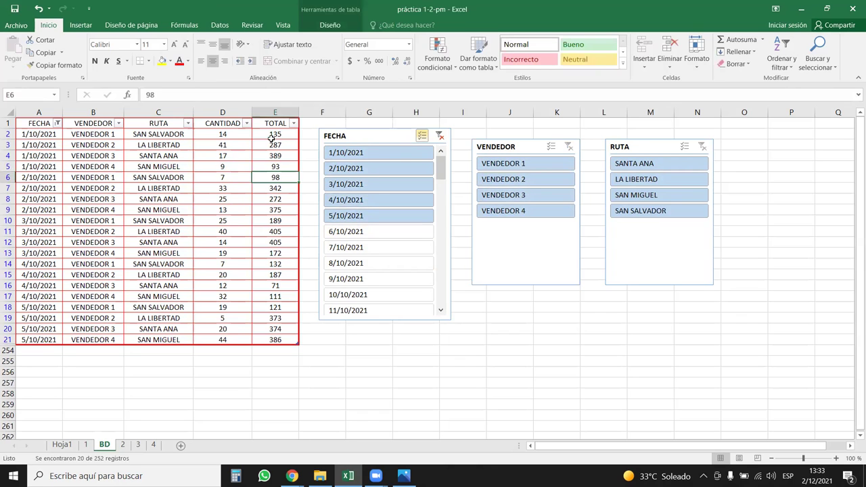
mouse_move(650, 140)
mouse_down()
mouse_move(624, 145)
mouse_move(640, 142)
mouse_up()
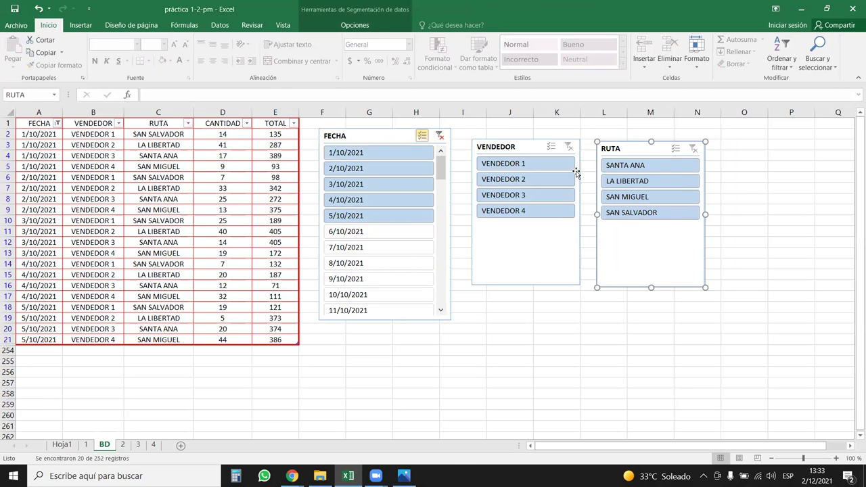
drag(623, 149, 687, 142)
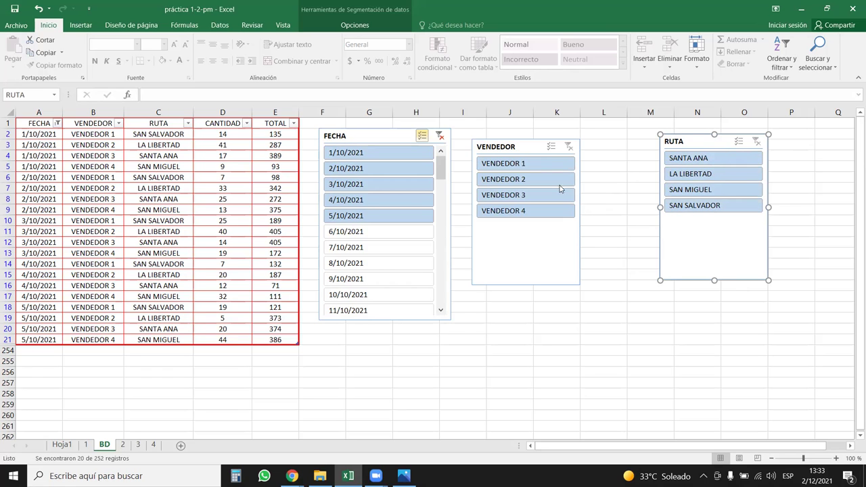
click(513, 163)
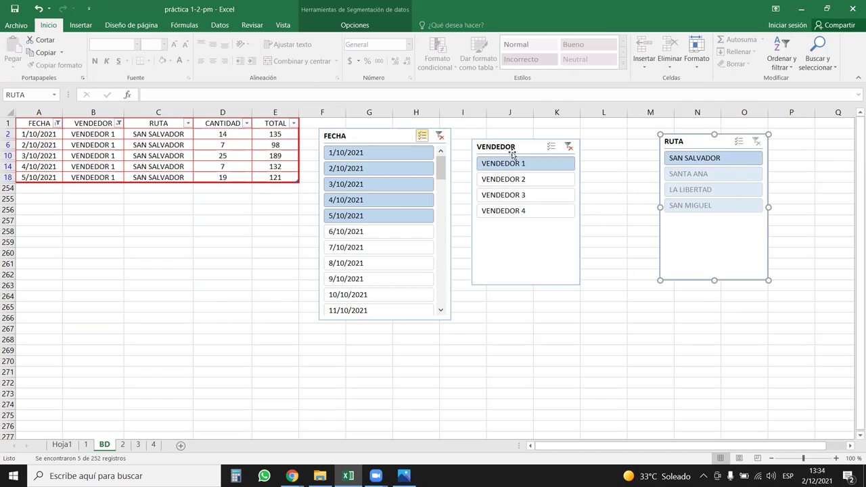
drag(512, 152, 537, 147)
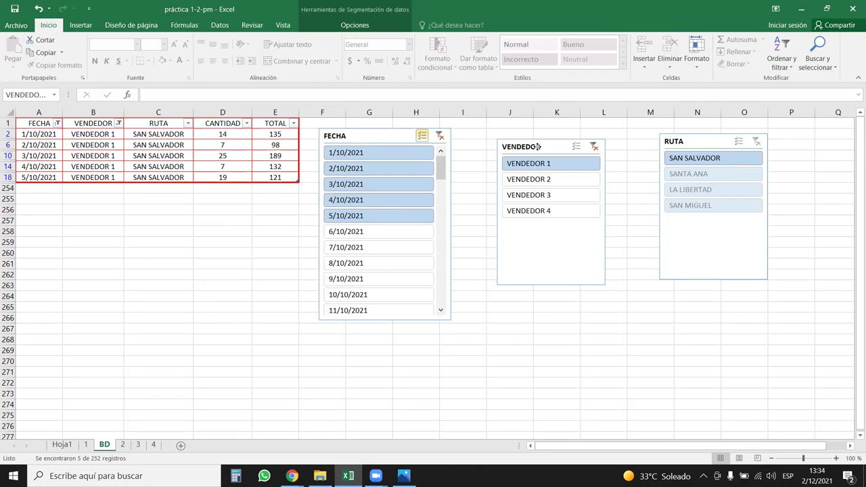
Line up the FECHA, VENDEDOR and RUTA slicers side by side in one row
drag(379, 138, 415, 149)
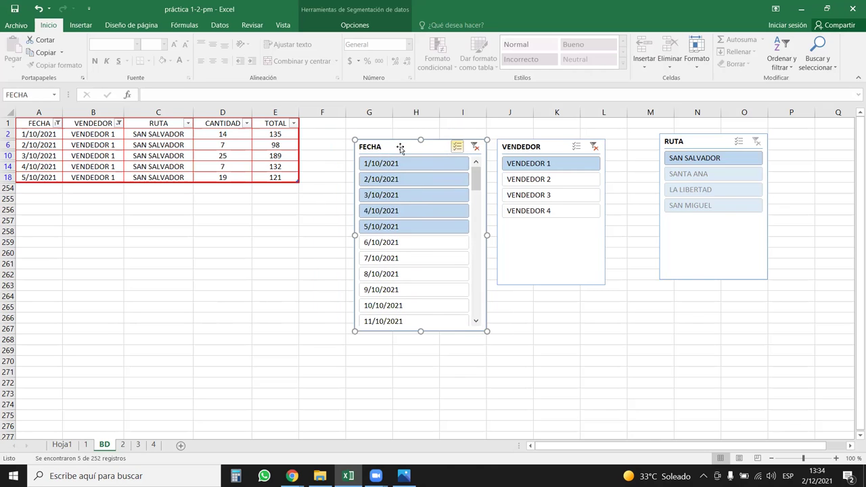
mouse_move(678, 142)
mouse_down()
mouse_move(646, 138)
mouse_move(622, 148)
mouse_up()
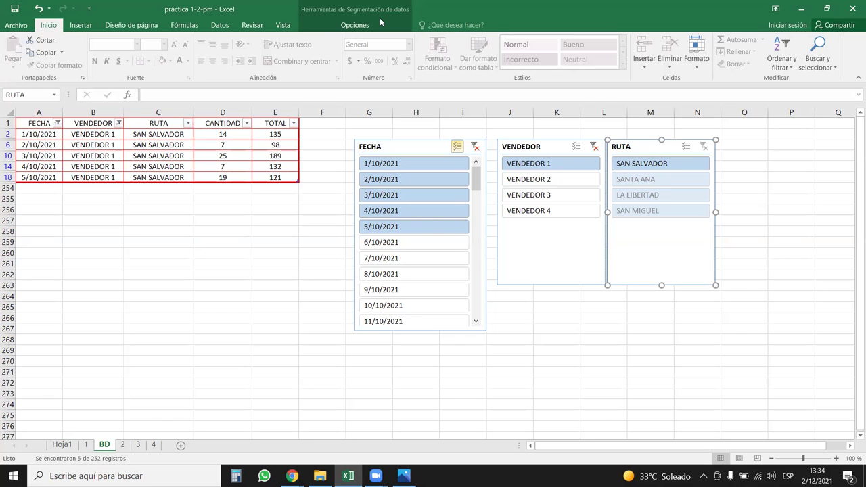
Clear the FECHA and VENDEDOR slicer filters so all records show
click(475, 147)
click(594, 151)
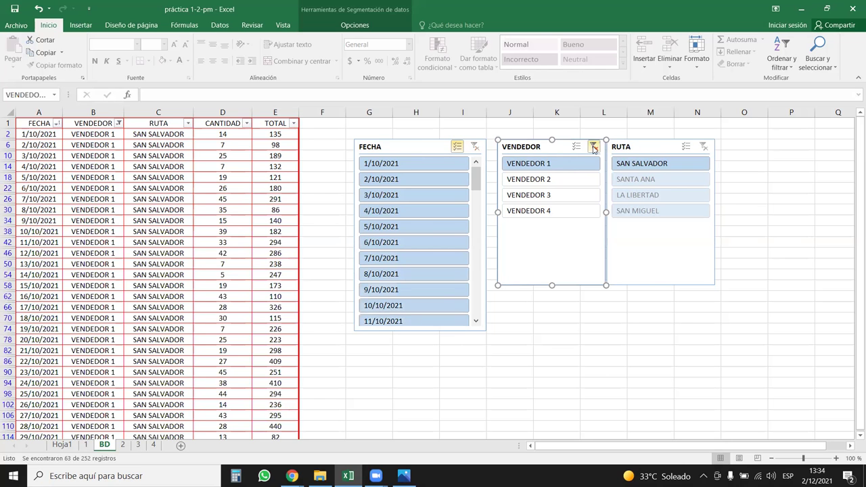
click(594, 148)
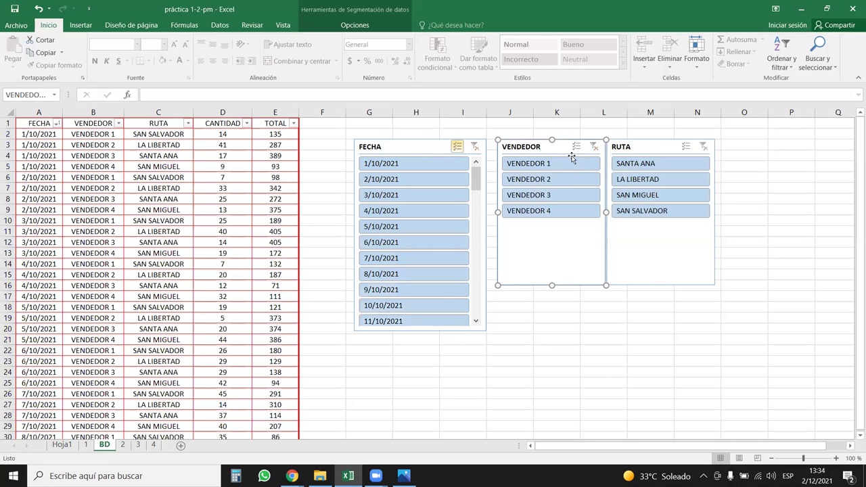
Open the VENDEDOR slicer's Tamaño y propiedades pane after checking the Alinear options
click(362, 26)
click(520, 61)
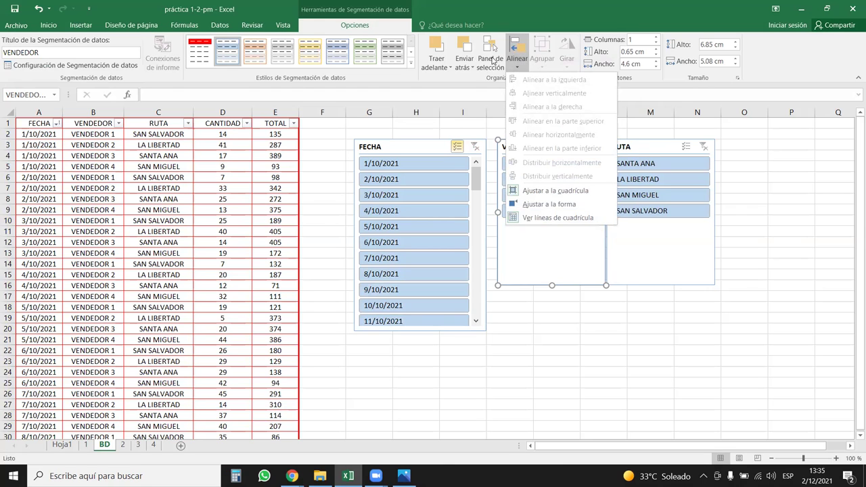
click(535, 247)
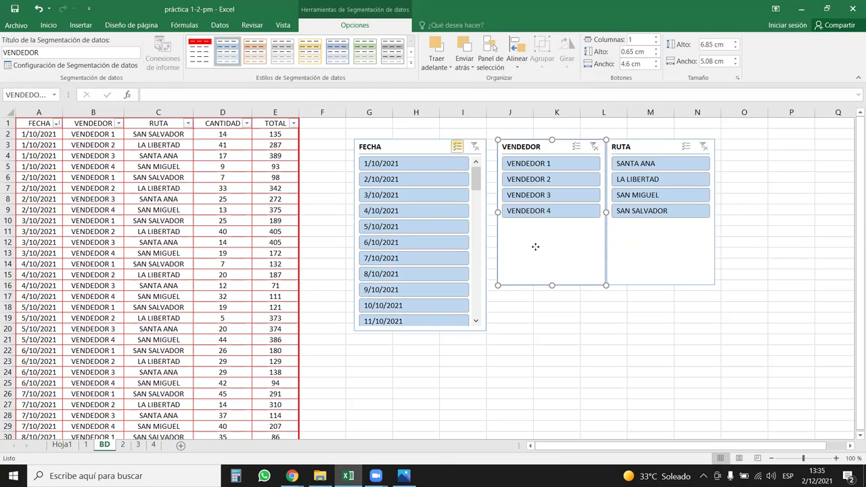
right_click(535, 247)
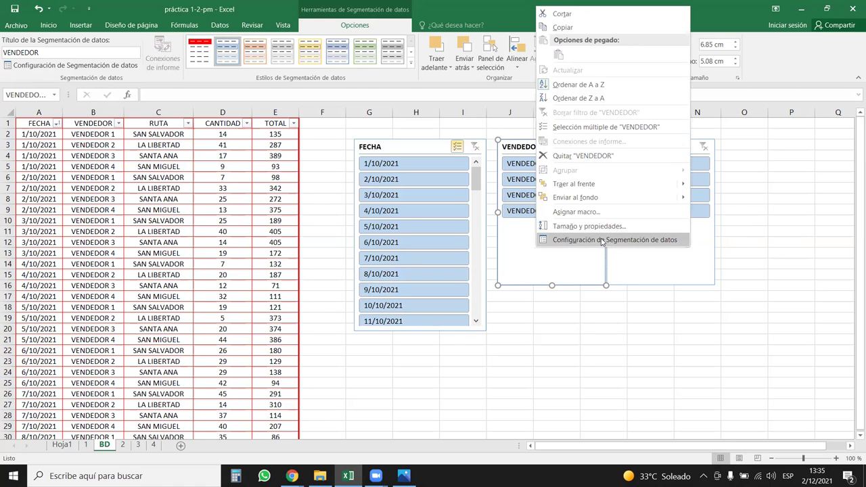
click(602, 239)
click(734, 175)
right_click(548, 223)
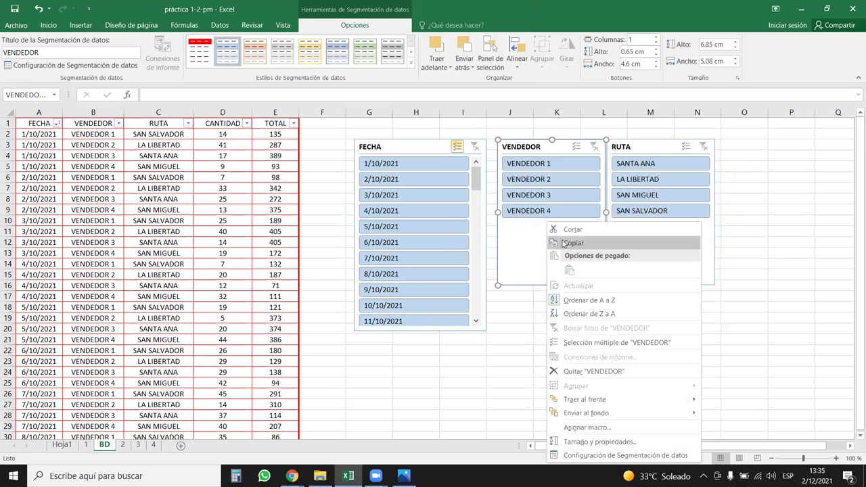
click(598, 442)
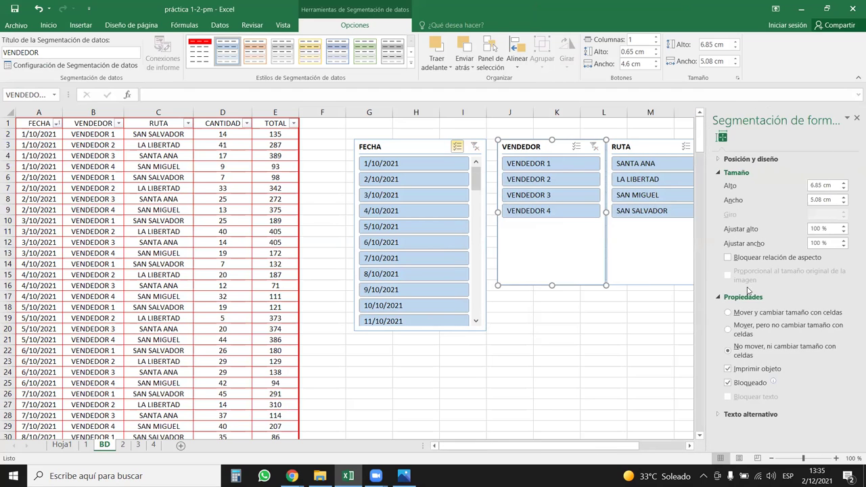
Close the size and properties pane and delete the FECHA slicer
click(855, 118)
mouse_move(450, 140)
mouse_down()
mouse_move(690, 135)
mouse_move(443, 135)
mouse_up()
right_click(426, 139)
key(Escape)
key(Delete)
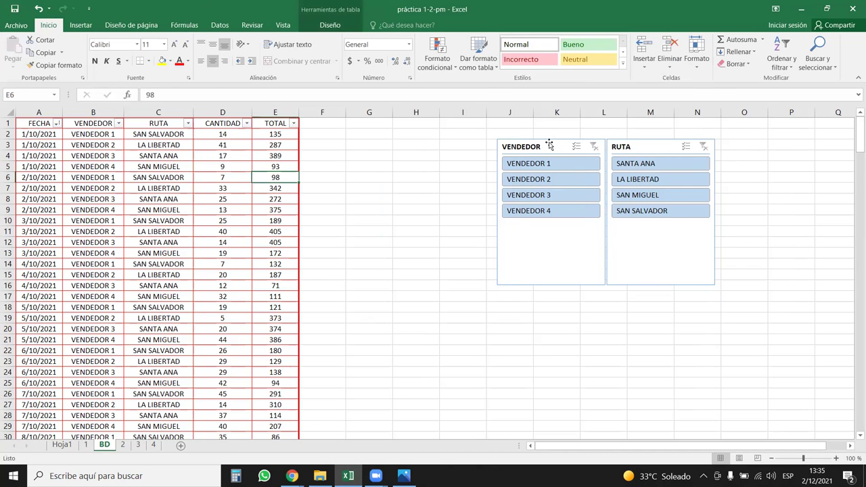
Select cell A9 in the data table and bring up the Insertar tab
click(59, 209)
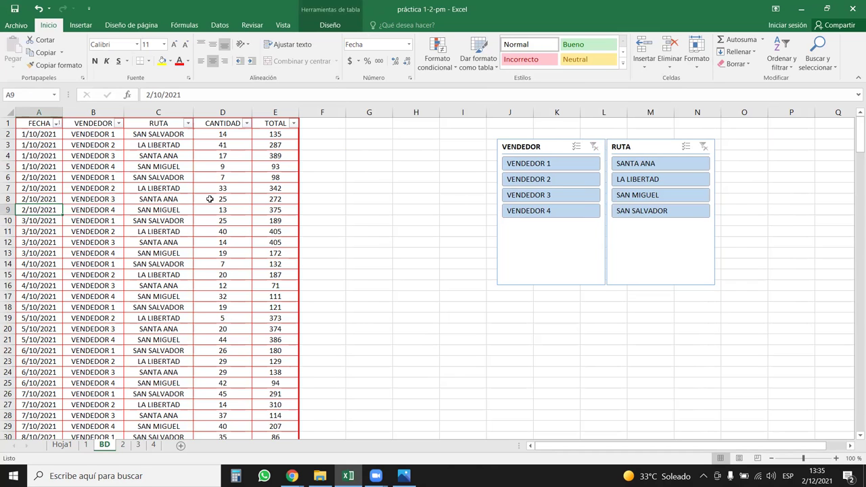
key(alt)
key(Right)
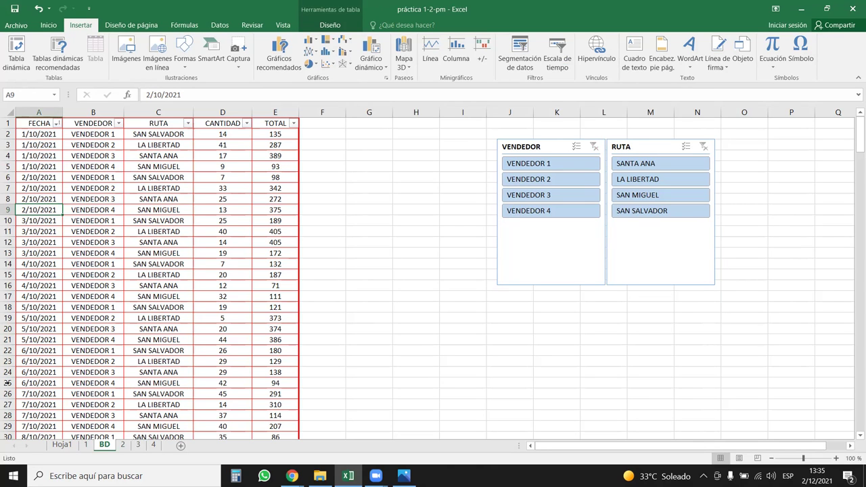
Delete the VENDEDOR slicer from the Hoja1 dashboard sheet
click(63, 446)
click(383, 270)
click(531, 145)
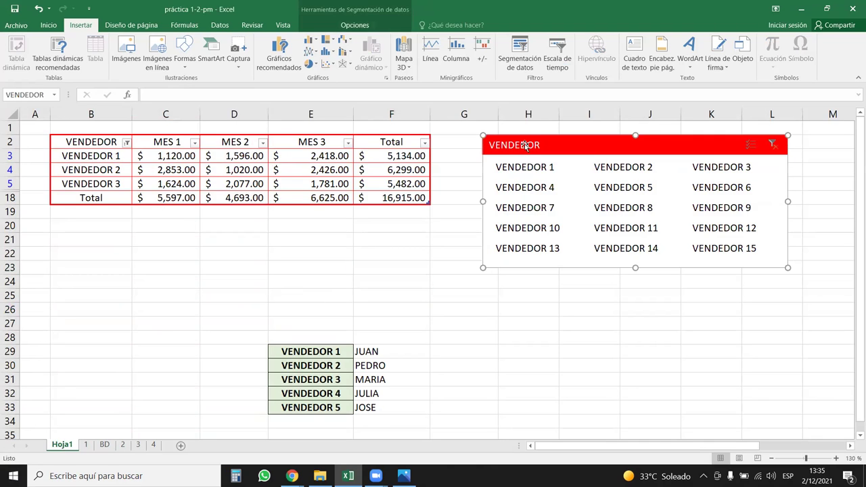
key(Delete)
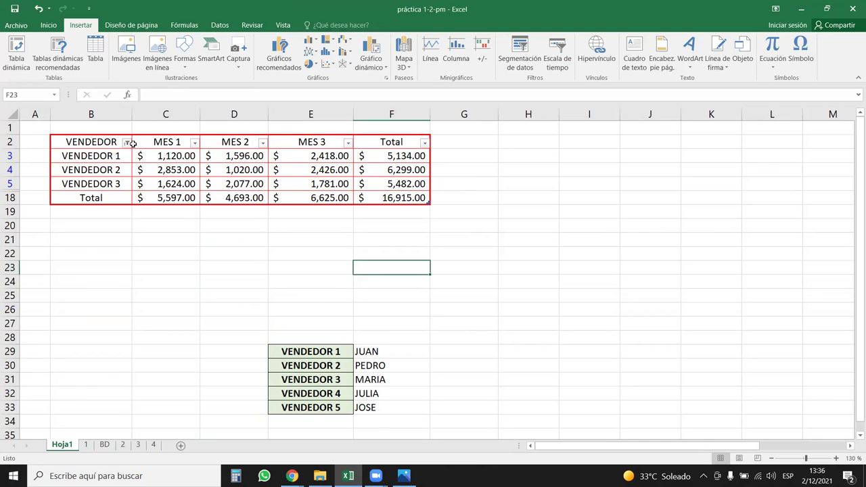
Clear the VENDEDOR filter on Hoja1's table to show all 15 vendors, then go to BD
click(129, 143)
click(68, 197)
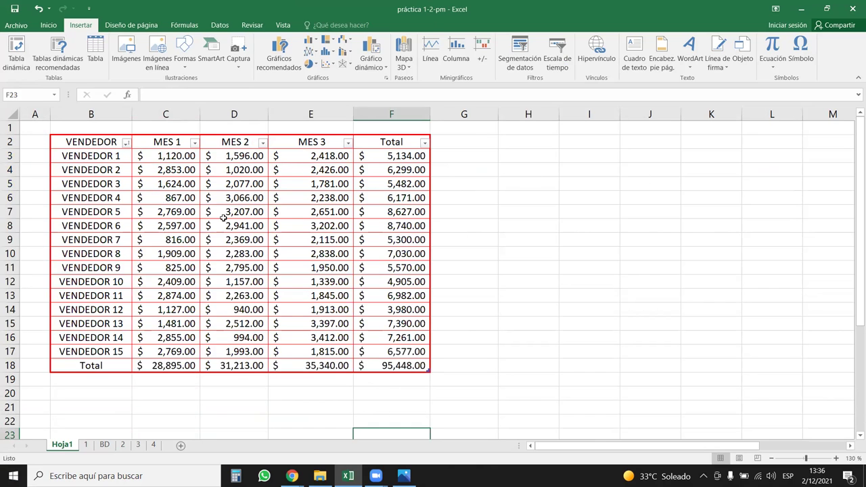
click(104, 444)
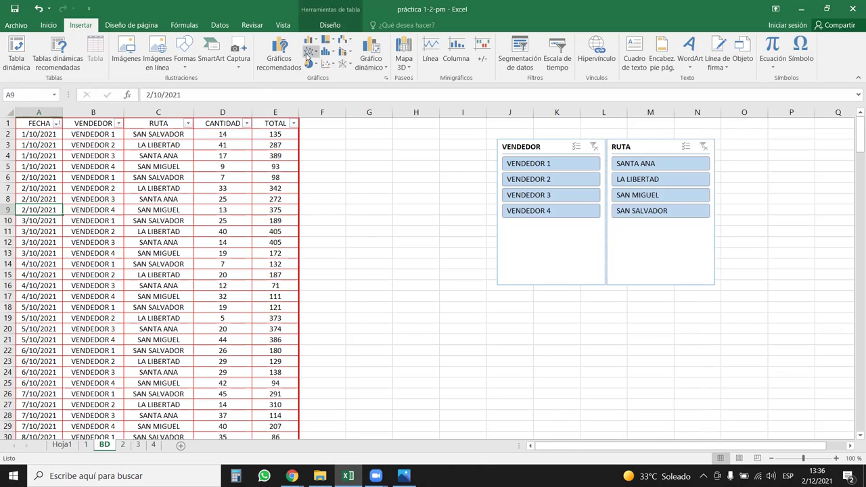
Try a 2D pie chart from the data table, then delete it
click(198, 170)
click(261, 198)
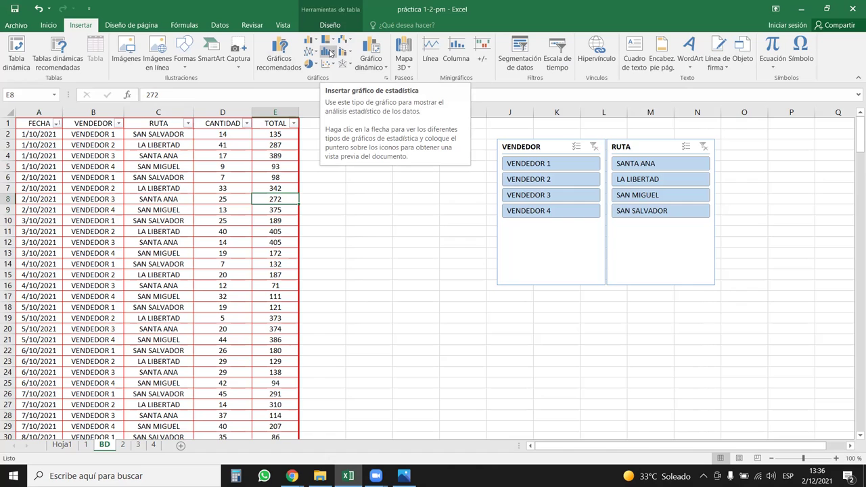
click(330, 52)
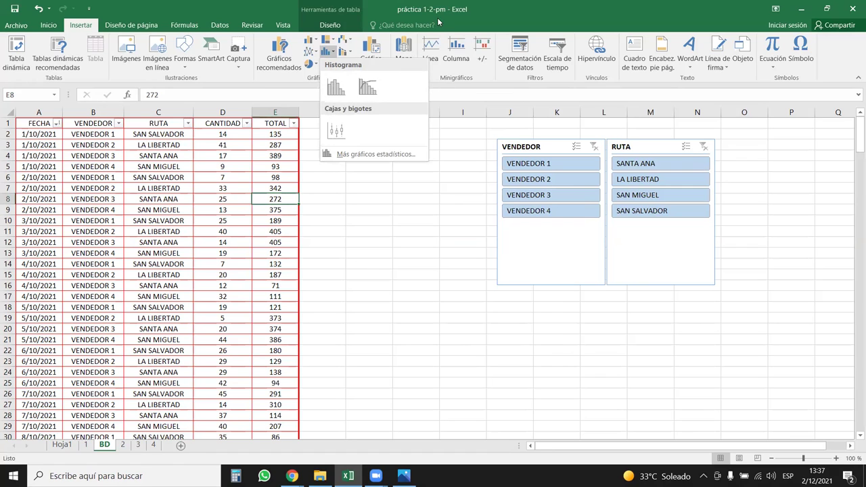
key(Escape)
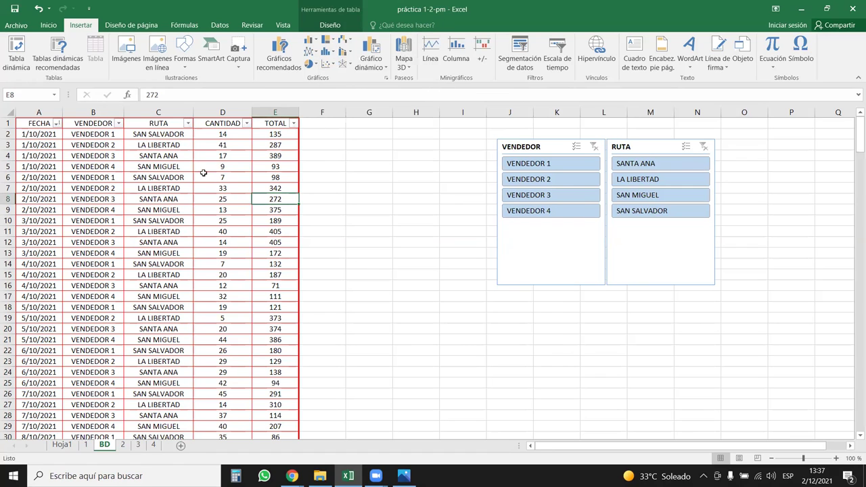
click(139, 178)
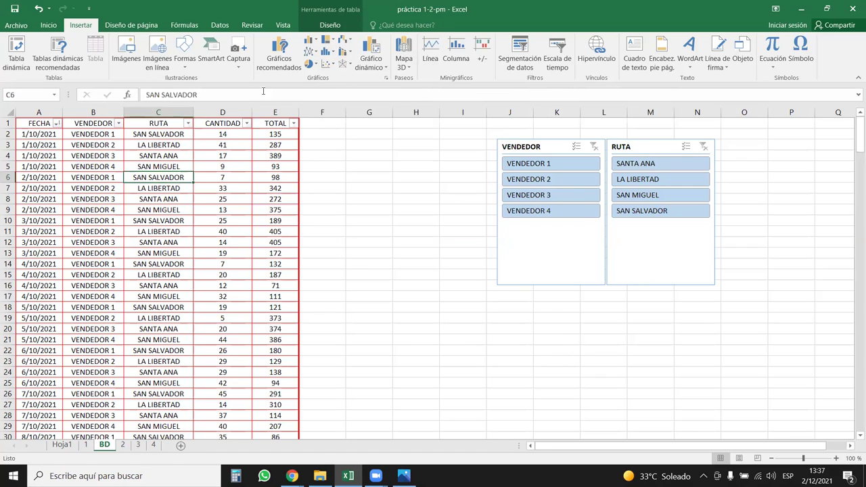
click(310, 63)
click(319, 100)
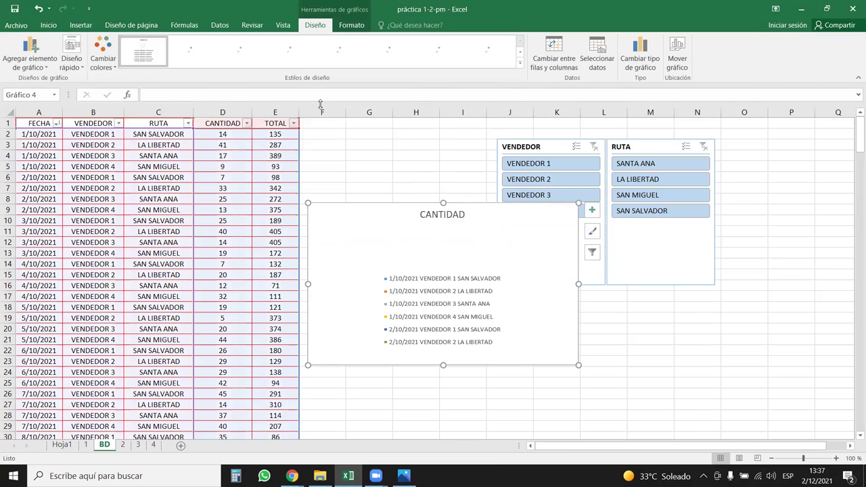
key(Delete)
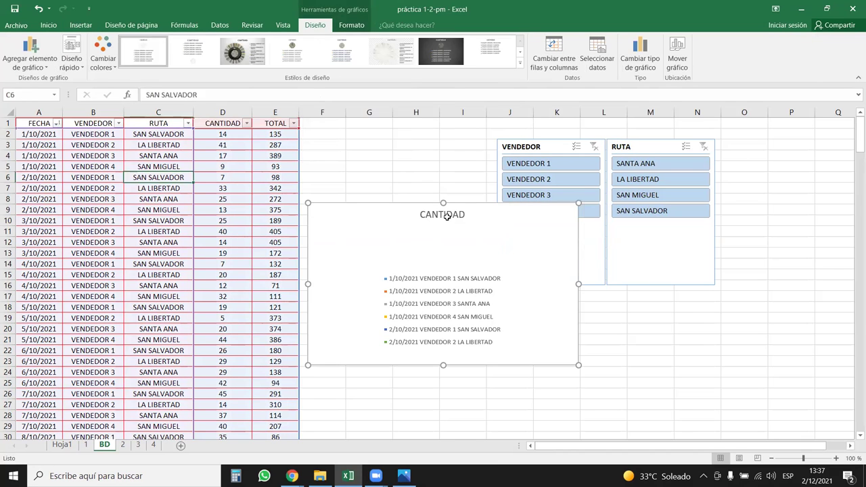
Insert a 2D pie chart of the CANTIDAD column from Insertar > Gráficos
click(198, 209)
click(195, 170)
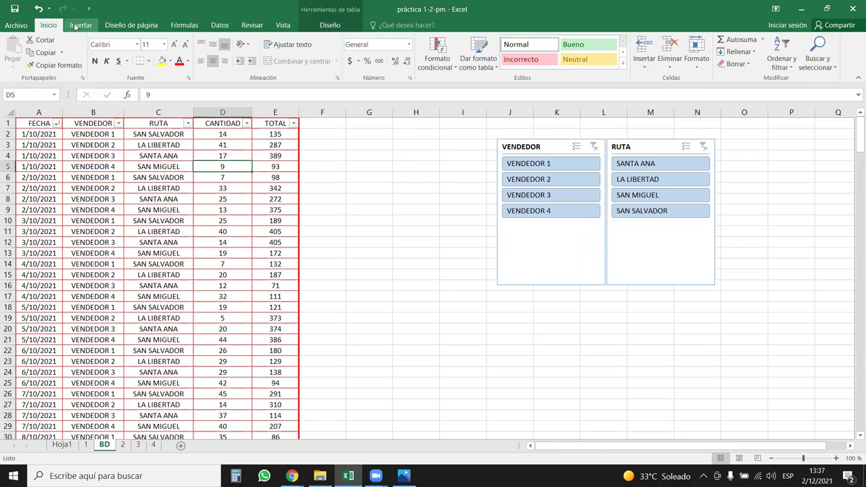
click(80, 25)
click(310, 63)
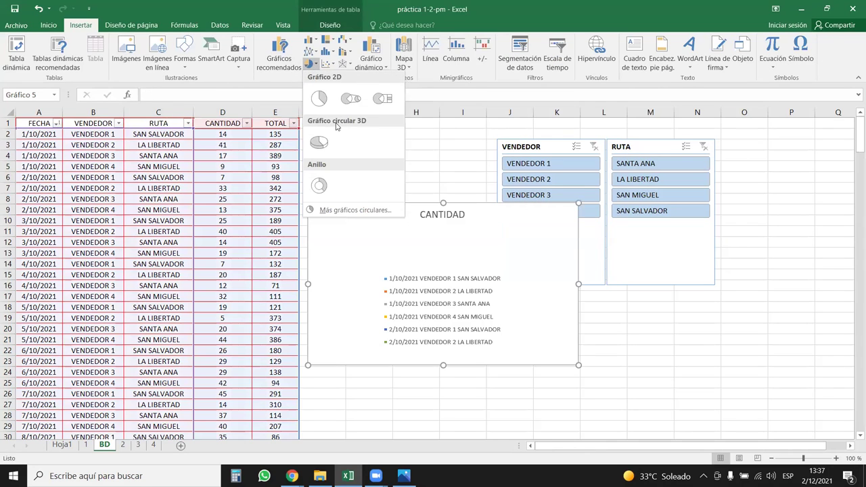
click(319, 98)
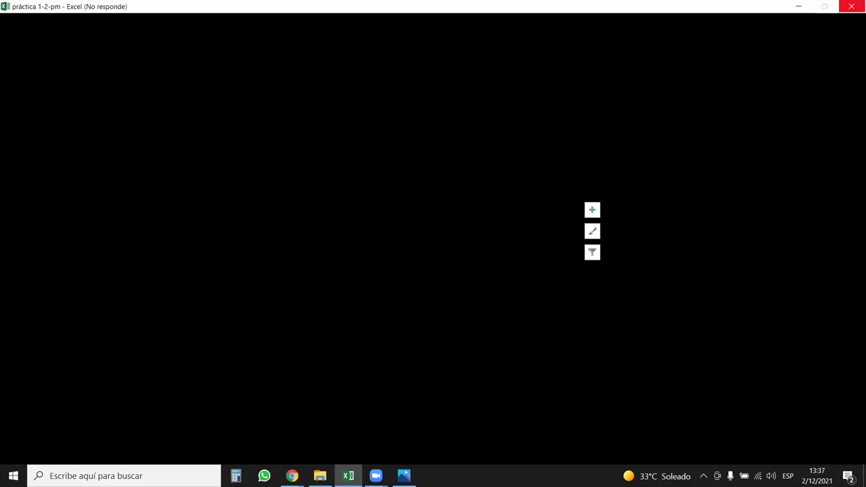
Show the Cortina.jpg title slide in Photos, then bring the Excel workbook back
click(404, 475)
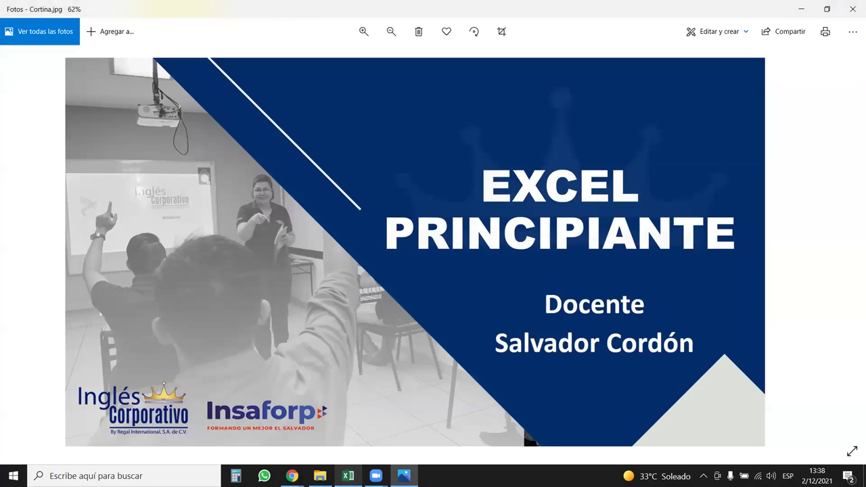
right_click(347, 475)
click(531, 365)
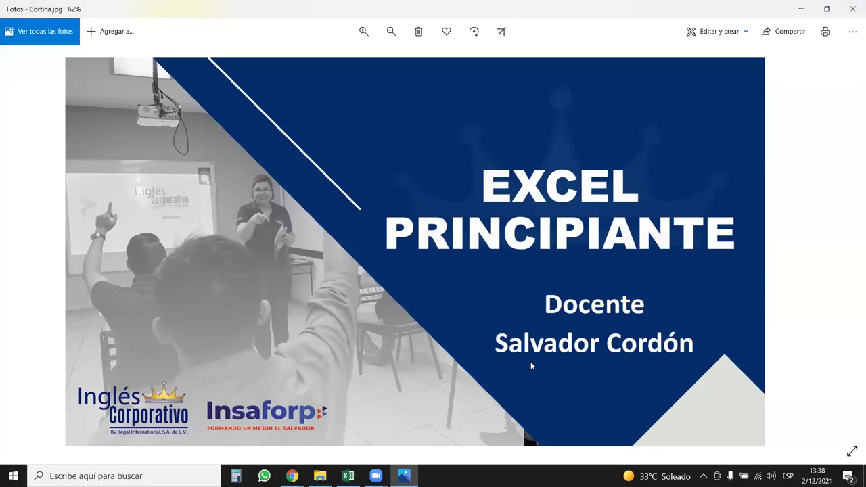
click(347, 476)
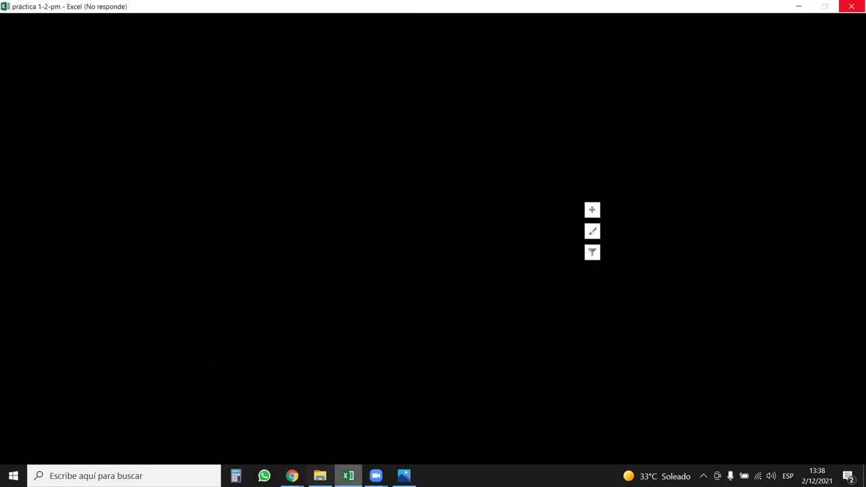
click(347, 475)
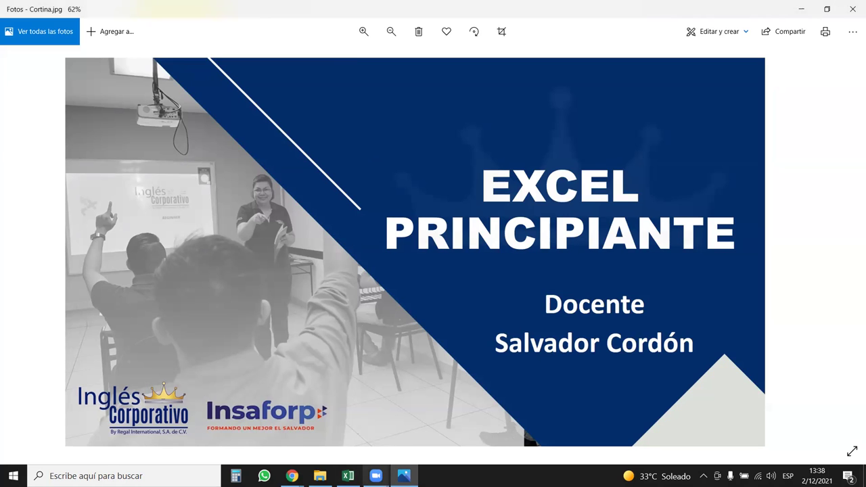
click(347, 476)
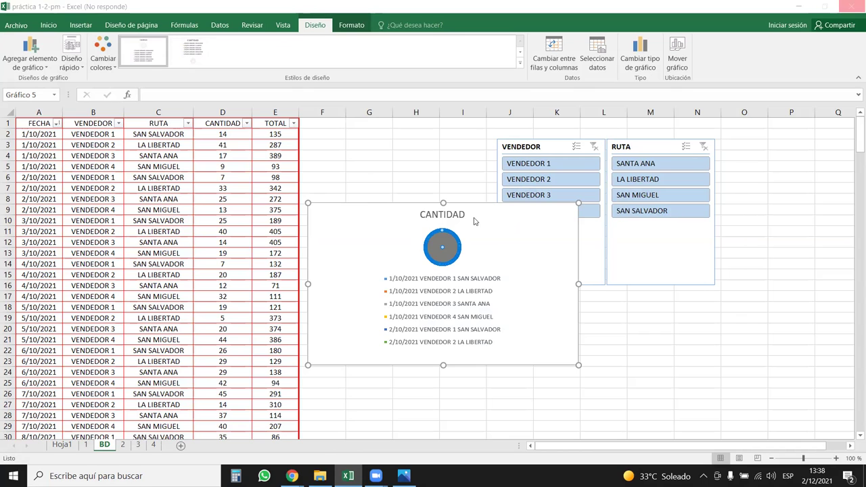
Switch to the Cortina.jpg title slide in Photos with Alt+Tab
key(alt+Tab)
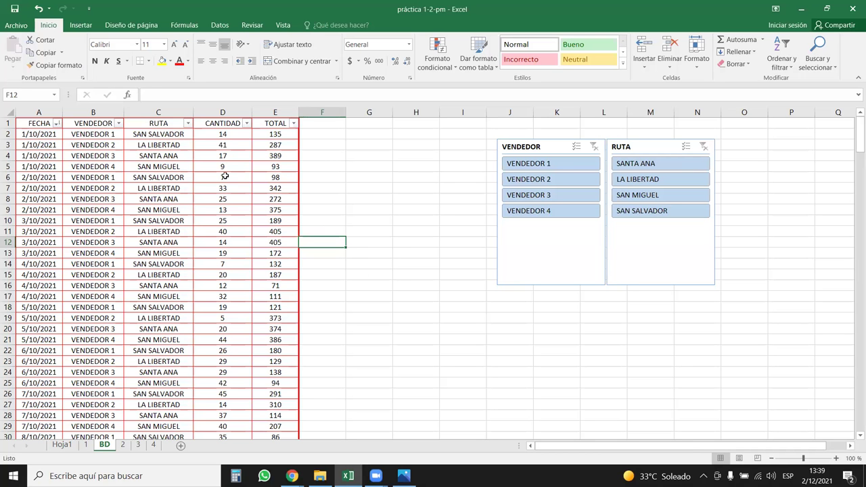
Select the BD table data from the VENDEDOR column through TOTAL
click(224, 175)
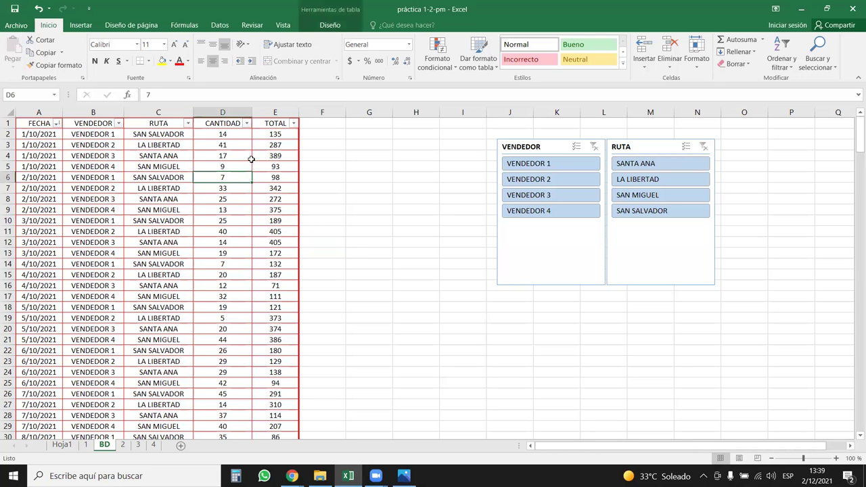
click(85, 26)
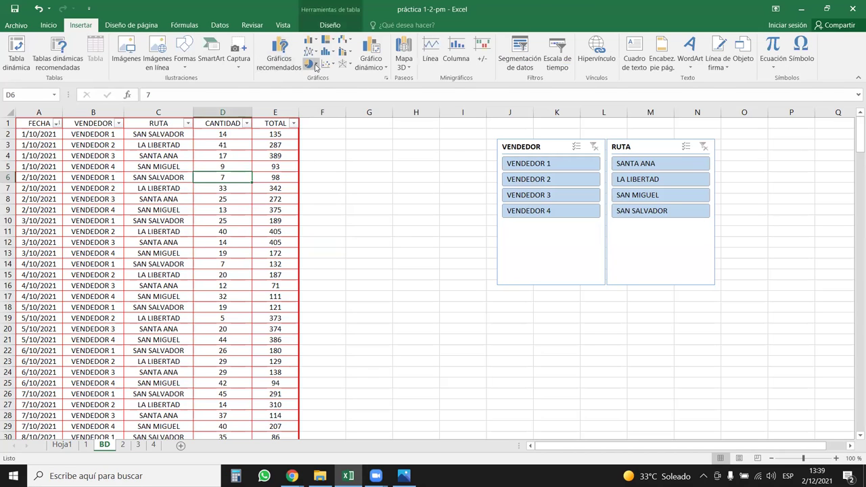
click(379, 208)
click(221, 197)
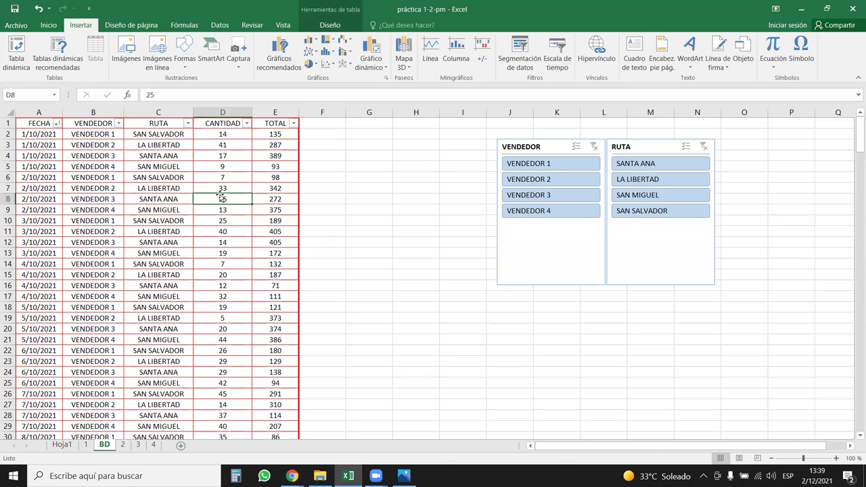
click(111, 112)
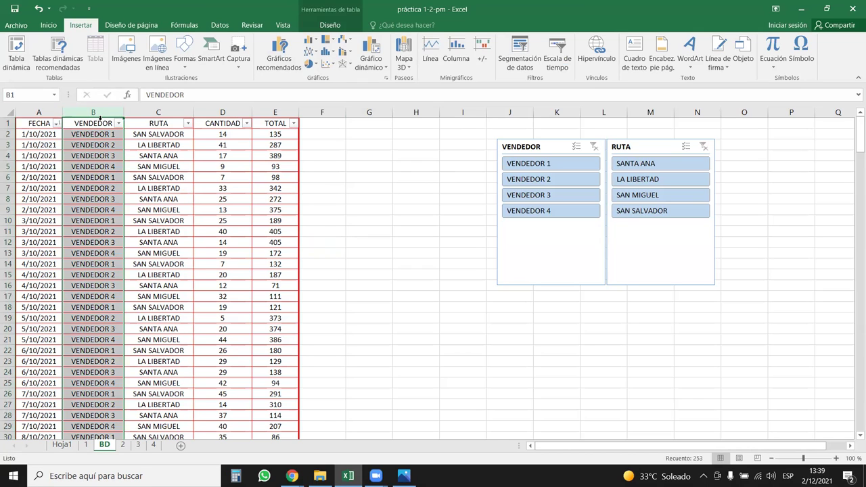
drag(99, 122, 278, 124)
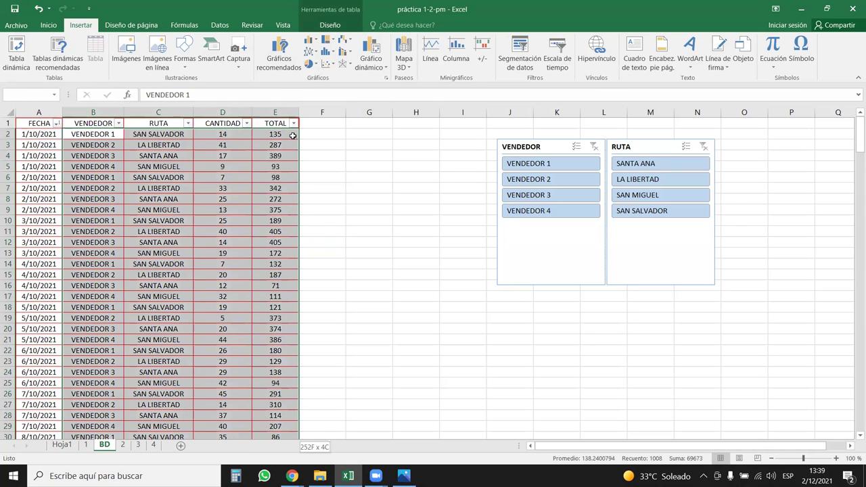
Insert a trial 2D pie chart of the selection, move it around, then delete it
click(309, 64)
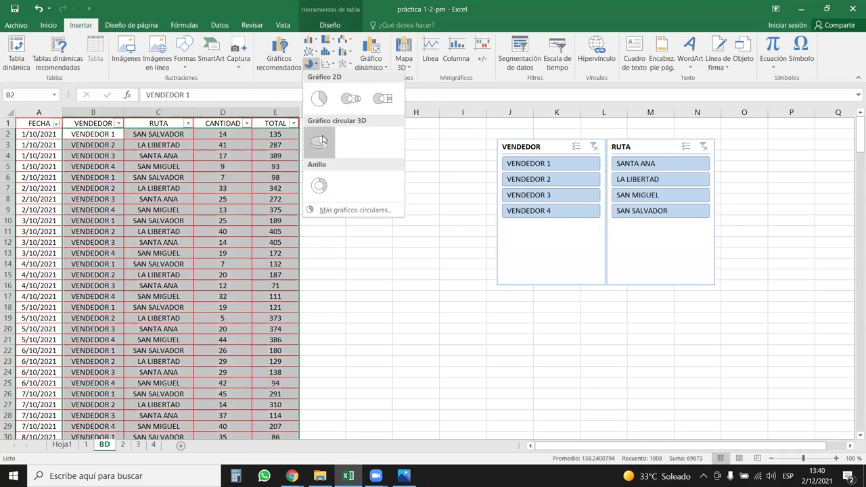
click(317, 141)
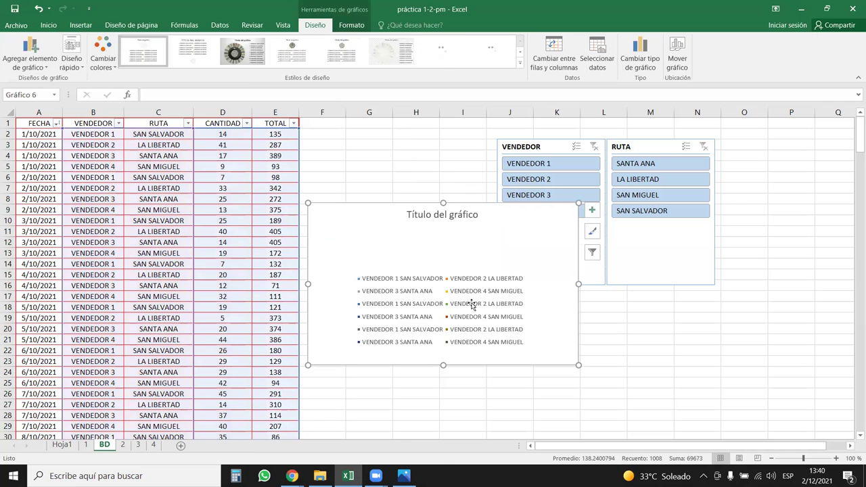
drag(514, 235, 488, 159)
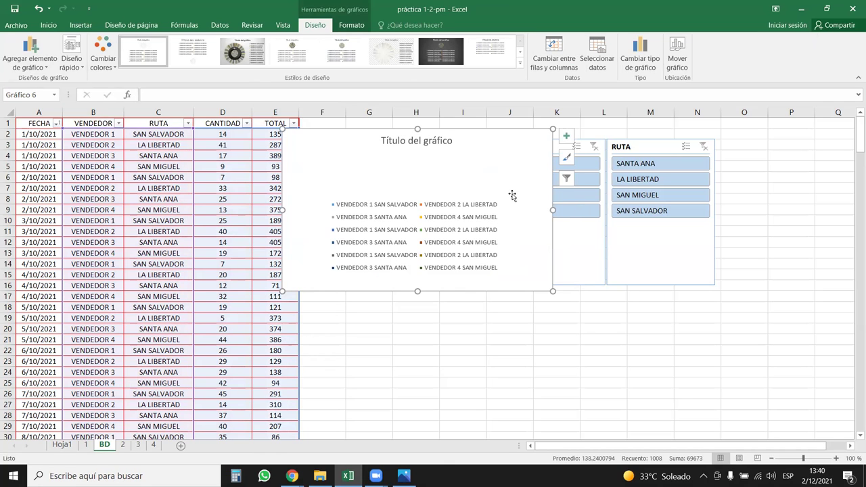
mouse_move(500, 169)
mouse_down()
mouse_move(458, 203)
mouse_move(474, 234)
mouse_up()
key(Delete)
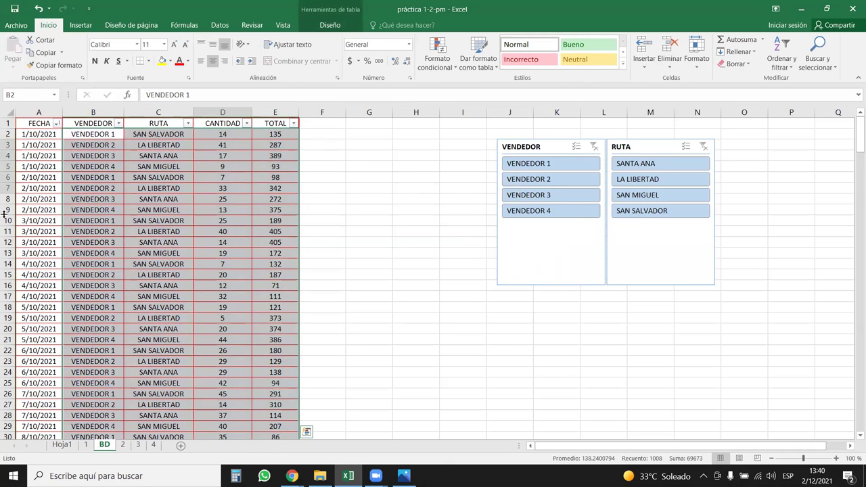
Switch to Hoja1 and pick a cell in the MES 3 column of the totals table
click(81, 445)
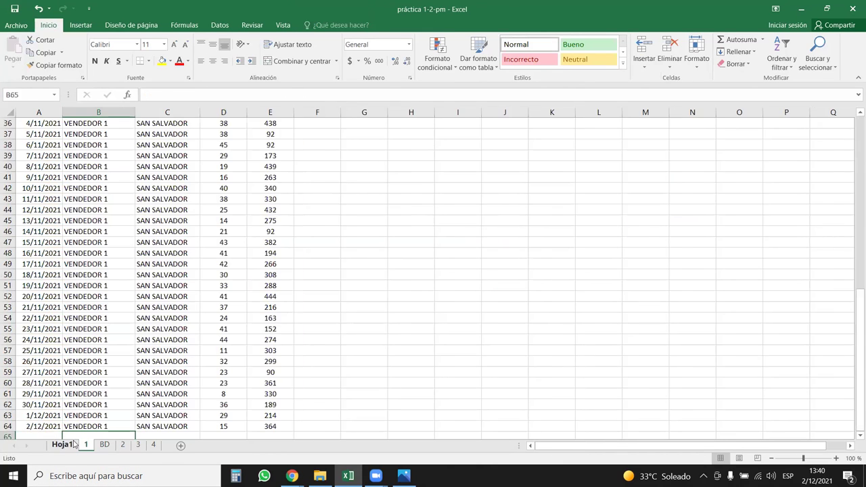
click(72, 444)
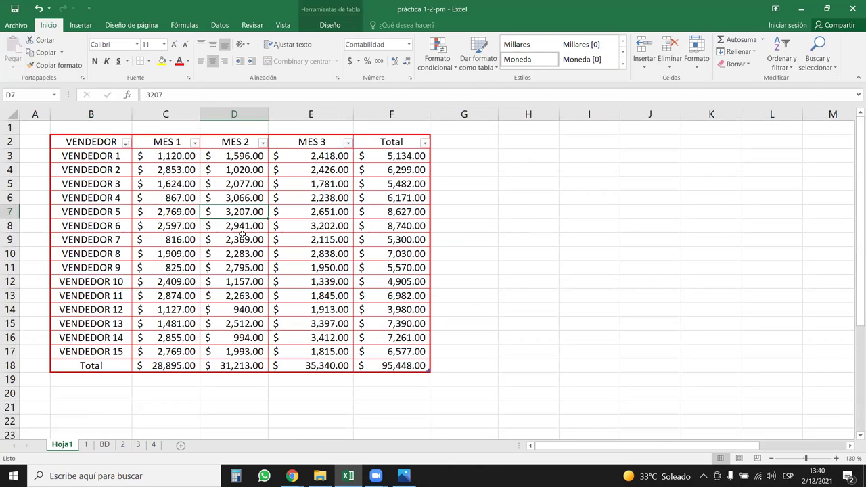
click(337, 223)
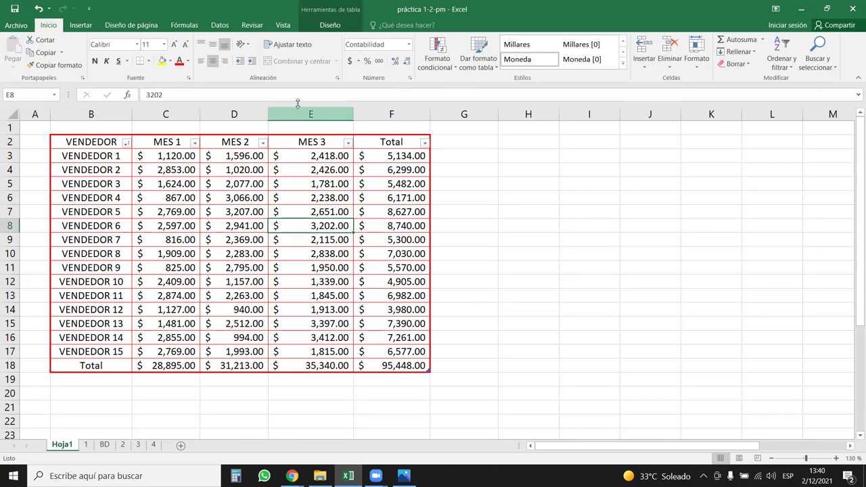
On the BD sheet, select the data table's header and data rows
click(104, 444)
click(157, 243)
click(111, 156)
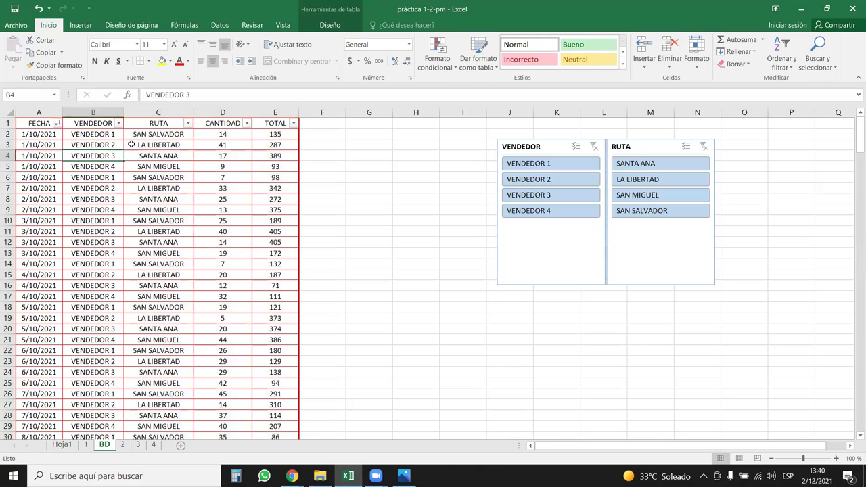
scroll(112, 132, down, 4)
click(223, 329)
scroll(136, 368, up, 4)
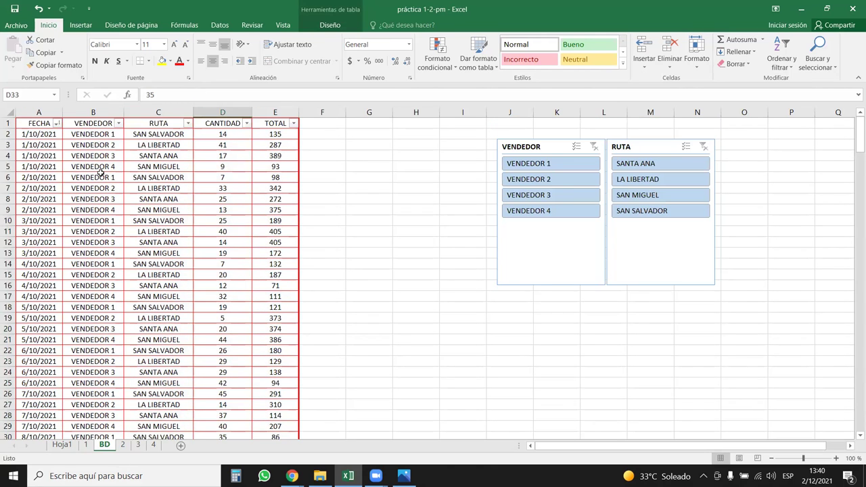
click(81, 134)
key(ctrl+shift+Right)
click(86, 145)
key(ctrl+shift+Right)
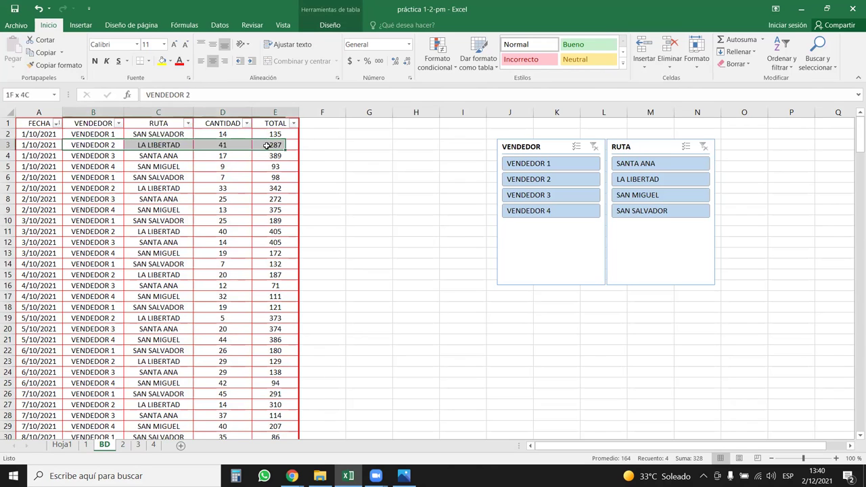
mouse_move(92, 150)
mouse_down()
mouse_move(230, 156)
mouse_move(114, 148)
mouse_up()
Back on Hoja1, select the whole vendor totals table
click(62, 445)
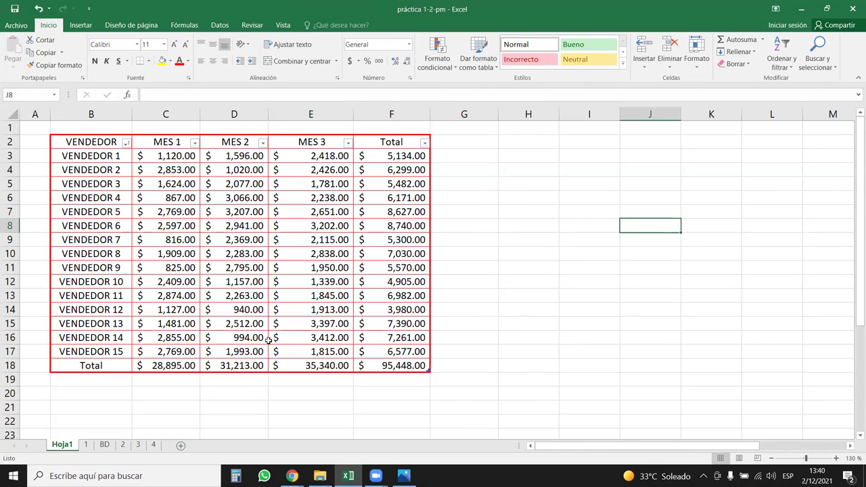
click(145, 211)
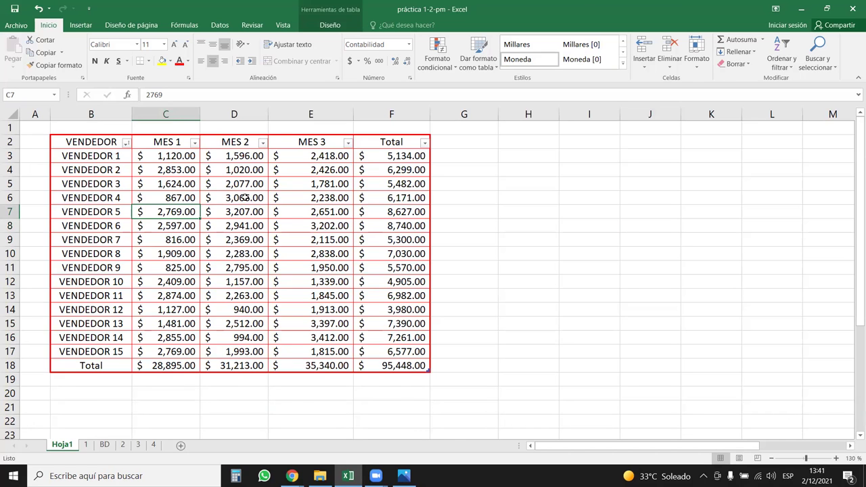
drag(106, 140, 395, 375)
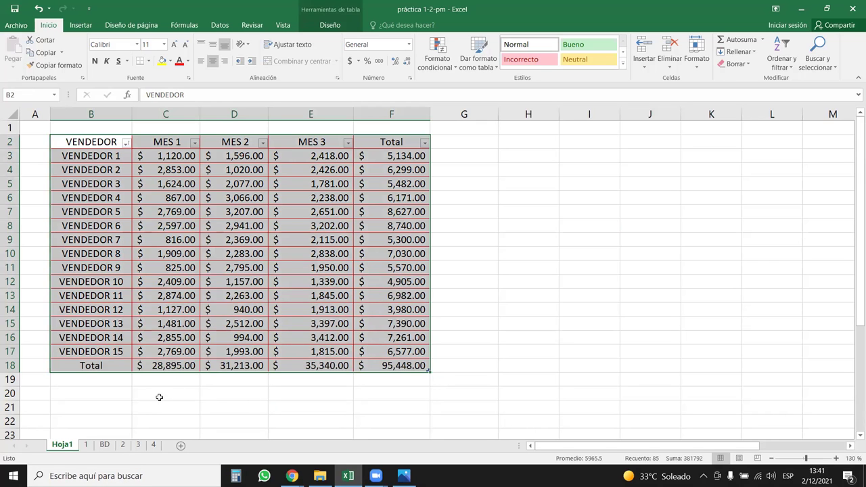
Nudge the VENDEDOR slicer on BD slightly right, then return to Hoja1's table at D8
click(104, 444)
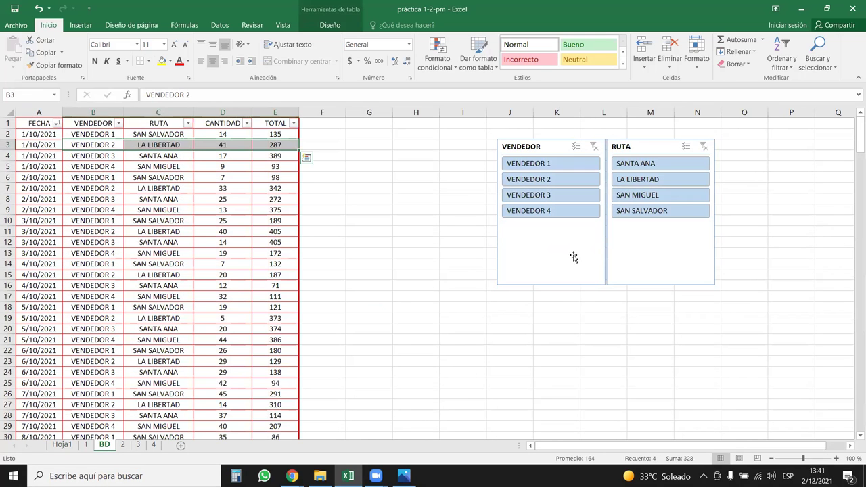
drag(543, 151, 555, 151)
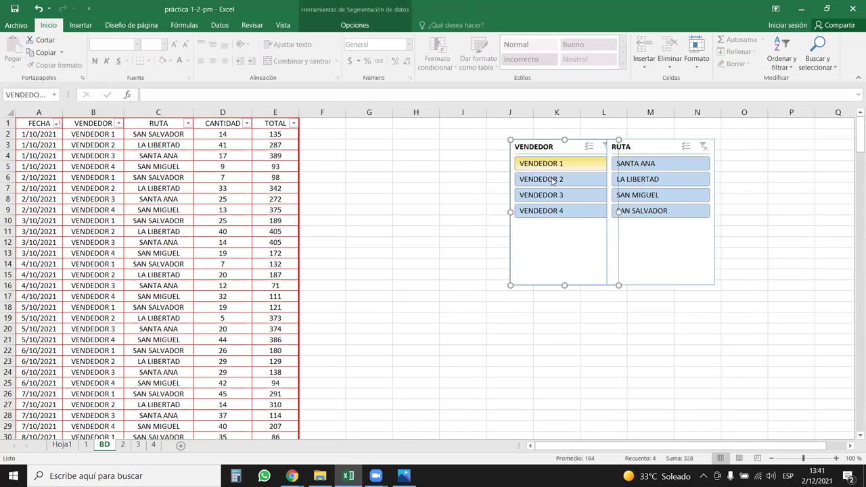
click(62, 444)
click(307, 268)
click(204, 229)
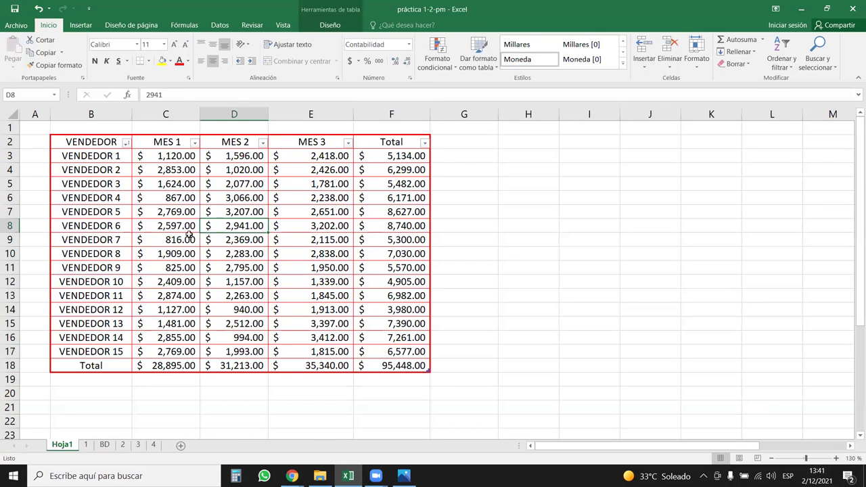
Select vendor names B2:B17 and Ctrl-add the Total column values to the selection
click(112, 141)
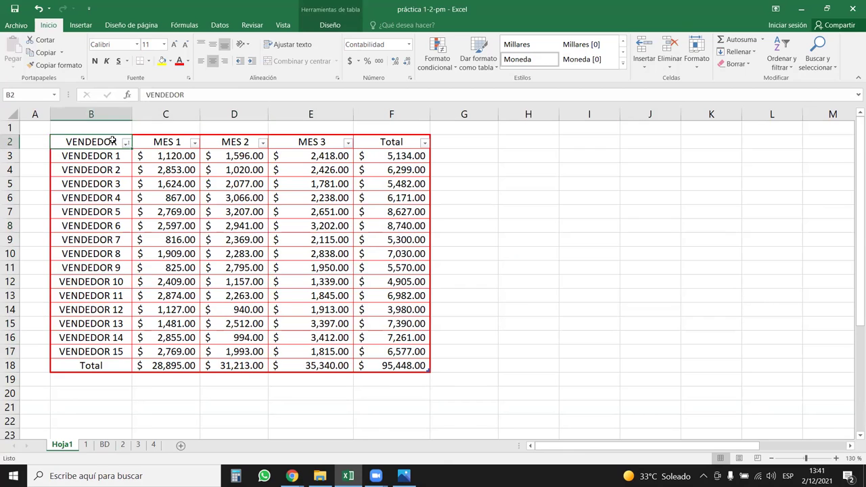
drag(113, 140, 122, 351)
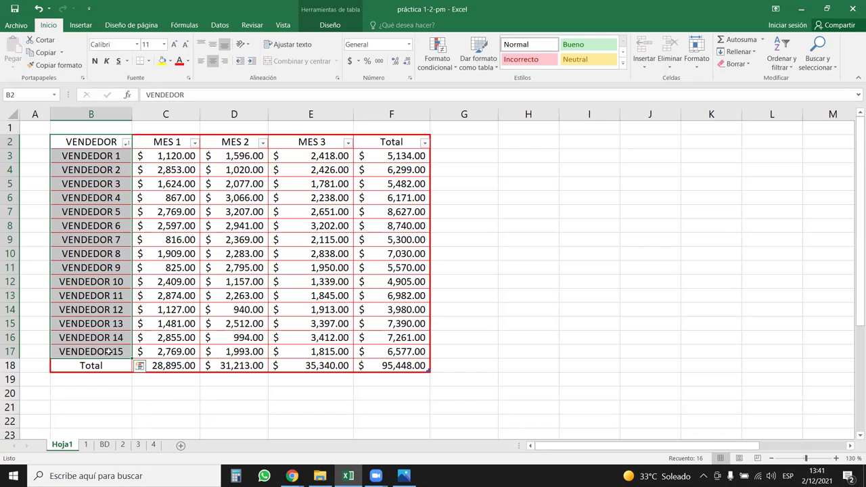
click(242, 229)
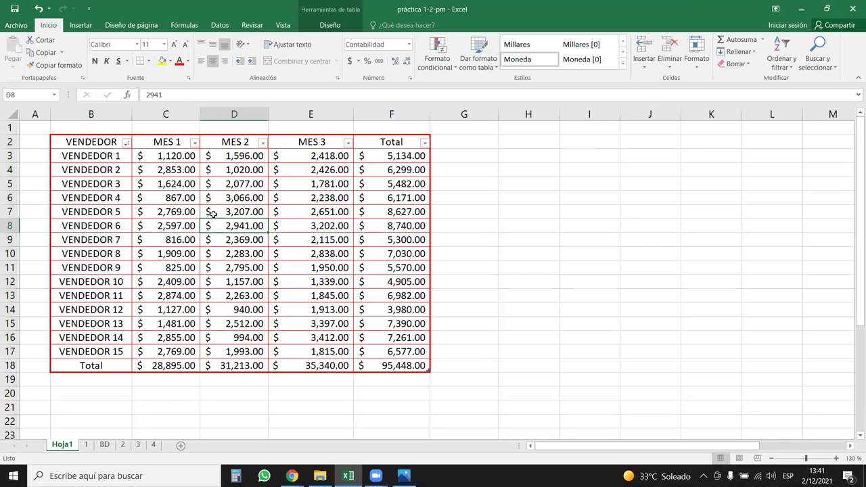
drag(100, 141, 116, 352)
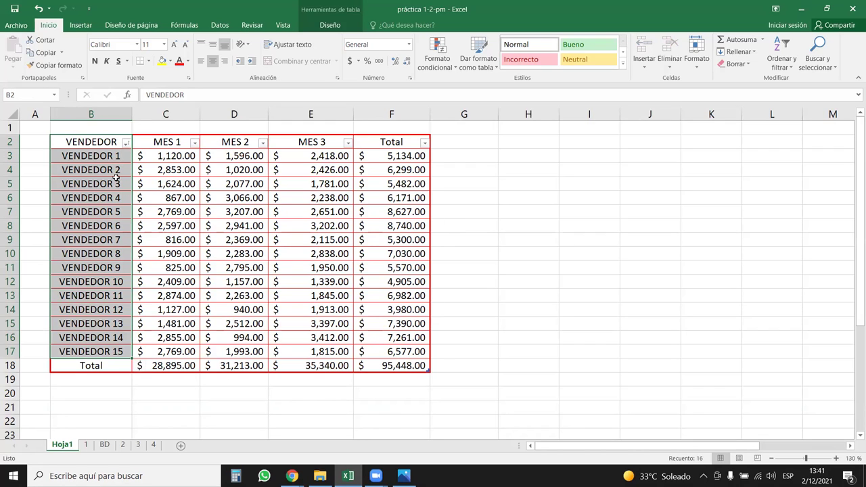
ctrl+drag(387, 143, 410, 349)
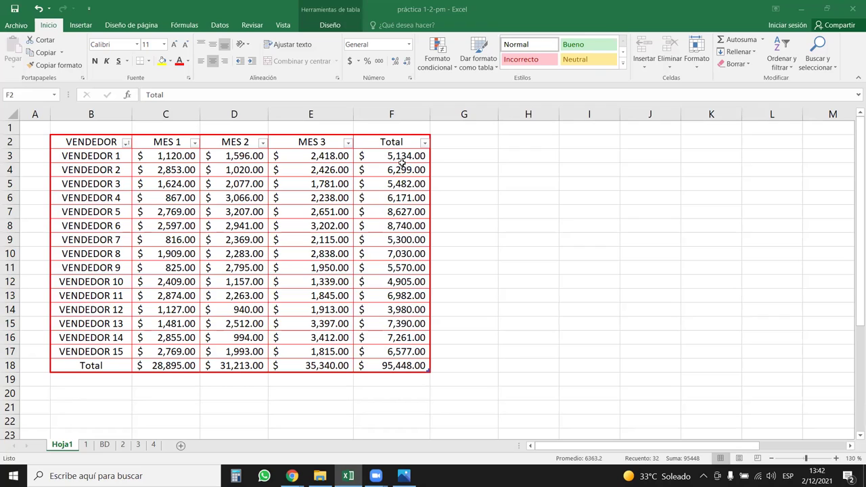
Insert a 2D pie chart of the vendor totals and place it right of the table
click(80, 25)
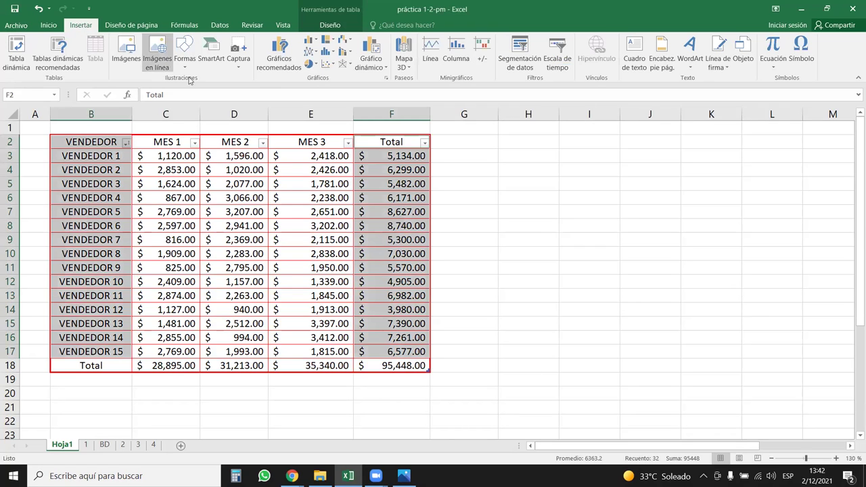
click(309, 68)
click(315, 93)
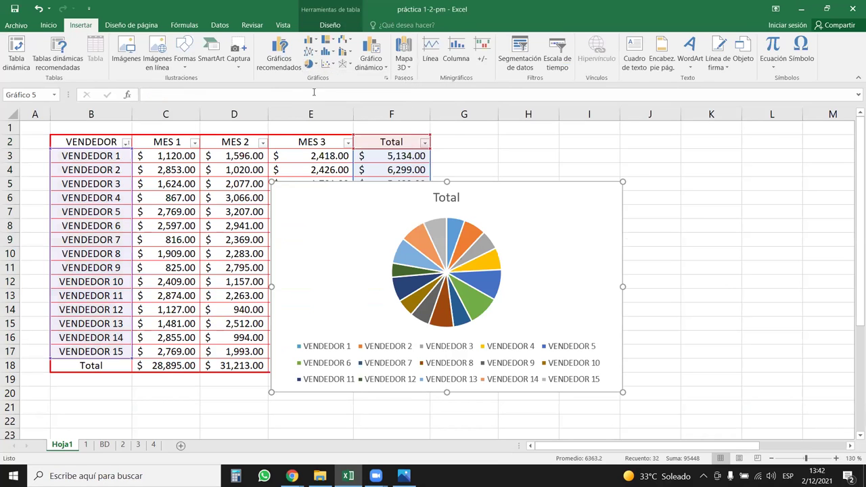
drag(479, 188, 697, 145)
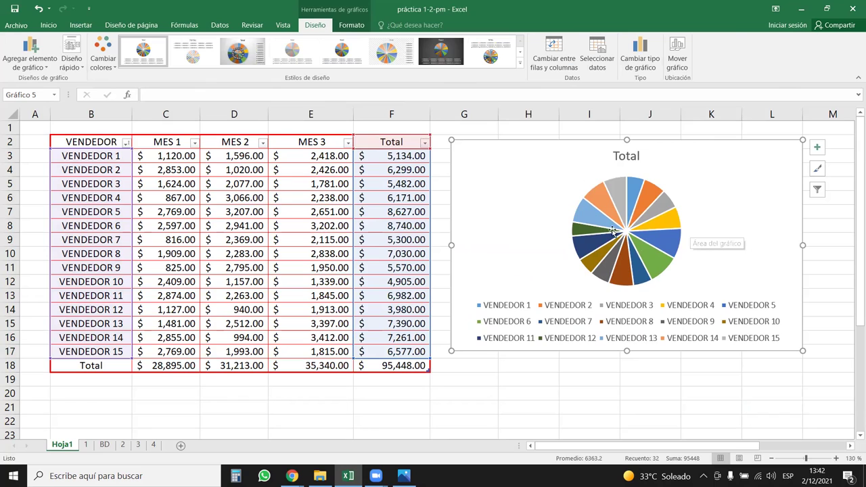
mouse_move(648, 235)
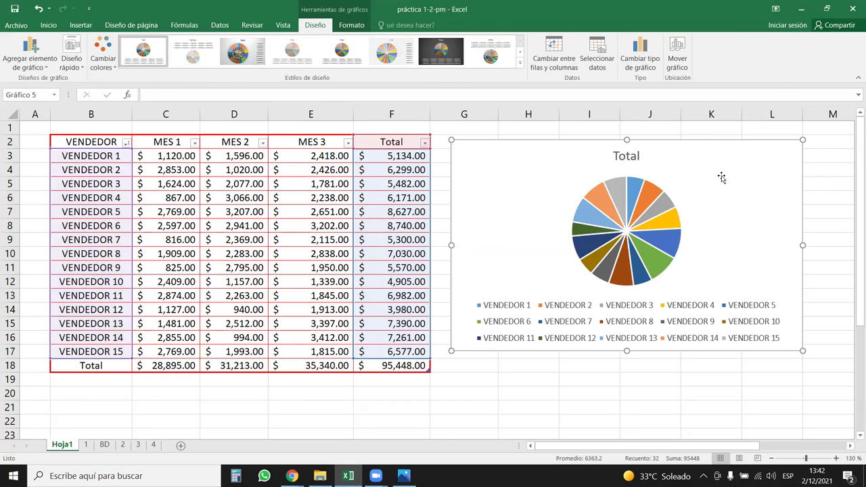
Replace the pie with a 2D clustered column chart, positioned and resized beside the table
key(Delete)
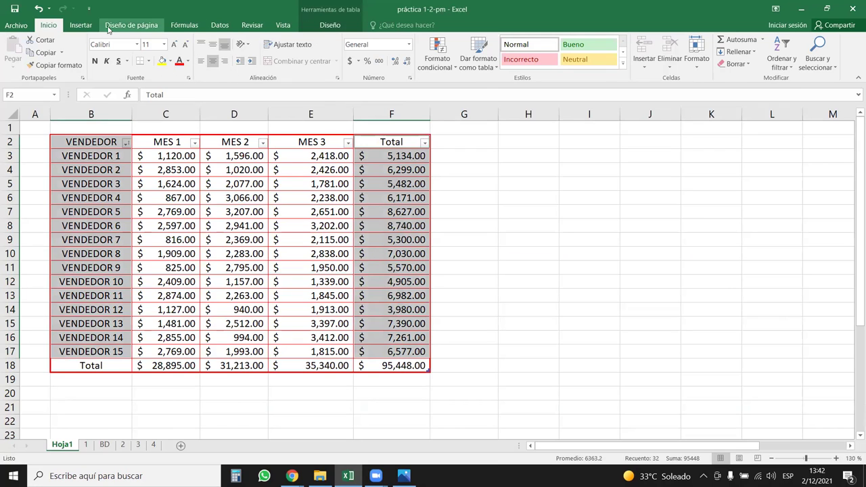
click(81, 25)
click(310, 42)
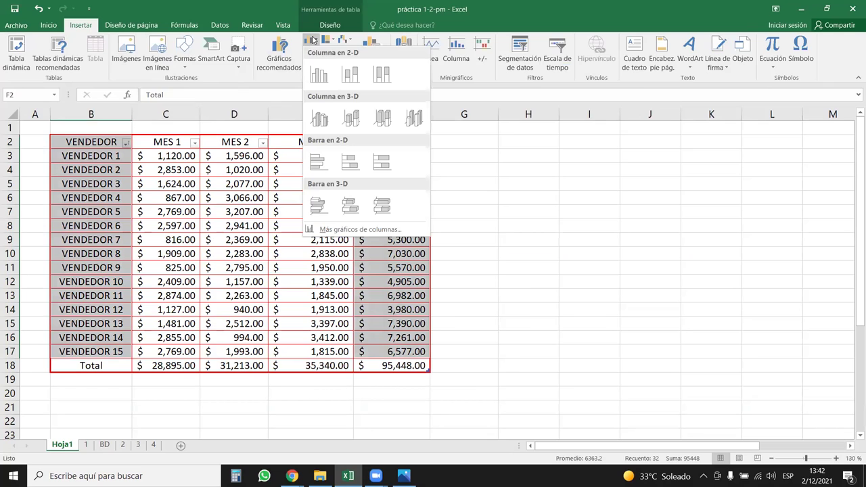
click(318, 73)
drag(478, 199, 653, 151)
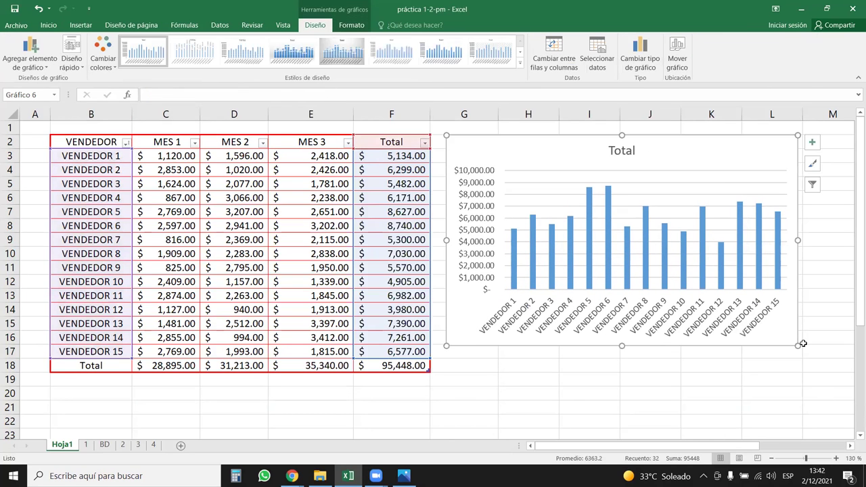
drag(797, 346, 802, 372)
drag(800, 255, 771, 256)
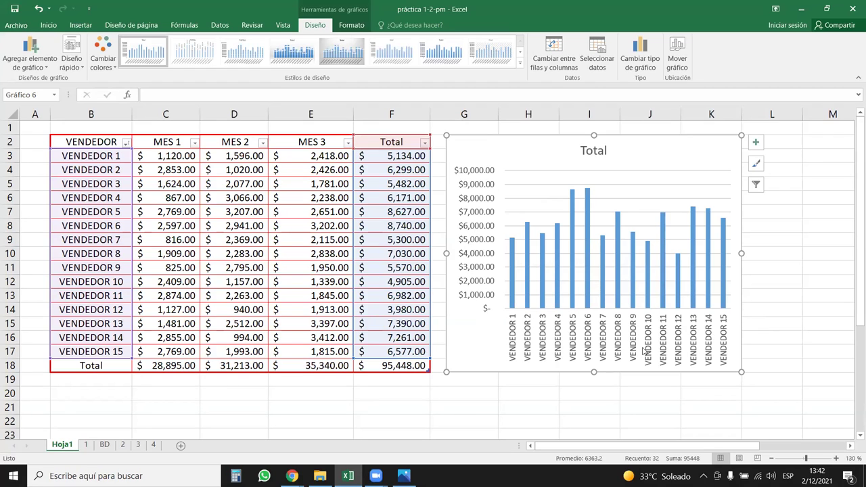
Select the chart title Total for editing, then return to the sheet
click(593, 154)
click(593, 151)
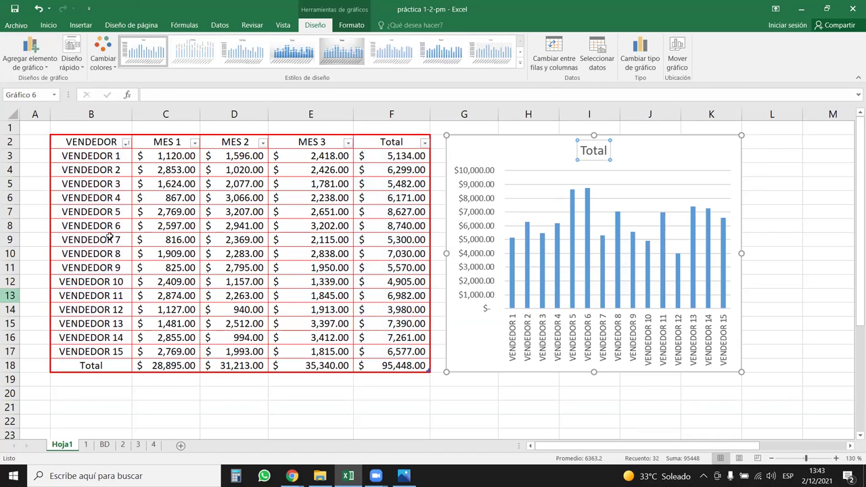
click(139, 211)
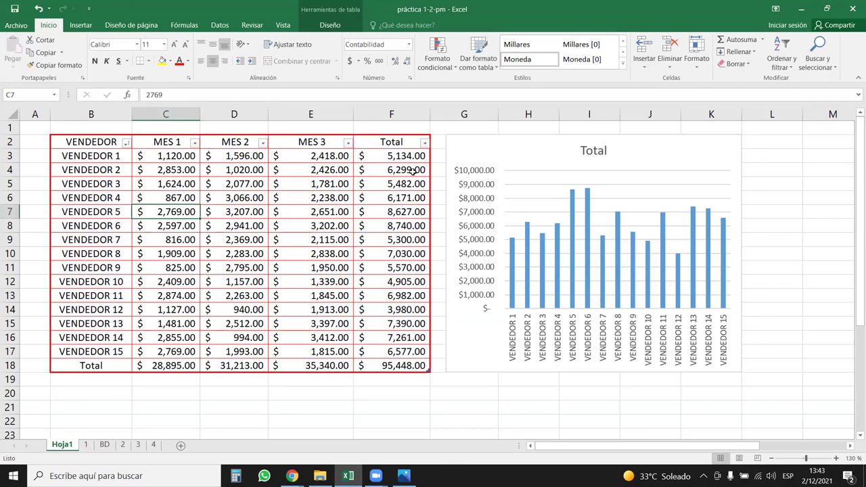
Insert a trial 2D pie of MES 1–MES 3 headers and row 18 totals, then delete it
drag(175, 365, 303, 365)
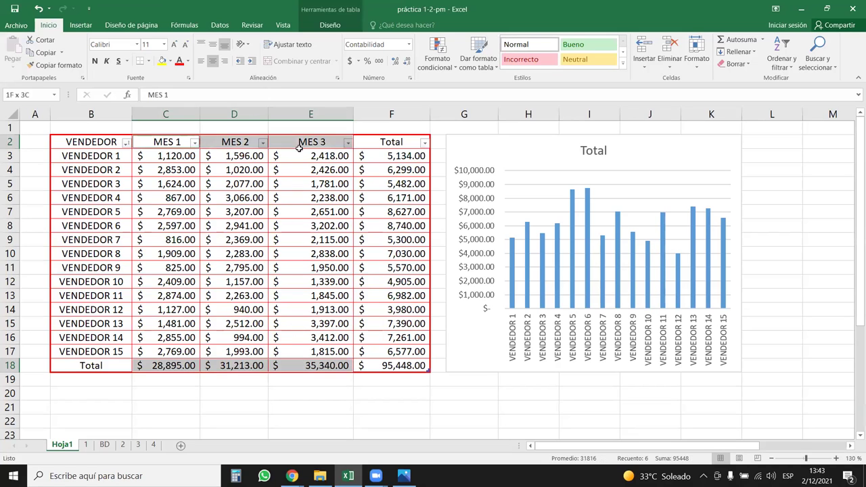
drag(302, 141, 174, 141)
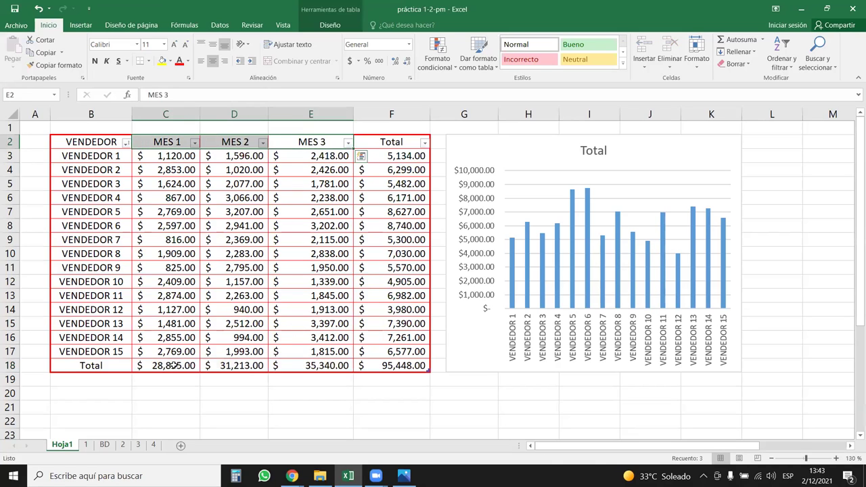
ctrl+drag(175, 365, 305, 365)
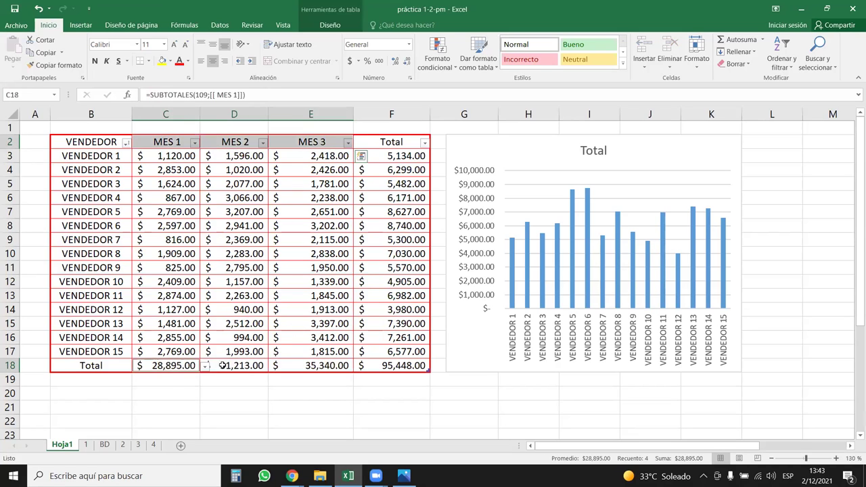
click(81, 25)
click(310, 65)
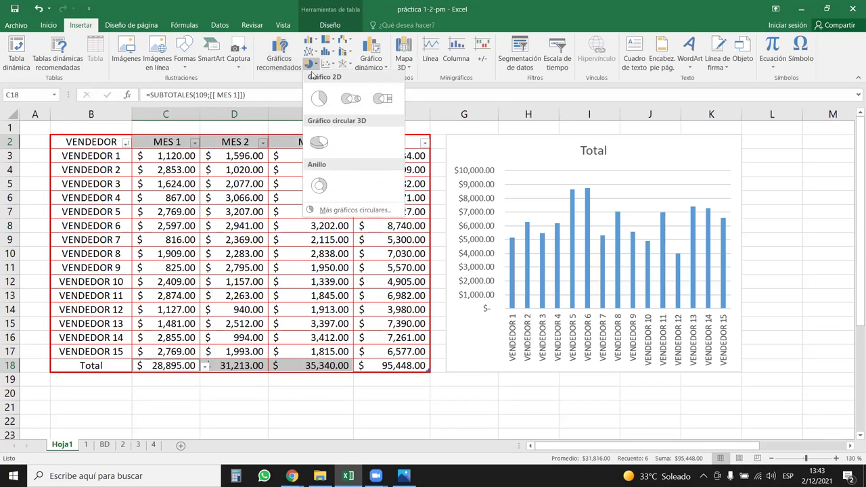
click(318, 94)
drag(535, 192, 627, 180)
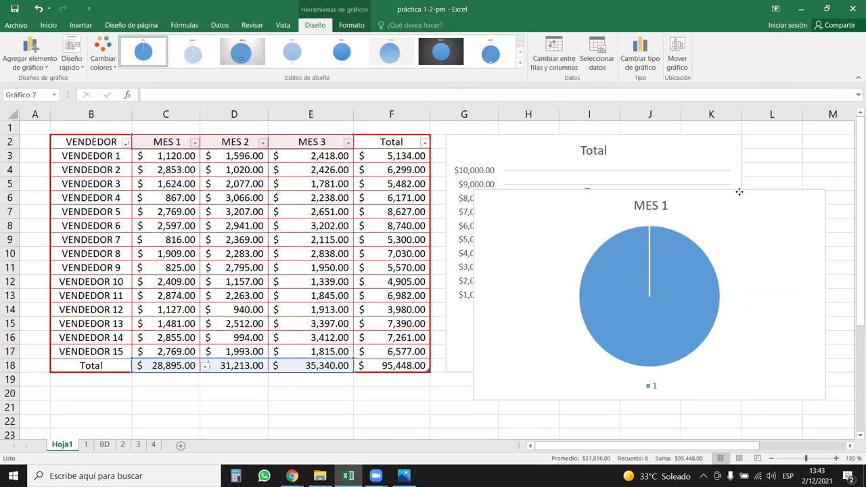
drag(627, 181, 665, 200)
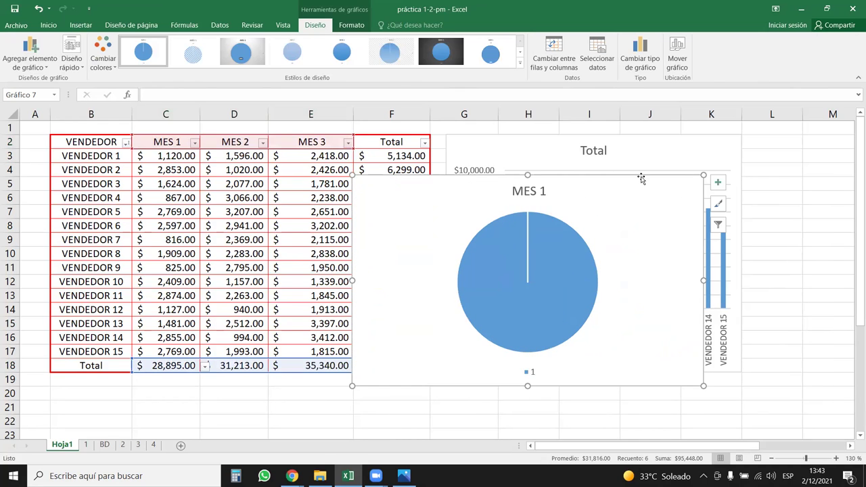
key(Delete)
Copy the MES 1 to MES 3 header cells C2:E2
click(297, 393)
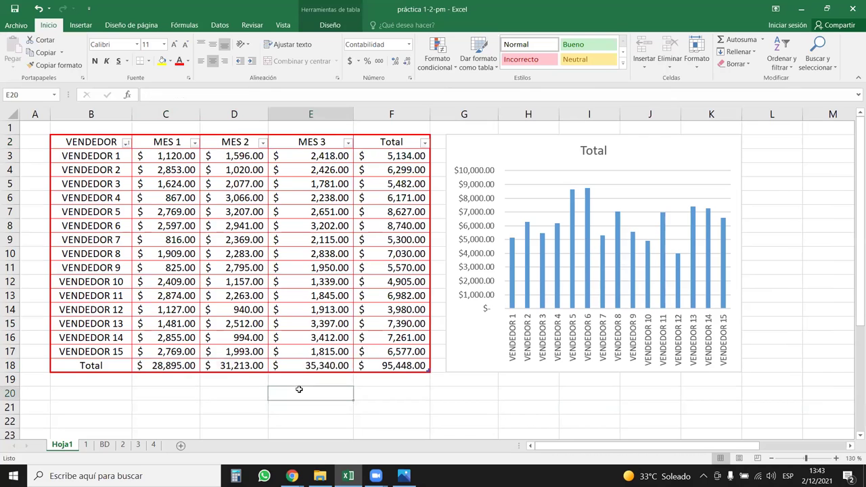
drag(173, 141, 324, 142)
key(ctrl+c)
Paste the month headers transposed as a vertical list in B20:B22
scroll(115, 309, down, 2)
right_click(115, 309)
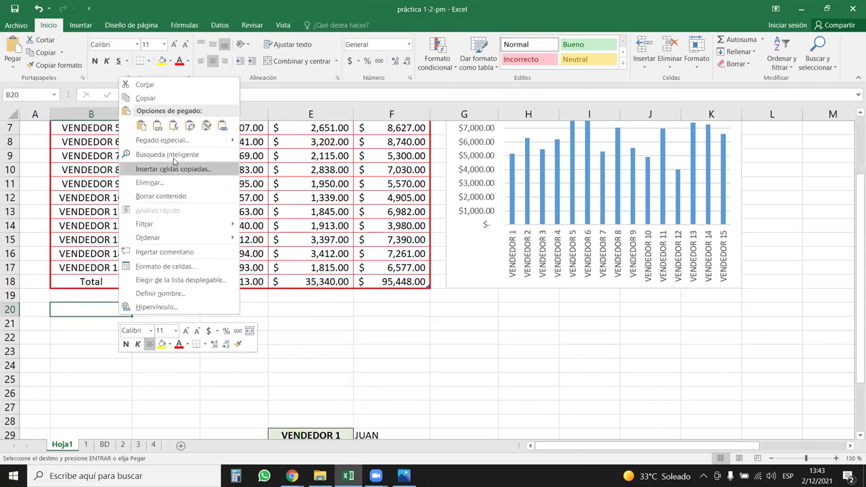
click(190, 126)
Copy the row 18 totals, paste them transposed into C20:C22, and select B20:C22
drag(169, 283, 319, 283)
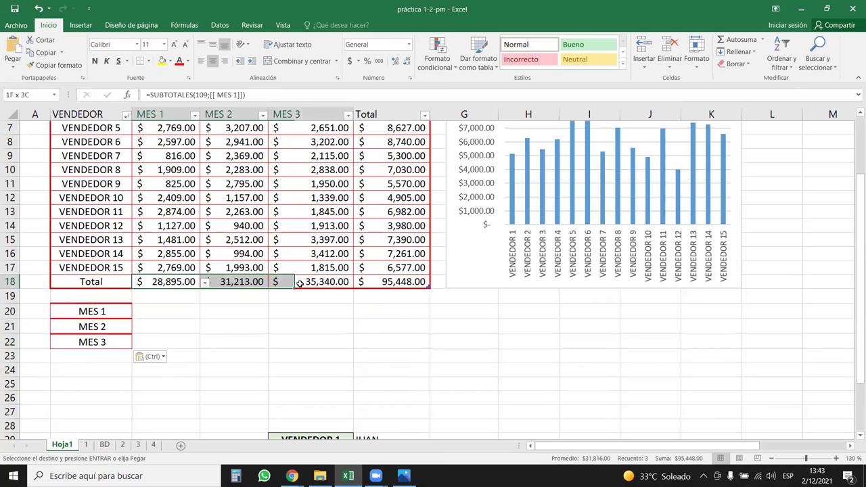
right_click(319, 286)
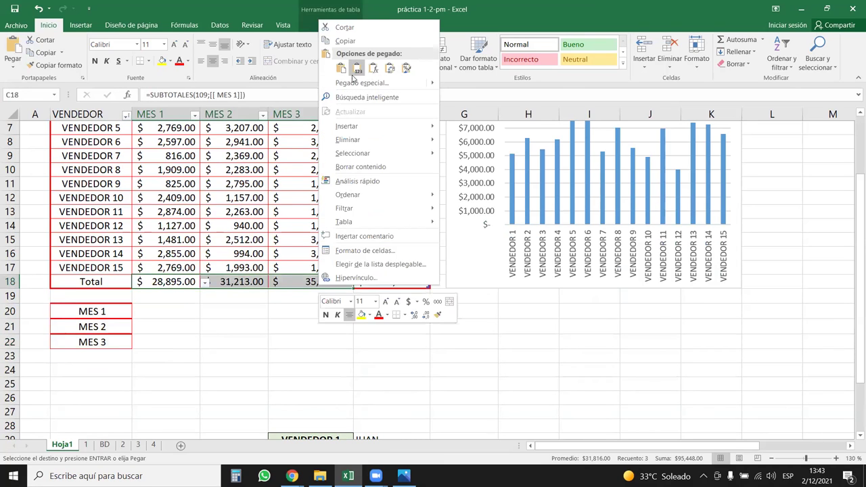
key(Escape)
key(ctrl+c)
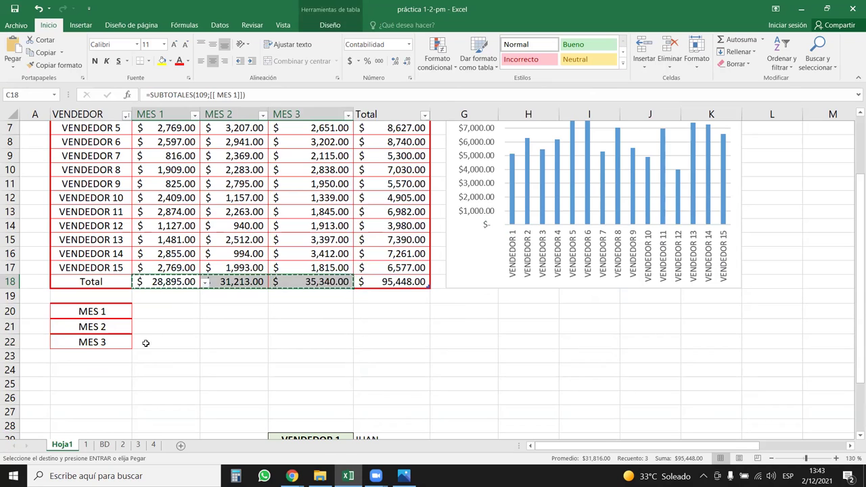
right_click(142, 311)
mouse_move(223, 138)
click(314, 169)
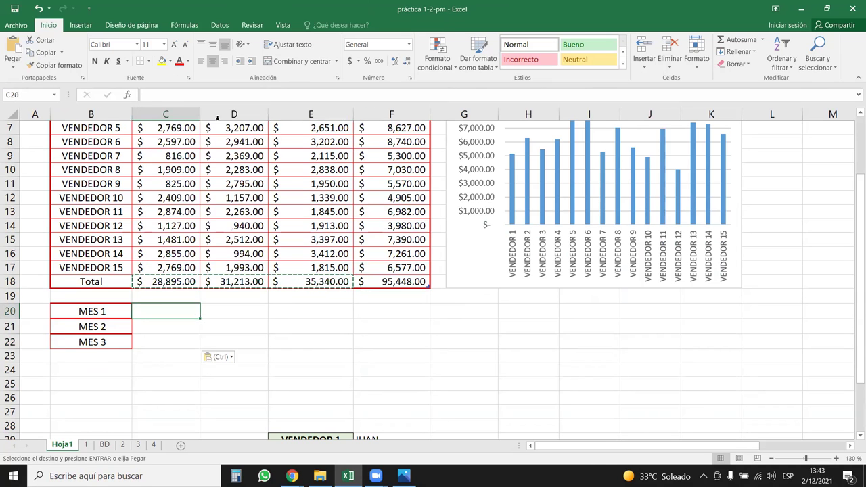
drag(120, 311, 154, 356)
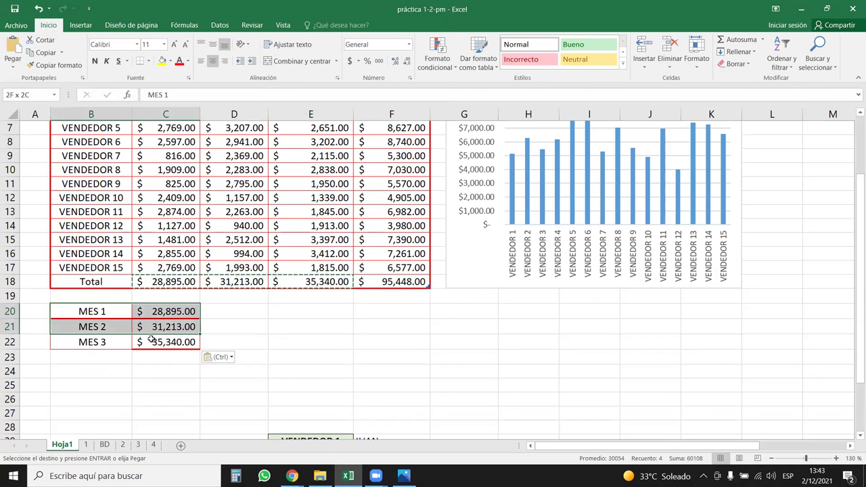
drag(94, 310, 169, 343)
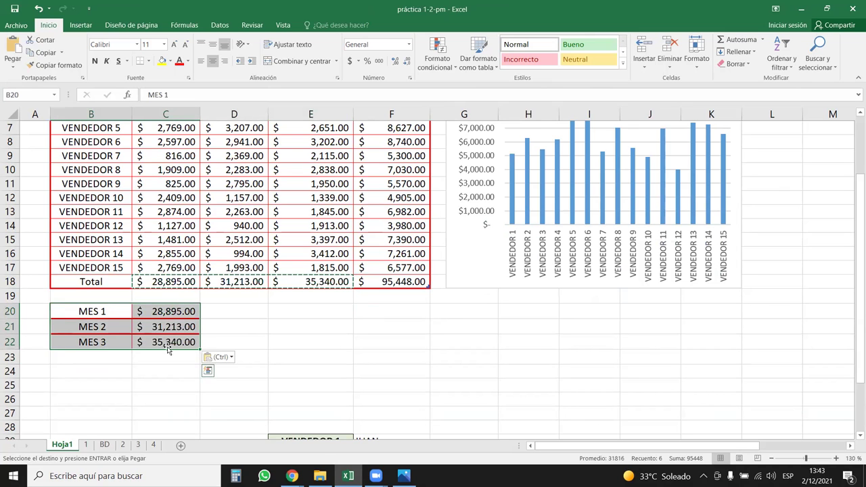
click(81, 25)
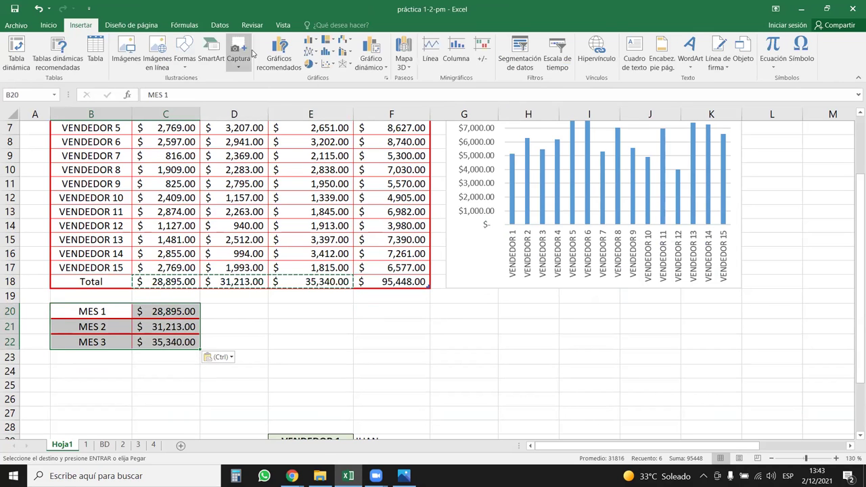
Insert a pie chart of the month totals, shrink it and place it below the table
click(308, 65)
click(319, 98)
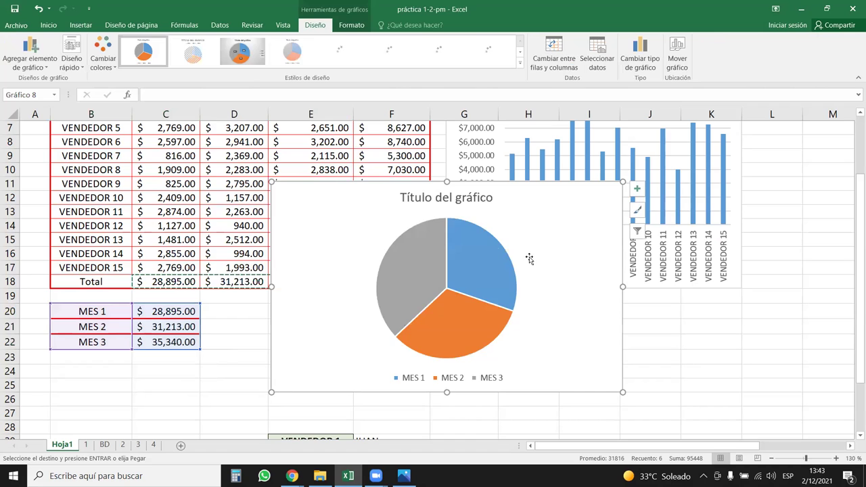
drag(527, 257, 473, 238)
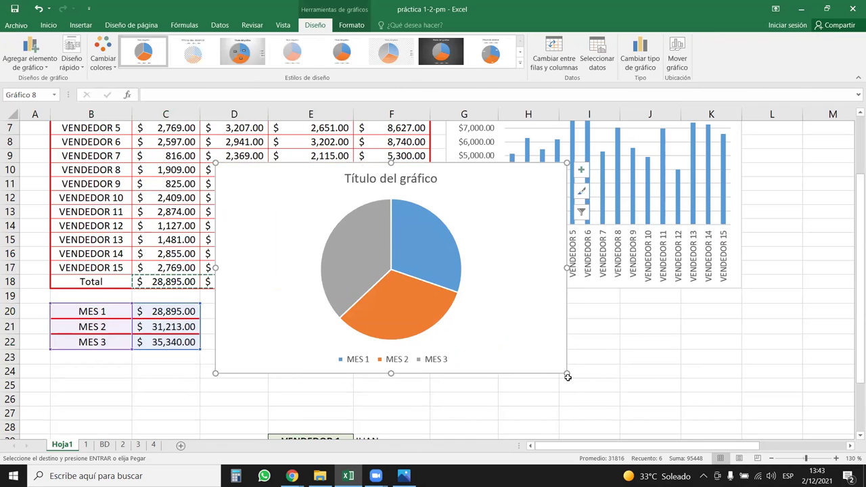
drag(568, 377, 430, 348)
drag(400, 287, 397, 351)
scroll(508, 313, down, 3)
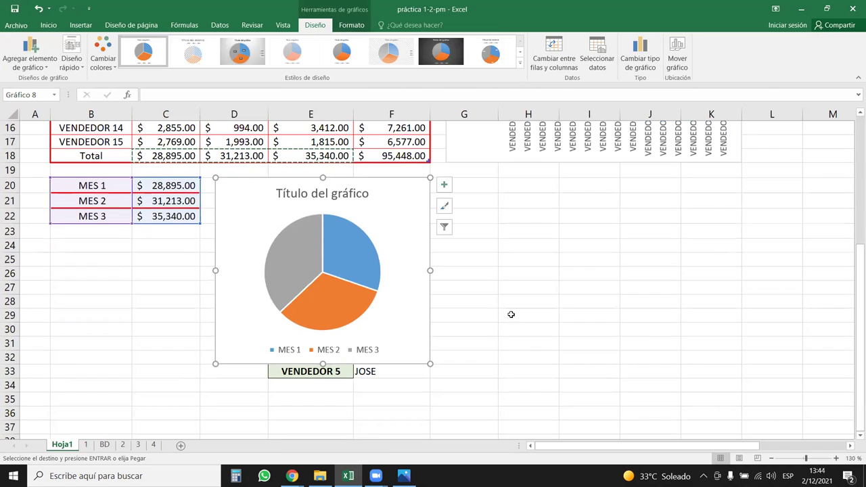
click(371, 373)
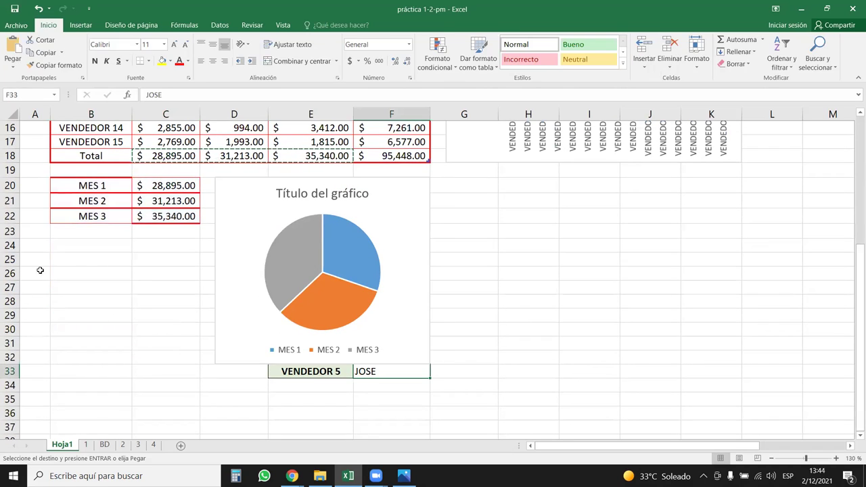
Delete rows 23–37 and the leftover chart, then reselect B20:C22
drag(10, 231, 52, 424)
key(Delete)
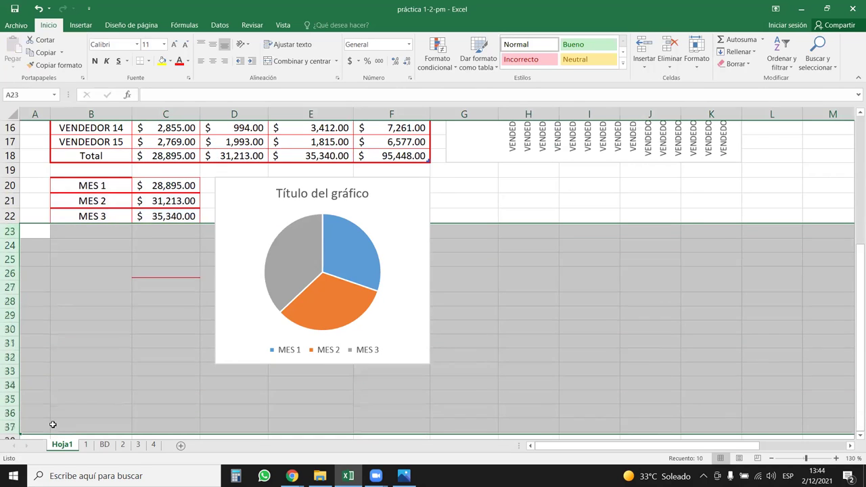
key(ctrl+minus)
click(406, 190)
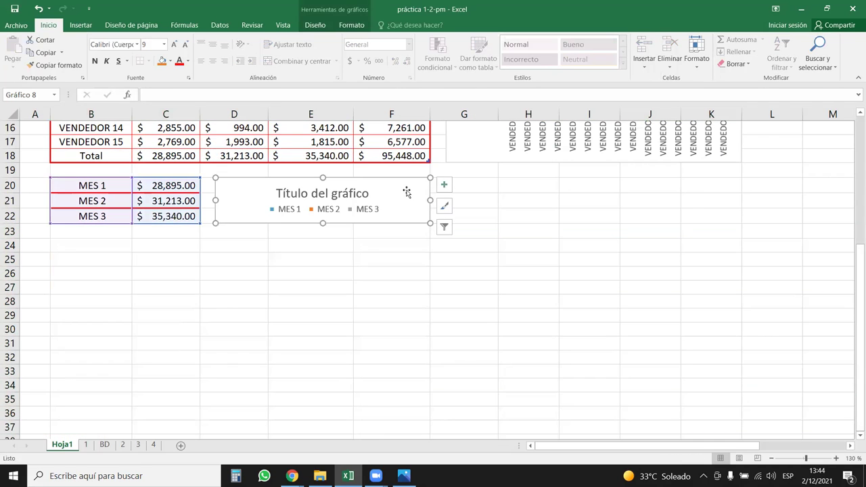
key(Delete)
click(310, 231)
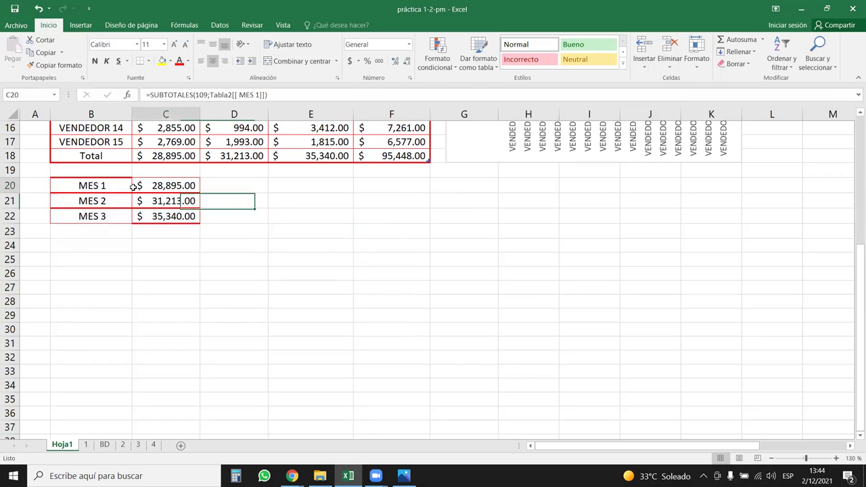
drag(129, 186, 148, 214)
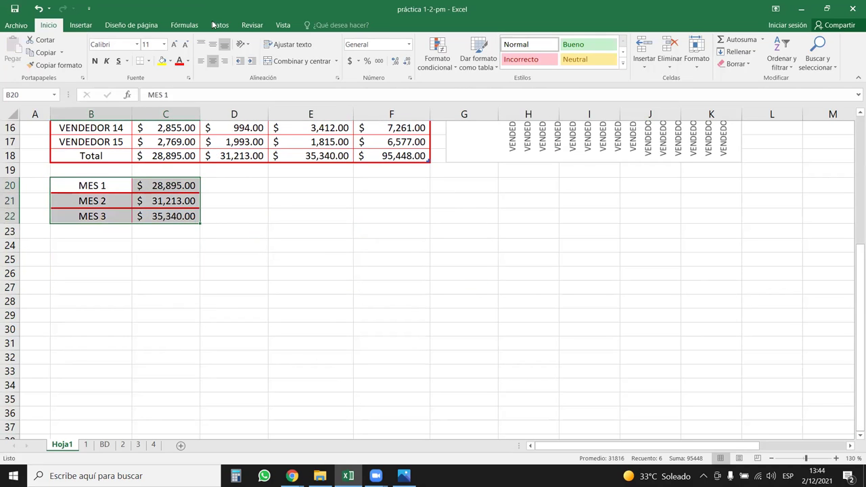
click(78, 25)
Insert a flat 2D pie of the month totals and apply the third style with percentage labels
click(308, 62)
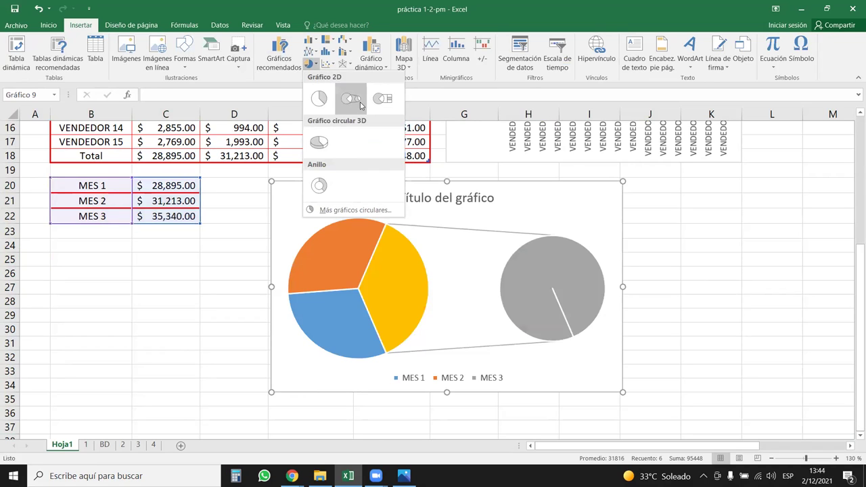
click(319, 100)
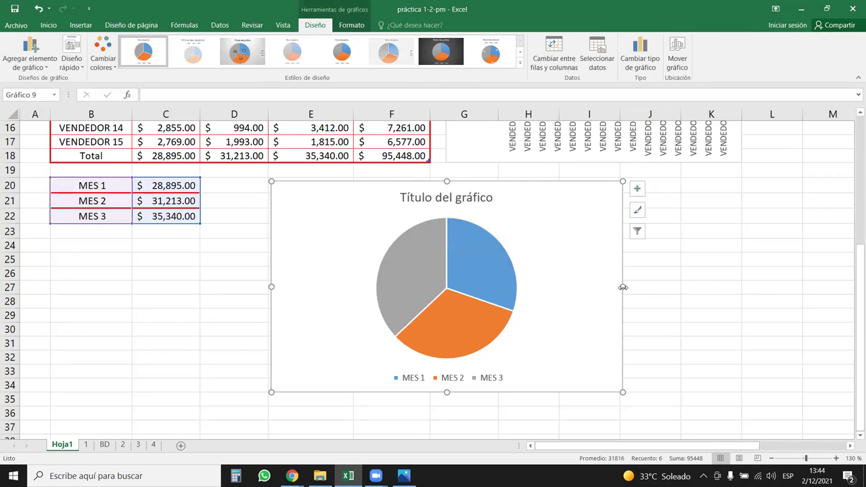
click(410, 281)
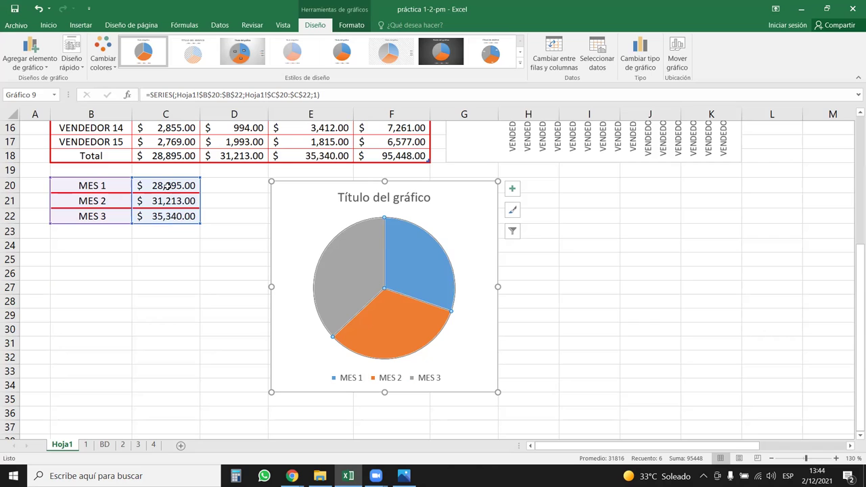
click(243, 54)
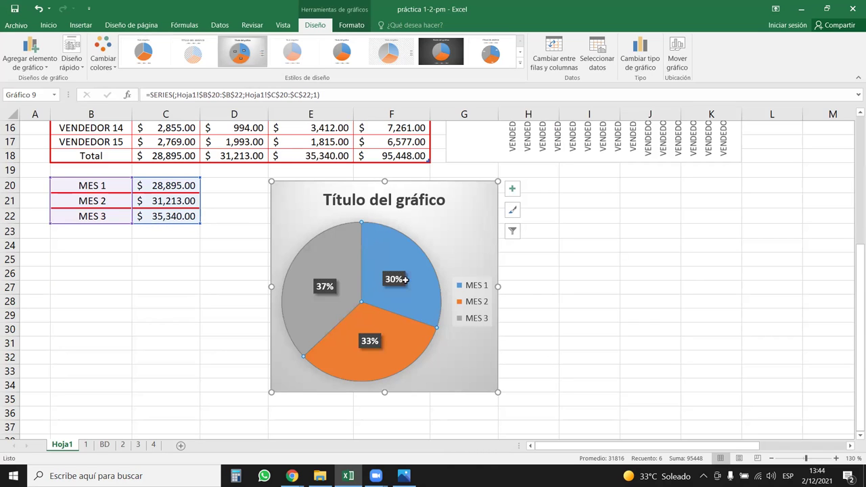
Reselect the month pie chart, keep Estilo 3 from the styles gallery, and shift it slightly left
click(581, 238)
click(589, 314)
scroll(467, 253, up, 3)
scroll(468, 253, down, 3)
click(469, 252)
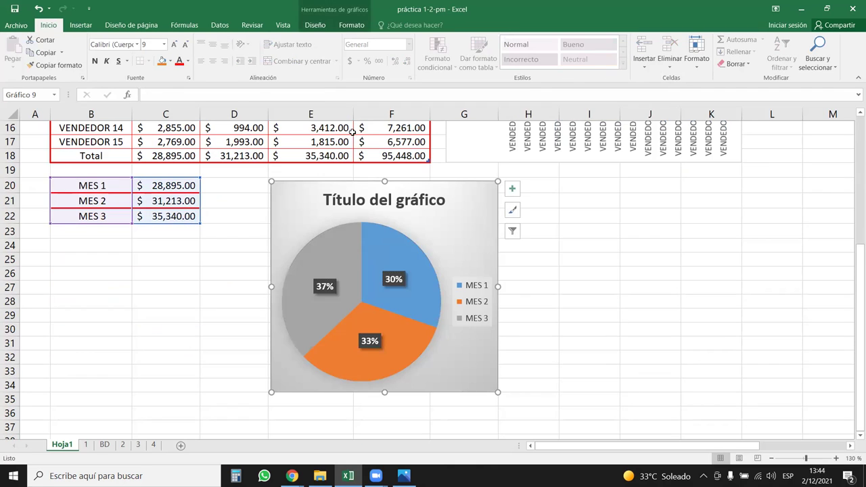
click(351, 25)
click(325, 26)
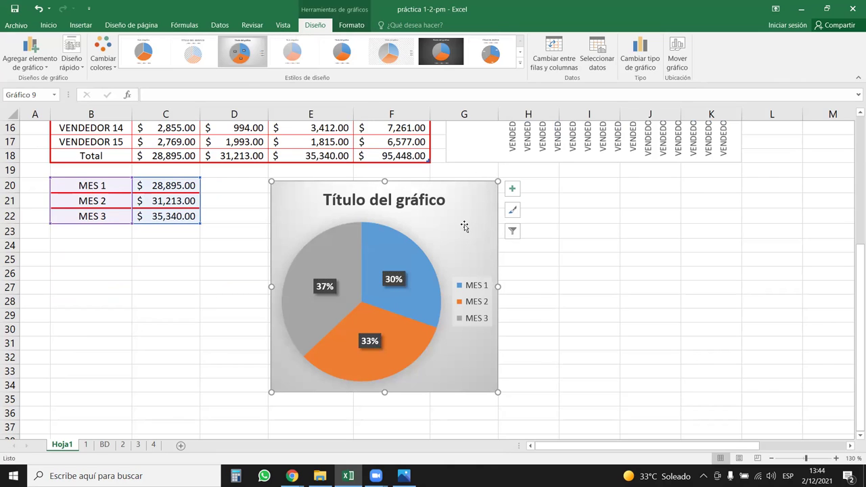
click(520, 63)
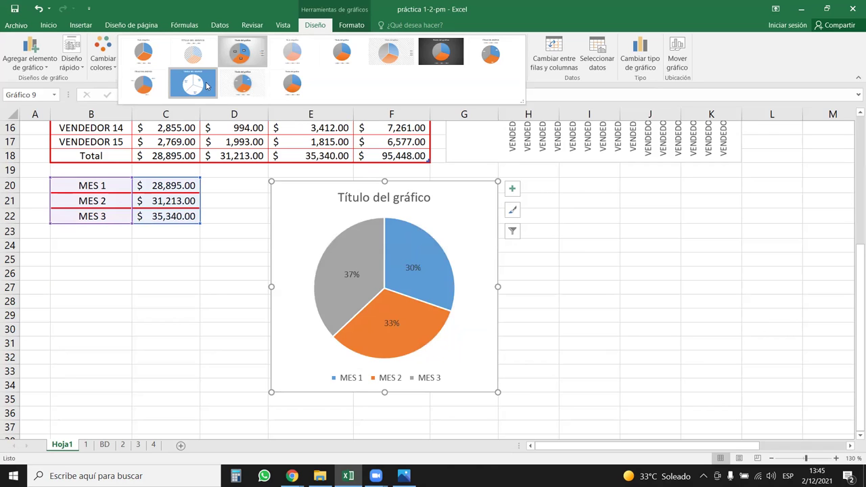
click(245, 52)
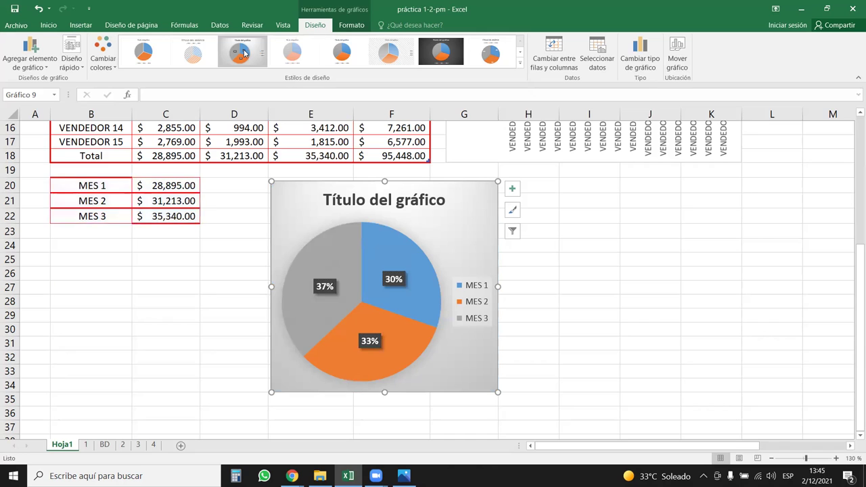
drag(459, 210, 434, 215)
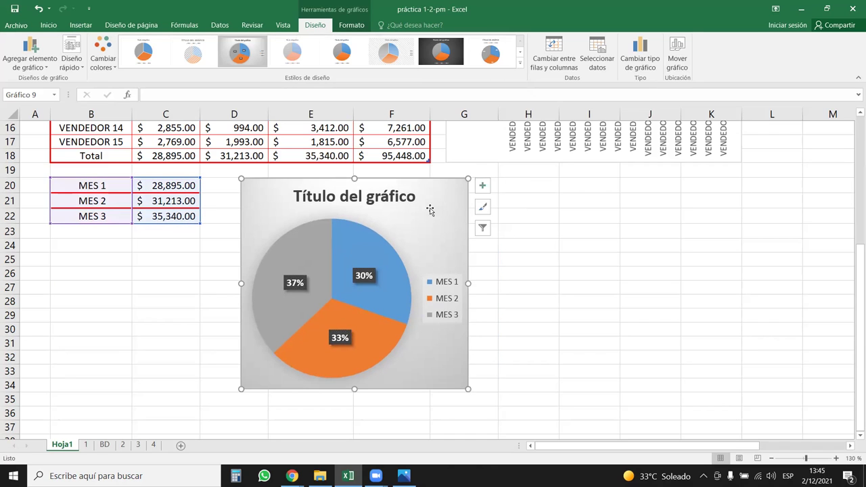
Replace the pie chart's placeholder title with VENTAS POR MES
drag(433, 215, 435, 211)
double_click(373, 196)
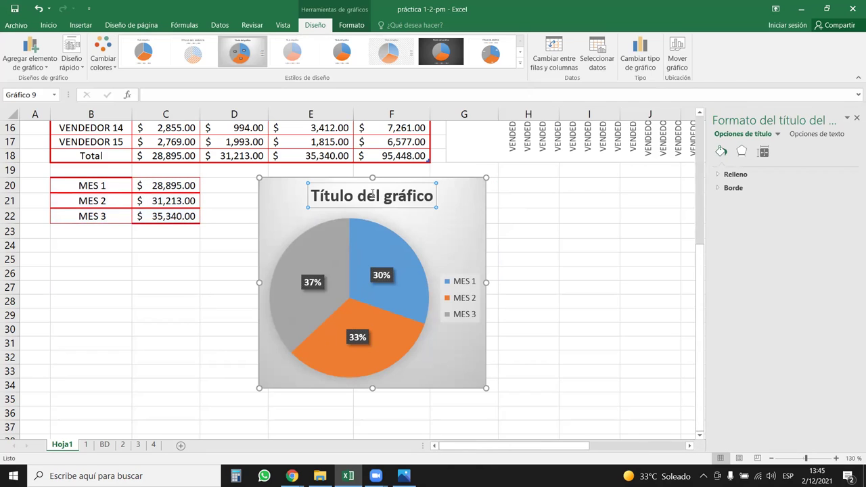
key(Delete)
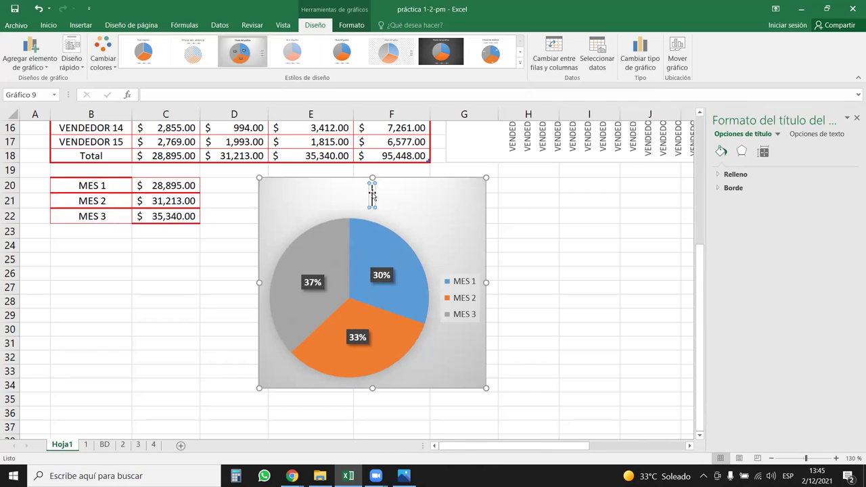
text(VENTAS POR MES)
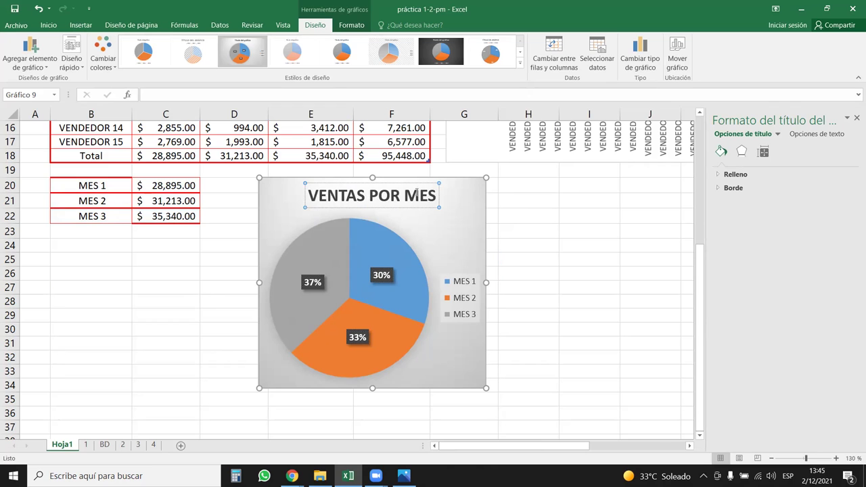
click(551, 226)
Retitle the column chart from Total to VENTAS POR EMPLEADO
scroll(551, 270, up, 1)
scroll(568, 176, up, 3)
scroll(602, 159, up, 1)
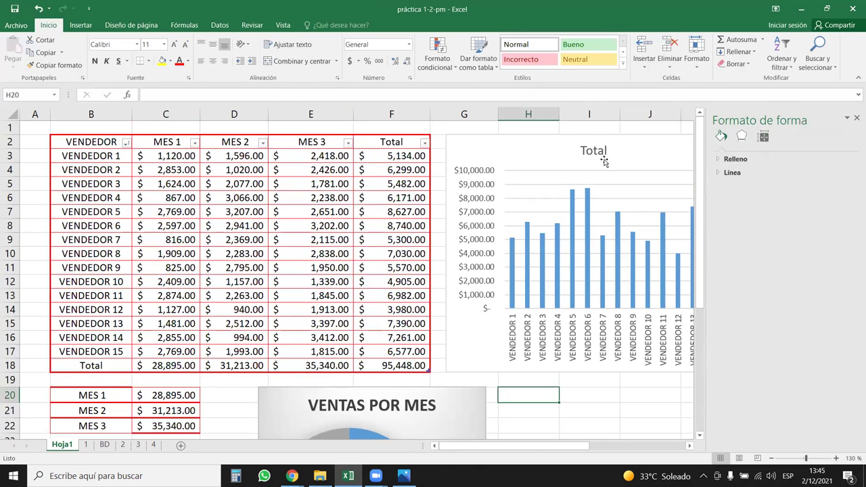
click(594, 151)
double_click(594, 149)
key(BackSpace)
text(VENTAS POR EMPLEAN)
key(BackSpace)
text(DO)
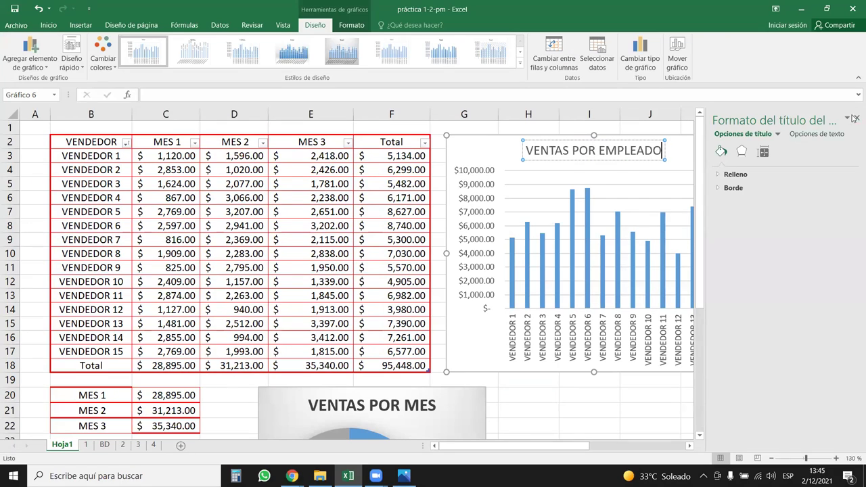
click(856, 118)
Insert a slicer on the vendor table using only the VENDEDOR field
click(805, 230)
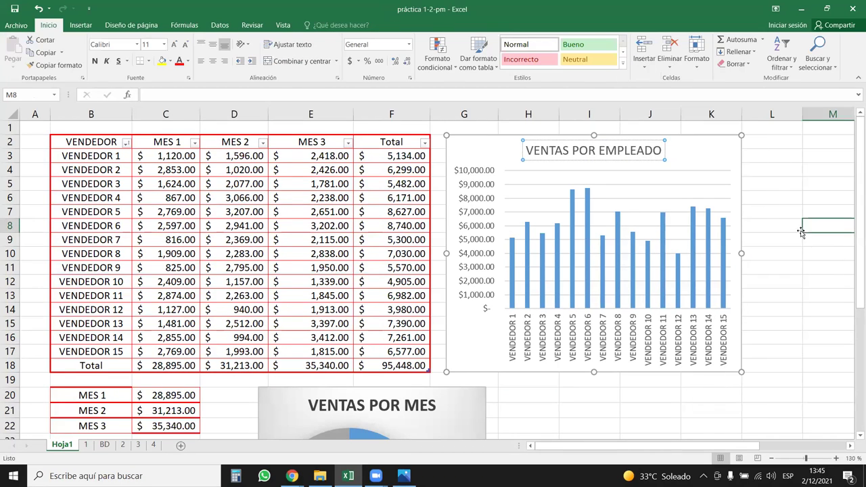
scroll(525, 322, down, 2)
scroll(519, 342, down, 3)
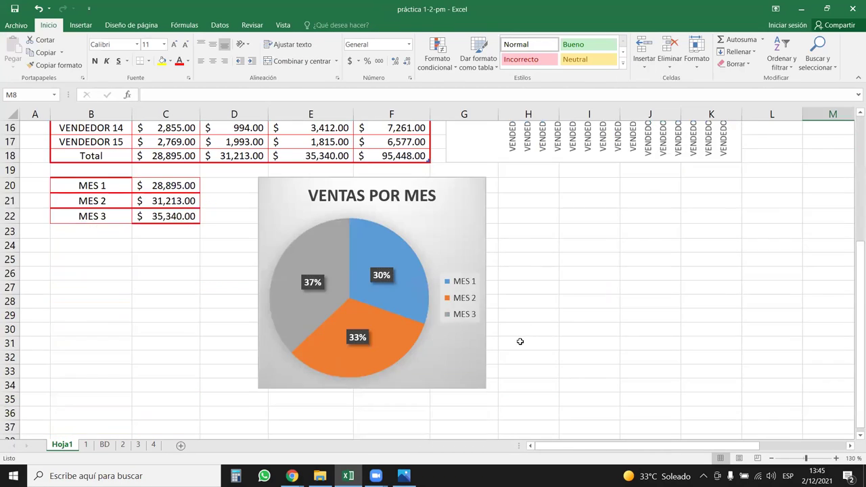
scroll(504, 349, up, 4)
scroll(483, 353, down, 1)
scroll(467, 378, down, 1)
scroll(501, 358, down, 1)
scroll(550, 328, up, 3)
scroll(550, 328, up, 1)
scroll(550, 328, down, 2)
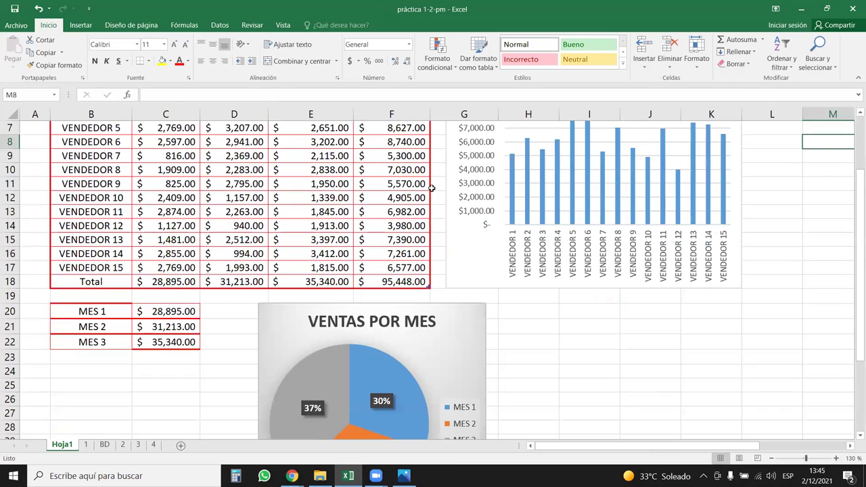
click(236, 183)
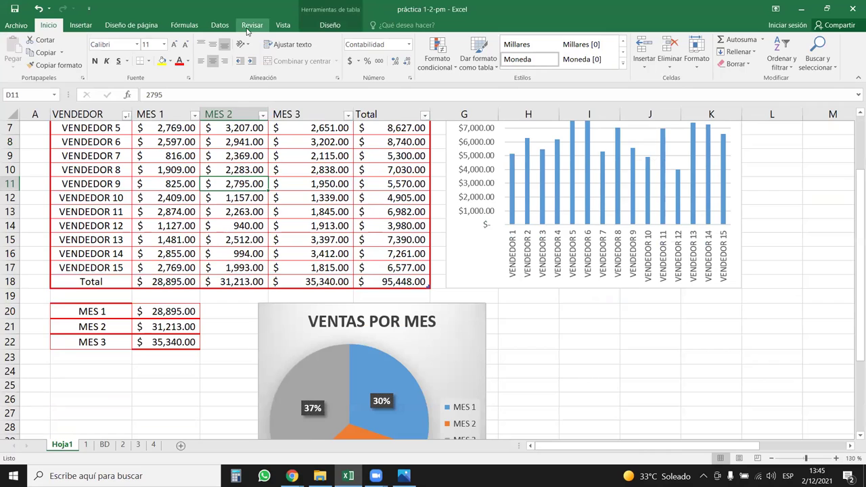
click(330, 25)
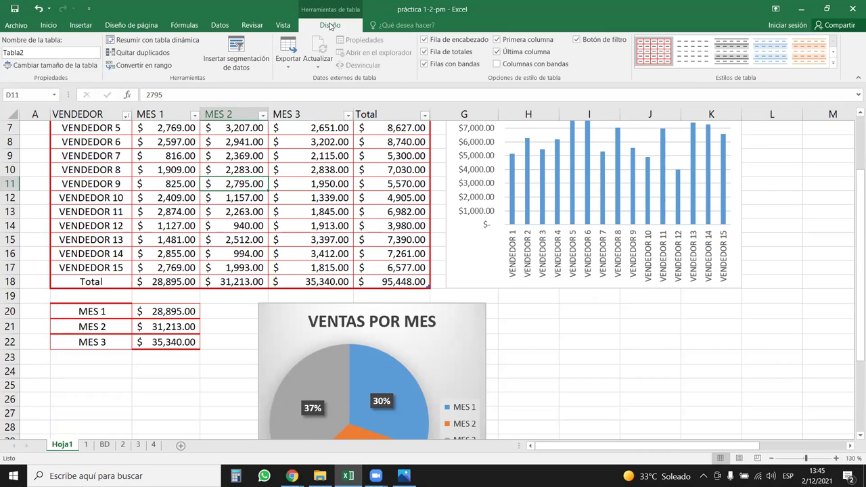
click(237, 53)
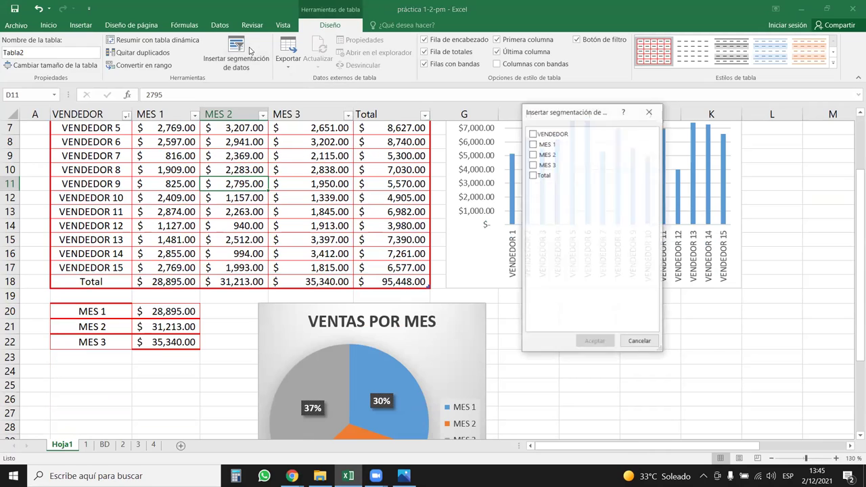
click(533, 134)
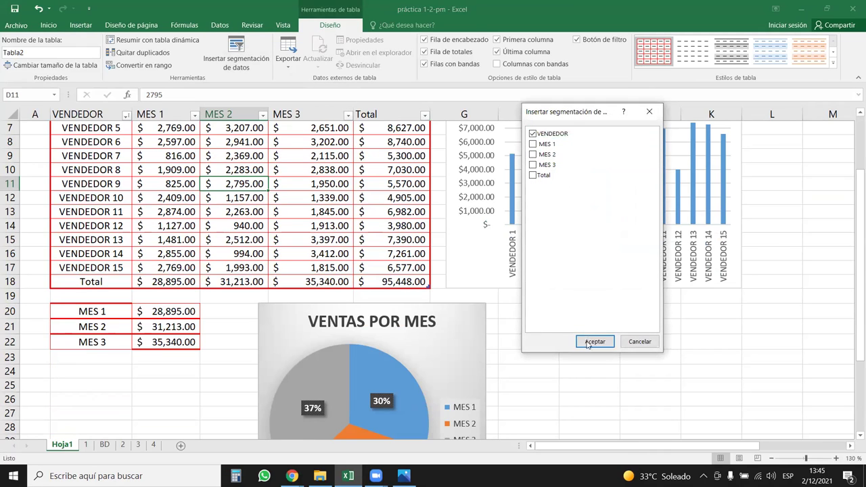
click(590, 341)
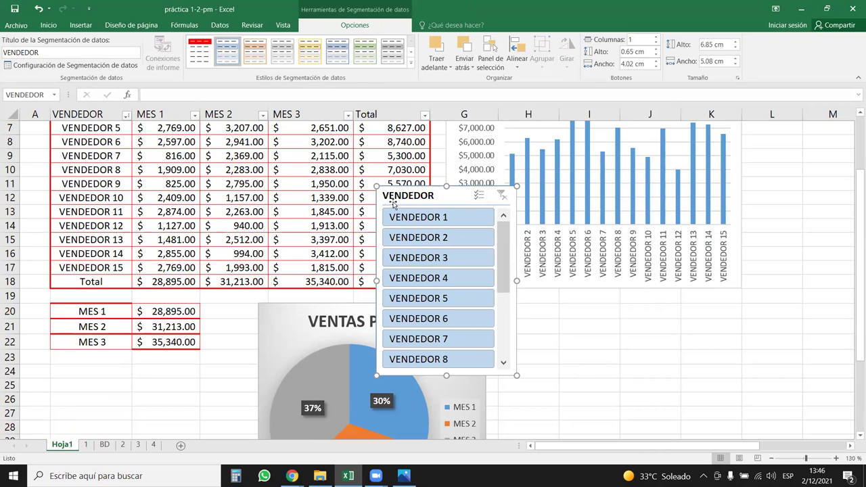
drag(115, 310, 165, 345)
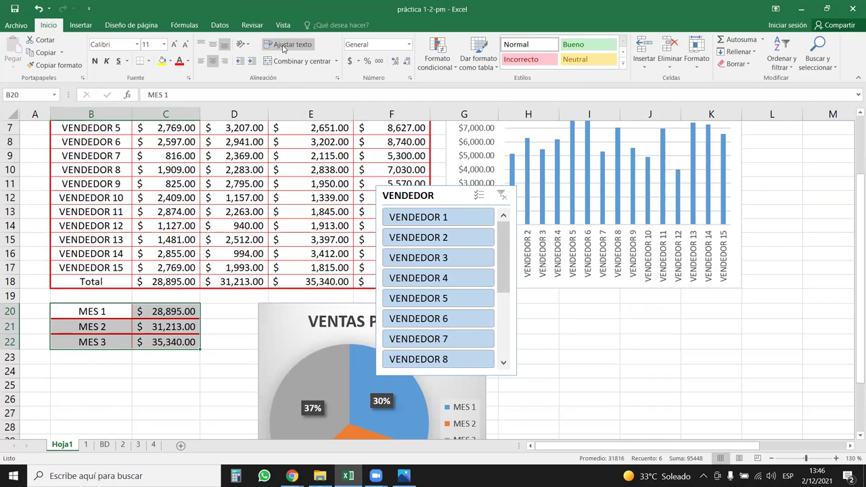
Shift the month totals down one row and add MESES and CANTIDAD headers above them
click(218, 27)
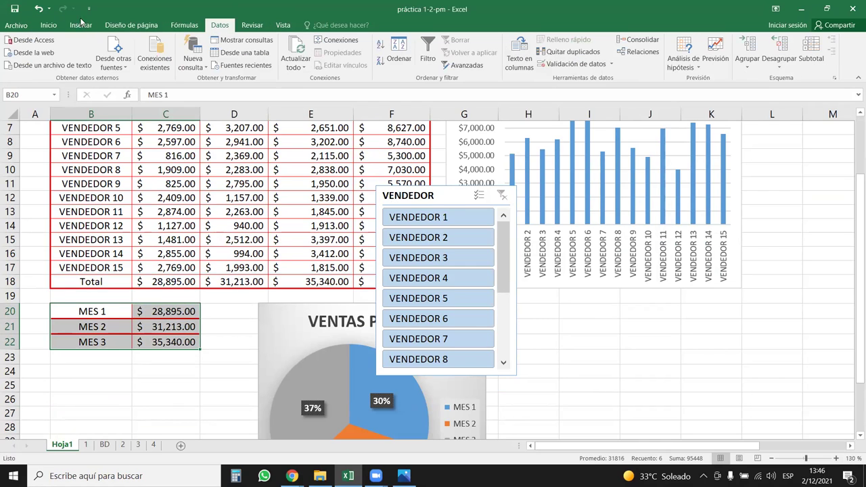
click(49, 25)
click(135, 312)
drag(94, 311, 169, 341)
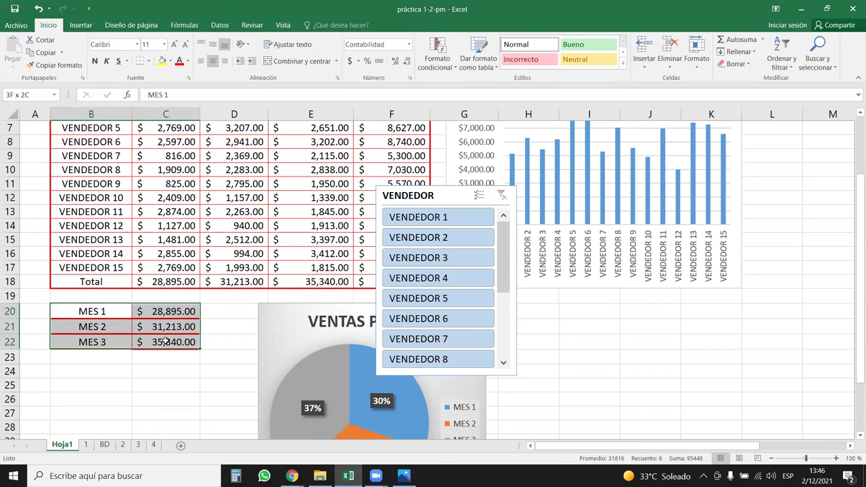
drag(96, 307, 98, 321)
click(101, 315)
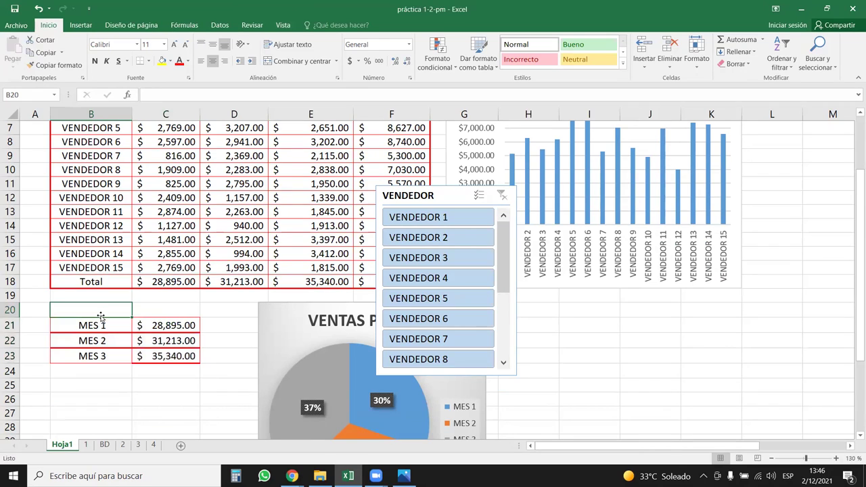
text(MESES)
key(Tab)
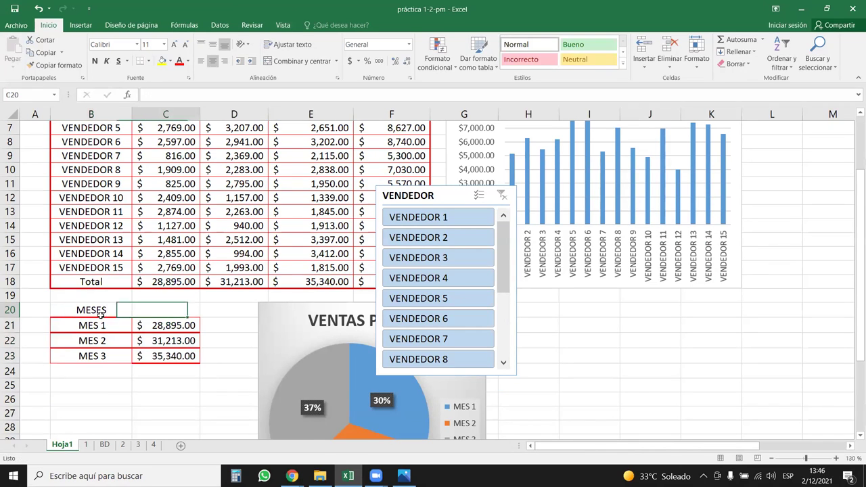
text(CART)
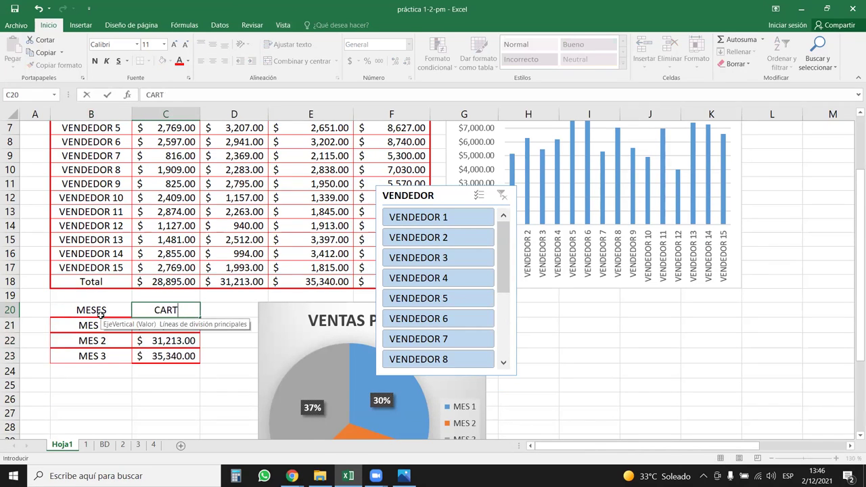
text(NTIDAD)
key(Return)
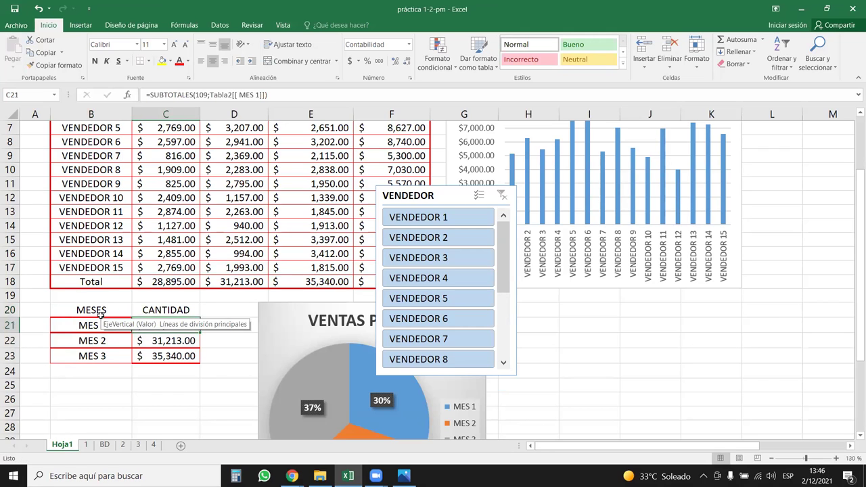
Format the month block as a table with headers in the red-bordered style
click(134, 308)
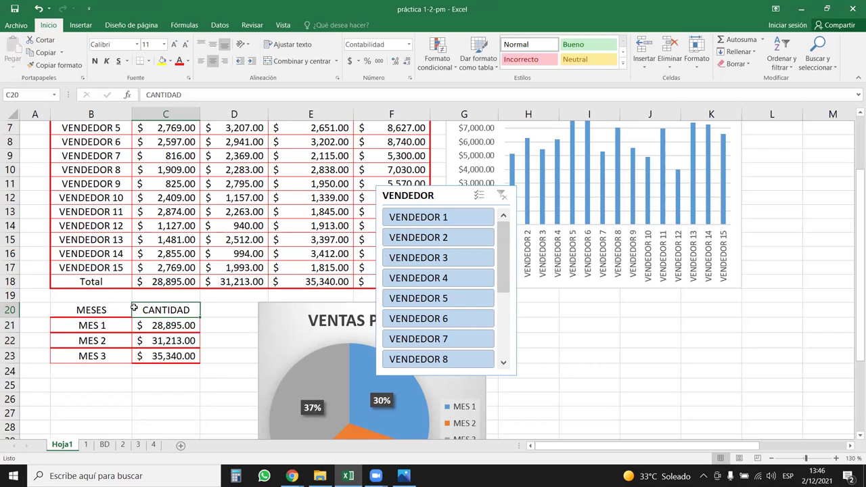
click(80, 25)
click(94, 51)
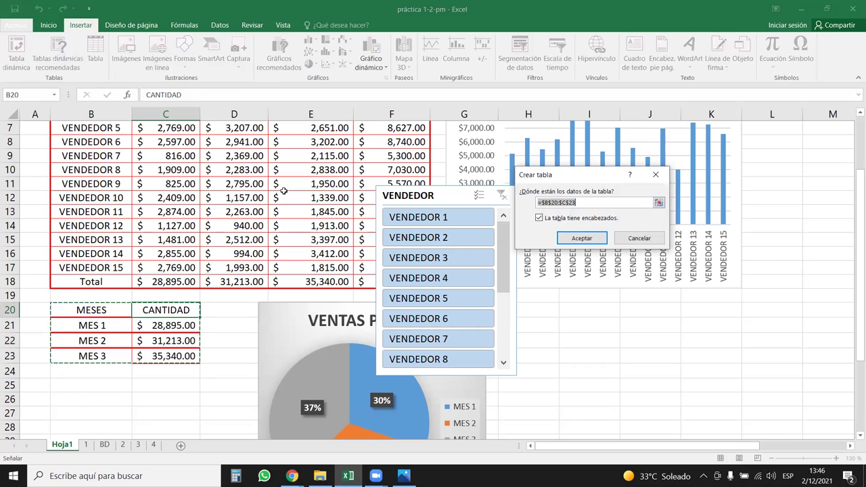
key(Return)
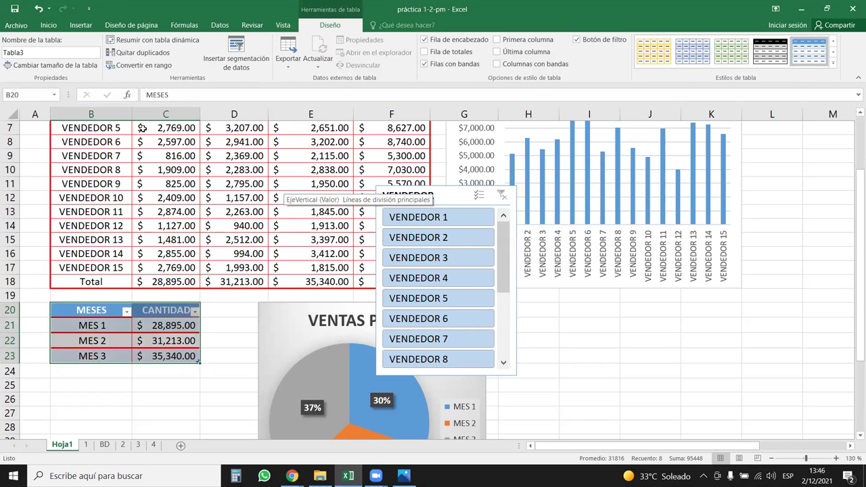
click(834, 45)
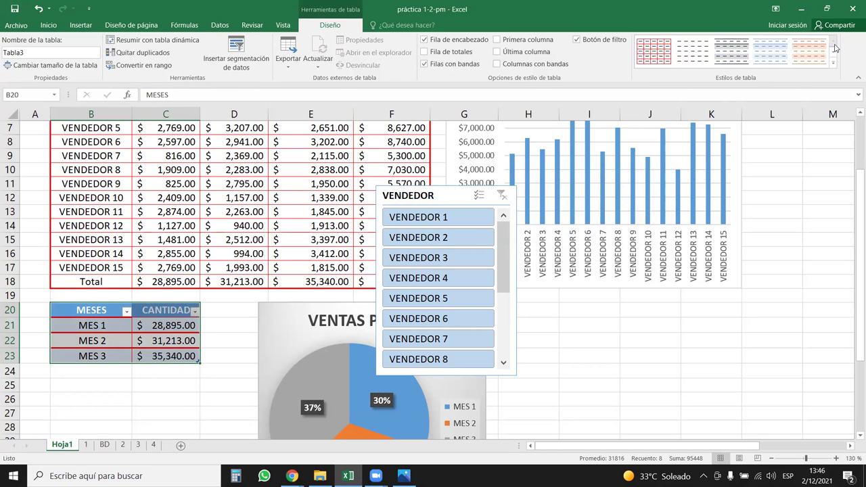
click(656, 63)
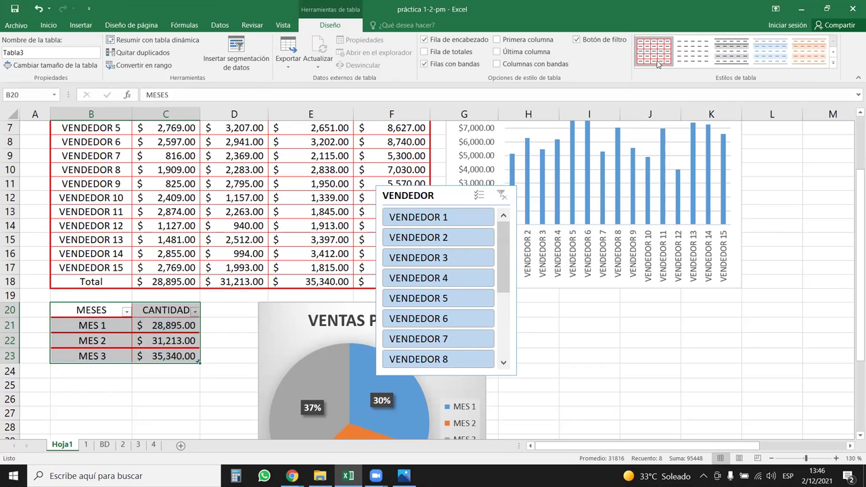
click(107, 341)
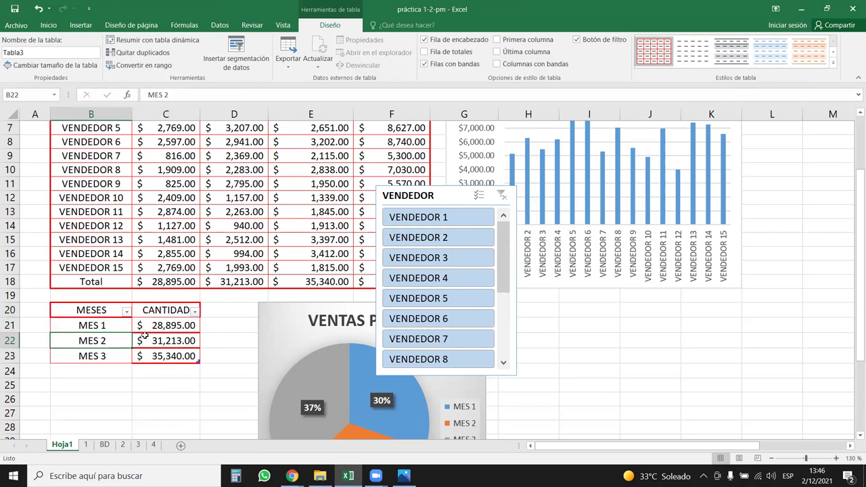
click(236, 52)
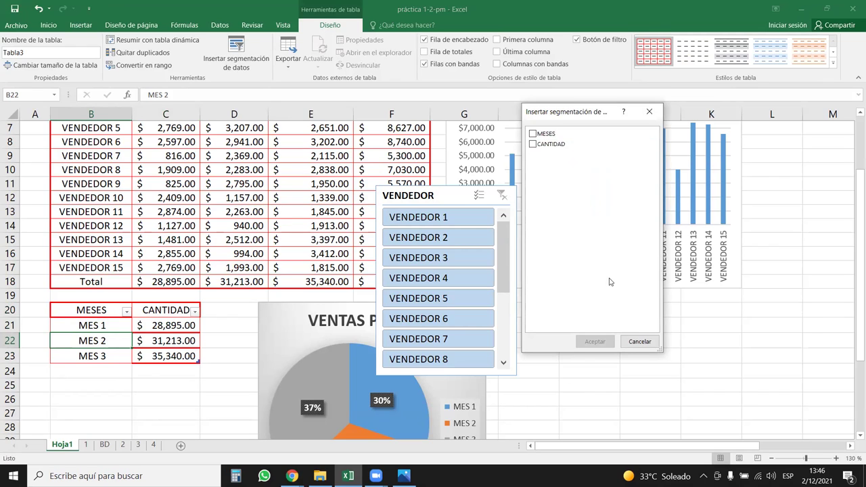
Insert a MESES slicer for the month table and place it below the bar chart
click(532, 134)
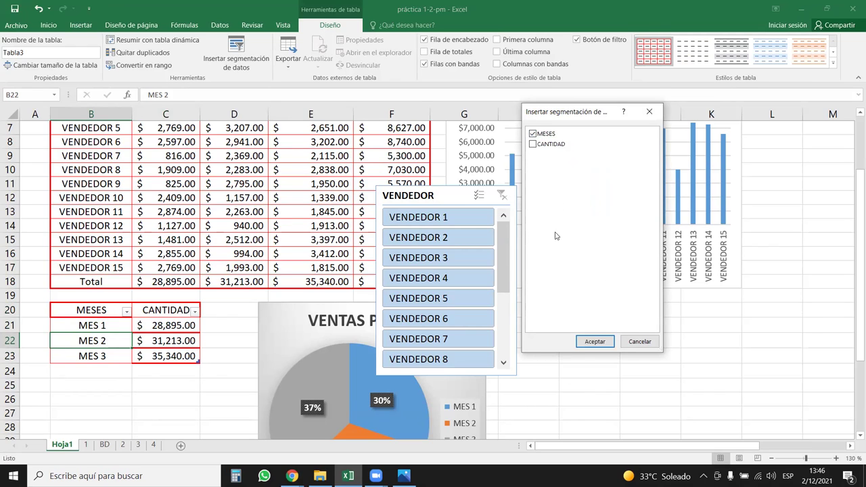
click(595, 340)
mouse_move(452, 197)
mouse_down()
mouse_move(603, 272)
mouse_move(603, 304)
mouse_up()
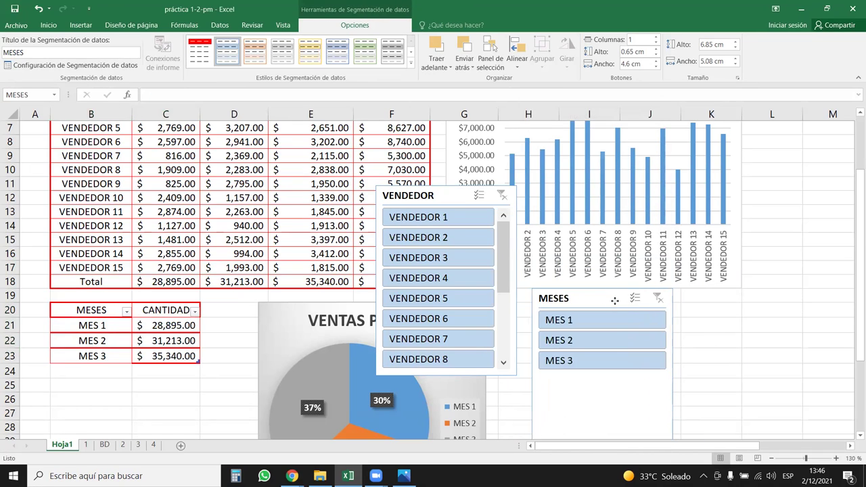
Filter the MESES slicer to MES 1 and MES 3, then reposition both slicers
click(562, 320)
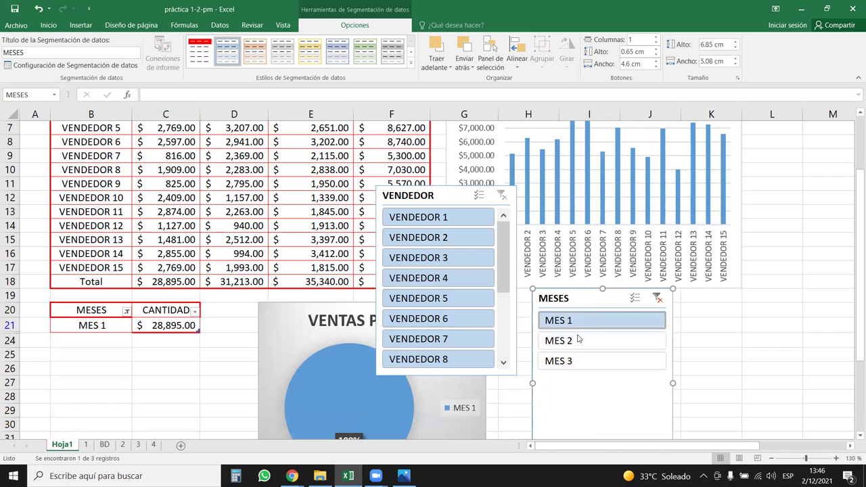
click(580, 340)
click(599, 361)
click(580, 340)
ctrl+click(591, 322)
ctrl+click(596, 341)
ctrl+click(597, 361)
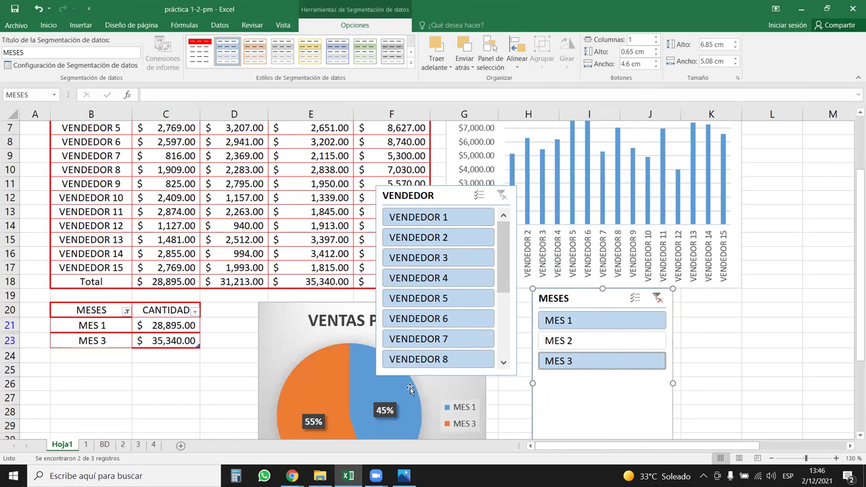
mouse_move(582, 299)
mouse_down()
mouse_move(111, 331)
mouse_move(135, 372)
mouse_up()
mouse_move(467, 199)
mouse_down()
mouse_move(790, 145)
mouse_move(843, 116)
mouse_up()
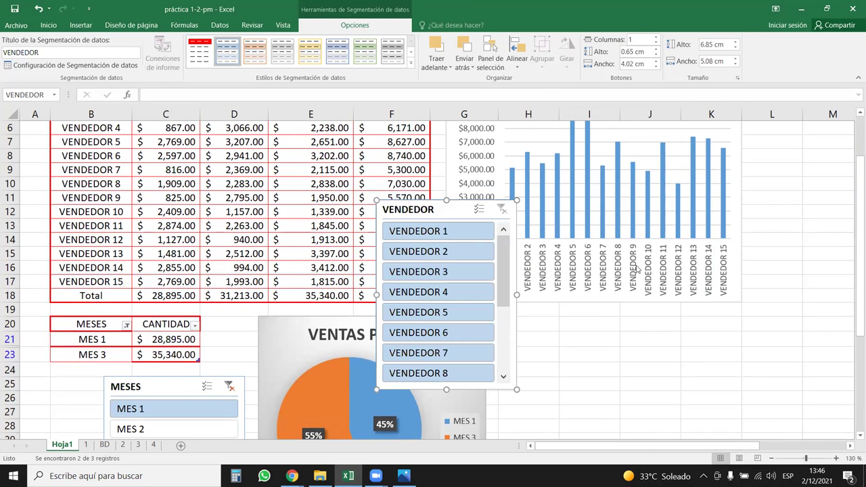
Test the VENDEDOR slicer by filtering to single vendors 1, 2, 4 and 5
drag(466, 209, 809, 138)
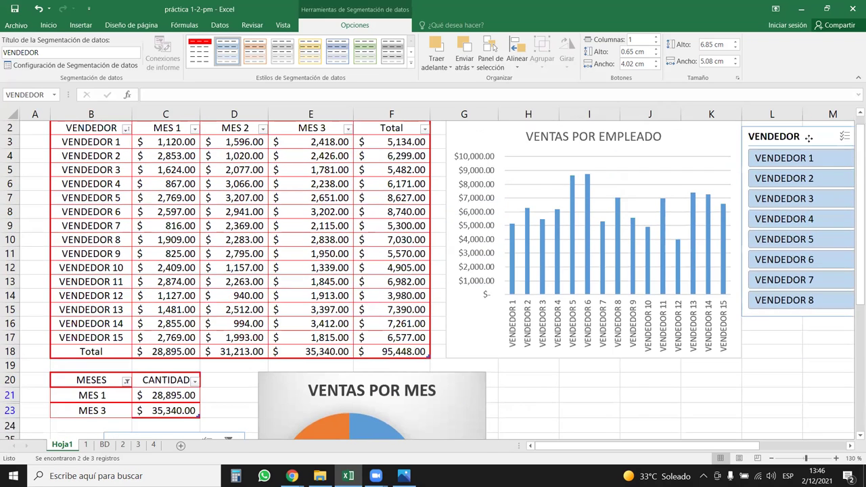
click(812, 137)
scroll(798, 203, down, 3)
scroll(798, 202, up, 3)
click(790, 160)
click(793, 178)
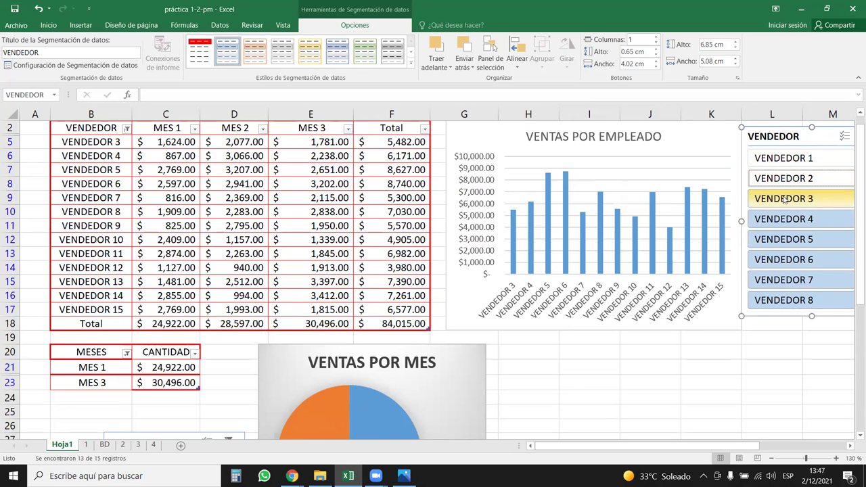
click(787, 158)
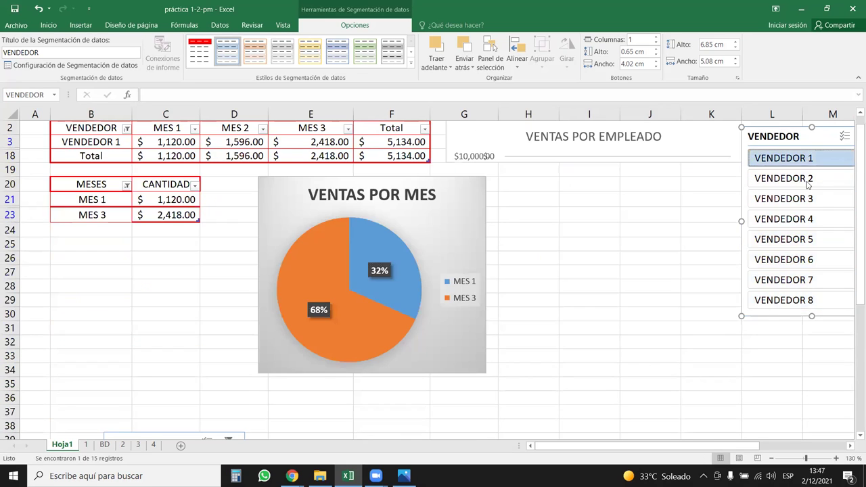
click(800, 178)
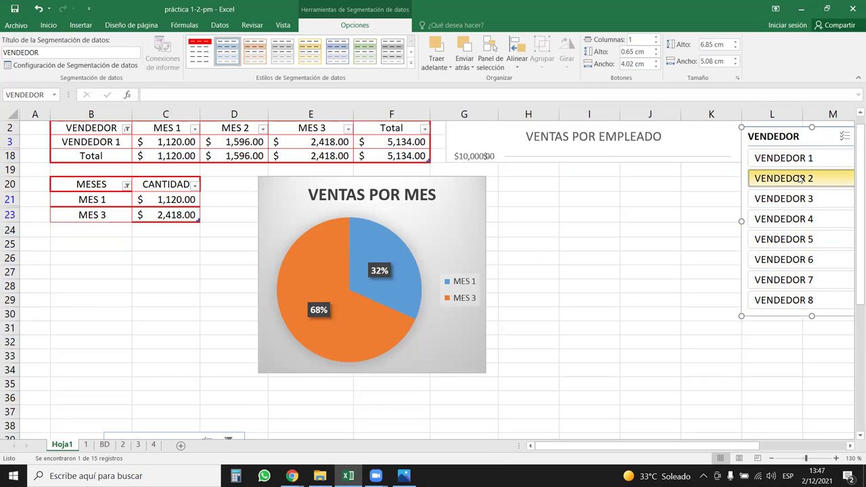
click(788, 158)
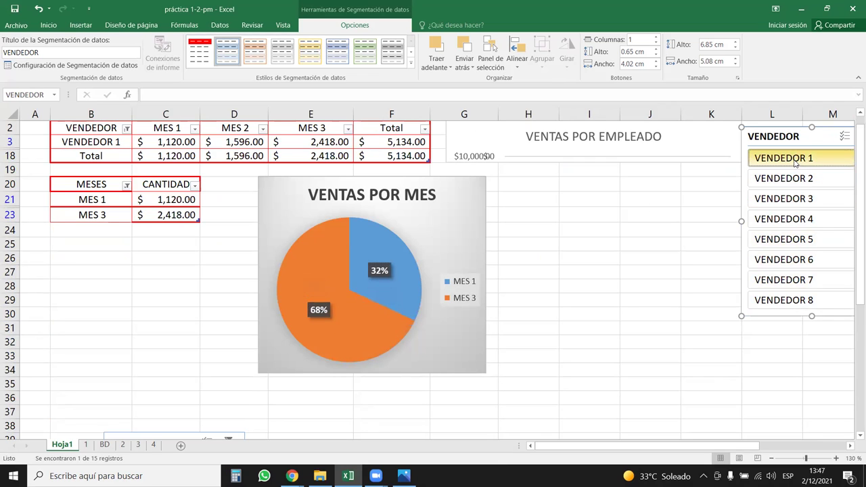
click(790, 179)
click(788, 158)
click(797, 217)
click(791, 239)
scroll(792, 240, down, 1)
Undo, then try further vendor filters from VENDEDOR 7 through VENDEDOR 12
key(ctrl+z)
key(ctrl+z)
key(ctrl+z)
key(ctrl+z)
key(ctrl+z)
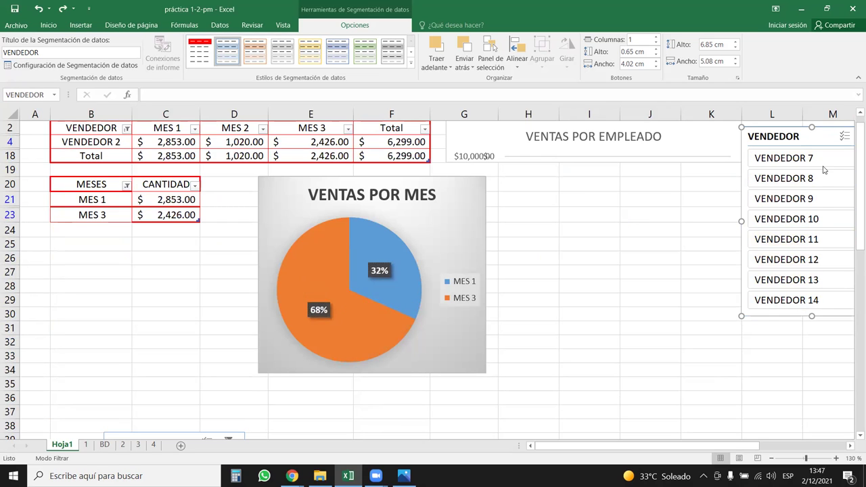
click(821, 163)
click(793, 179)
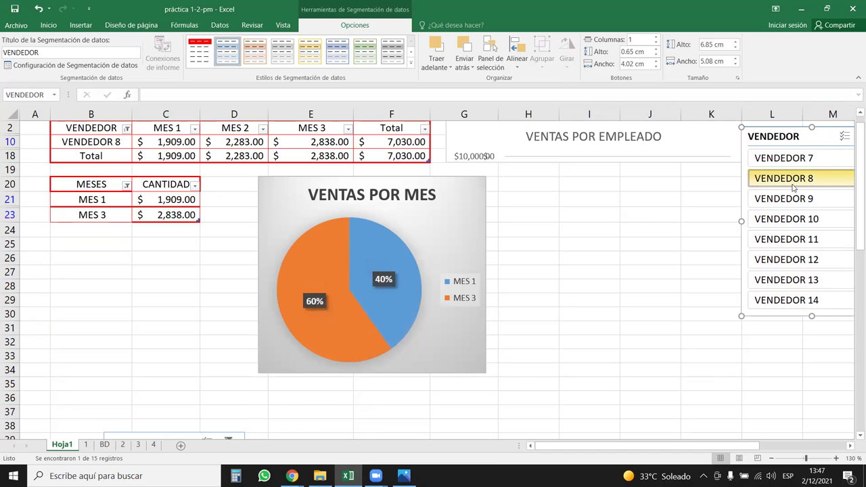
click(793, 198)
click(795, 218)
click(805, 260)
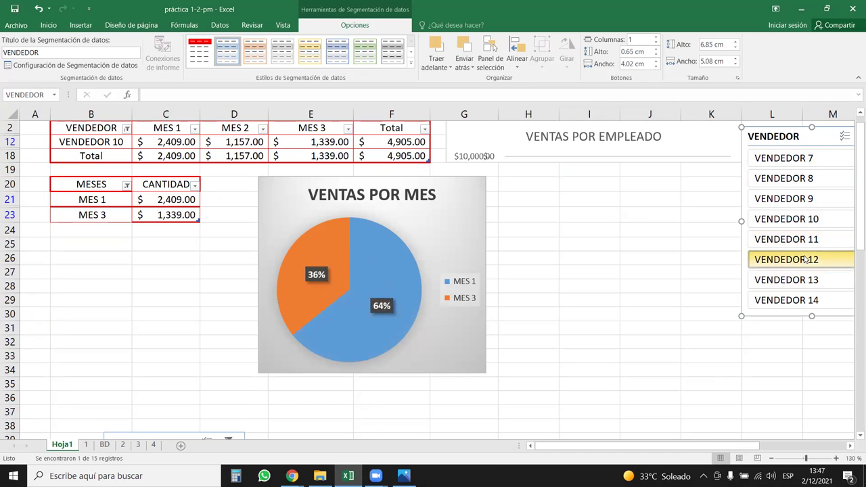
click(791, 219)
click(791, 239)
click(792, 218)
click(791, 198)
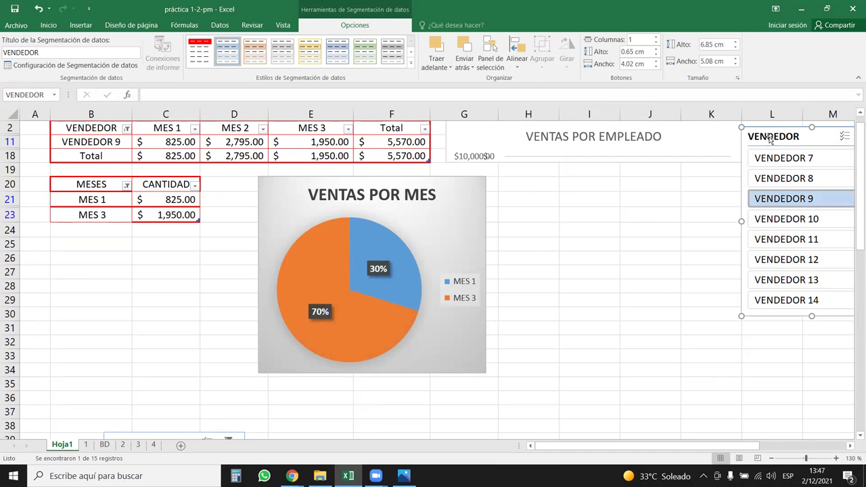
click(802, 159)
ctrl+click(817, 178)
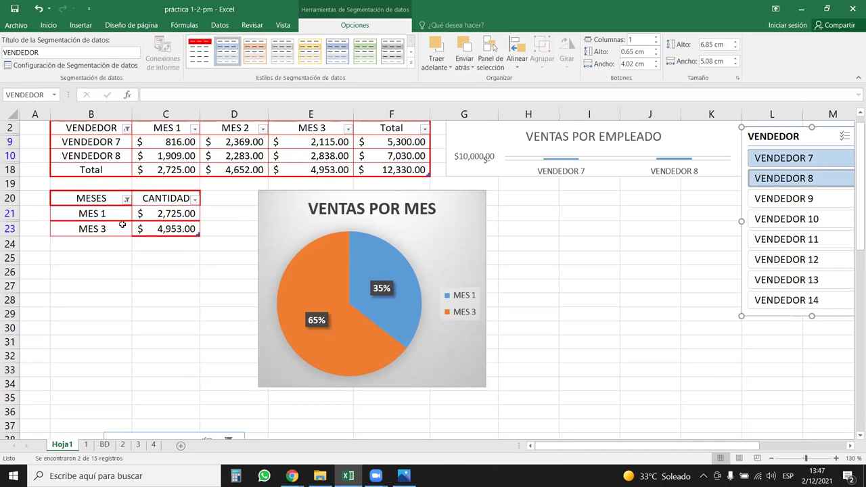
Undo the vendor filters so all 15 vendors show, and move the slicer below the column chart
scroll(636, 183, up, 1)
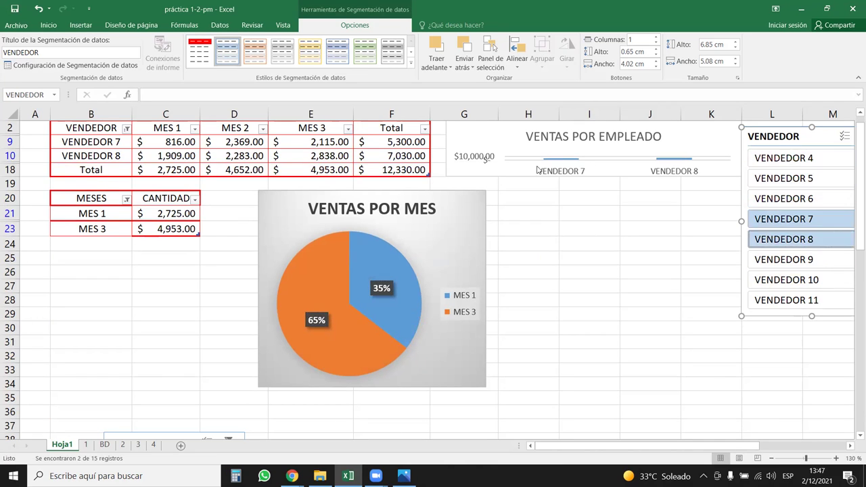
click(664, 178)
key(ctrl+z)
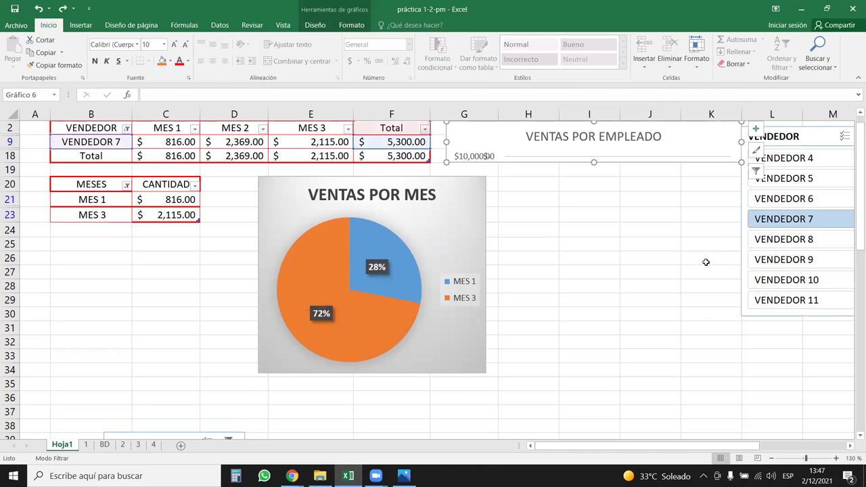
key(ctrl+z)
key(ctrl+z)
key(ctrl+z)
key(ctrl+z)
key(ctrl+y)
key(ctrl+y)
key(ctrl+z)
key(ctrl+z)
key(ctrl+z)
key(ctrl+z)
key(ctrl+z)
key(ctrl+z)
key(ctrl+z)
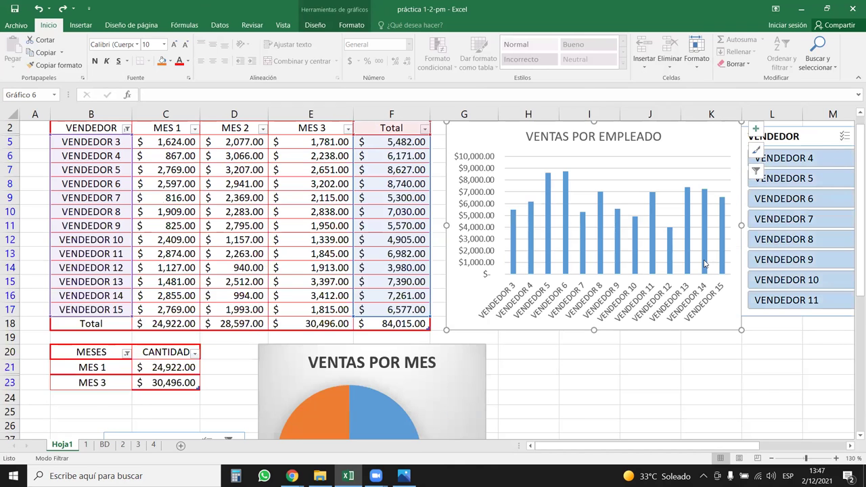
mouse_move(803, 132)
mouse_down()
mouse_move(608, 380)
mouse_move(589, 380)
mouse_up()
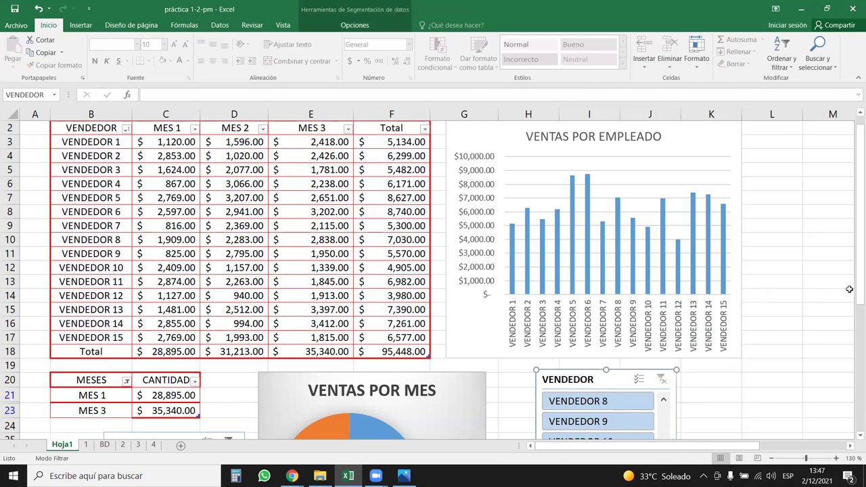
Nudge the MESES slicer up and left and reselect MES 1, MES 2 and MES 3
click(809, 284)
drag(858, 270, 831, 407)
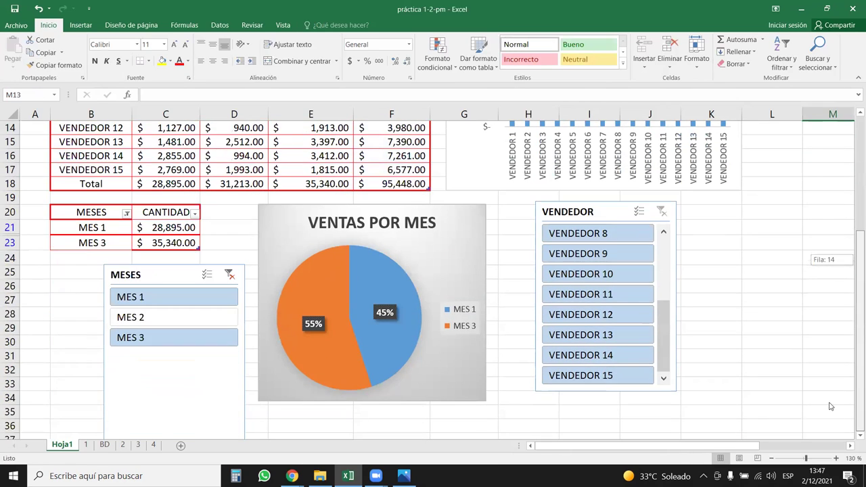
drag(163, 276, 160, 266)
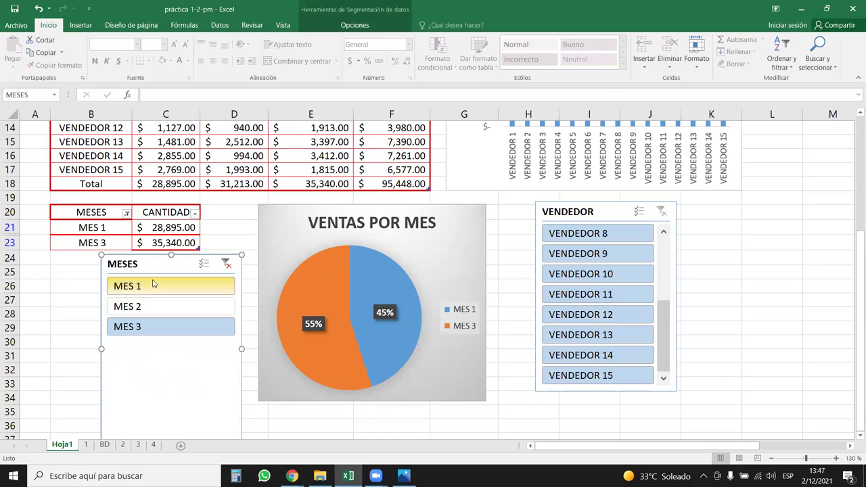
click(153, 308)
click(169, 288)
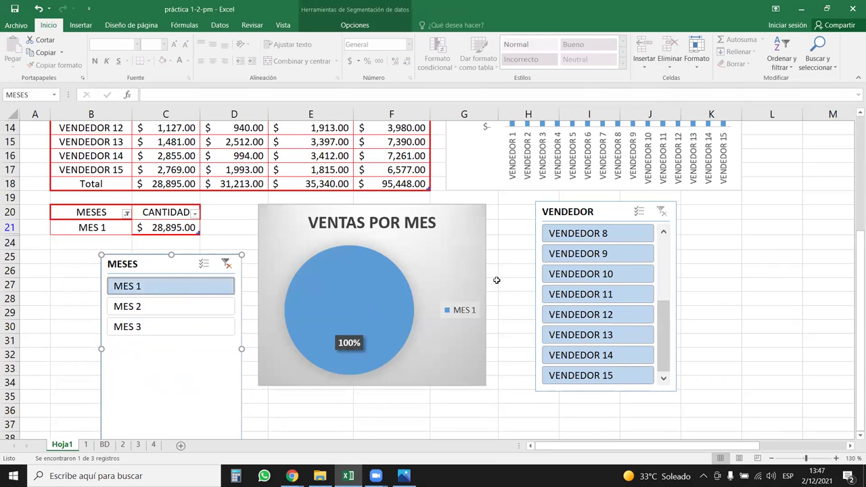
ctrl+click(156, 307)
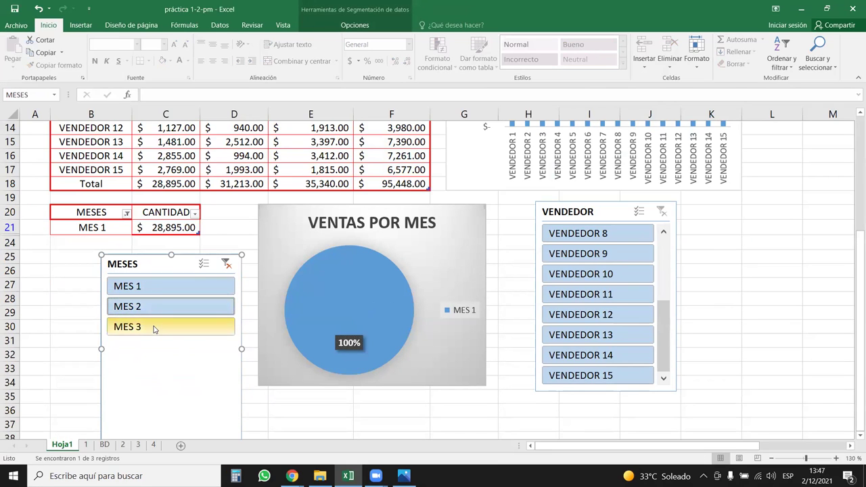
ctrl+click(155, 328)
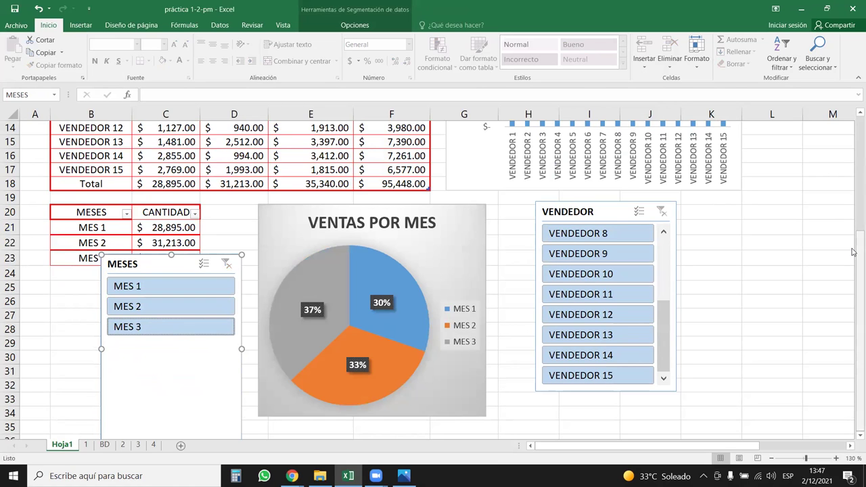
drag(859, 237, 859, 203)
click(175, 349)
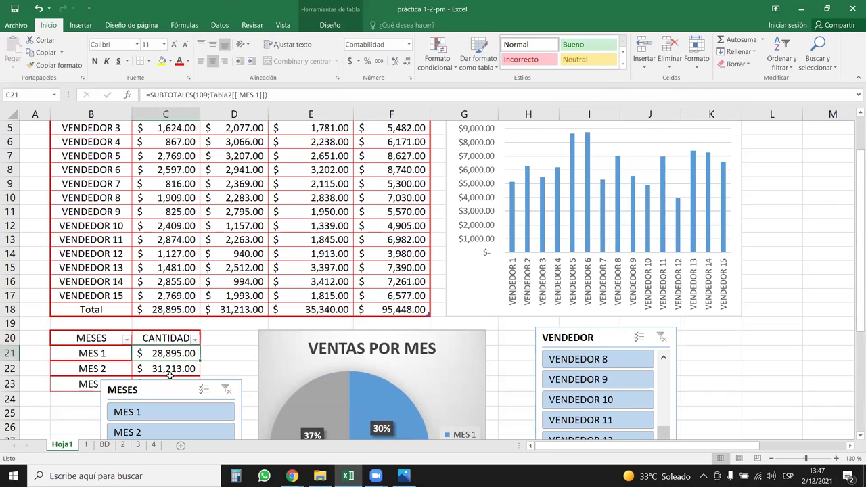
Shift the MESES and VENDEDOR slicers and test filtering to VENDEDOR 8, 9 and 10
drag(179, 384, 136, 408)
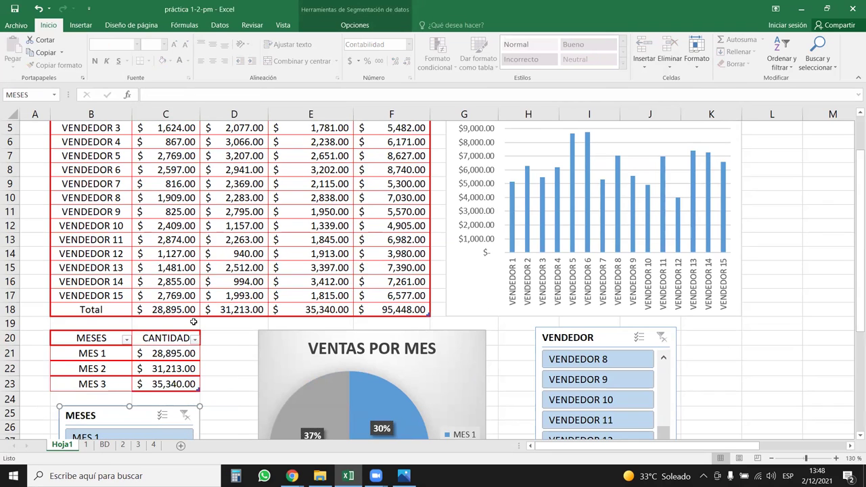
click(585, 336)
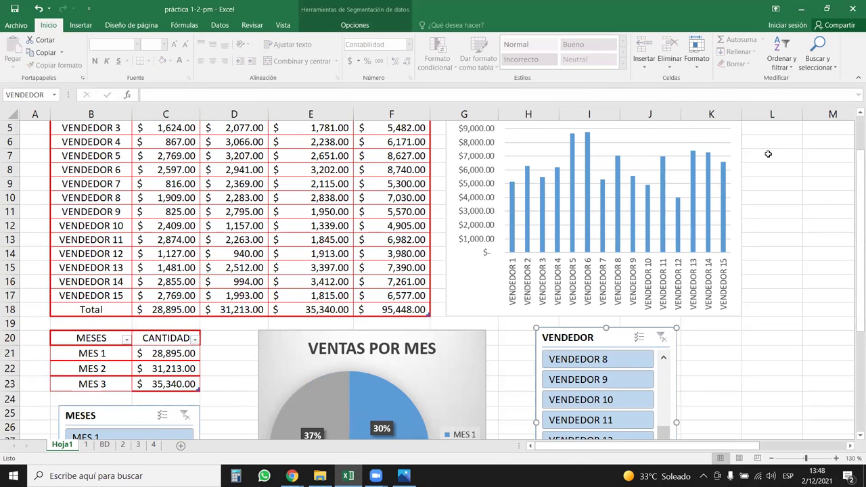
click(857, 79)
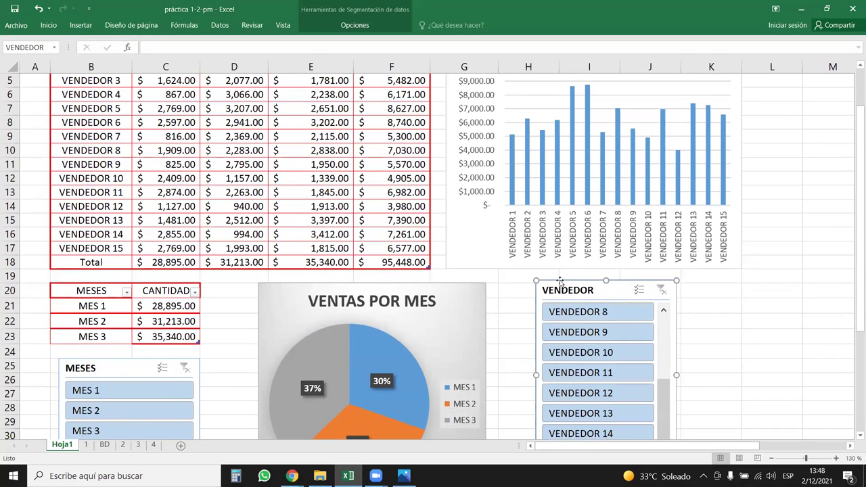
drag(591, 285, 578, 284)
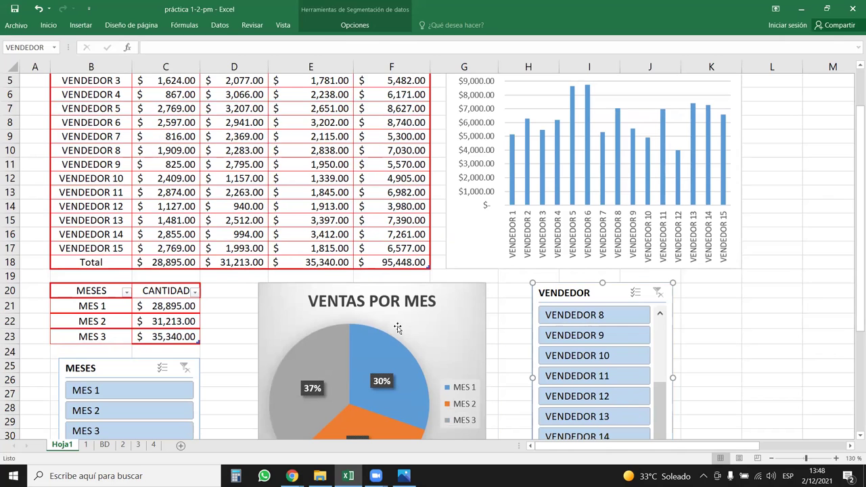
click(594, 314)
ctrl+click(597, 364)
ctrl+click(598, 383)
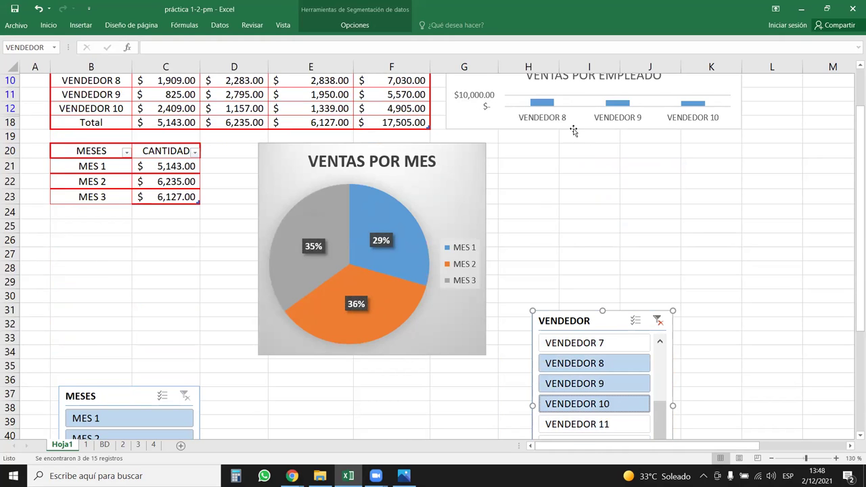
Undo the vendor filters and drag the VENTAS POR EMPLEADO chart down beside the pie chart
drag(573, 130, 638, 205)
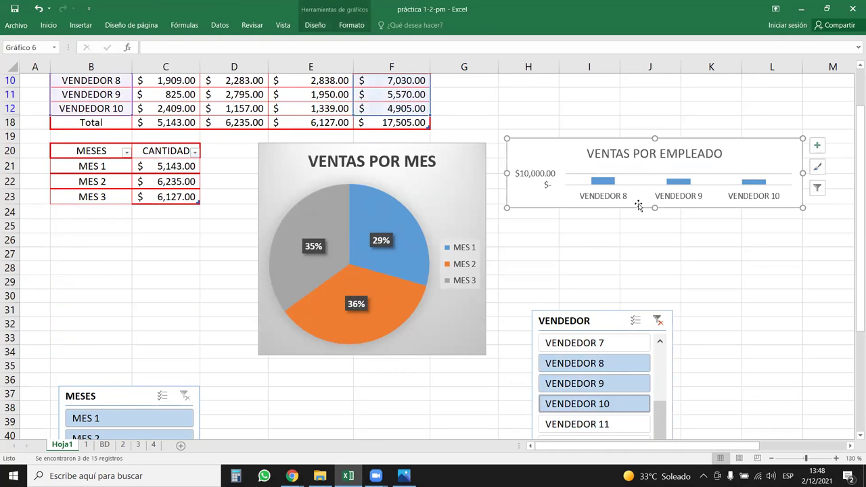
key(ctrl+z)
key(ctrl+z)
key(ctrl+z)
key(ctrl+z)
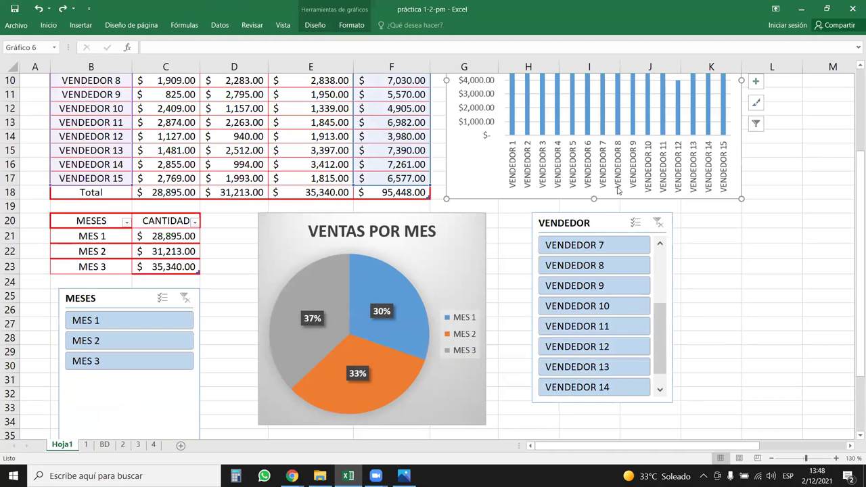
scroll(328, 289, up, 2)
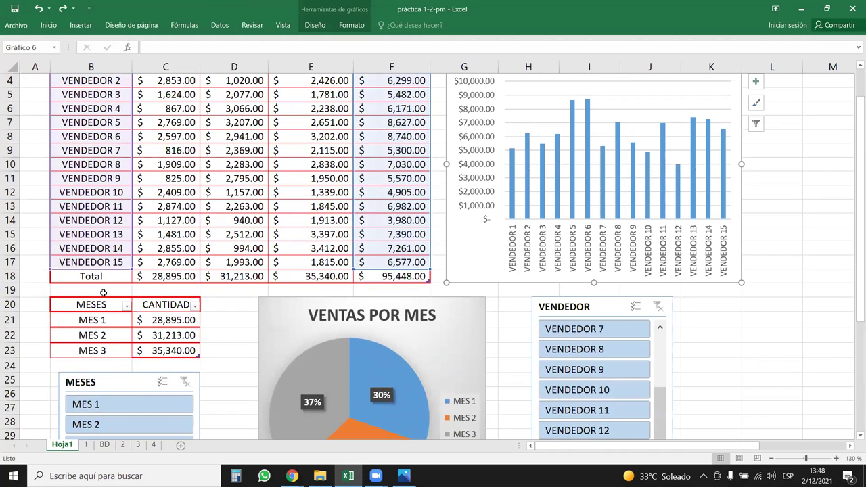
key(ctrl+z)
key(ctrl+z)
key(ctrl+y)
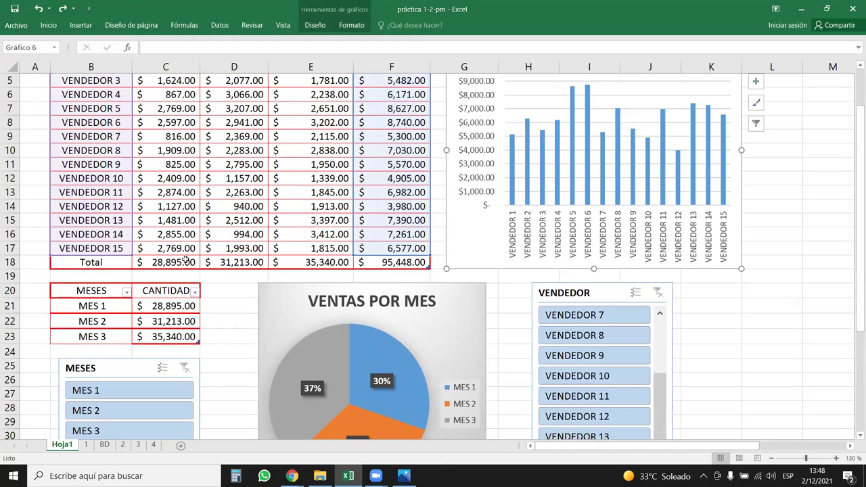
key(ctrl+z)
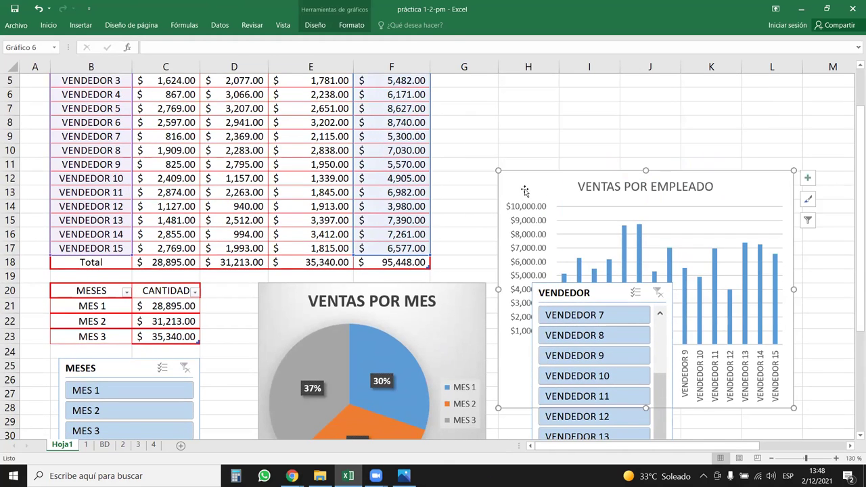
drag(521, 188, 524, 297)
mouse_move(107, 291)
mouse_down()
mouse_move(184, 338)
mouse_move(615, 42)
mouse_move(586, 86)
mouse_up()
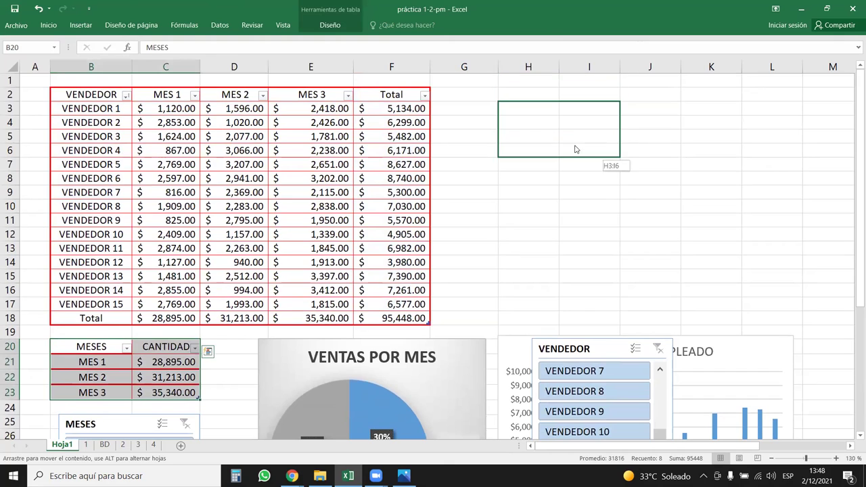
Rearrange the month table, both charts and the VENDEDOR slicer into a tidier layout
drag(578, 131, 574, 131)
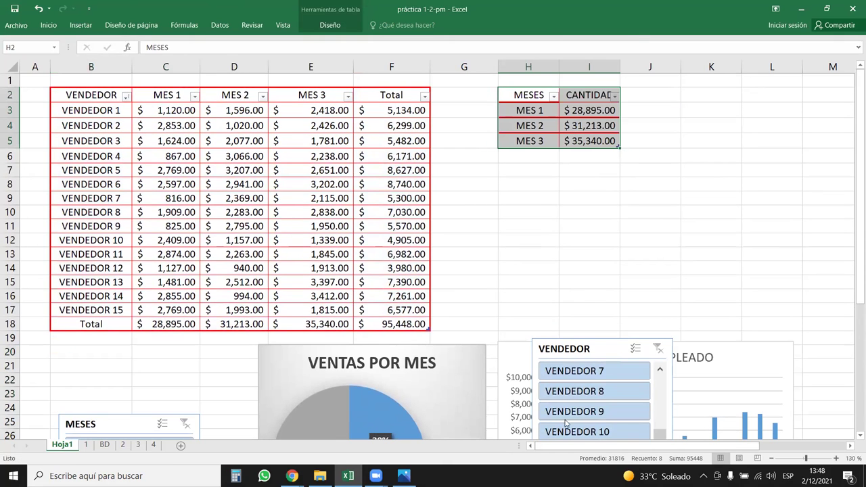
drag(483, 375, 285, 376)
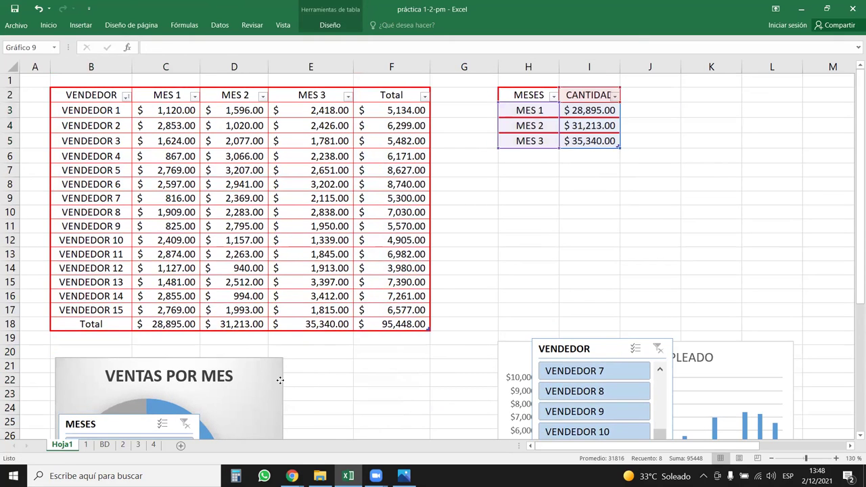
drag(595, 350, 717, 192)
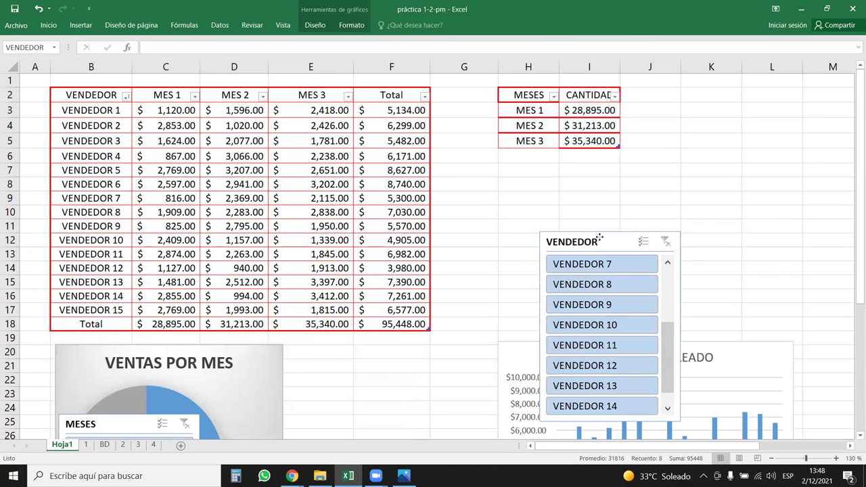
drag(512, 356, 320, 360)
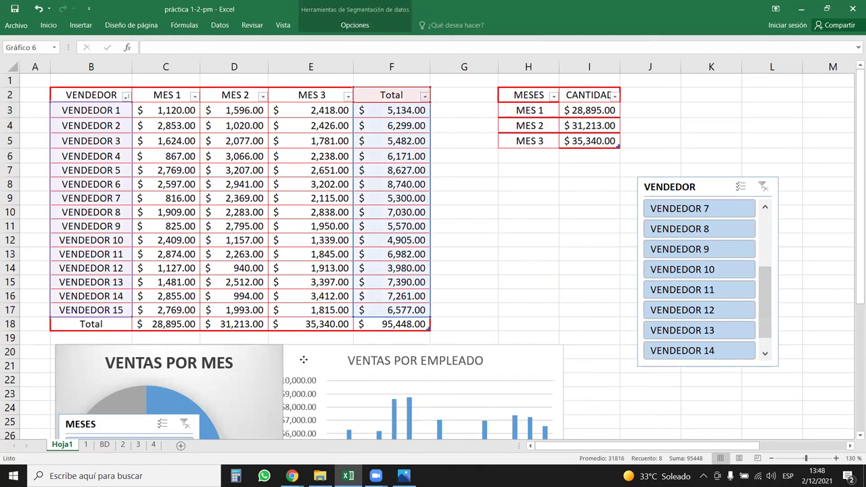
drag(671, 186, 644, 354)
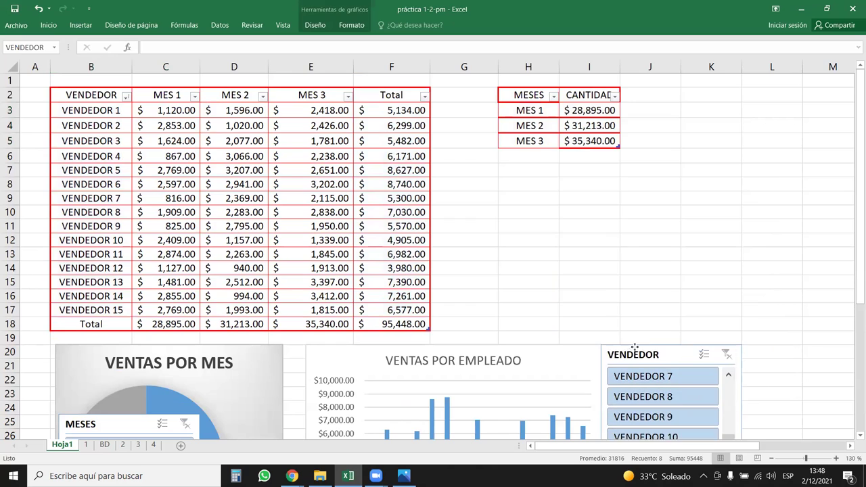
Move the MESES slicer off the pie chart to the right of the VENDEDOR slicer
click(574, 110)
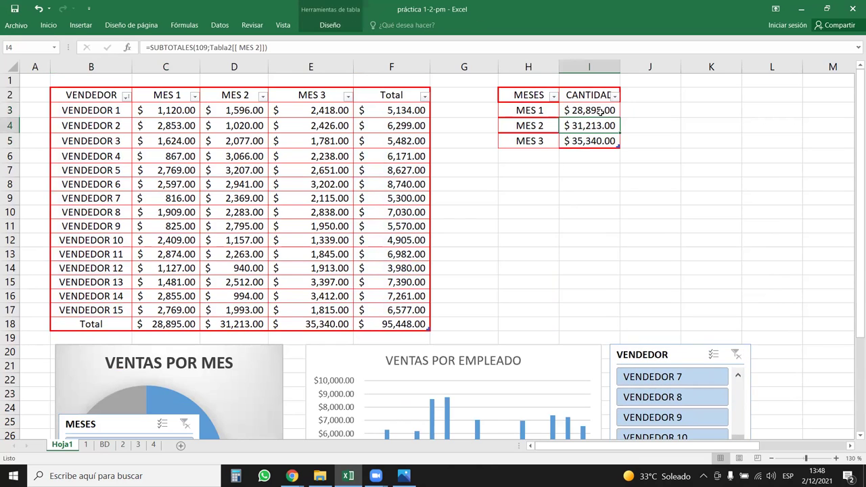
drag(535, 94, 593, 134)
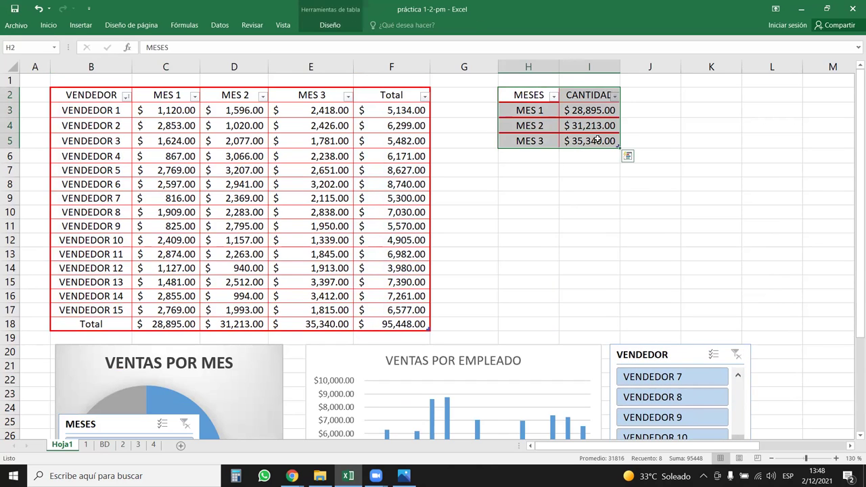
scroll(388, 198, down, 5)
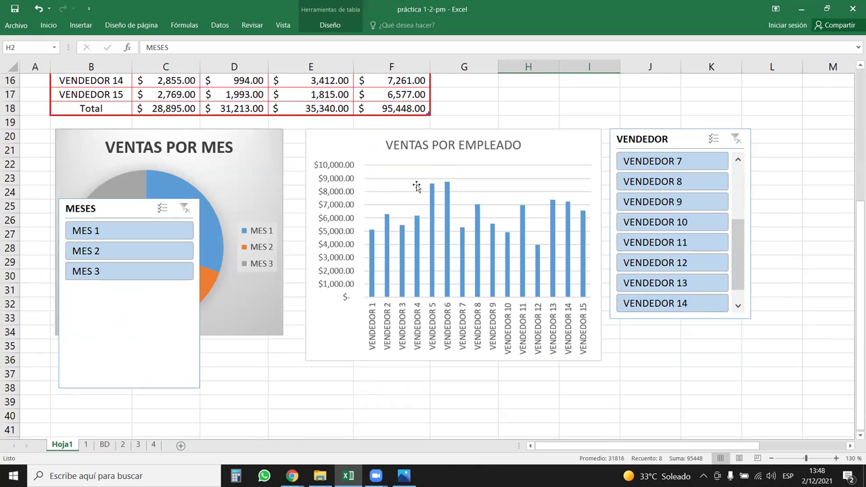
mouse_move(90, 206)
mouse_down()
mouse_move(607, 67)
mouse_move(827, 168)
mouse_up()
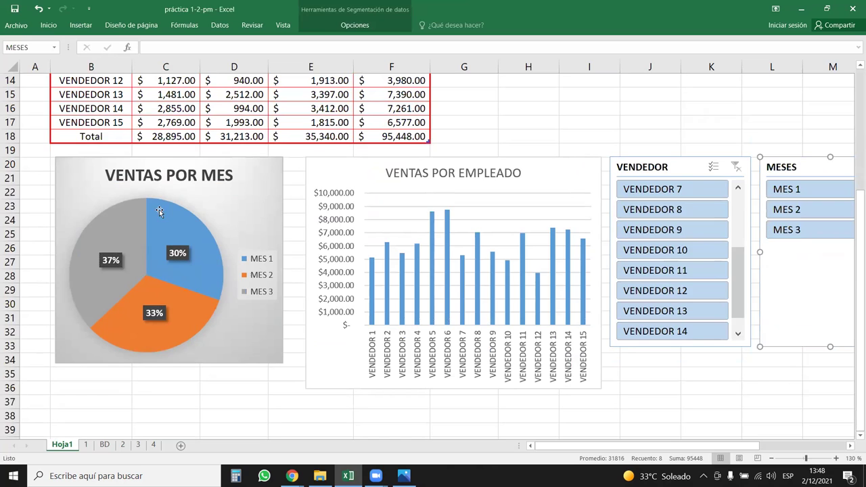
click(241, 175)
scroll(383, 290, up, 4)
scroll(382, 289, down, 5)
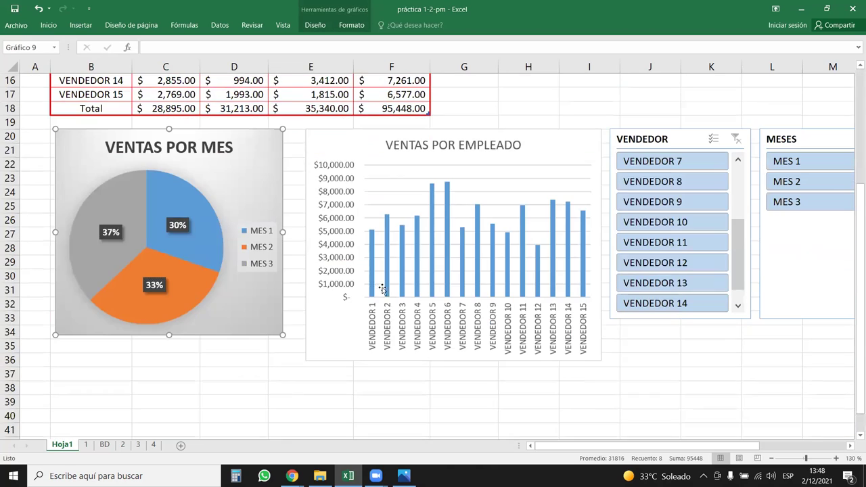
scroll(499, 105, up, 5)
mouse_move(528, 95)
mouse_down()
mouse_move(580, 143)
mouse_move(570, 141)
mouse_up()
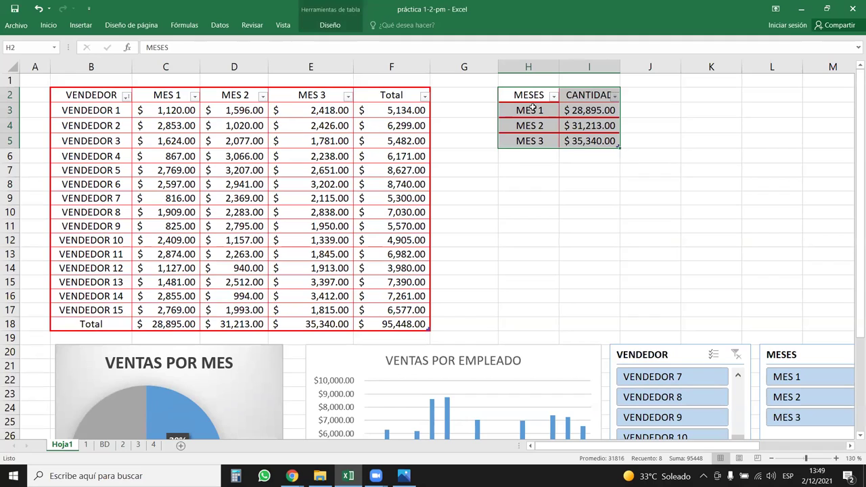
click(710, 140)
click(593, 113)
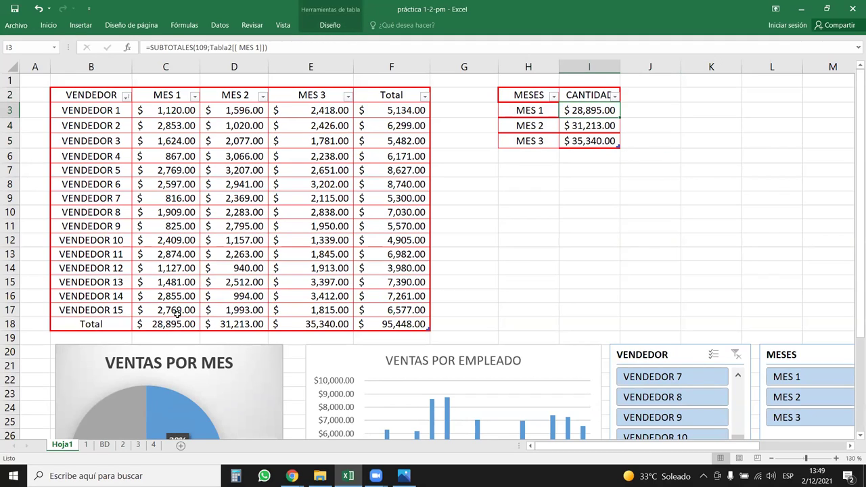
drag(174, 324, 318, 324)
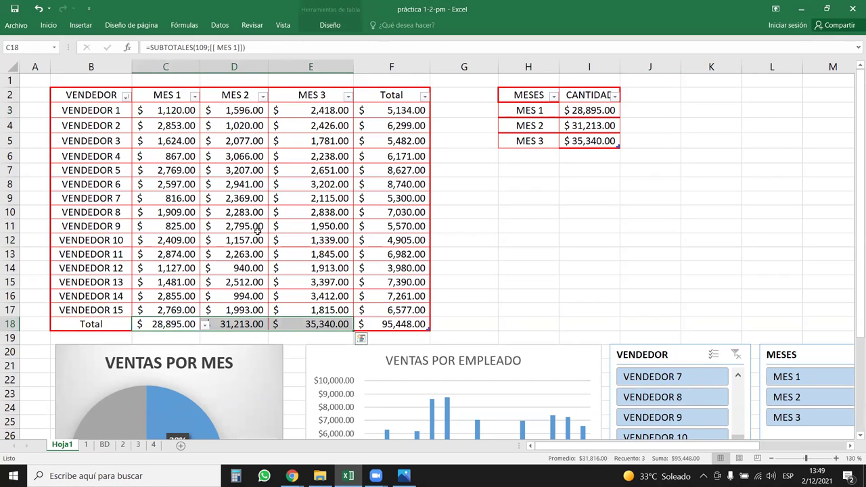
drag(592, 111, 593, 147)
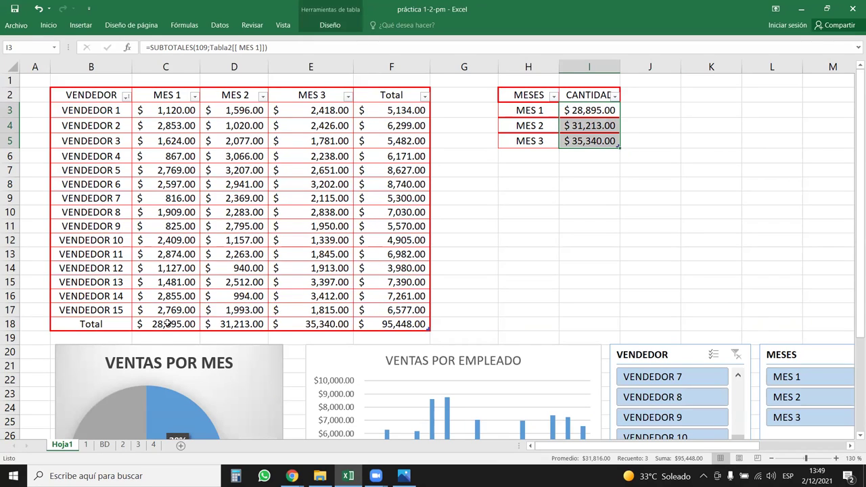
mouse_move(171, 319)
mouse_down()
mouse_move(268, 309)
mouse_move(311, 324)
mouse_up()
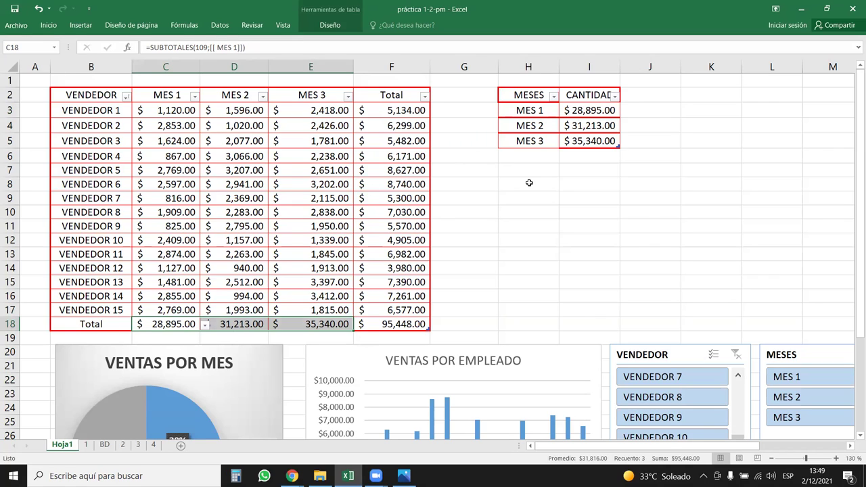
drag(589, 110, 592, 141)
key(ctrl+c)
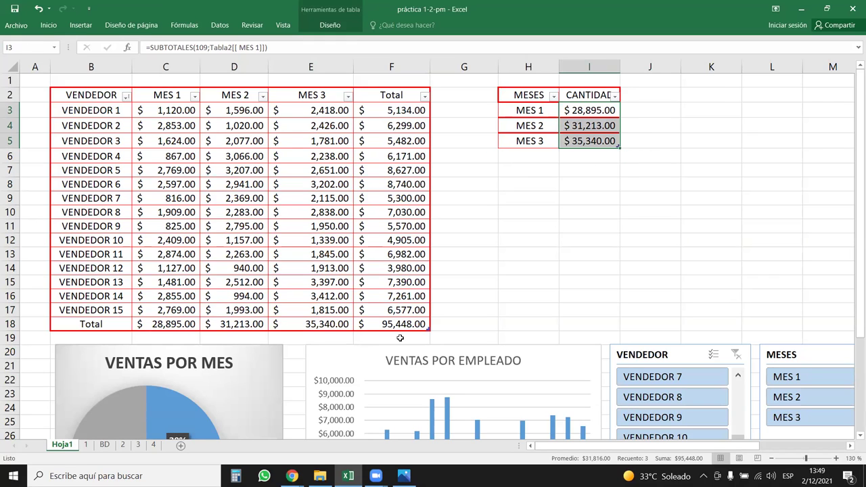
scroll(504, 357, down, 3)
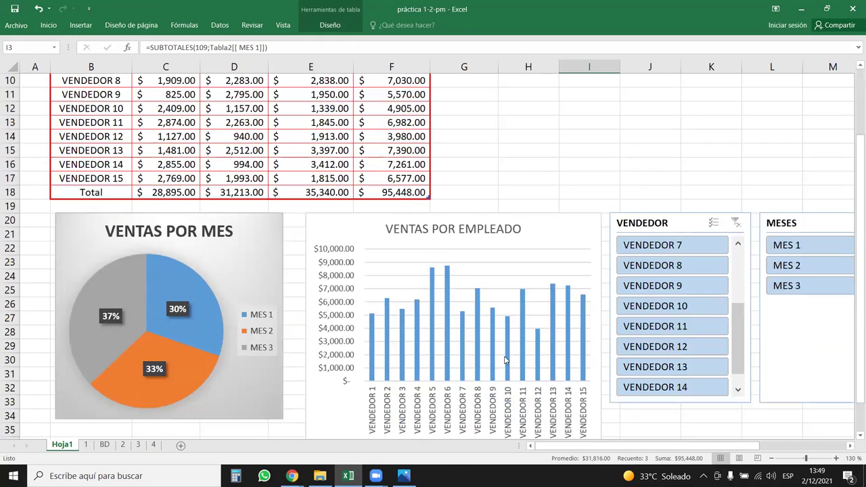
scroll(504, 357, down, 5)
scroll(575, 224, up, 2)
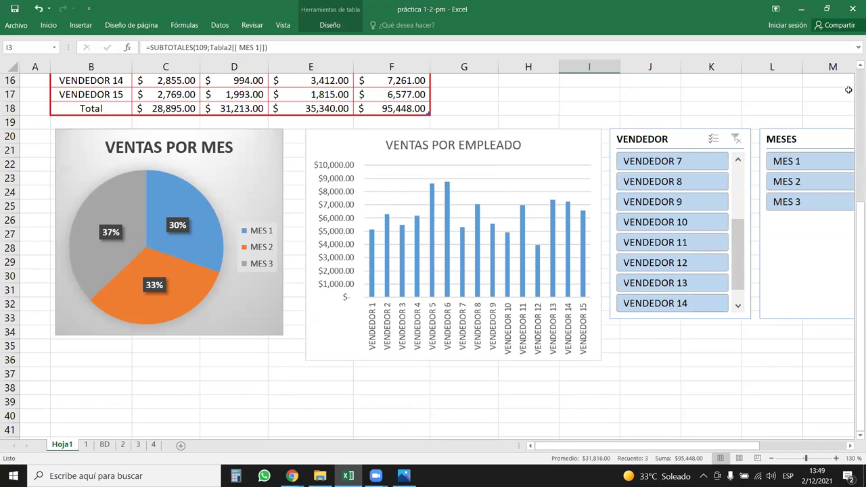
click(817, 164)
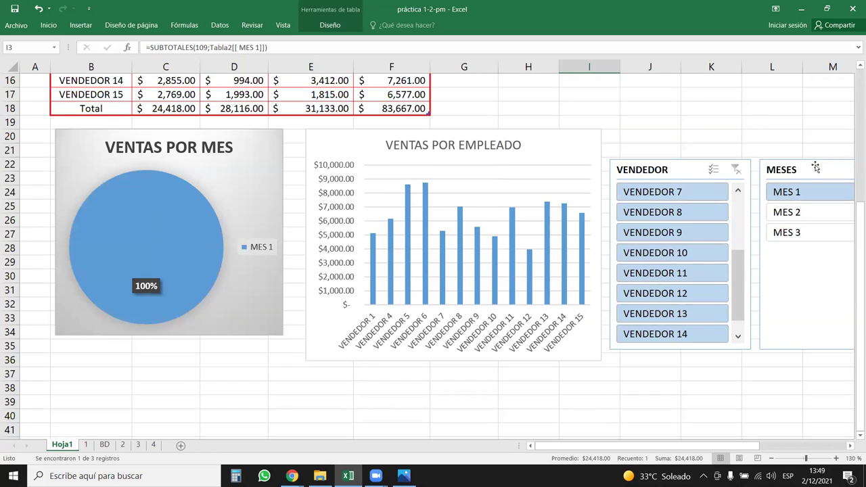
ctrl+click(793, 220)
ctrl+click(793, 229)
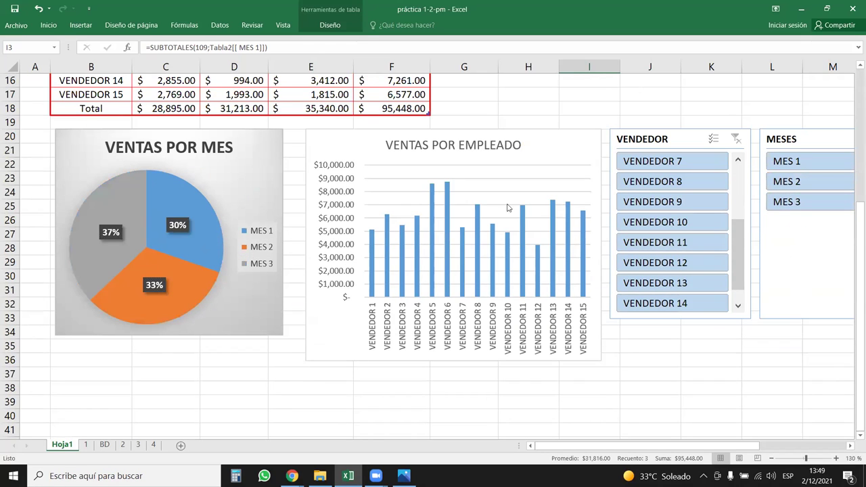
click(785, 181)
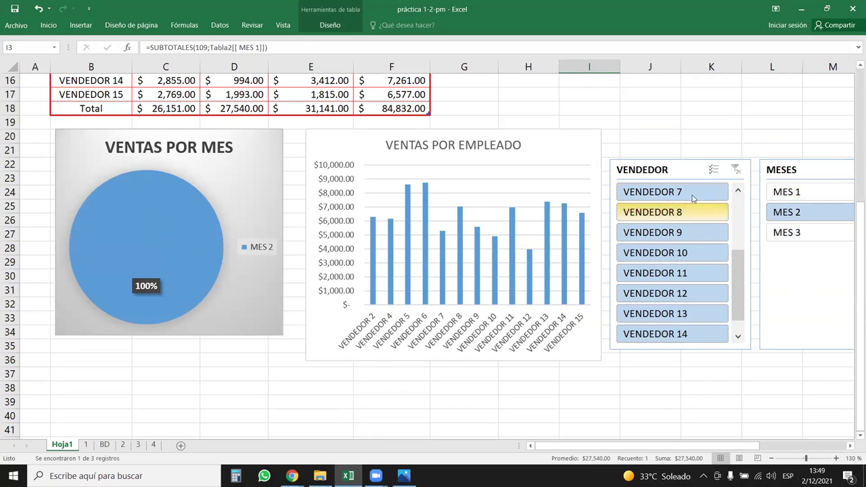
click(799, 192)
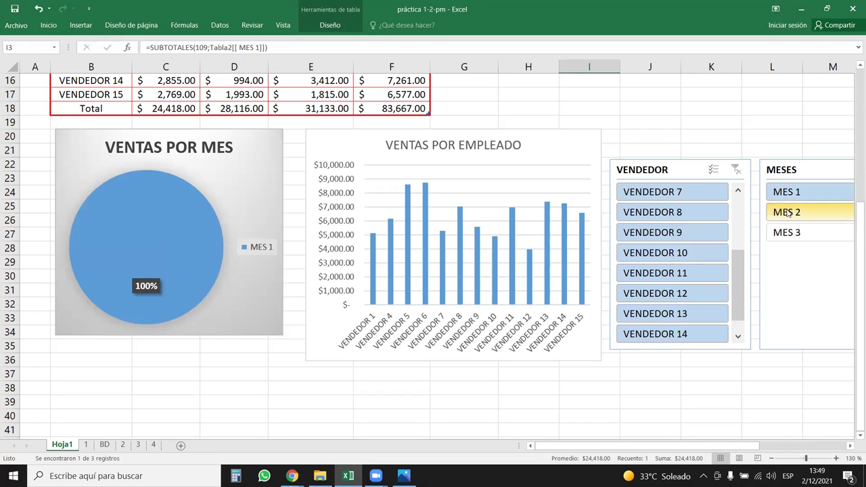
ctrl+click(788, 212)
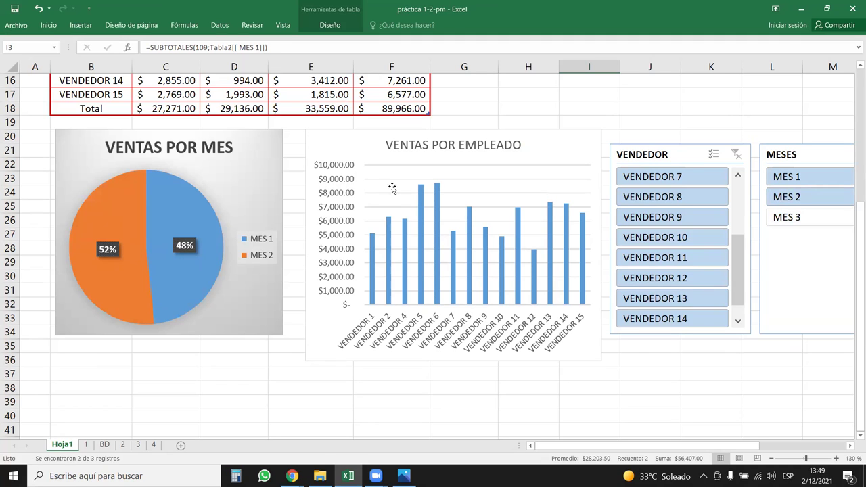
click(804, 218)
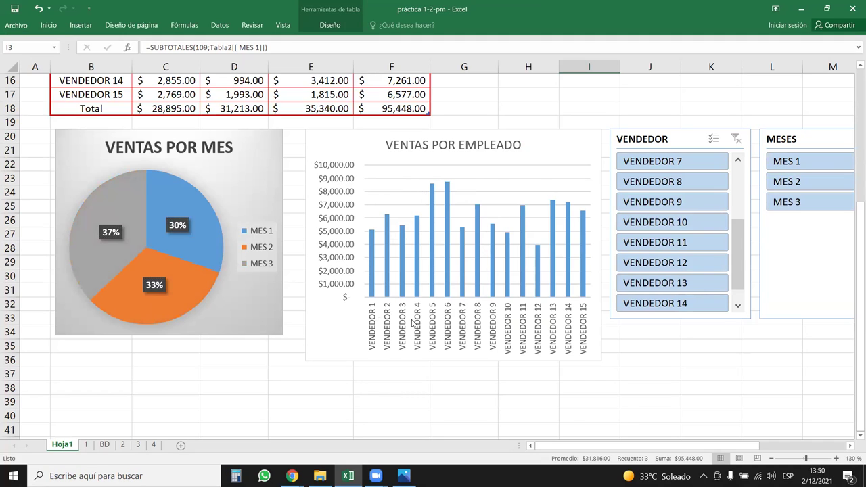
mouse_move(432, 191)
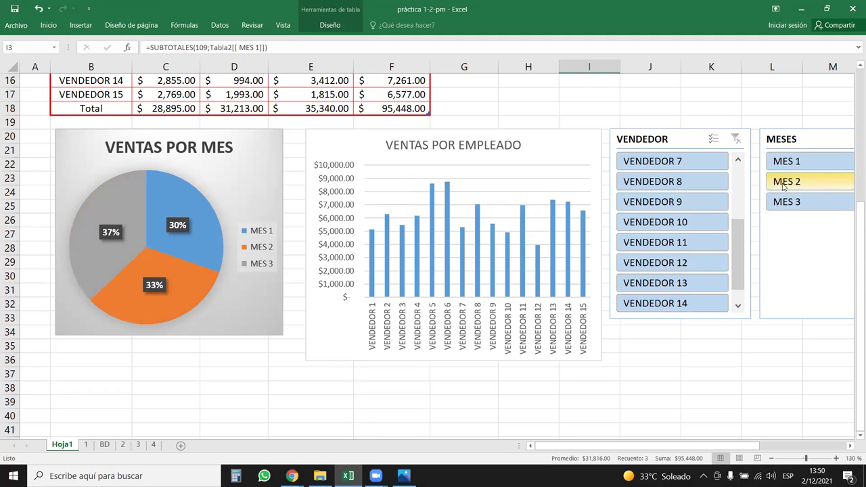
ctrl+click(805, 166)
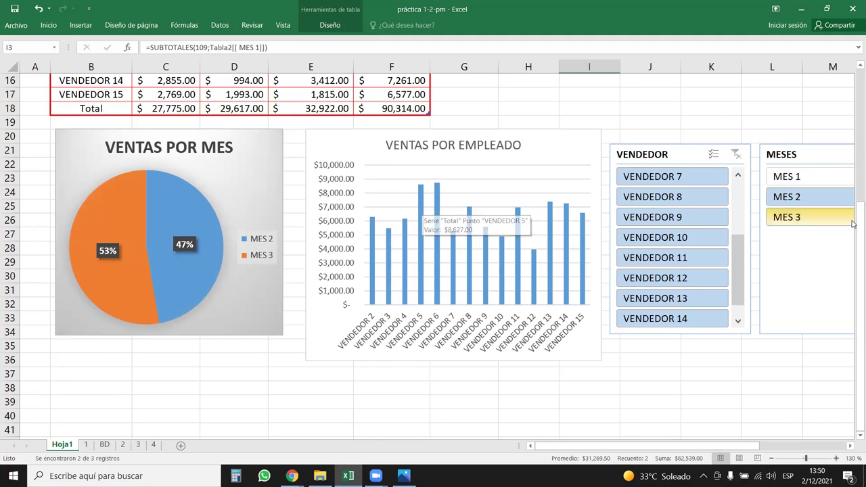
click(828, 175)
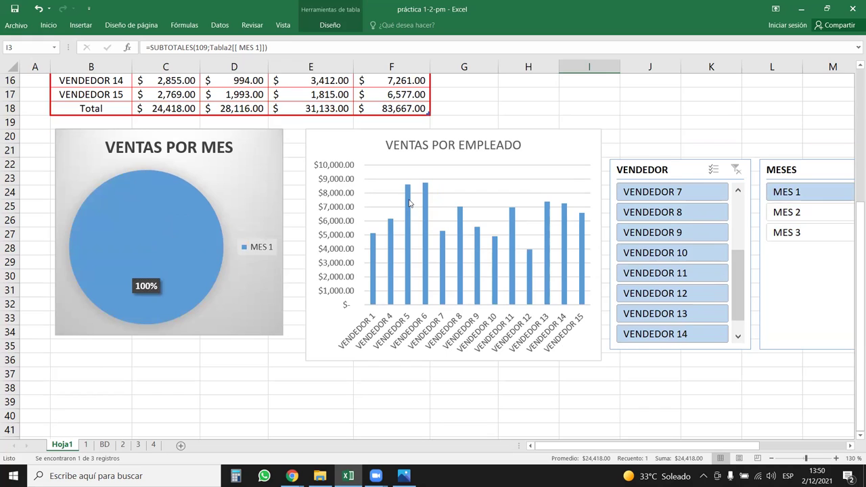
mouse_move(408, 200)
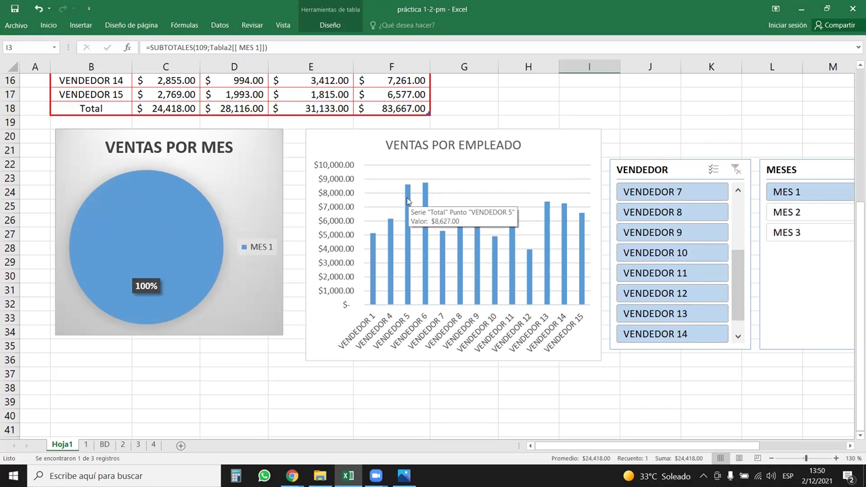
click(798, 215)
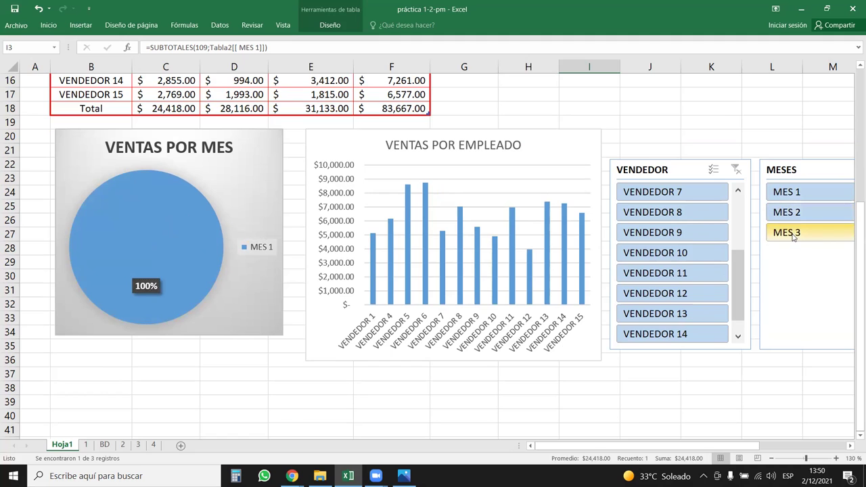
click(796, 236)
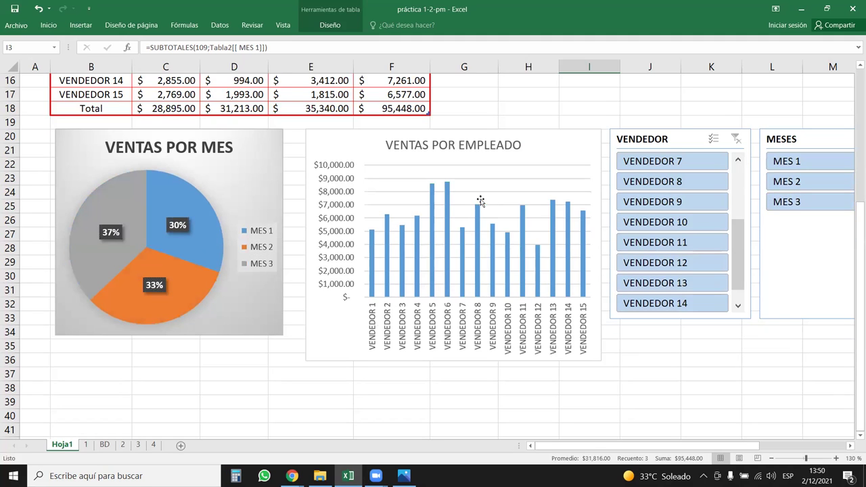
mouse_move(430, 203)
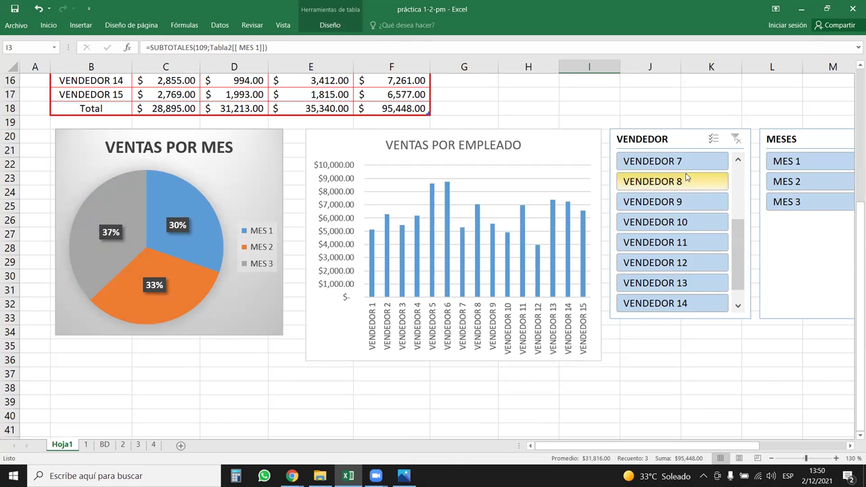
Nudge the MESES slicer slightly right, then deselect it
drag(807, 146, 816, 146)
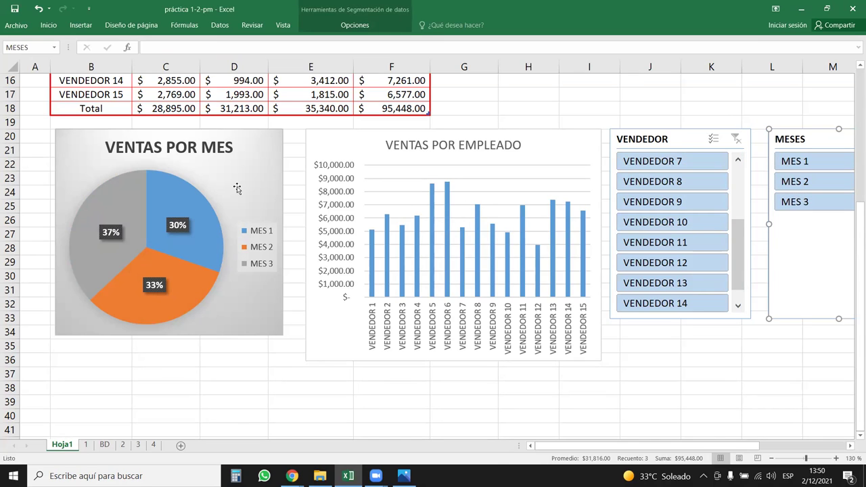
click(528, 95)
scroll(578, 196, up, 1)
scroll(578, 196, up, 5)
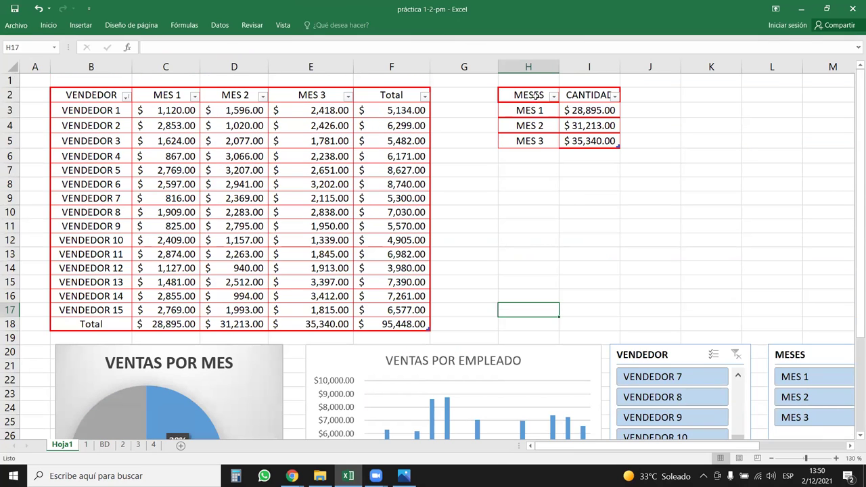
Paste the Total-row month sums into the CANTIDAD cells beside MES 1–3
drag(535, 96, 581, 141)
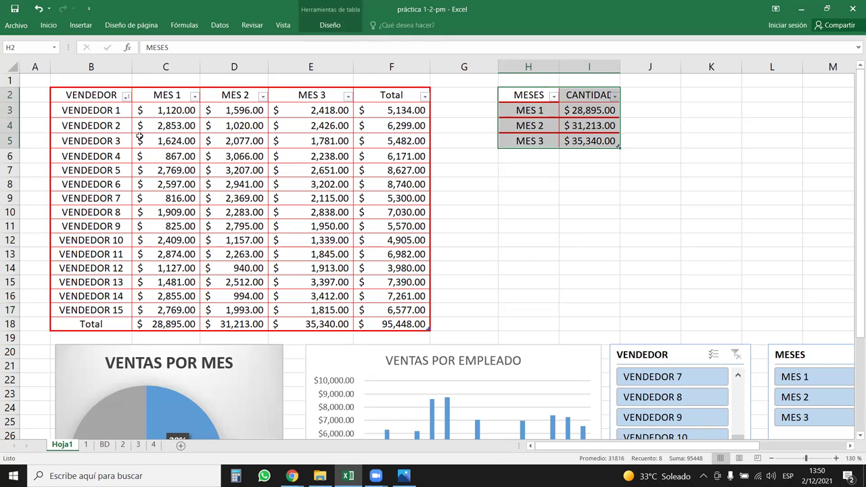
drag(121, 100, 420, 324)
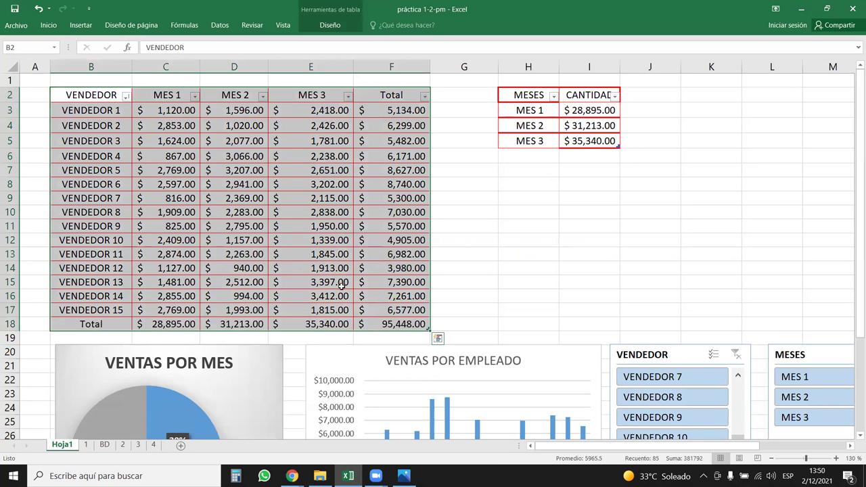
drag(160, 325, 311, 325)
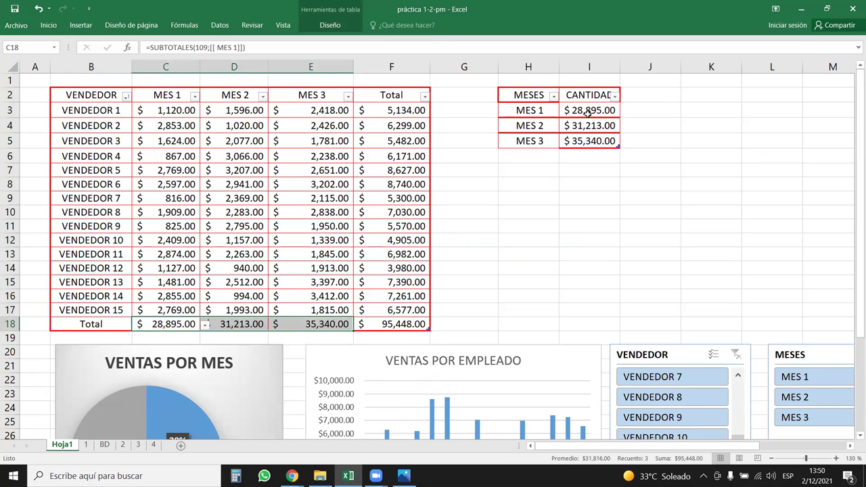
drag(589, 110, 590, 141)
key(ctrl+v)
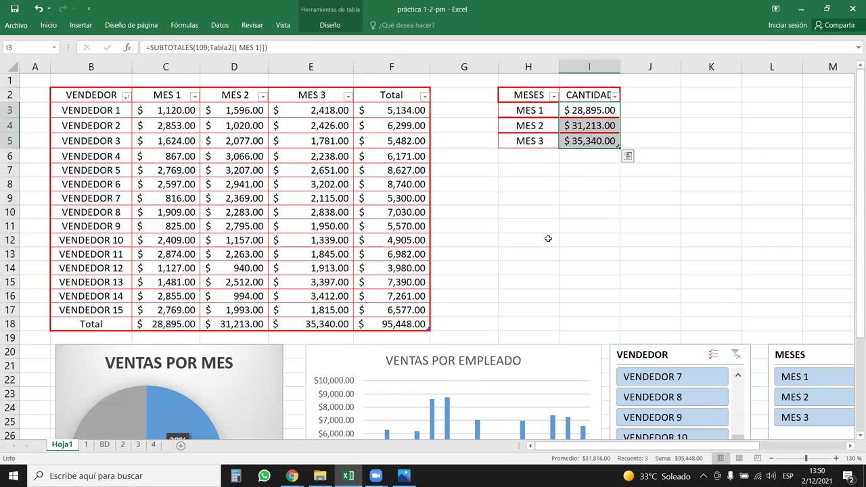
Select the whole MESES/CANTIDAD table in H2:I5 and open Format Cells
scroll(548, 238, down, 6)
scroll(541, 189, up, 6)
click(522, 100)
key(ctrl+a)
key(Escape)
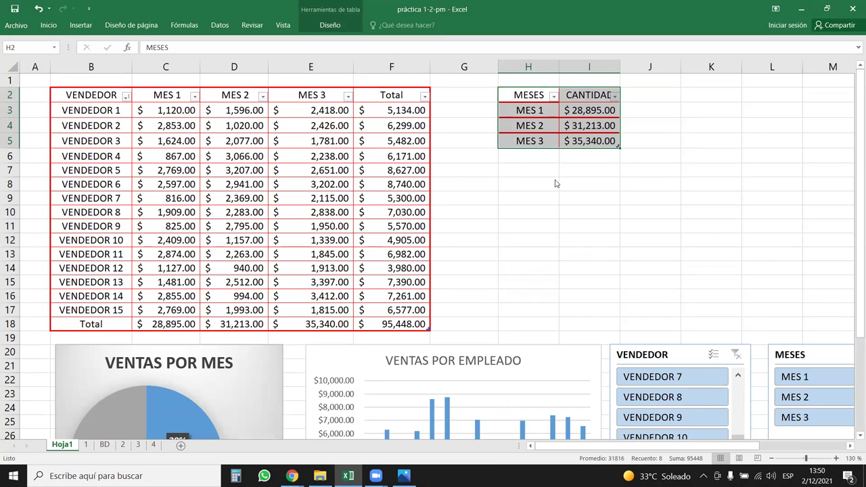
key(ctrl+1)
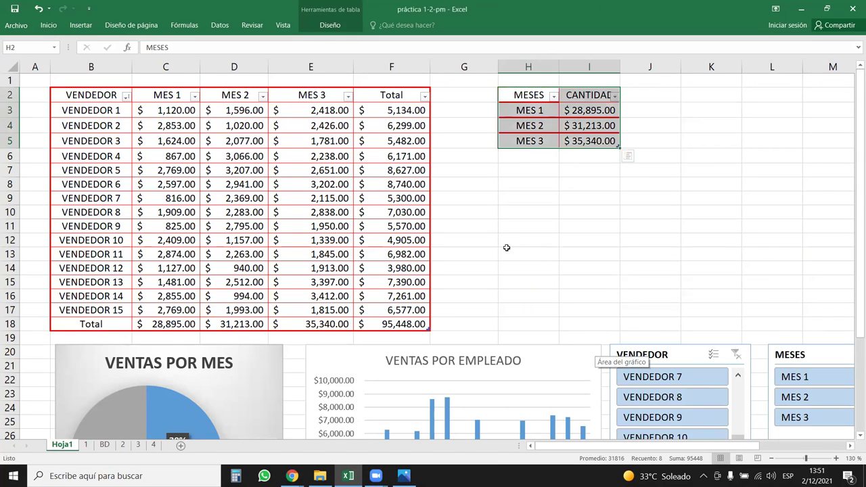
Filter the dashboard to VENDEDOR 7, 8 and 9 using the VENDEDOR slicer
scroll(507, 246, down, 5)
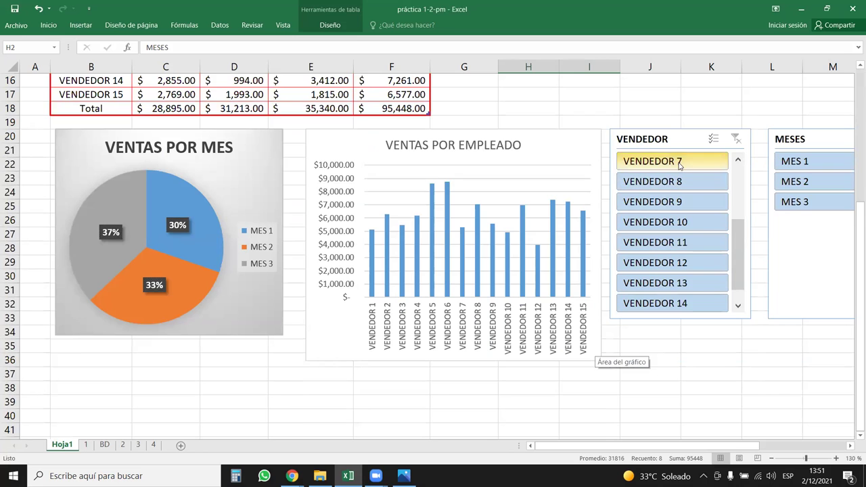
click(679, 162)
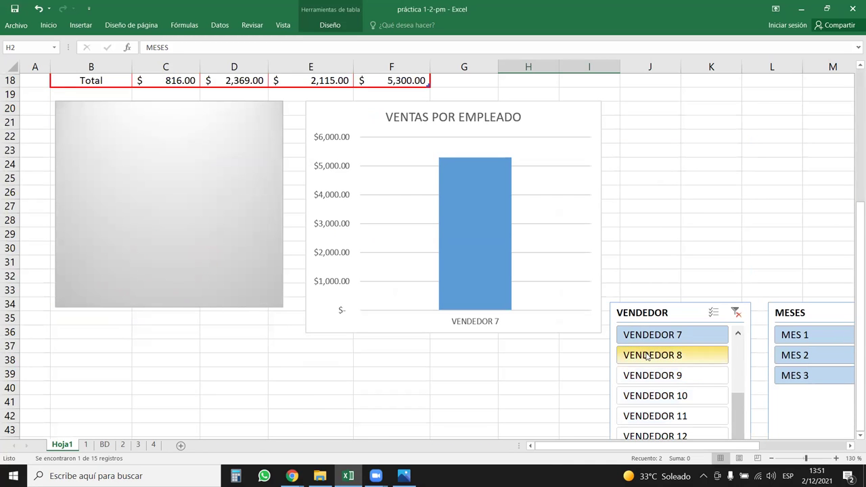
click(653, 355)
click(661, 376)
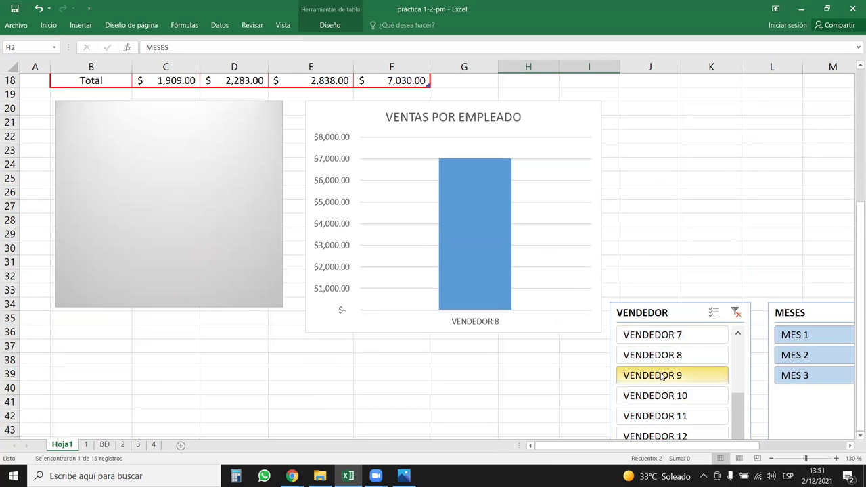
ctrl+click(677, 339)
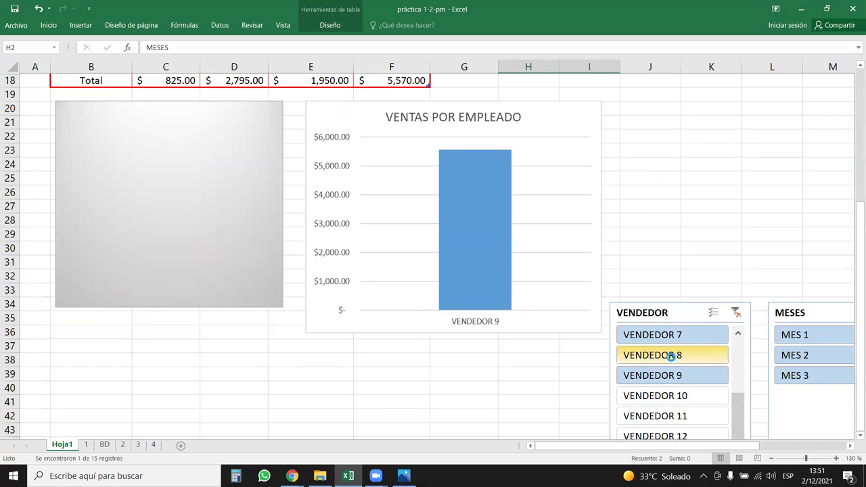
ctrl+click(671, 356)
Move the MESES slicer slightly left and down
scroll(423, 245, up, 2)
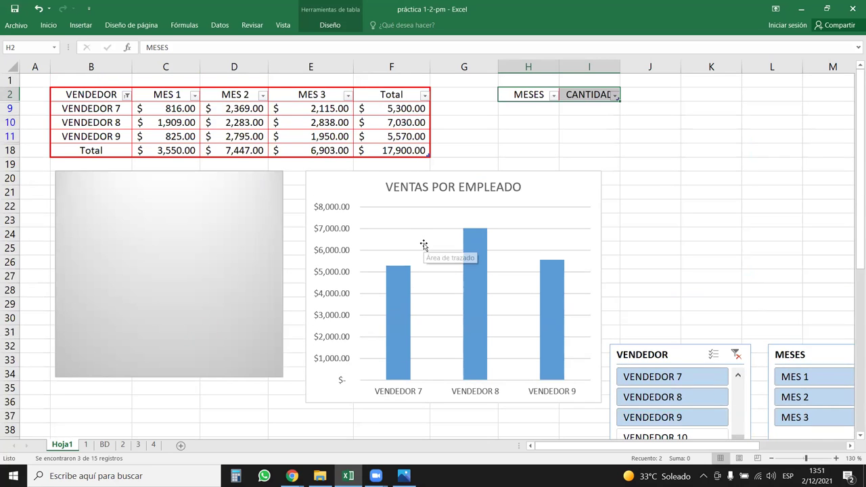
key(ctrl+q)
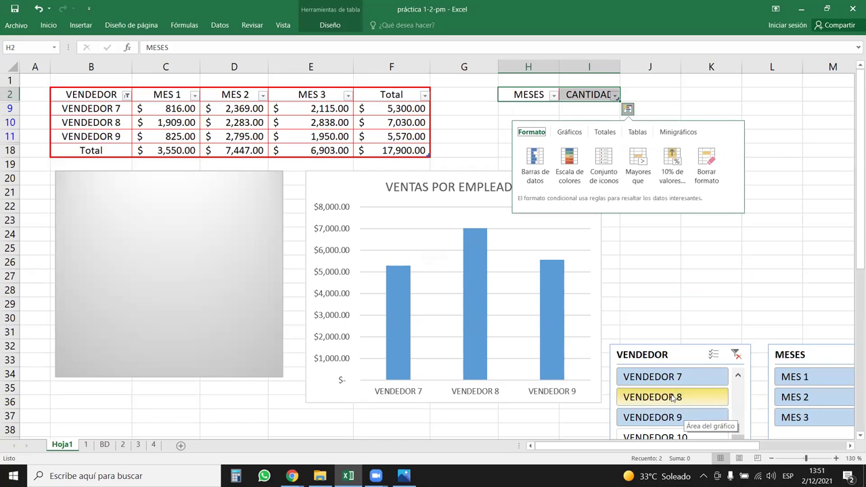
click(390, 184)
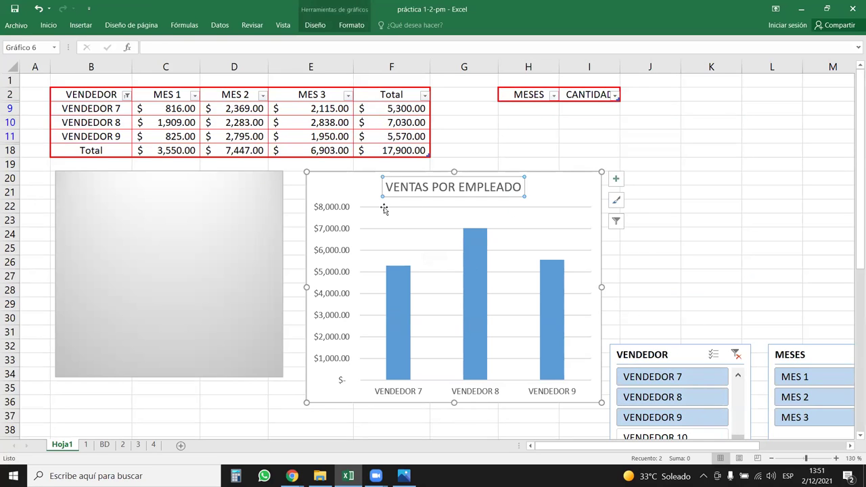
click(352, 192)
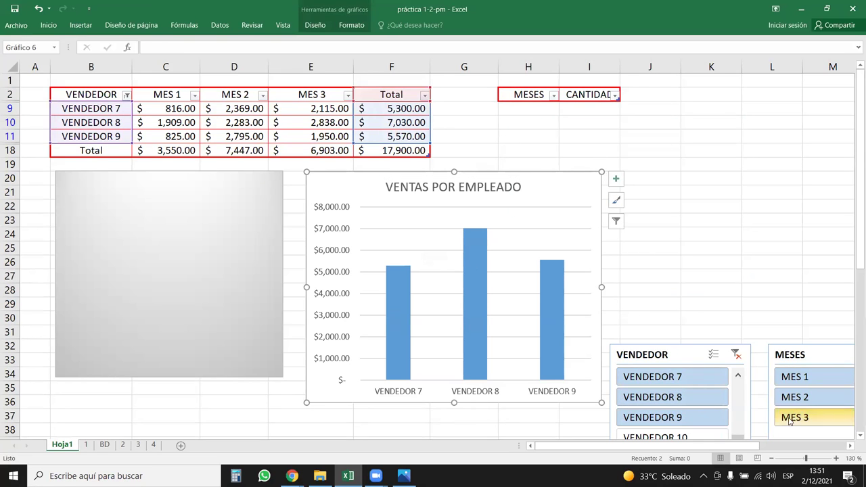
drag(796, 354, 775, 364)
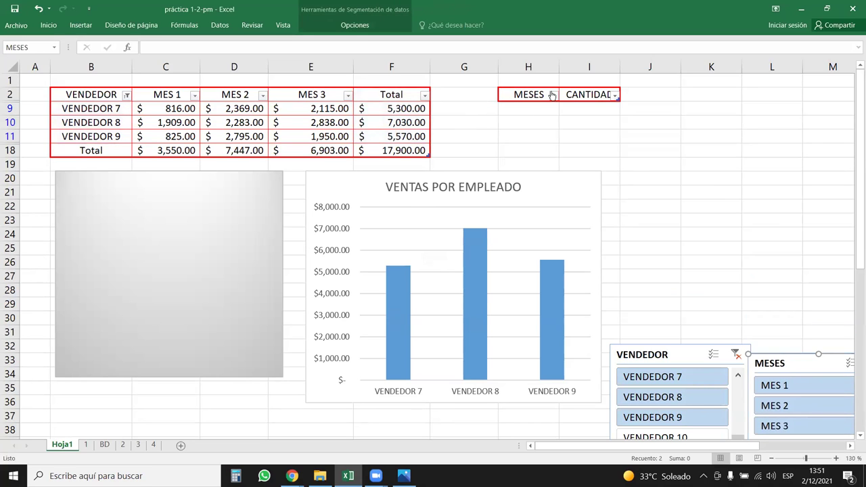
Clear the VENDEDOR slicer filter so all 15 vendors show, totalling $95,448.00
drag(535, 94, 588, 95)
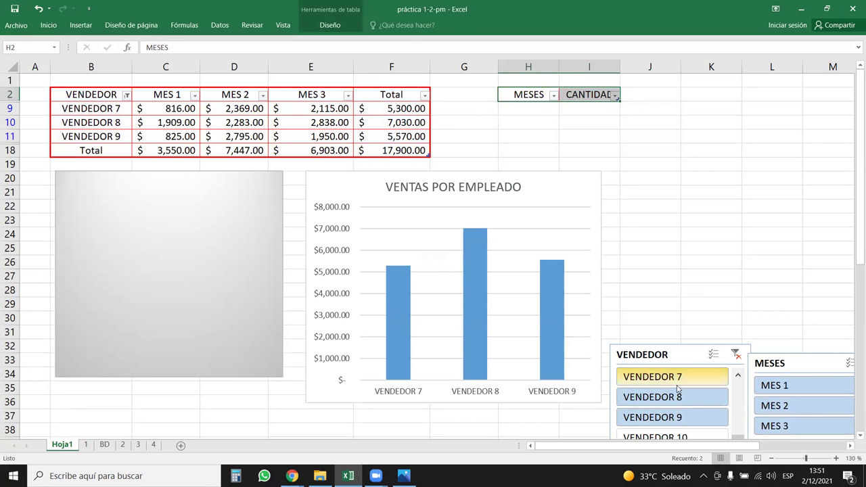
click(676, 382)
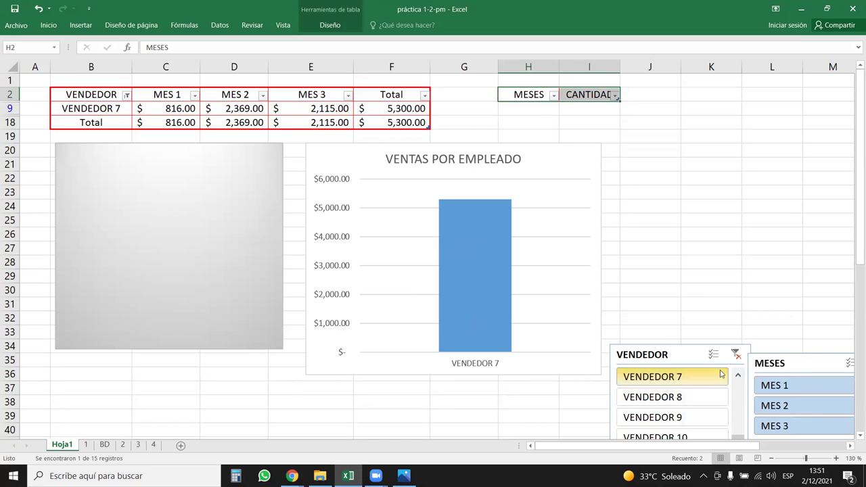
click(736, 355)
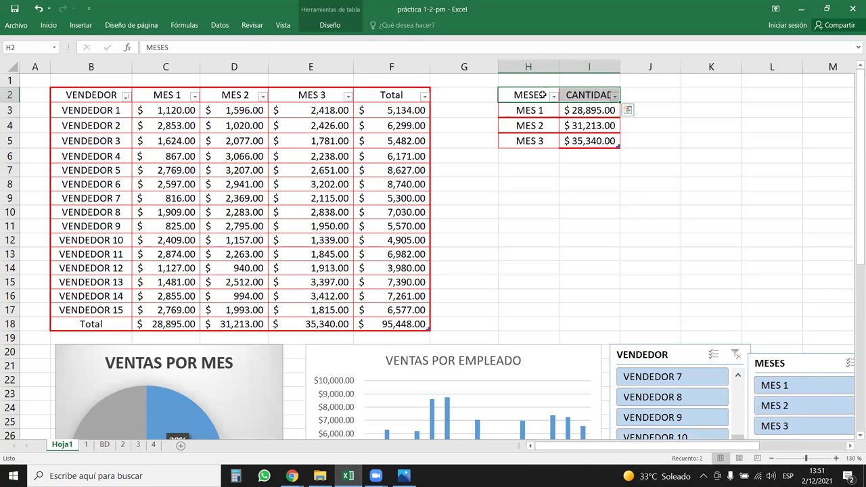
Move the MESES/CANTIDAD table from H2:I5 down to B37:C40 below the pie chart
drag(543, 94, 595, 139)
scroll(548, 131, down, 3)
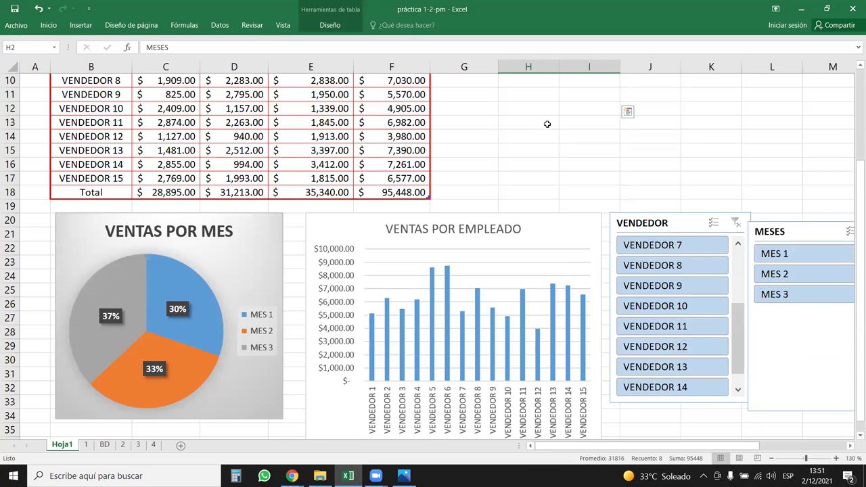
scroll(549, 130, up, 2)
drag(547, 104, 511, 295)
scroll(535, 123, down, 4)
drag(534, 123, 63, 422)
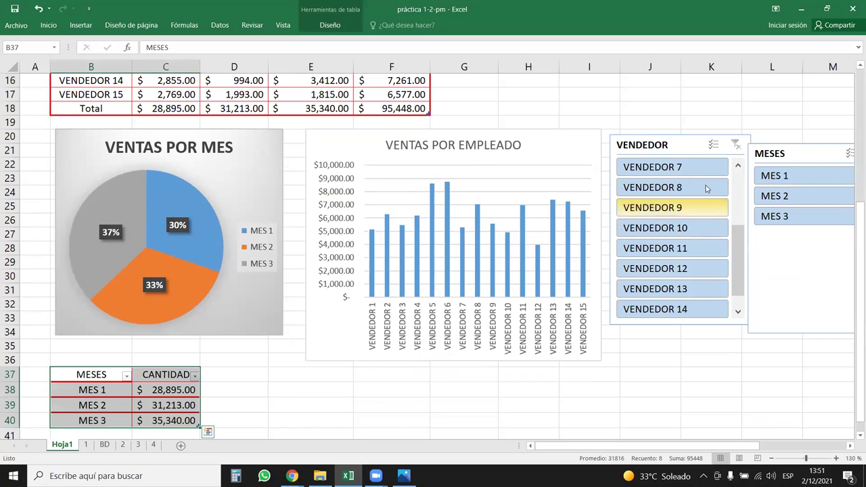
Filter the dashboard to VENDEDOR 7, 8 and 9, totalling $17,900.00
click(659, 225)
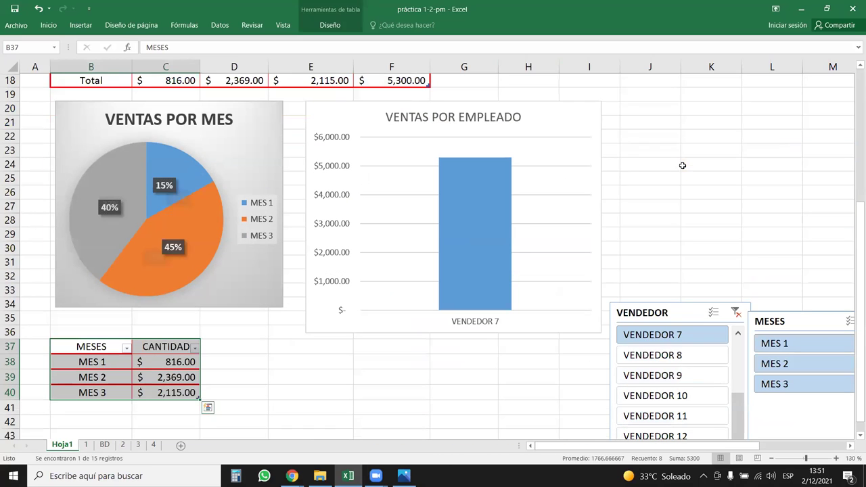
click(674, 356)
drag(676, 337, 678, 378)
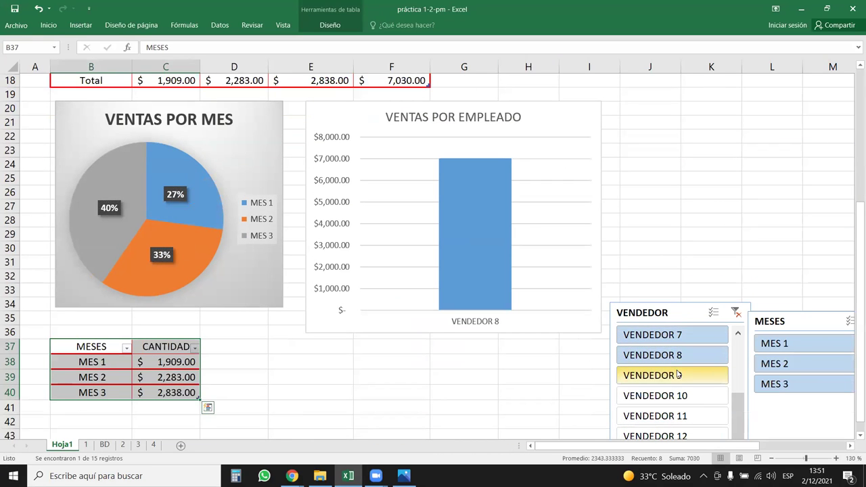
scroll(678, 378, down, 1)
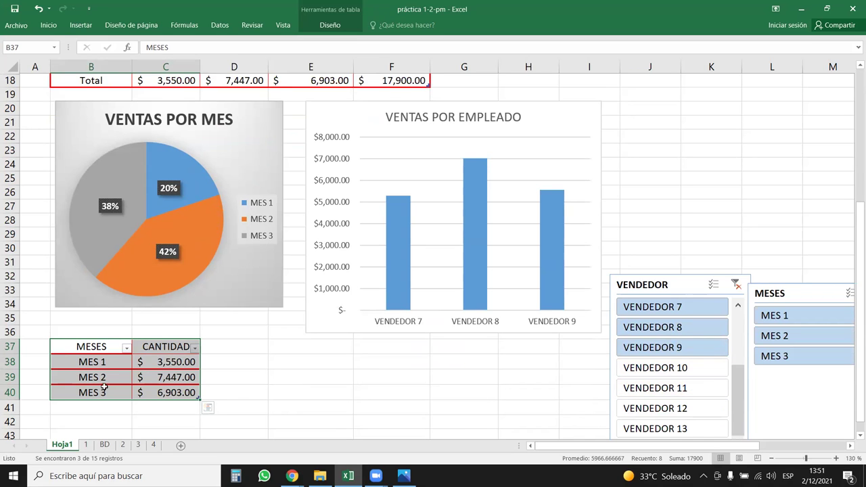
scroll(609, 133, up, 2)
scroll(71, 378, down, 4)
scroll(71, 379, up, 4)
Review the filtered dashboard and select the CANTIDAD values in C38:C40
drag(102, 100, 741, 152)
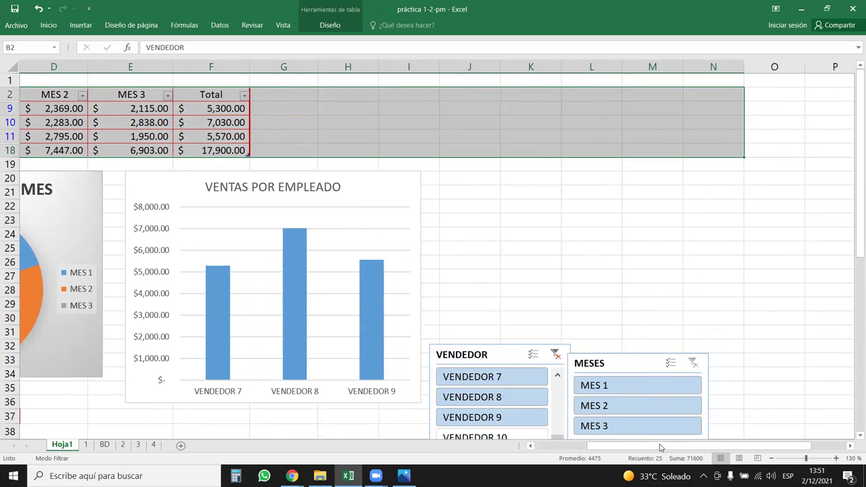
drag(659, 445, 607, 445)
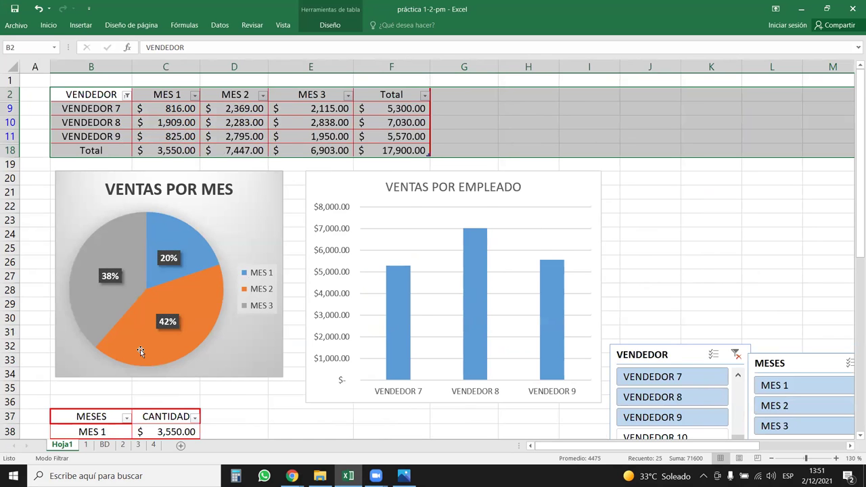
scroll(101, 300, down, 2)
scroll(99, 305, down, 2)
scroll(138, 234, up, 4)
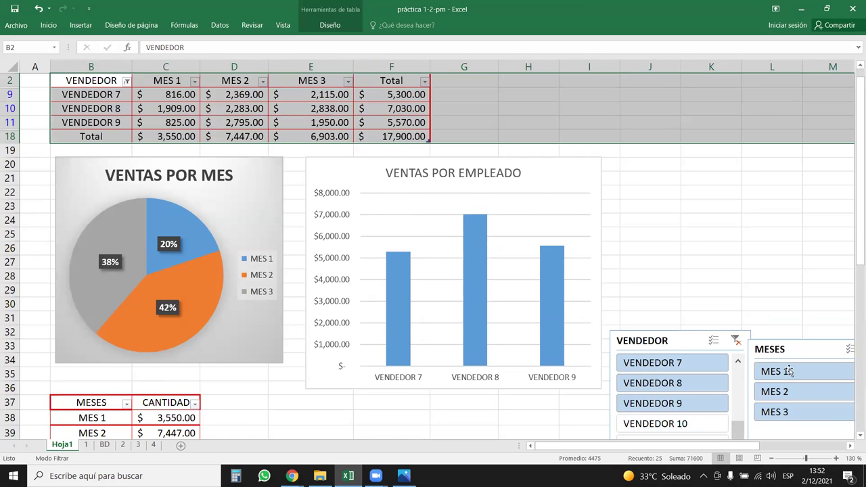
scroll(758, 379, down, 2)
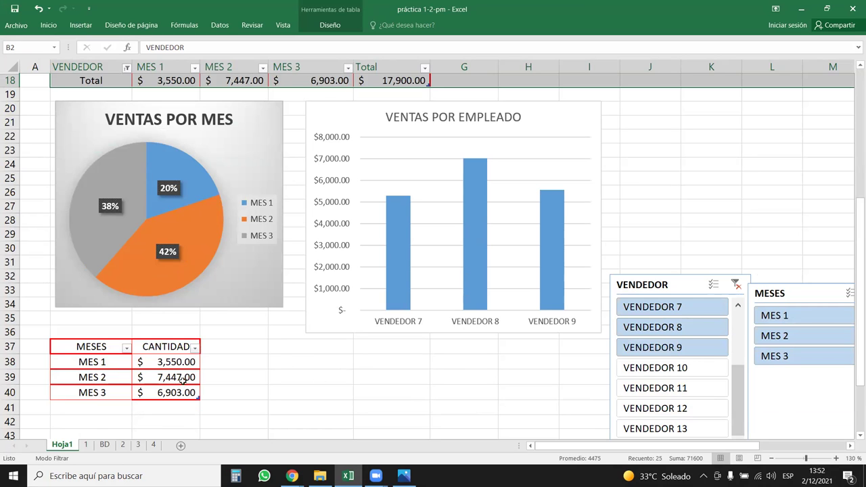
drag(192, 360, 195, 391)
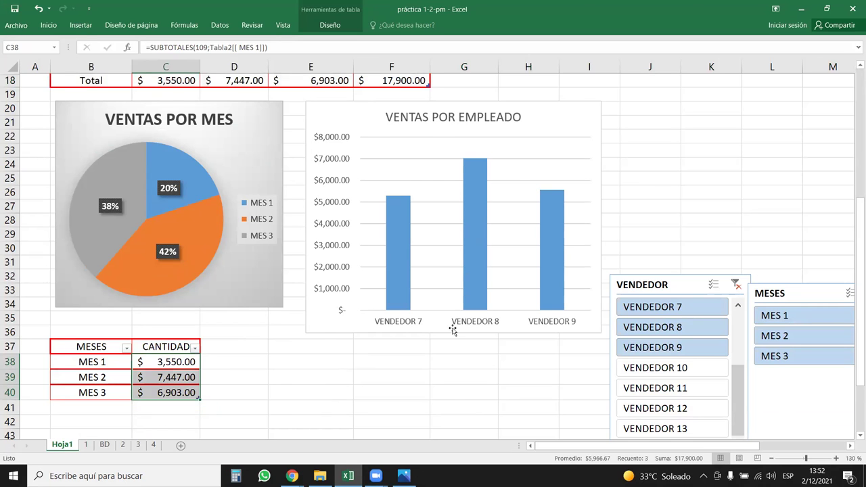
scroll(405, 284, up, 2)
scroll(275, 237, down, 3)
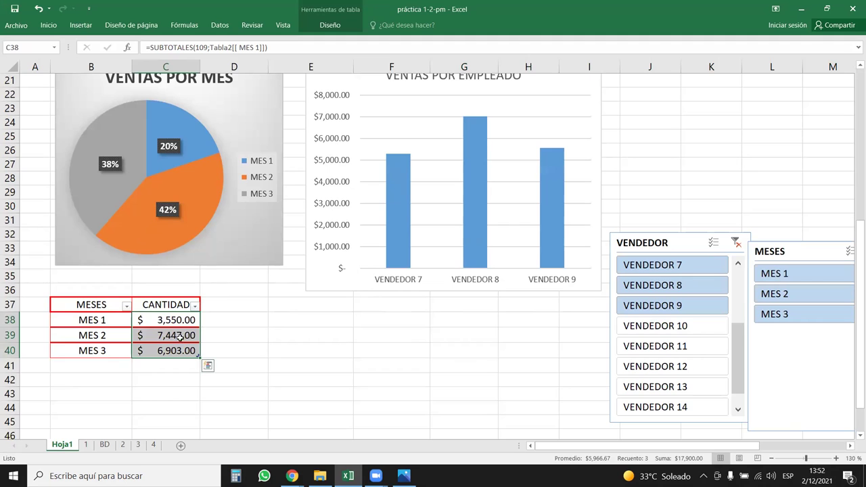
click(176, 348)
scroll(255, 331, up, 1)
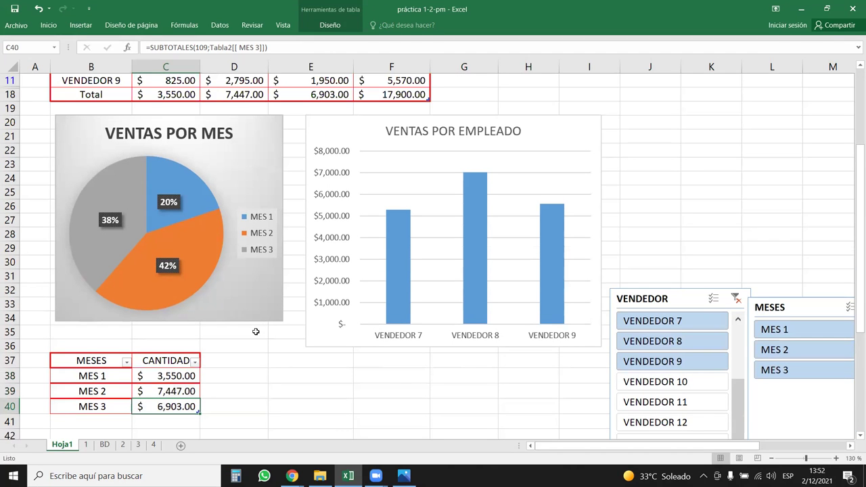
drag(177, 95, 286, 95)
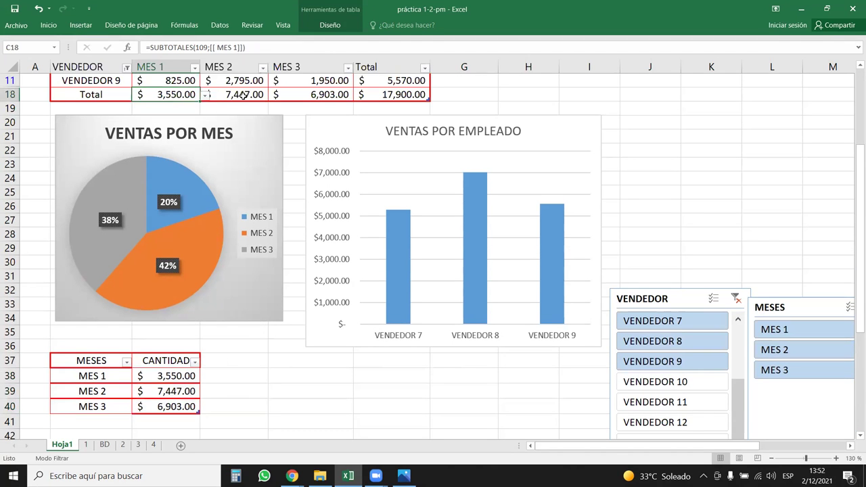
click(169, 96)
click(177, 381)
click(176, 391)
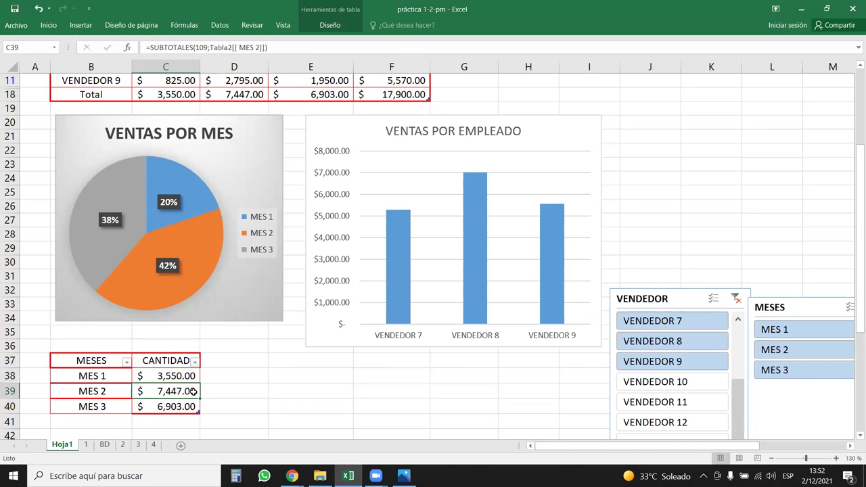
click(247, 94)
click(321, 95)
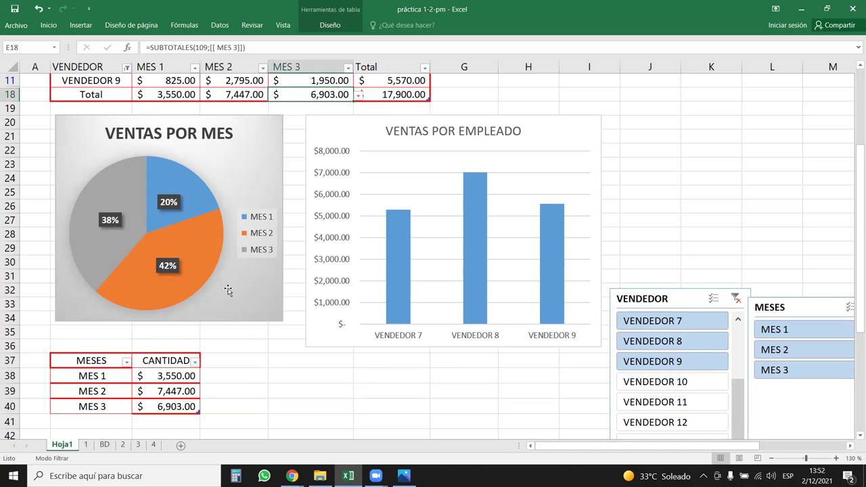
click(170, 407)
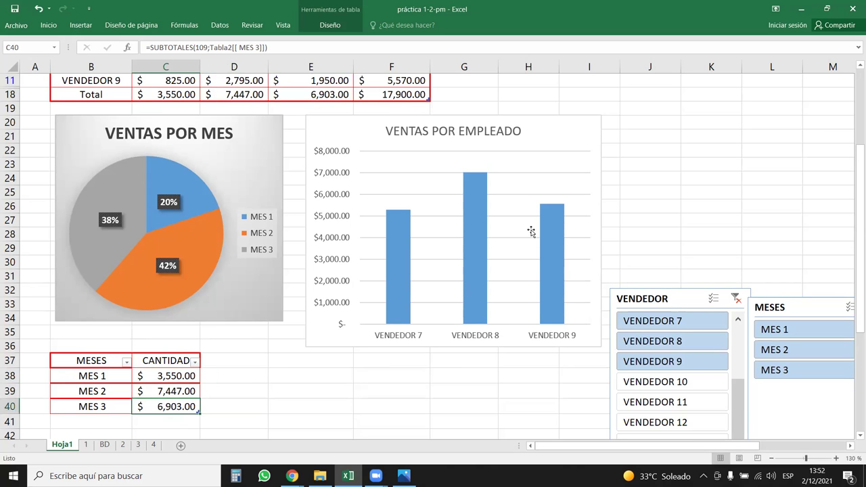
scroll(544, 242, up, 1)
scroll(534, 264, down, 1)
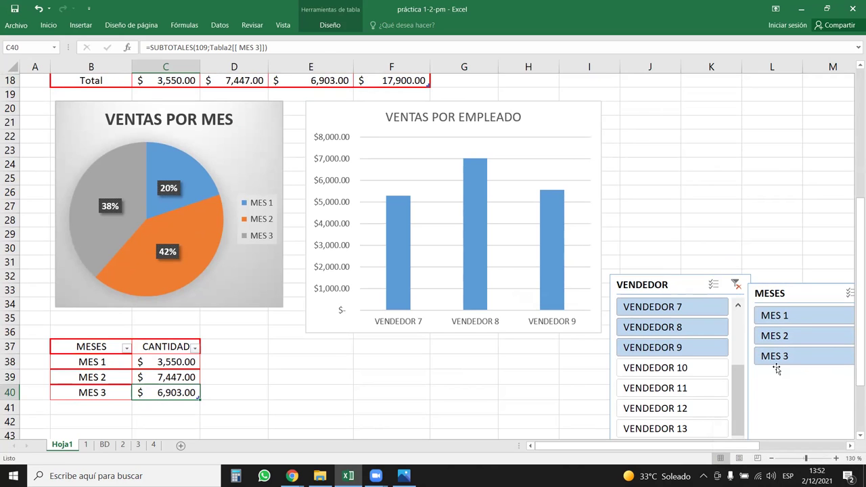
Filter the MESES slicer to MES 1 ($3,550.00) and MES 3 ($6,903.00), then select the slicer
click(779, 318)
click(779, 334)
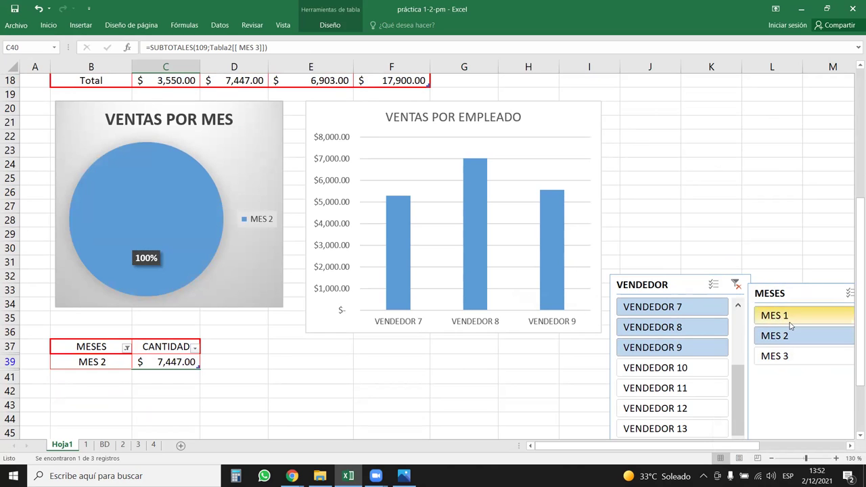
click(789, 322)
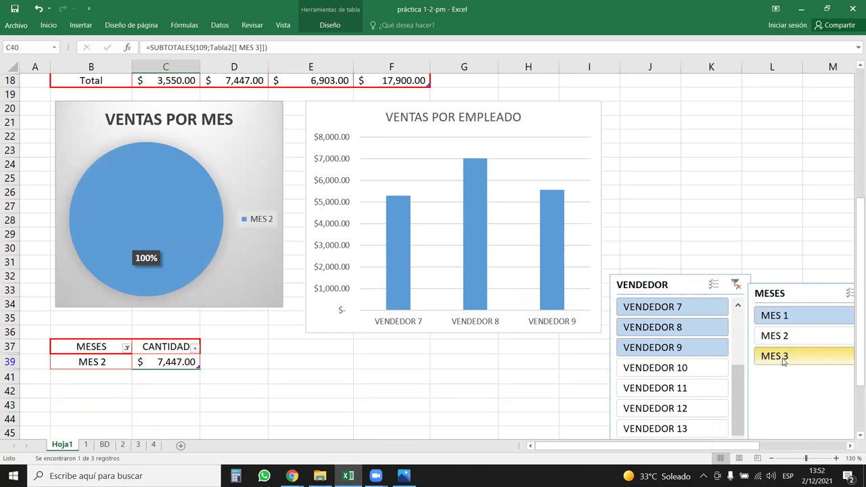
ctrl+click(782, 358)
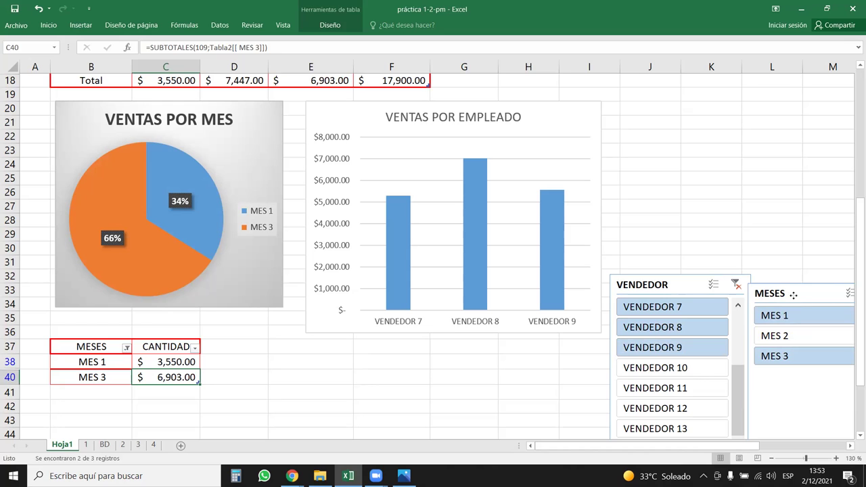
click(820, 292)
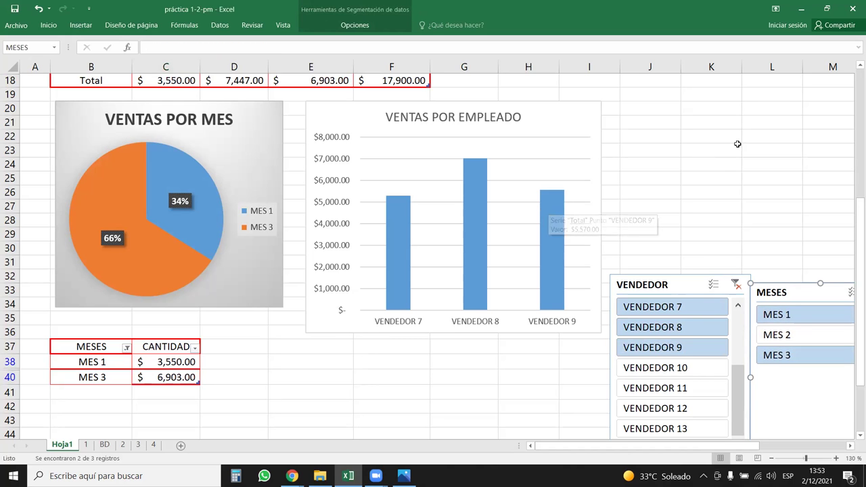
drag(710, 150, 710, 137)
scroll(417, 105, up, 2)
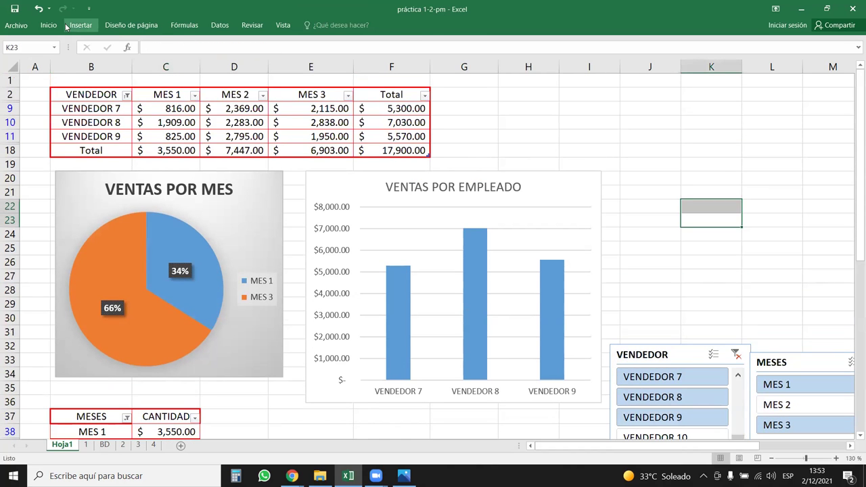
click(80, 25)
scroll(81, 27, up, 1)
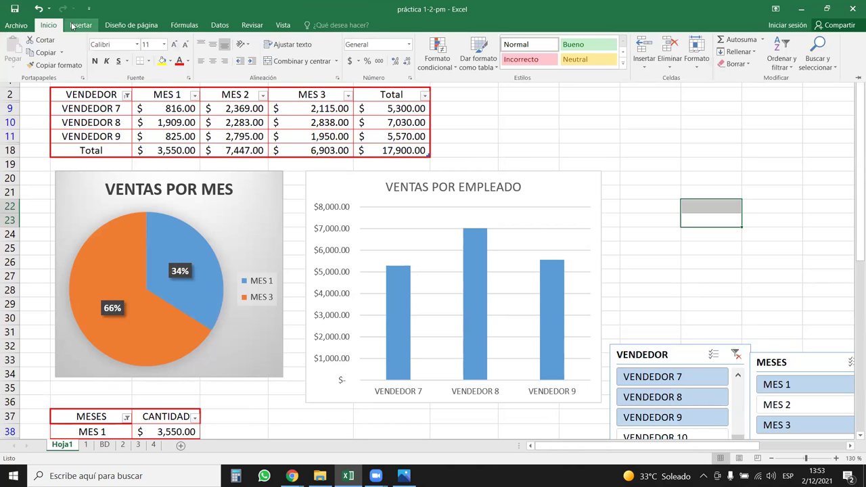
click(9, 27)
click(20, 25)
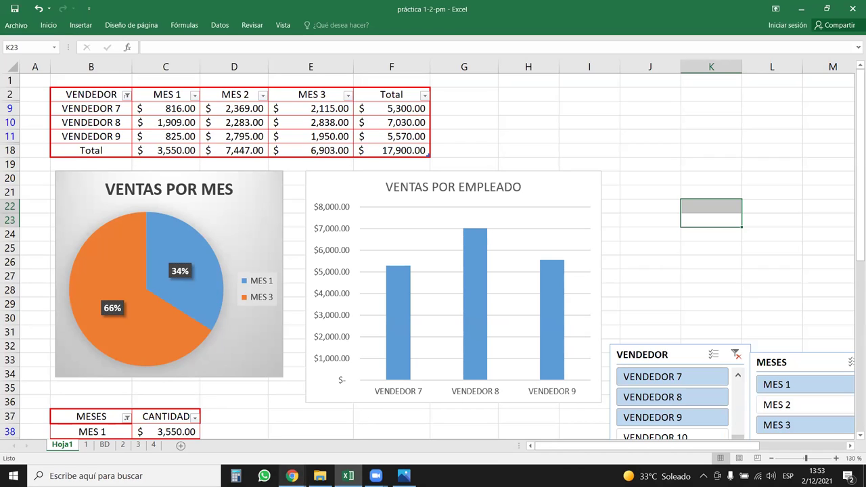
click(292, 473)
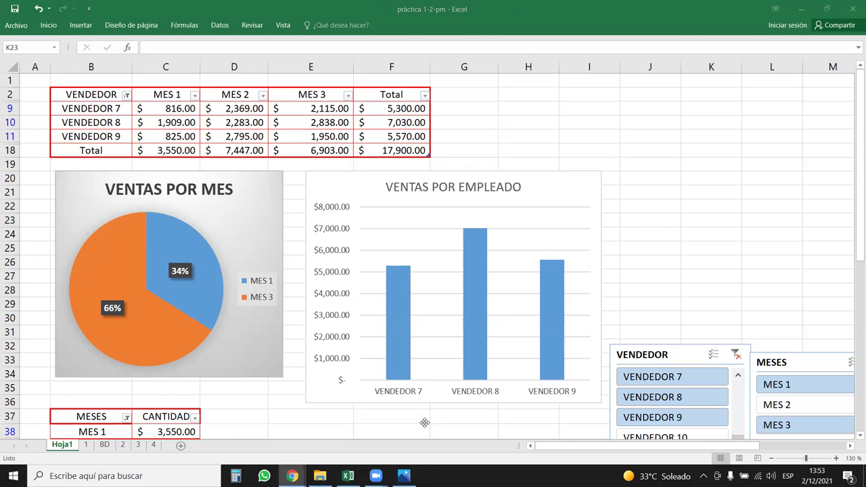
key(alt+Tab)
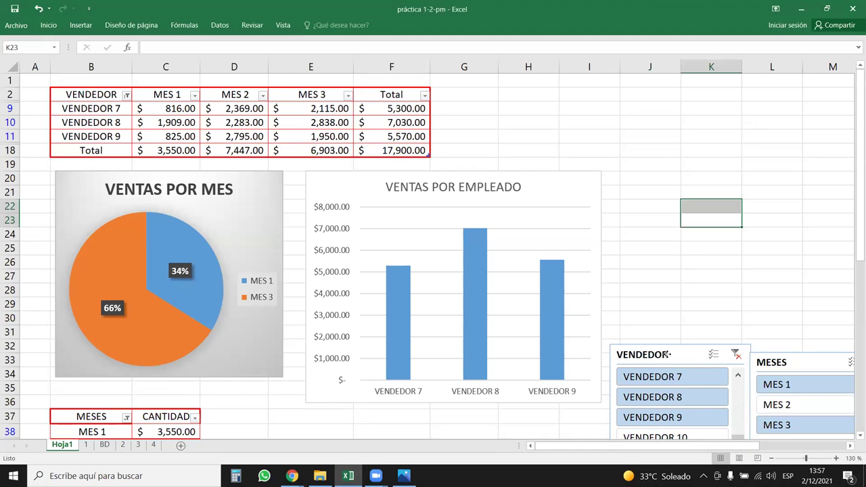
Place the VENDEDOR and MESES slicers side by side right of the VENTAS POR EMPLEADO chart
drag(664, 353, 655, 179)
drag(803, 367, 777, 188)
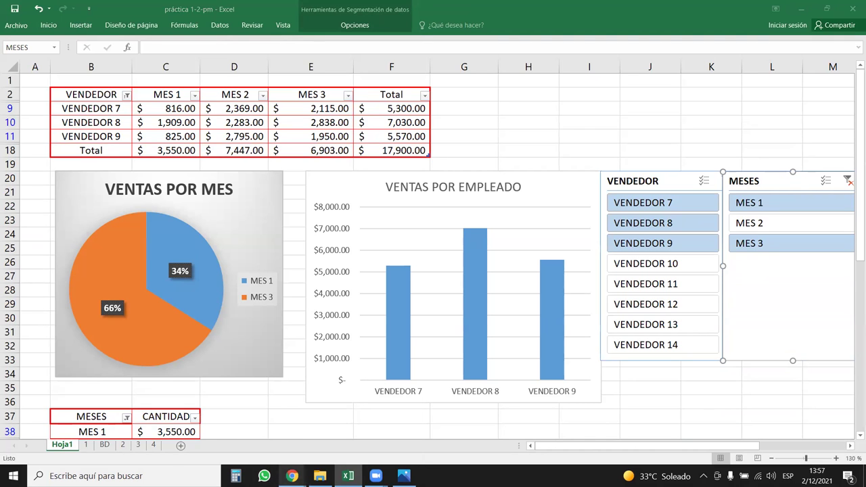
Switch to Chrome and bring up the lesson 4.1 Objetivo de la lección course page
click(293, 475)
click(318, 423)
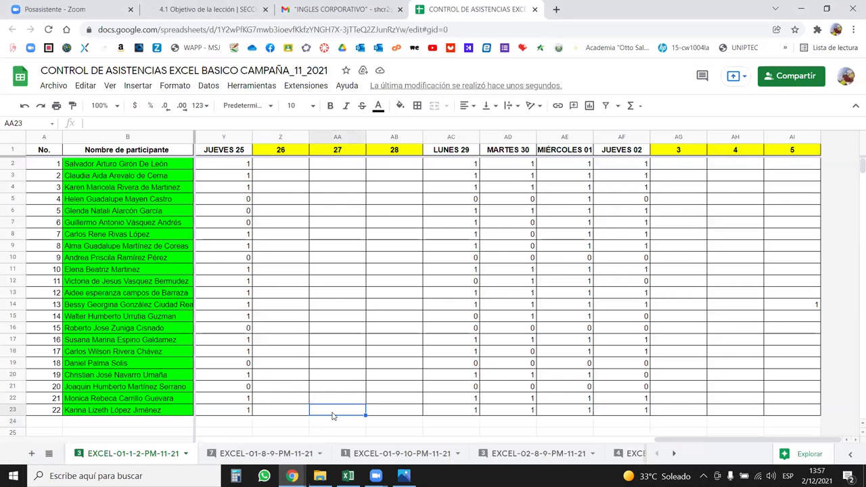
click(203, 9)
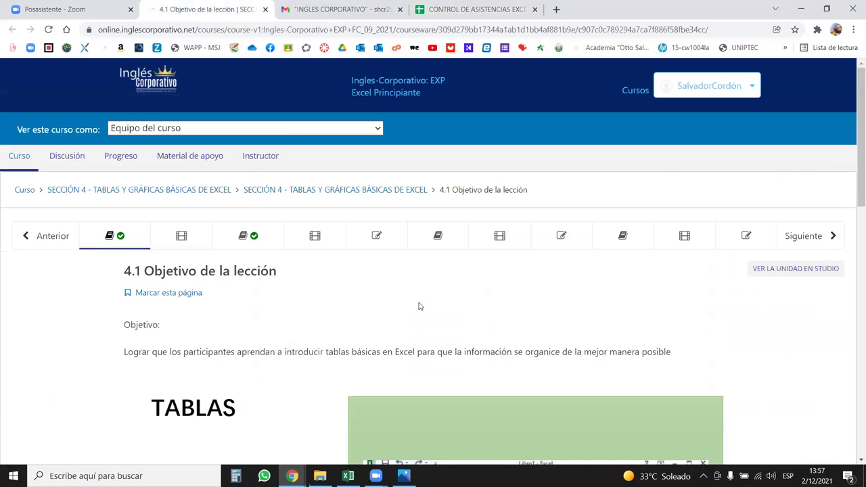
Step through units 4.5 Laboratorio and 4.6 Objetivo de la lección, scrolling the 4.6 page
scroll(419, 306, down, 3)
scroll(541, 293, down, 2)
scroll(535, 297, up, 2)
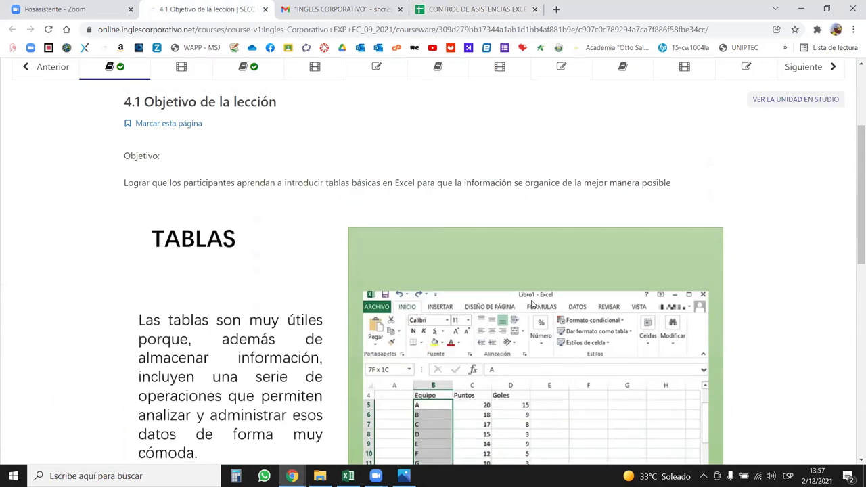
scroll(534, 297, up, 2)
click(377, 236)
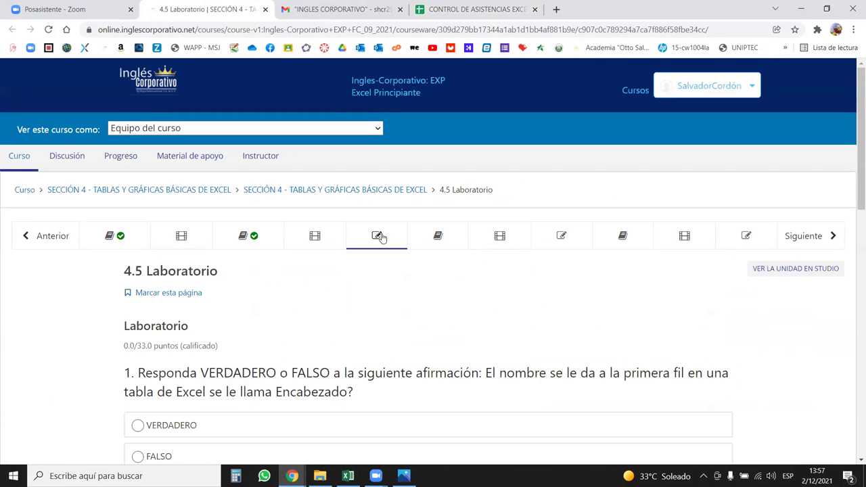
click(431, 236)
scroll(397, 325, down, 3)
scroll(341, 351, down, 2)
scroll(342, 352, up, 1)
scroll(341, 352, up, 1)
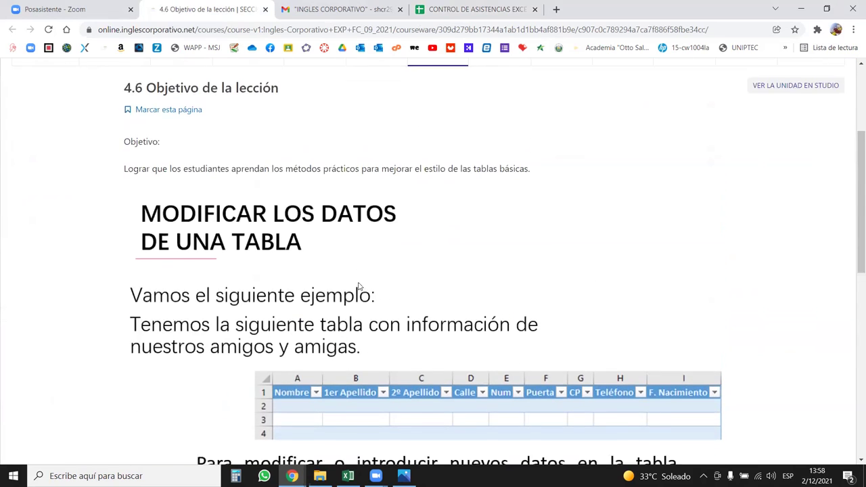
scroll(354, 271, down, 3)
scroll(354, 295, down, 2)
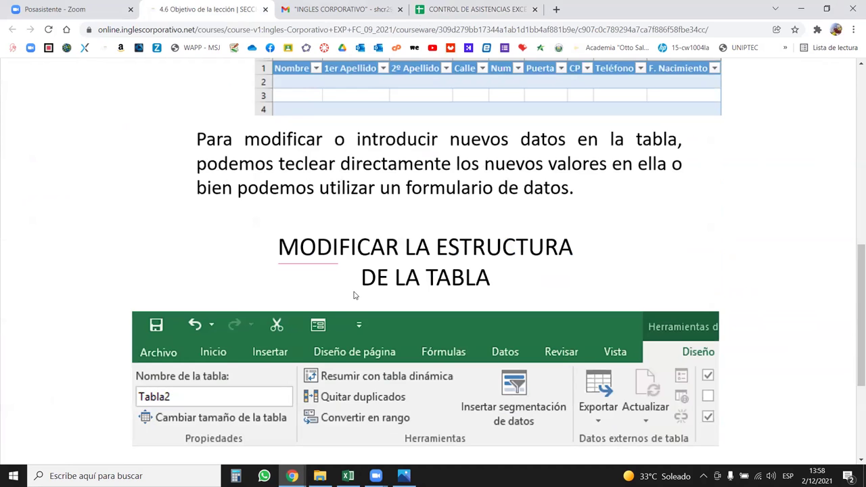
scroll(353, 295, down, 2)
scroll(435, 354, down, 1)
scroll(435, 354, up, 2)
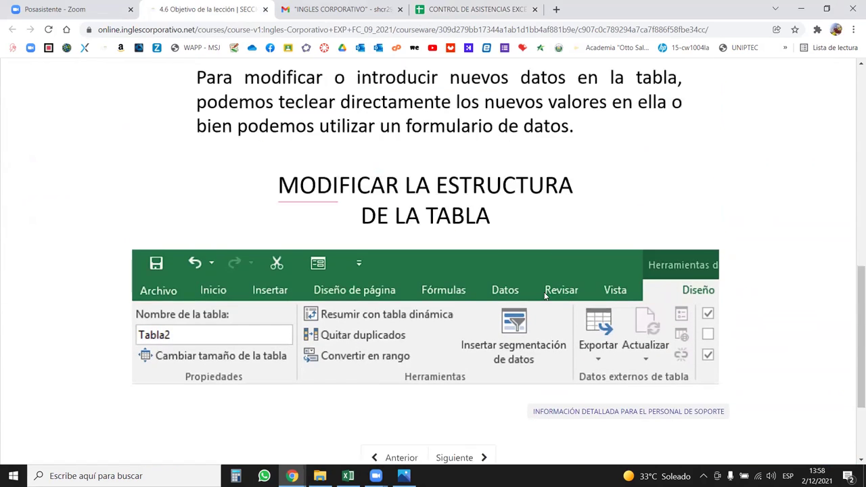
scroll(521, 249, up, 2)
scroll(507, 237, up, 3)
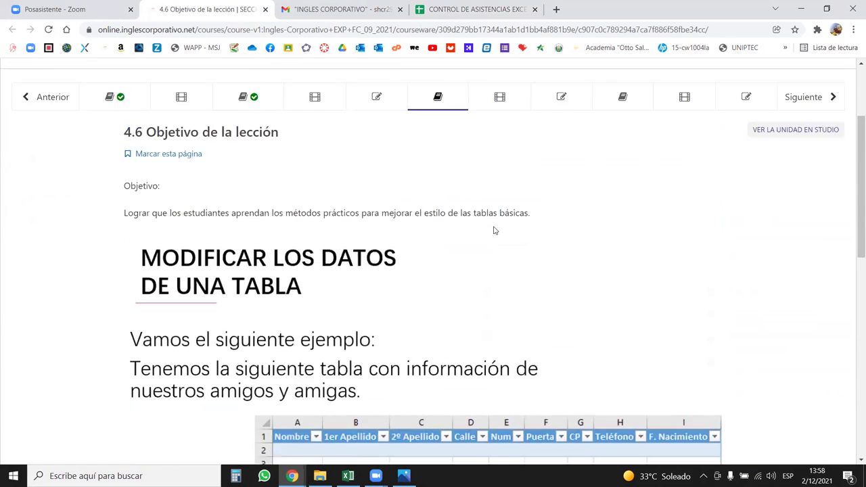
scroll(497, 228, up, 2)
Jump to lesson 4.9 on customizing charts (PERSONALIZAR GRÁFICOS) and scroll through it
click(620, 204)
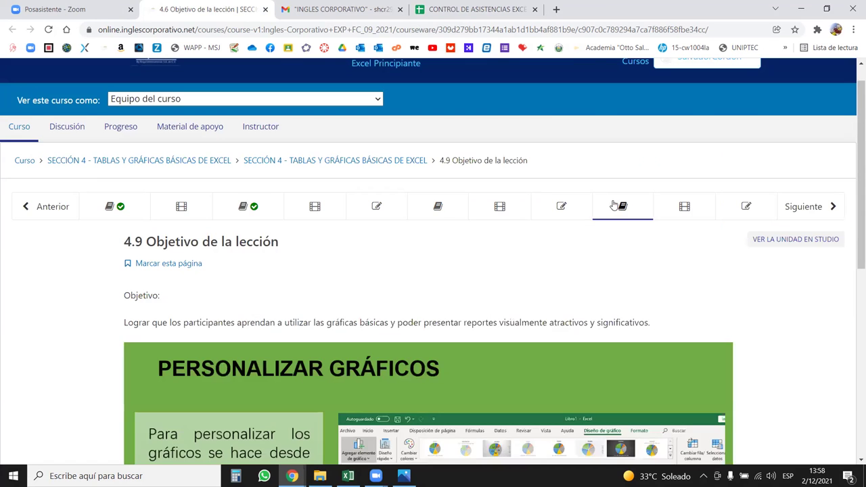
scroll(575, 249, down, 3)
scroll(571, 252, down, 1)
scroll(568, 255, up, 1)
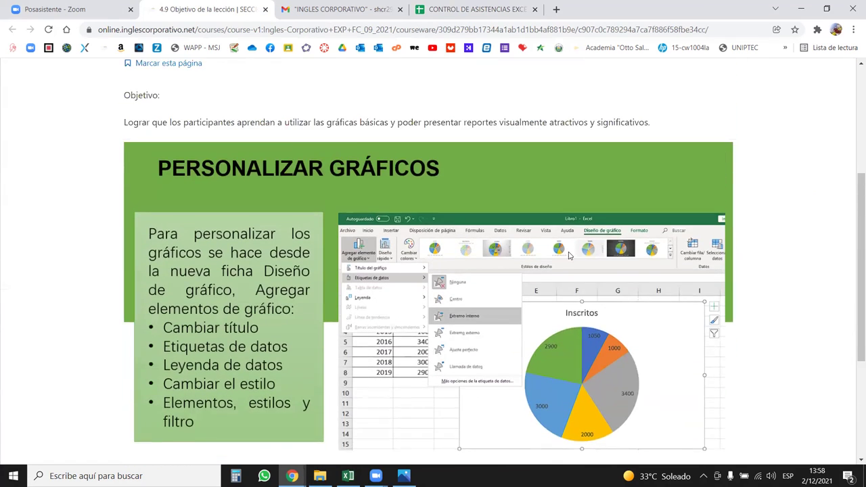
scroll(568, 255, down, 3)
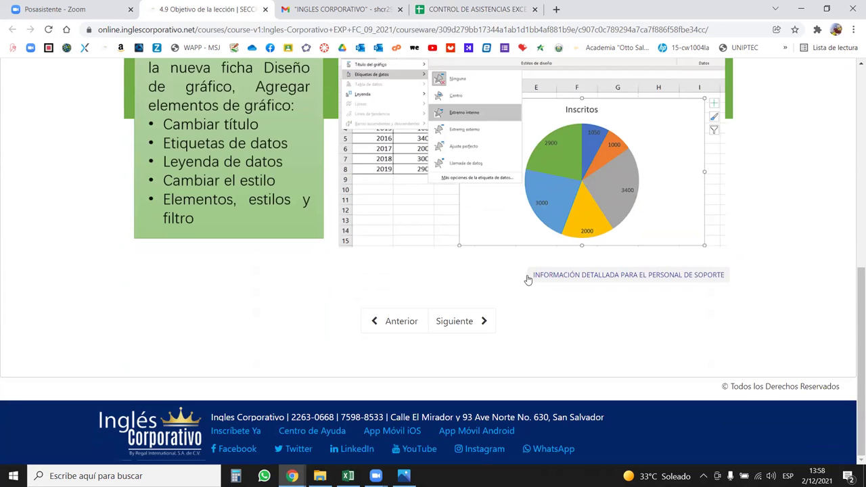
scroll(504, 209, up, 2)
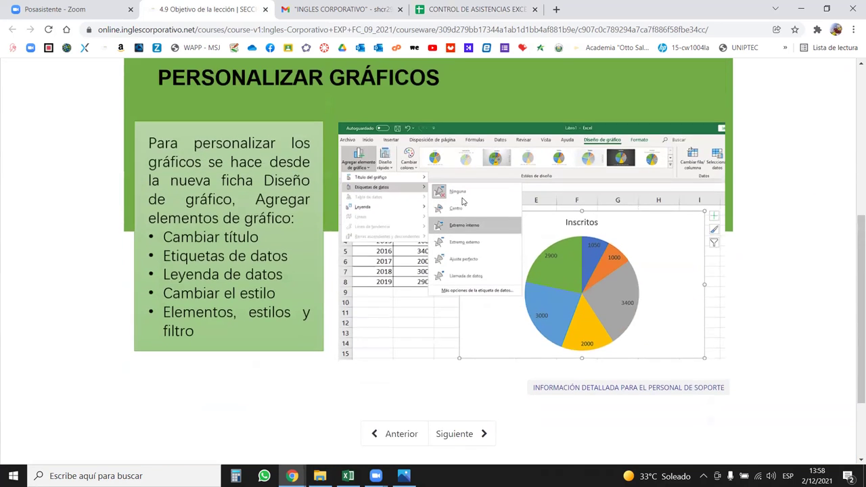
scroll(541, 199, up, 3)
scroll(577, 194, up, 1)
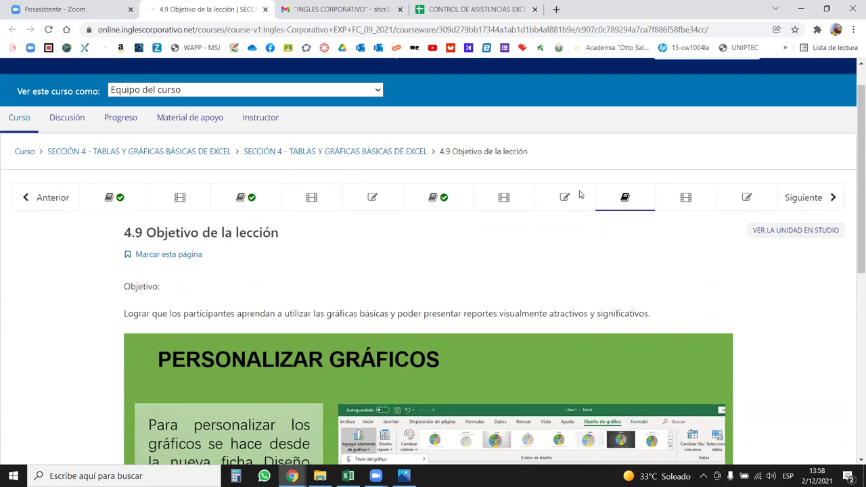